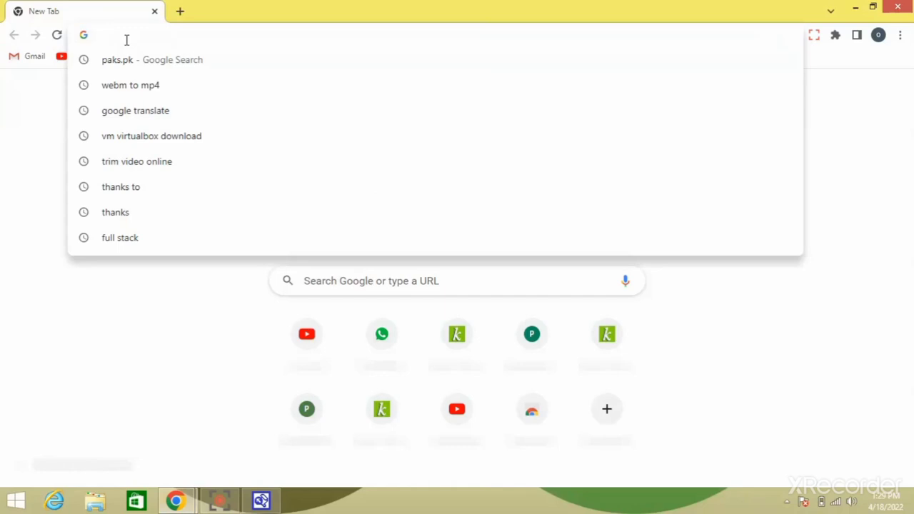
Search Google Images for 'library banner landscape'
{"action": "type", "text": "libr"}
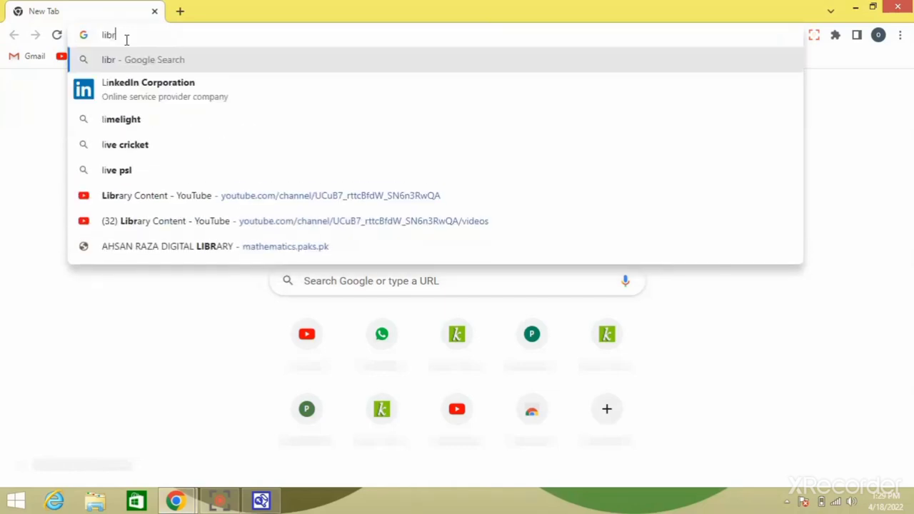
{"action": "type", "text": "ary ba"}
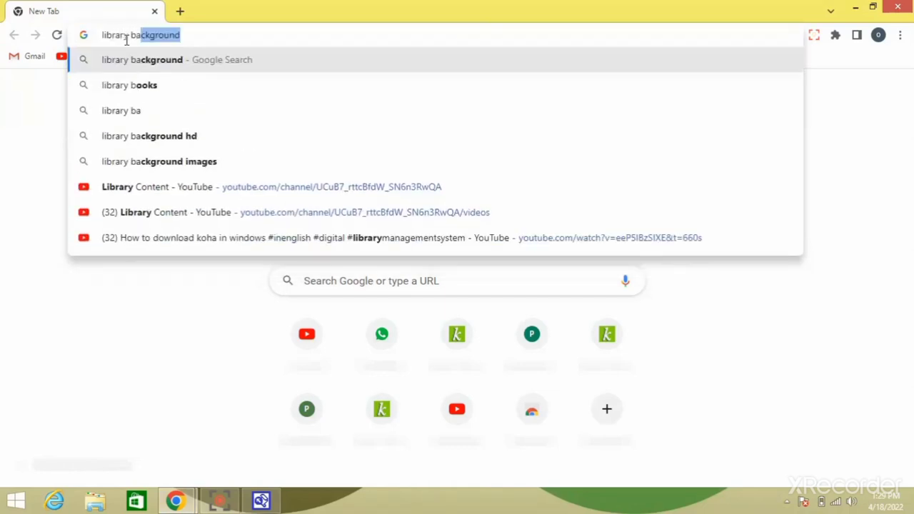
{"action": "type", "text": "nner"}
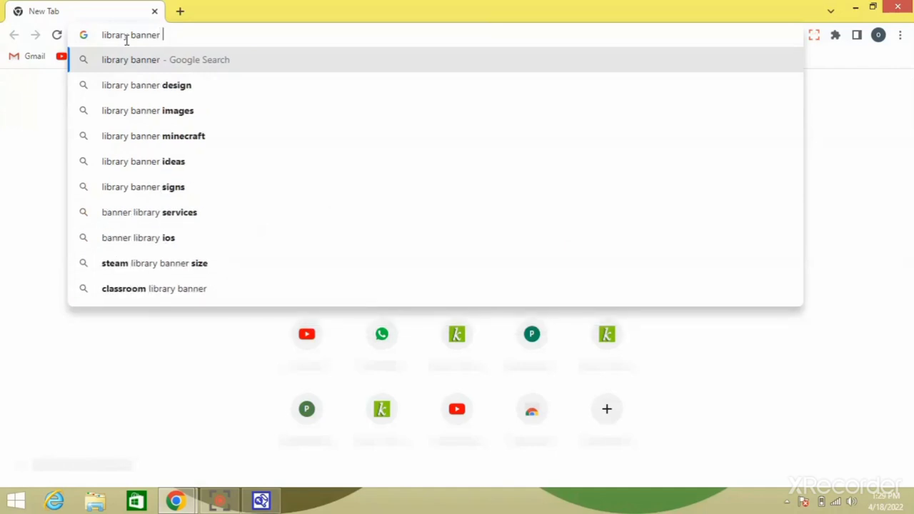
{"action": "type", "text": " lands"}
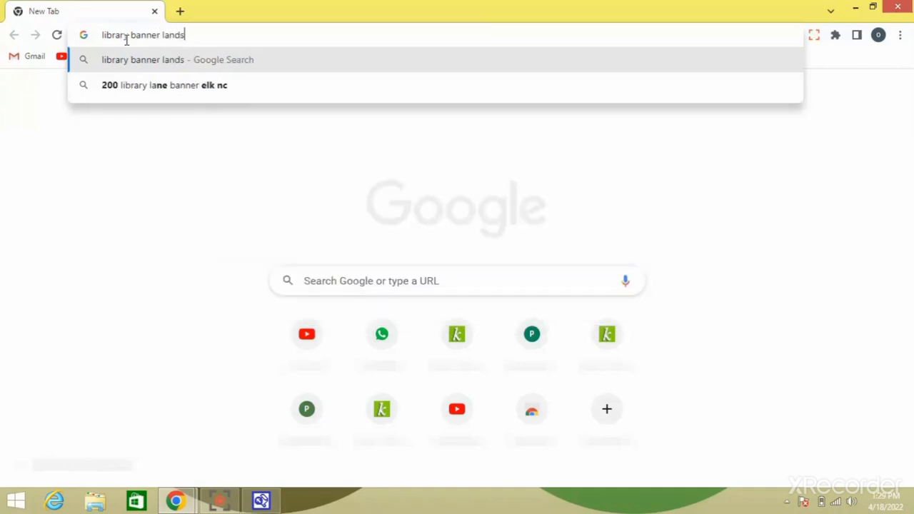
{"action": "type", "text": "cape"}
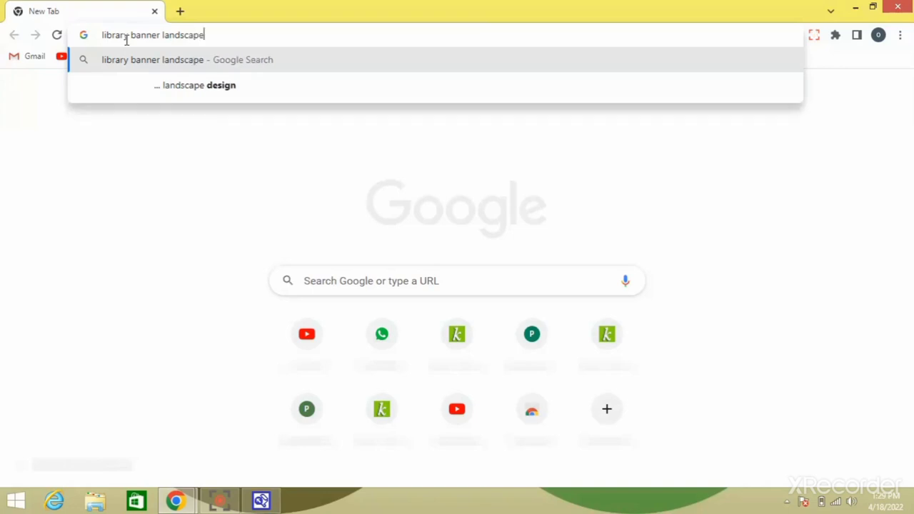
{"action": "key", "text": "Return"}
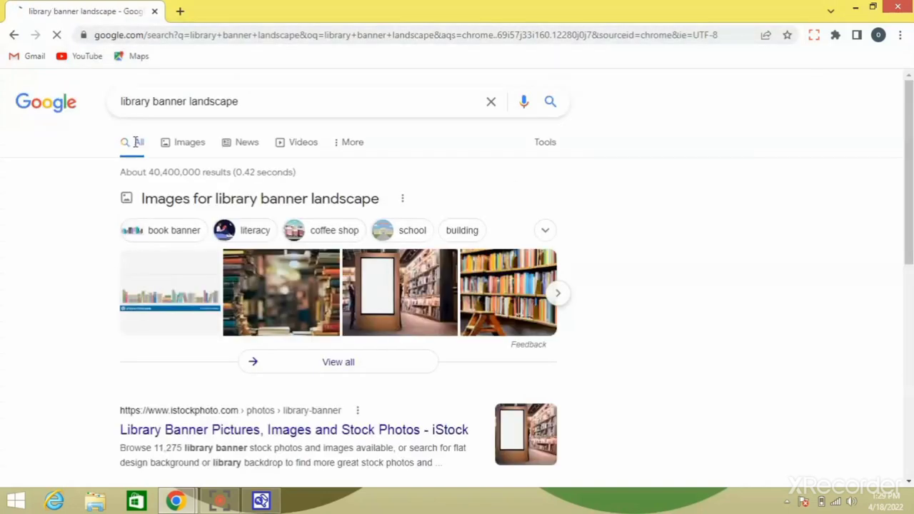
{"action": "left_click", "coordinate": [194, 142]}
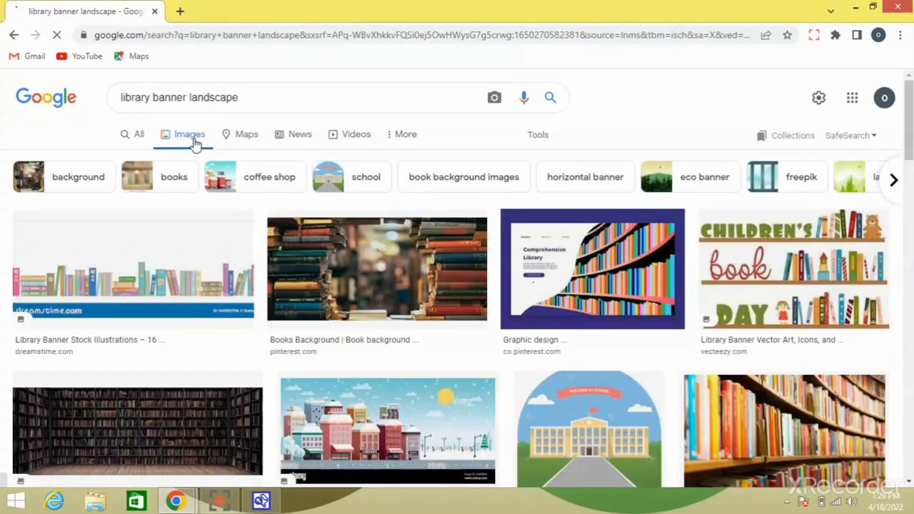
Preview the first Dreamstime bookshelf banner and bring up its image options
{"action": "scroll", "coordinate": [193, 143], "scroll_direction": "down", "scroll_amount": 3}
{"action": "scroll", "coordinate": [179, 200], "scroll_direction": "up", "scroll_amount": 2}
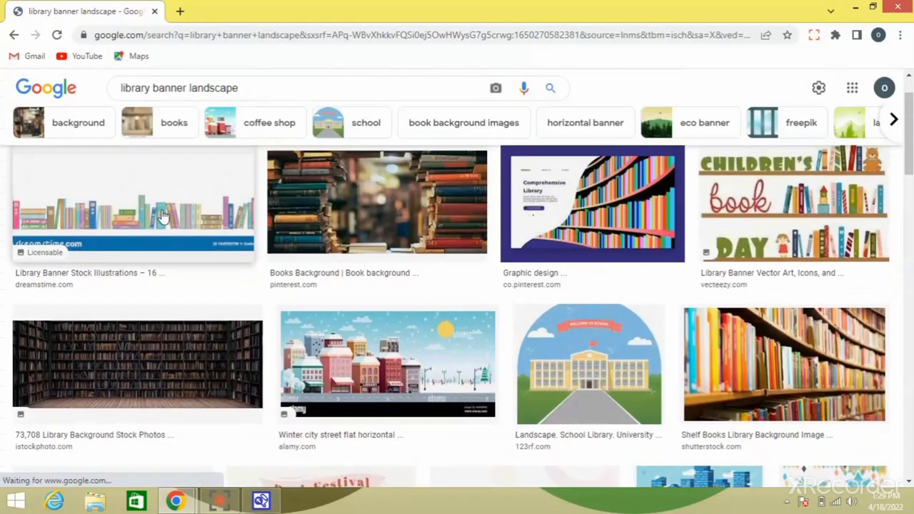
{"action": "scroll", "coordinate": [162, 217], "scroll_direction": "down", "scroll_amount": 3}
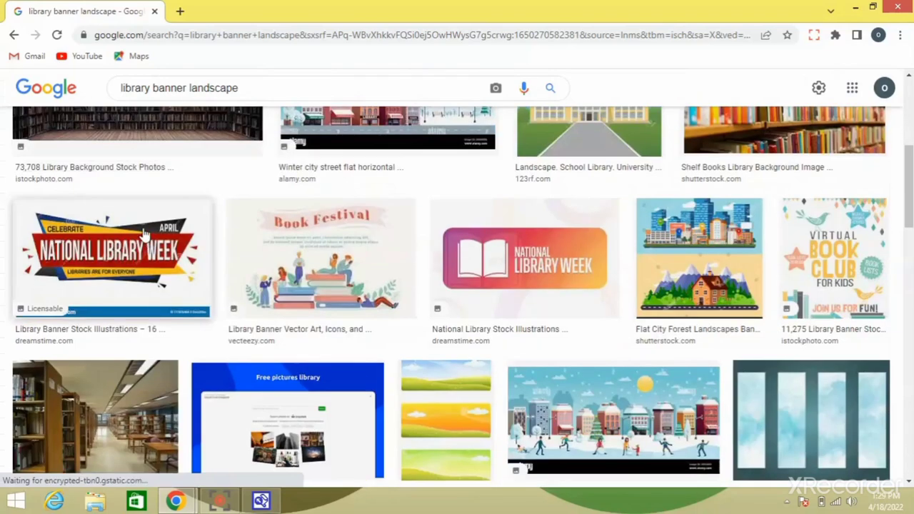
{"action": "scroll", "coordinate": [142, 234], "scroll_direction": "down", "scroll_amount": 3}
{"action": "scroll", "coordinate": [143, 231], "scroll_direction": "up", "scroll_amount": 6}
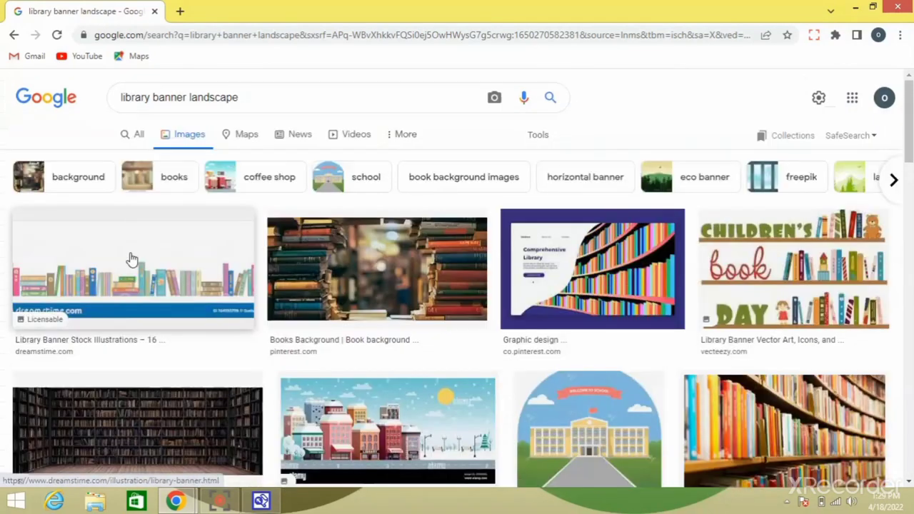
{"action": "left_click", "coordinate": [132, 261]}
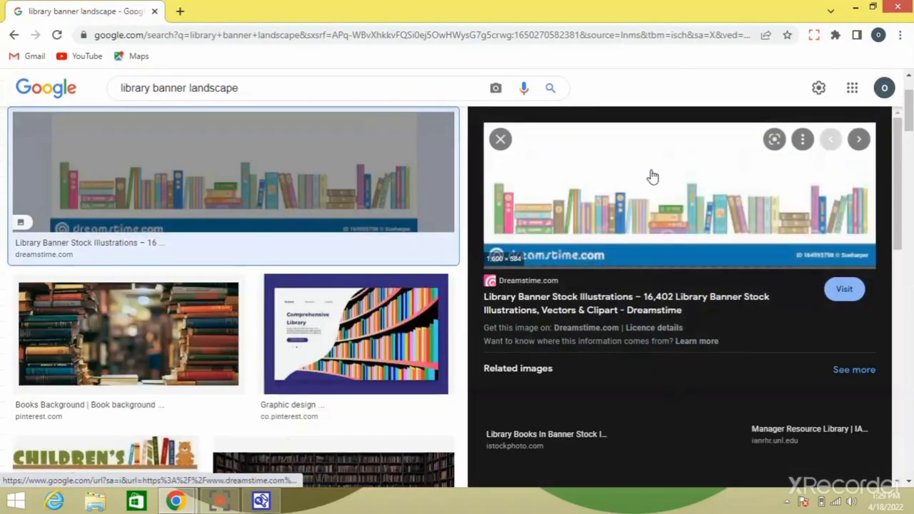
{"action": "right_click", "coordinate": [576, 177]}
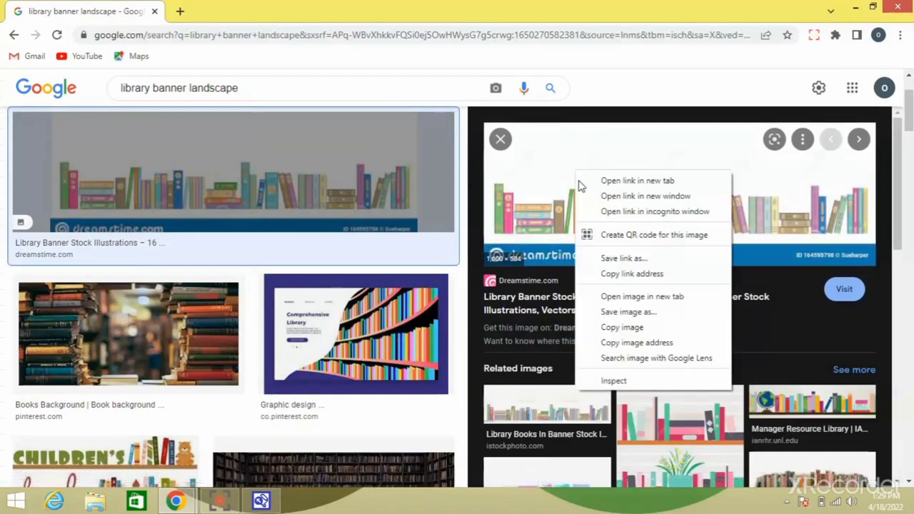
Choose Save image as and browse to This PC > Local Disk (C:)
{"action": "left_click", "coordinate": [619, 321]}
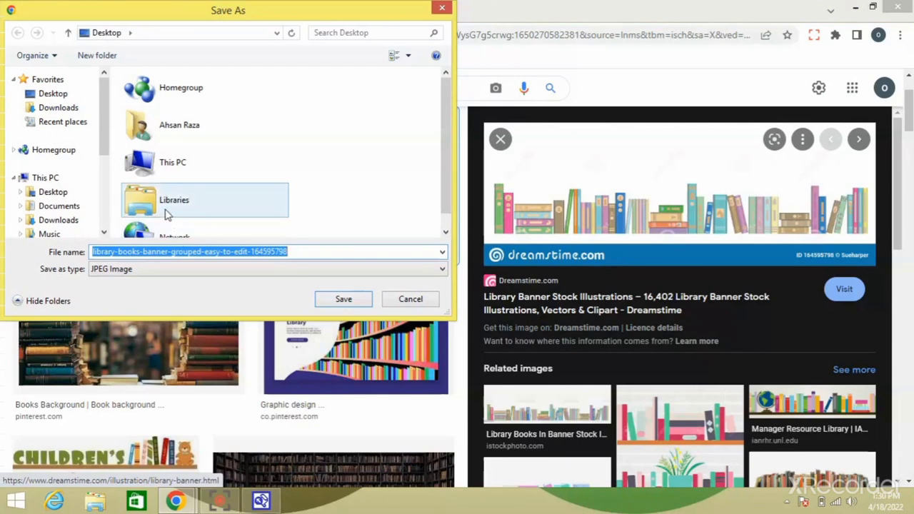
{"action": "double_click", "coordinate": [165, 175]}
{"action": "scroll", "coordinate": [164, 171], "scroll_direction": "down", "scroll_amount": 5}
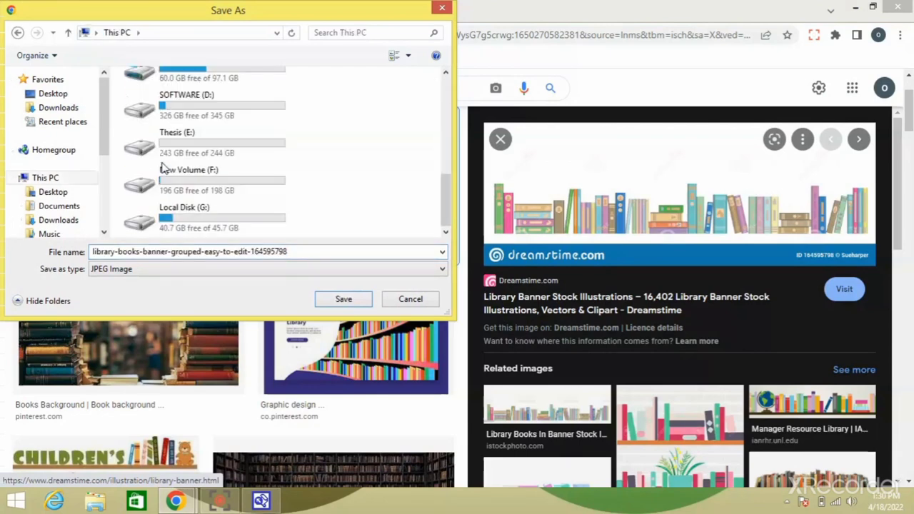
{"action": "scroll", "coordinate": [162, 168], "scroll_direction": "up", "scroll_amount": 5}
{"action": "scroll", "coordinate": [163, 165], "scroll_direction": "down", "scroll_amount": 5}
{"action": "scroll", "coordinate": [164, 157], "scroll_direction": "up", "scroll_amount": 3}
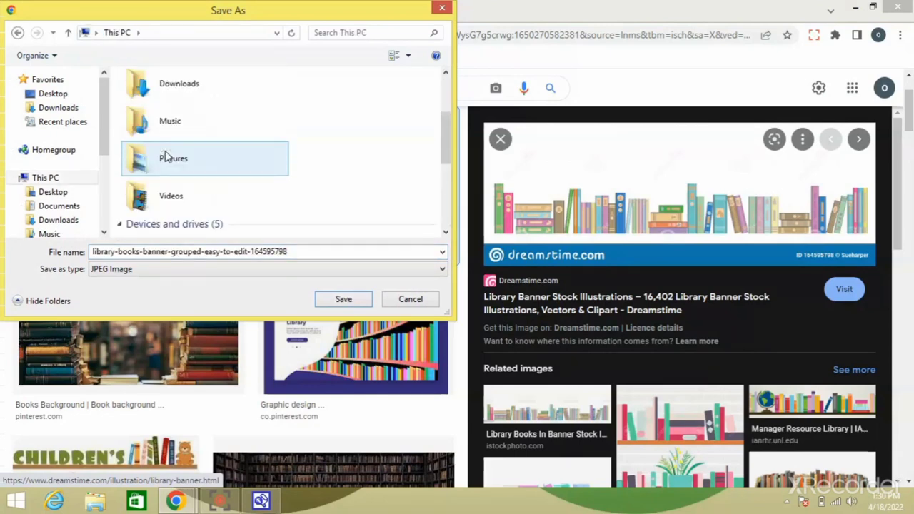
{"action": "scroll", "coordinate": [164, 158], "scroll_direction": "down", "scroll_amount": 5}
{"action": "scroll", "coordinate": [178, 148], "scroll_direction": "up", "scroll_amount": 2}
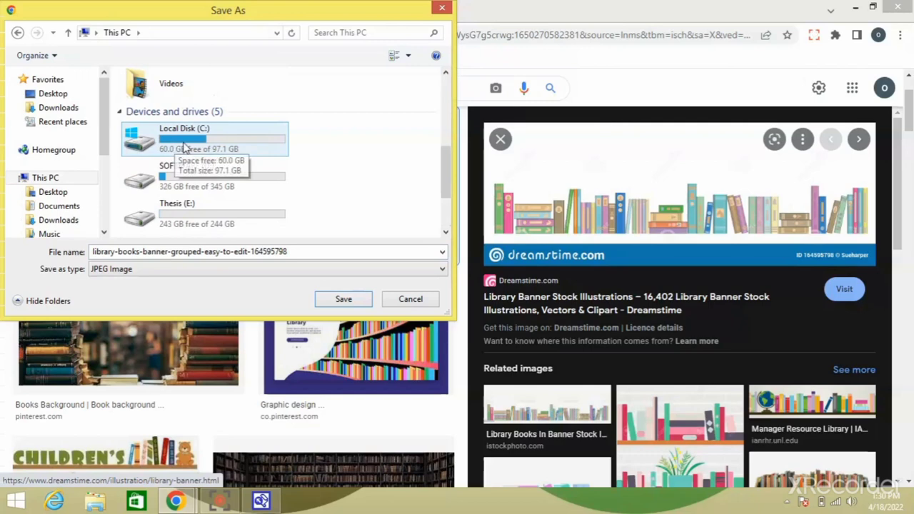
{"action": "double_click", "coordinate": [184, 145]}
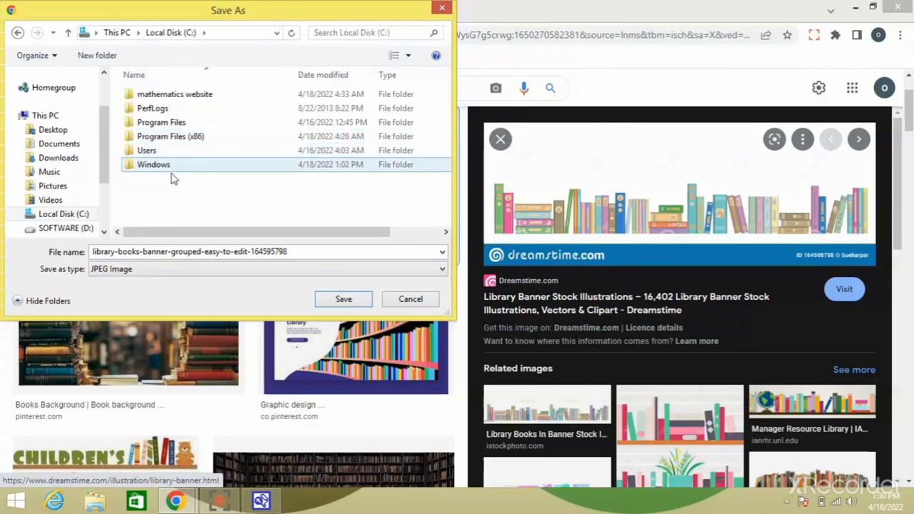
Create a new folder named 'demo website' on C: and enter it
{"action": "right_click", "coordinate": [180, 206]}
{"action": "mouse_move", "coordinate": [214, 326]}
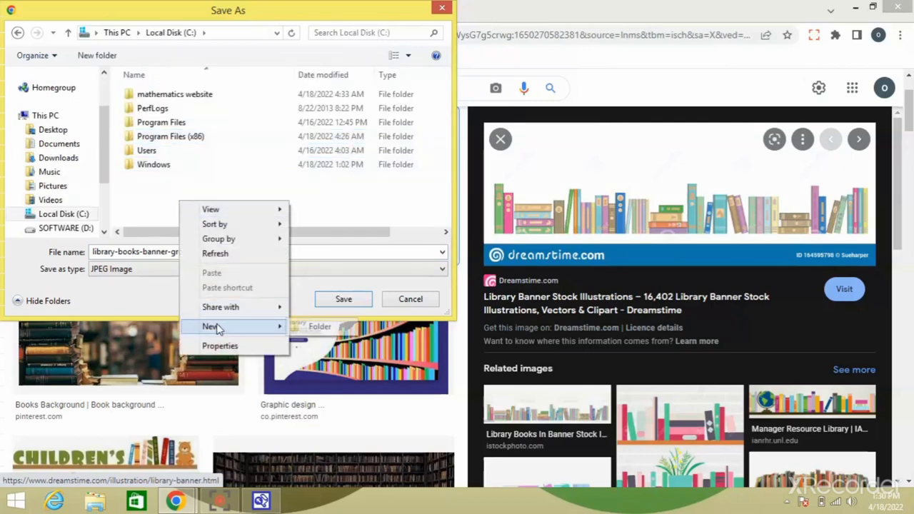
{"action": "left_click", "coordinate": [318, 326]}
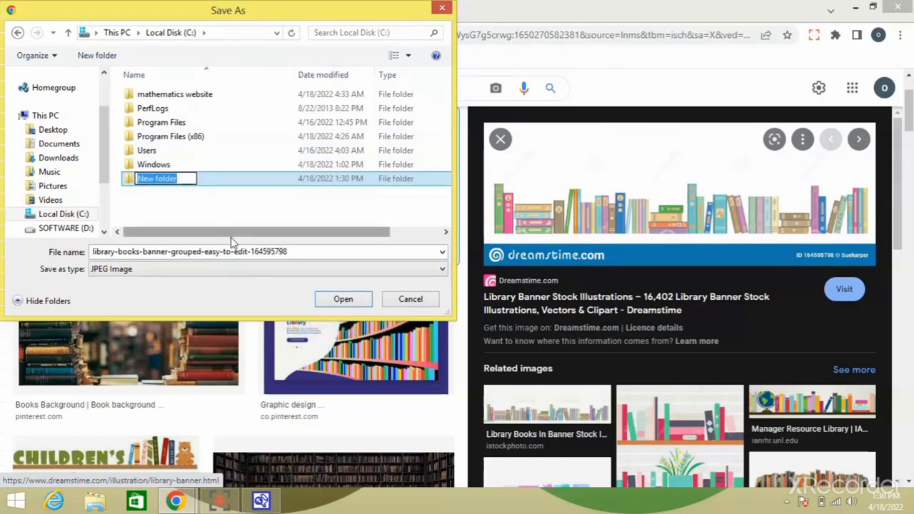
{"action": "type", "text": "demo"}
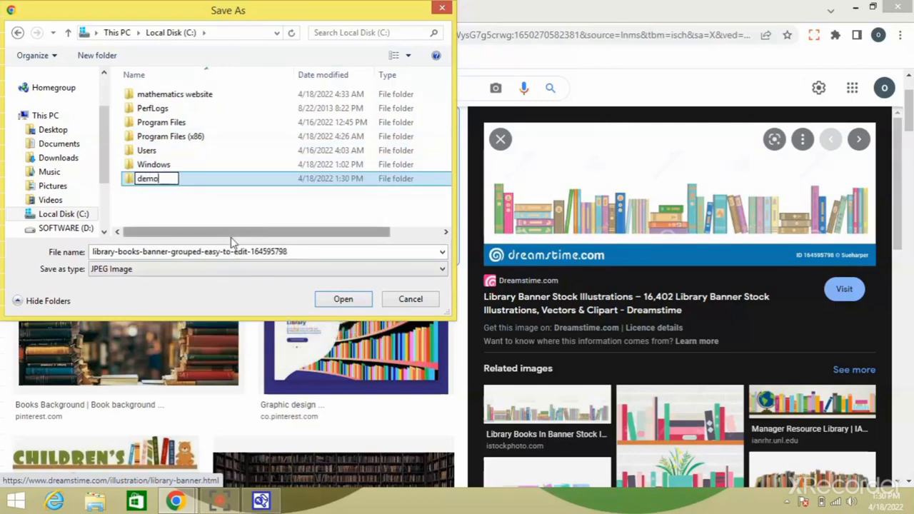
{"action": "type", "text": " websi"}
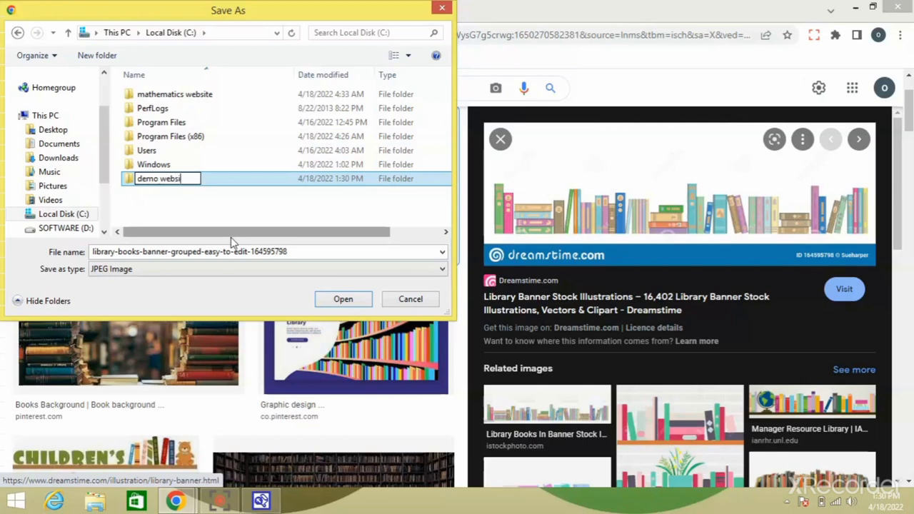
{"action": "type", "text": "te"}
{"action": "key", "text": "Return"}
{"action": "key", "text": "Return"}
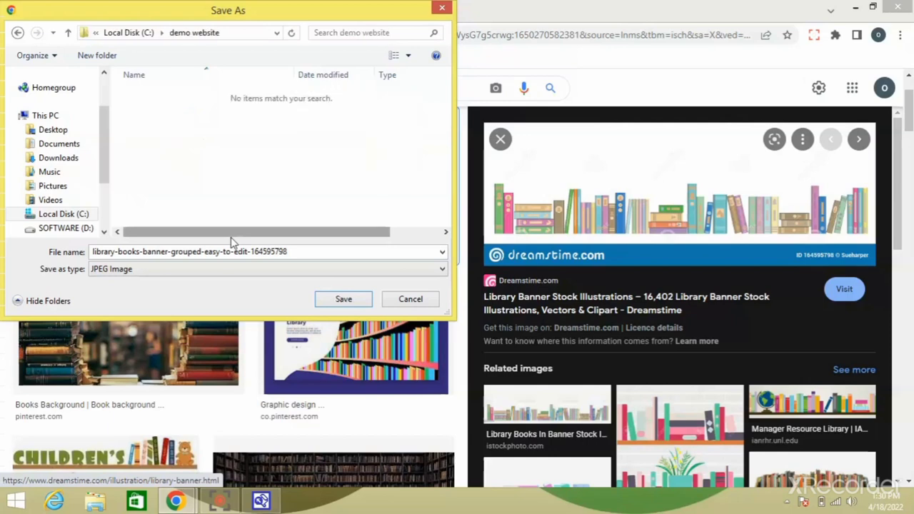
Save the banner image as 123.jpg in the demo website folder
{"action": "double_click", "coordinate": [295, 251]}
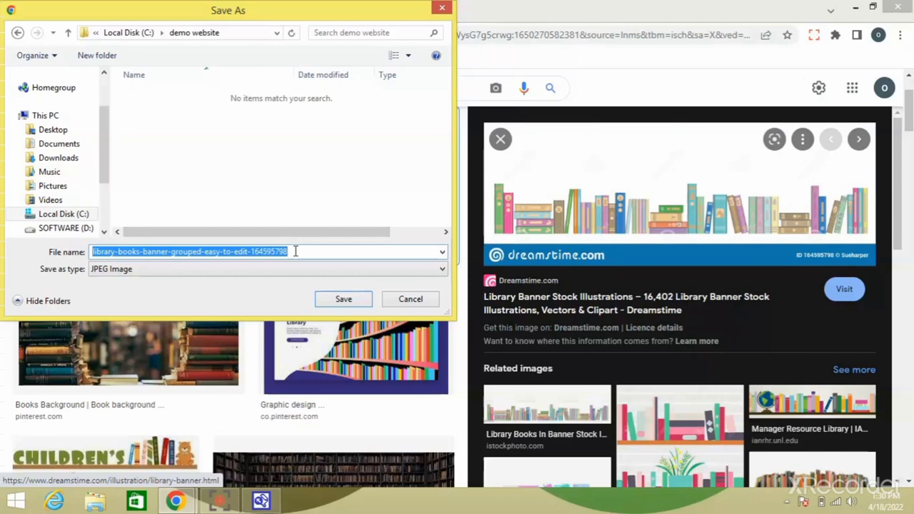
{"action": "type", "text": "123"}
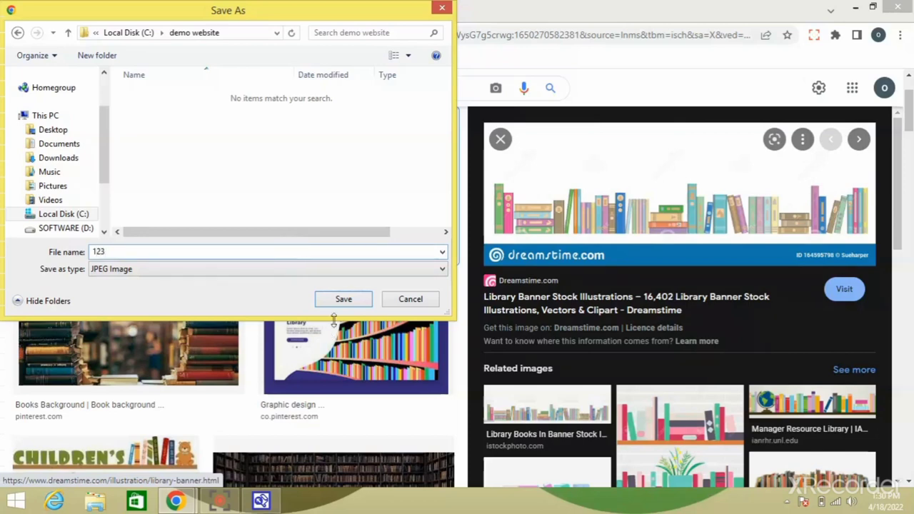
{"action": "left_click", "coordinate": [349, 304]}
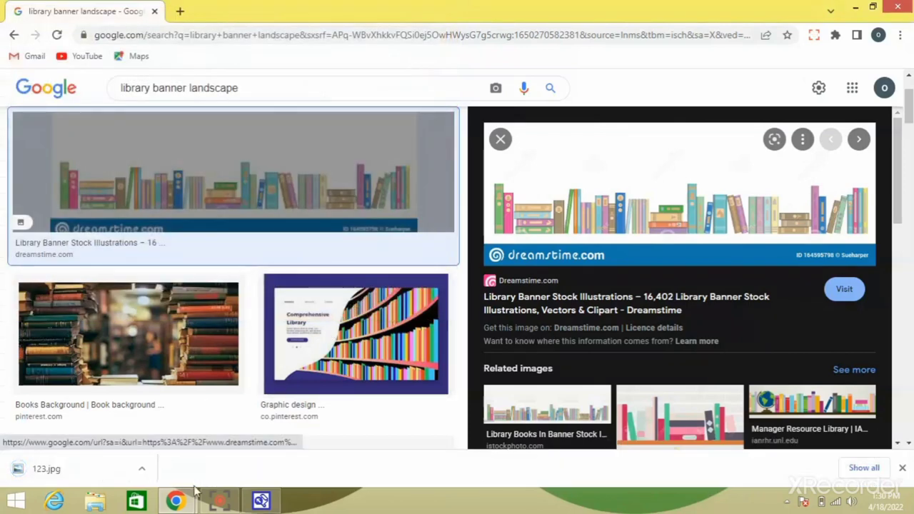
Insert the picture 123.jpg from C:\demo website into the new FrontPage page
{"action": "left_click", "coordinate": [261, 500]}
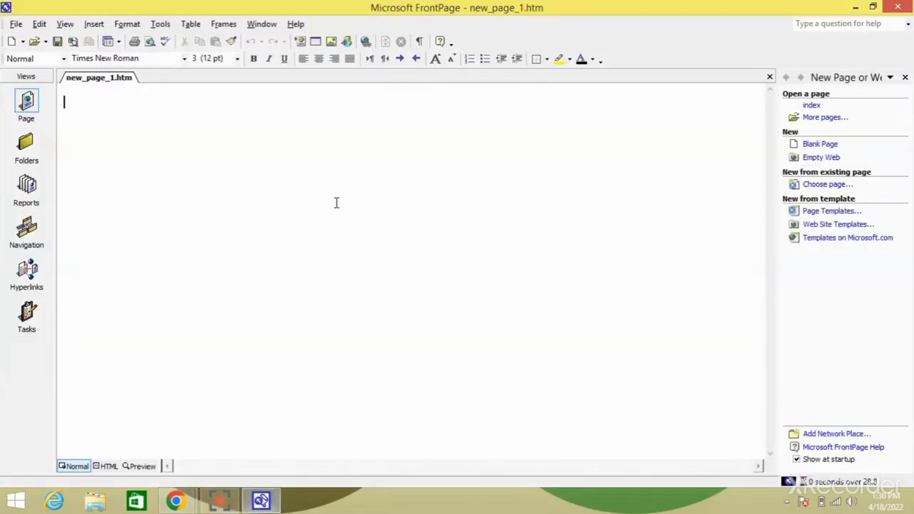
{"action": "left_click", "coordinate": [15, 24]}
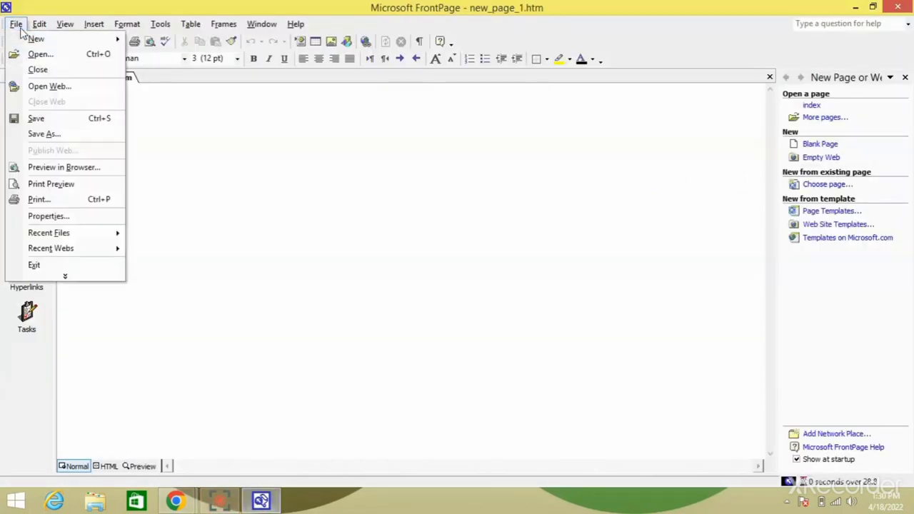
{"action": "left_click", "coordinate": [241, 114]}
{"action": "left_click", "coordinate": [93, 25]}
{"action": "mouse_move", "coordinate": [112, 120]}
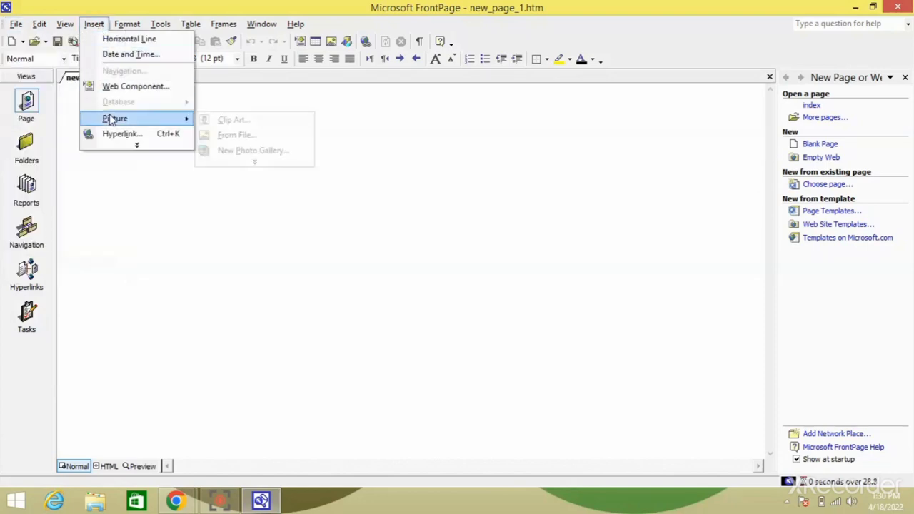
{"action": "left_click", "coordinate": [239, 136]}
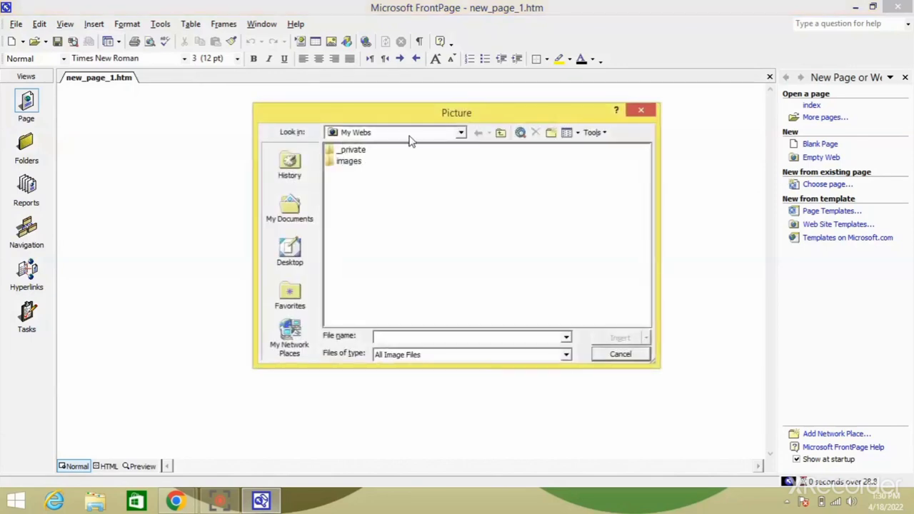
{"action": "left_click", "coordinate": [421, 136]}
{"action": "left_click", "coordinate": [390, 231]}
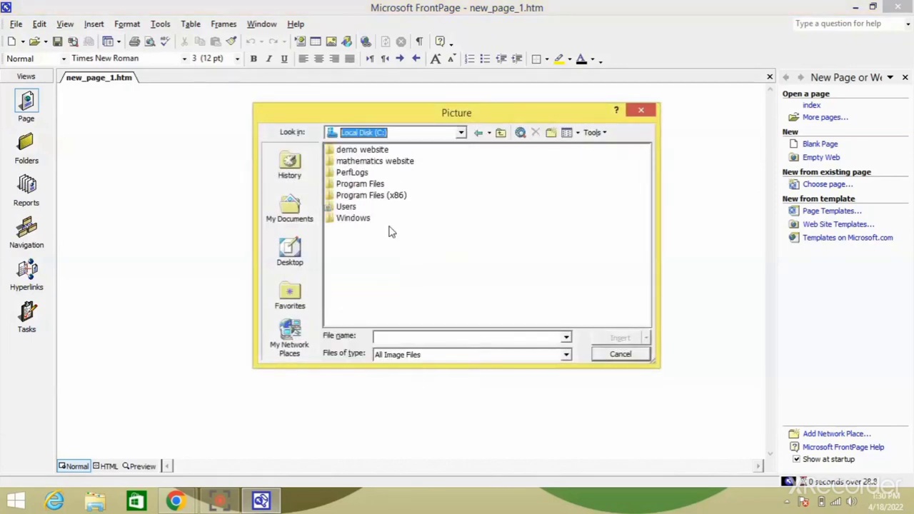
{"action": "double_click", "coordinate": [366, 151]}
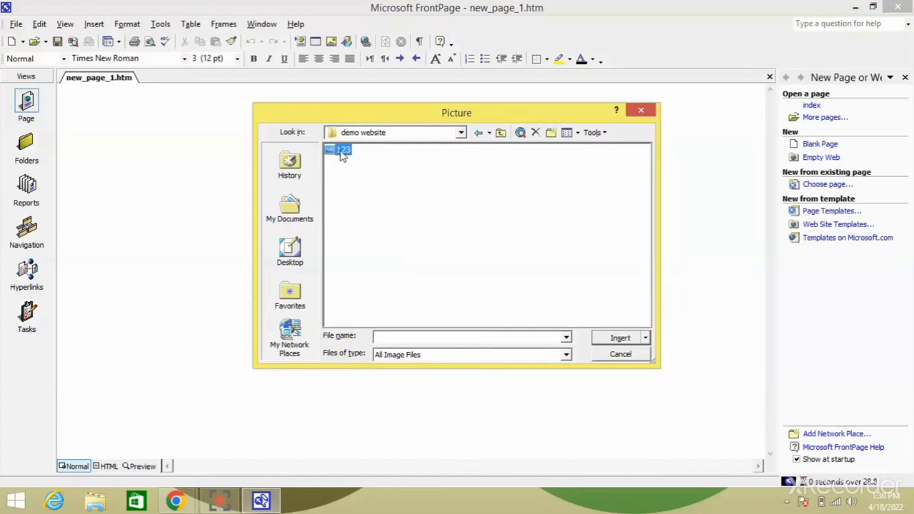
{"action": "double_click", "coordinate": [342, 154]}
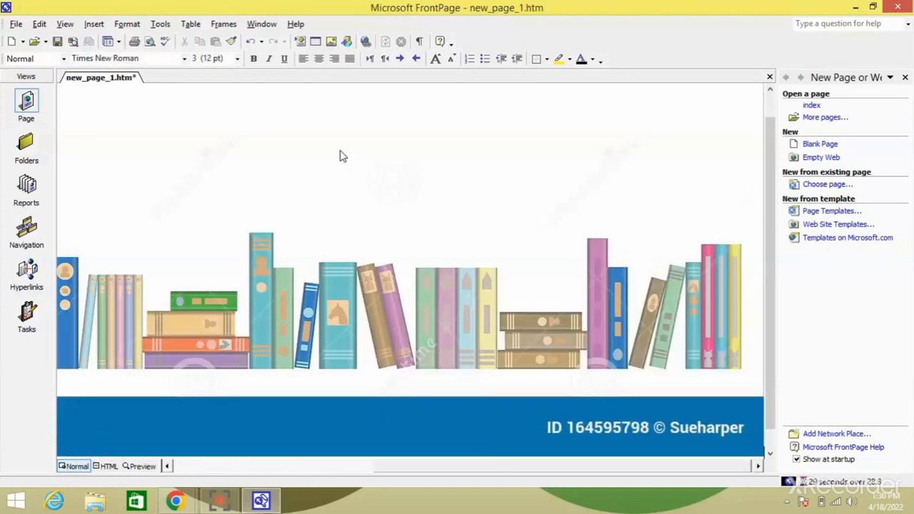
Drag the bookshelf banner's right resize handle to stretch it across the page width
{"action": "left_click", "coordinate": [332, 235]}
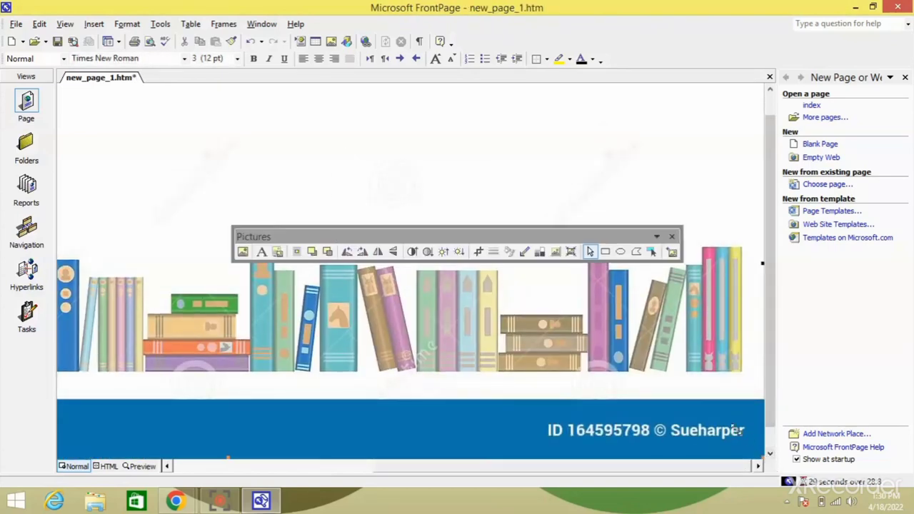
{"action": "mouse_move", "coordinate": [440, 222]}
{"action": "left_mouse_down"}
{"action": "mouse_move", "coordinate": [436, 253]}
{"action": "mouse_move", "coordinate": [428, 227]}
{"action": "left_mouse_up"}
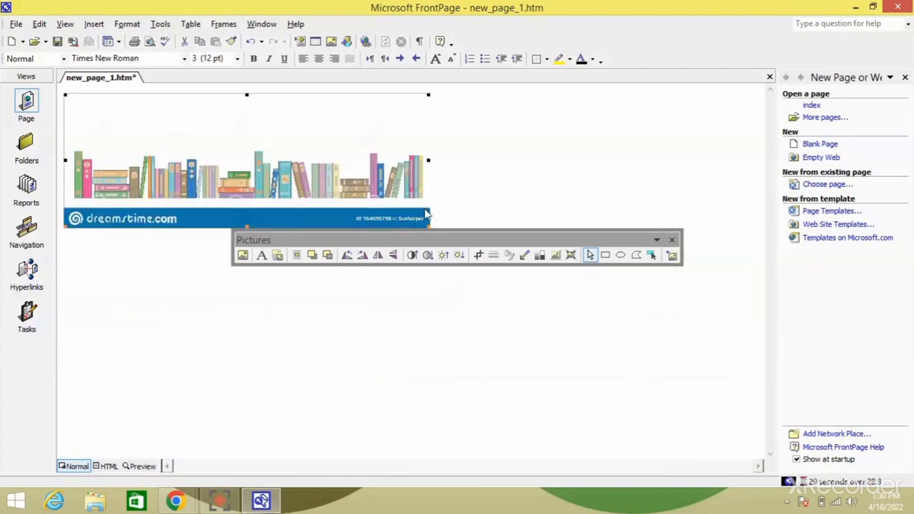
{"action": "left_click", "coordinate": [671, 240]}
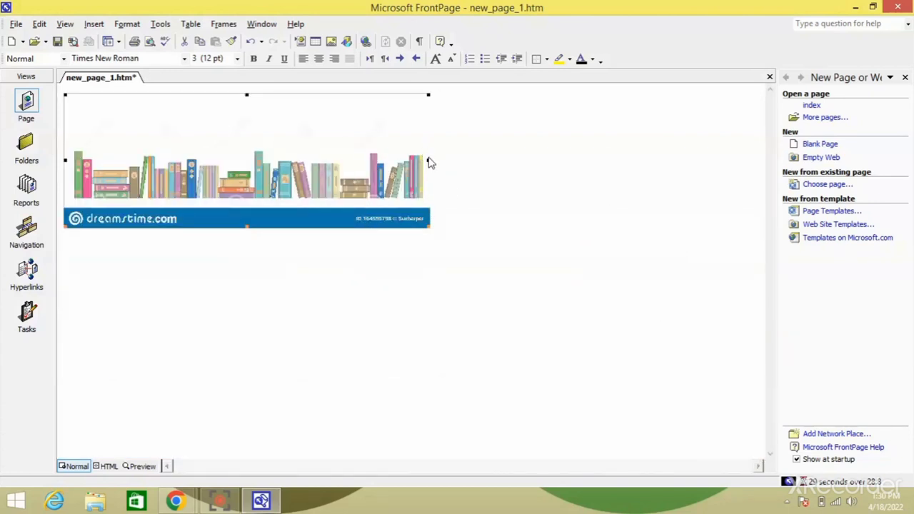
{"action": "left_click_drag", "start_coordinate": [429, 160], "coordinate": [571, 158]}
{"action": "left_click_drag", "start_coordinate": [637, 154], "coordinate": [759, 153]}
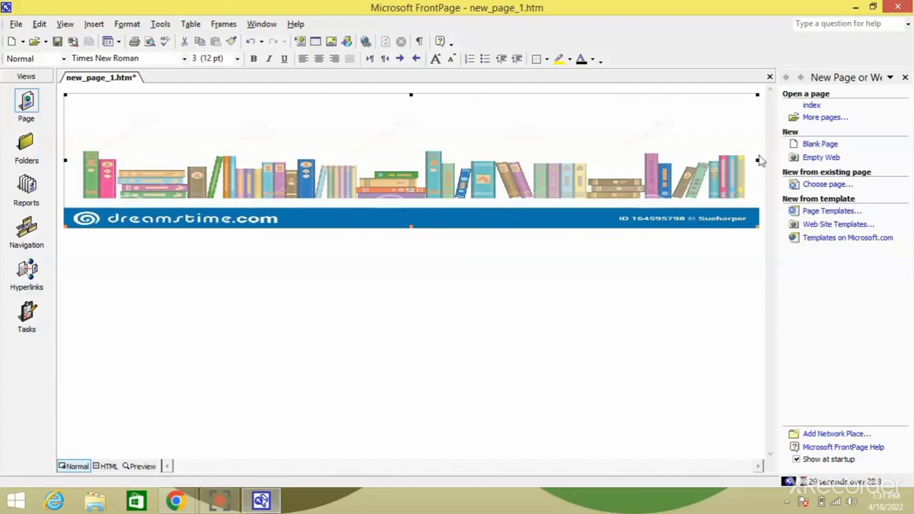
{"action": "left_click_drag", "start_coordinate": [762, 159], "coordinate": [691, 180]}
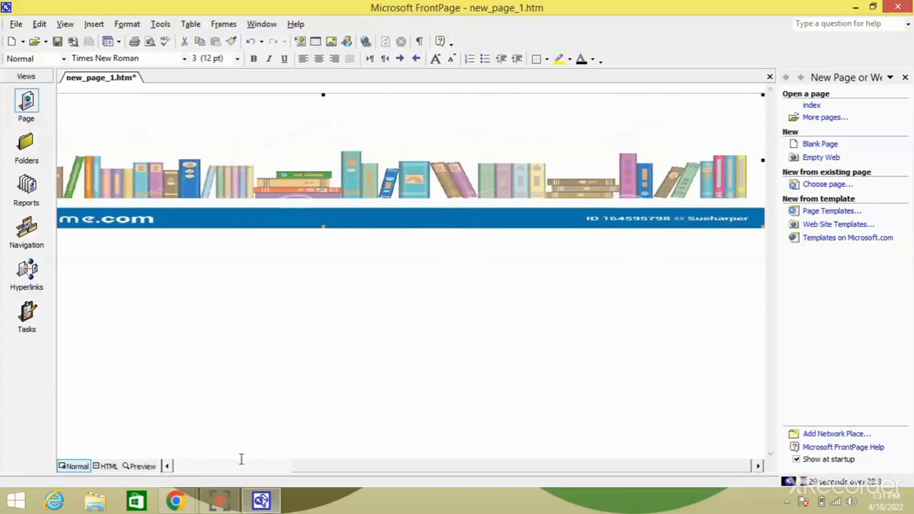
{"action": "left_click_drag", "start_coordinate": [329, 466], "coordinate": [184, 483]}
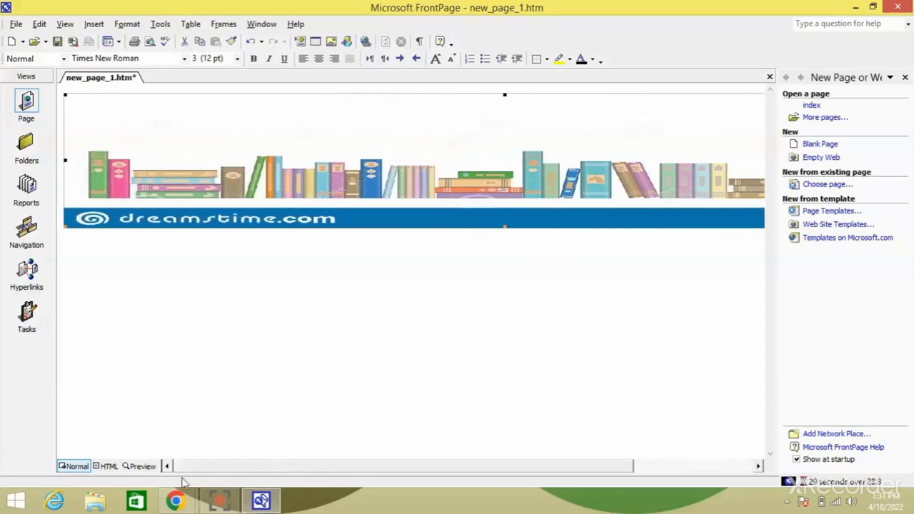
{"action": "left_click", "coordinate": [192, 266]}
Type 'Karachi Library' below the banner, then centre it and make it bold
{"action": "left_click", "coordinate": [182, 262]}
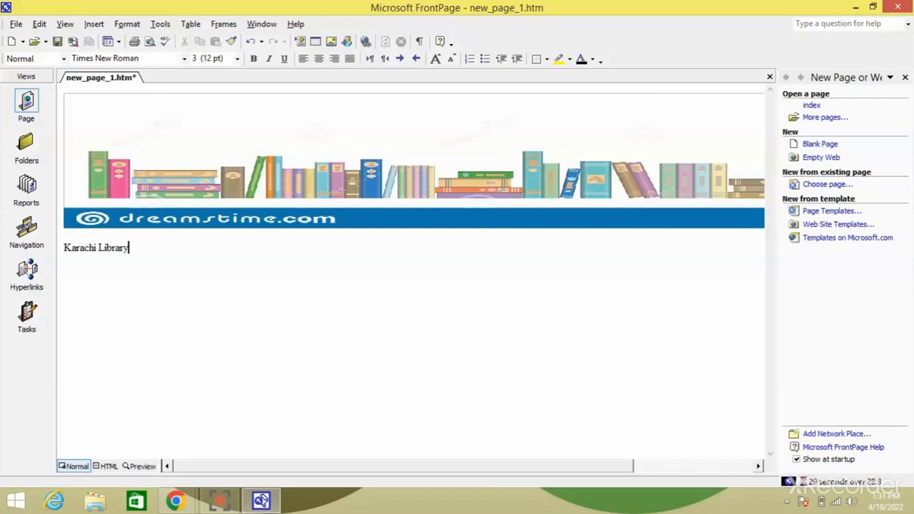
{"action": "key", "text": "ctrl+a"}
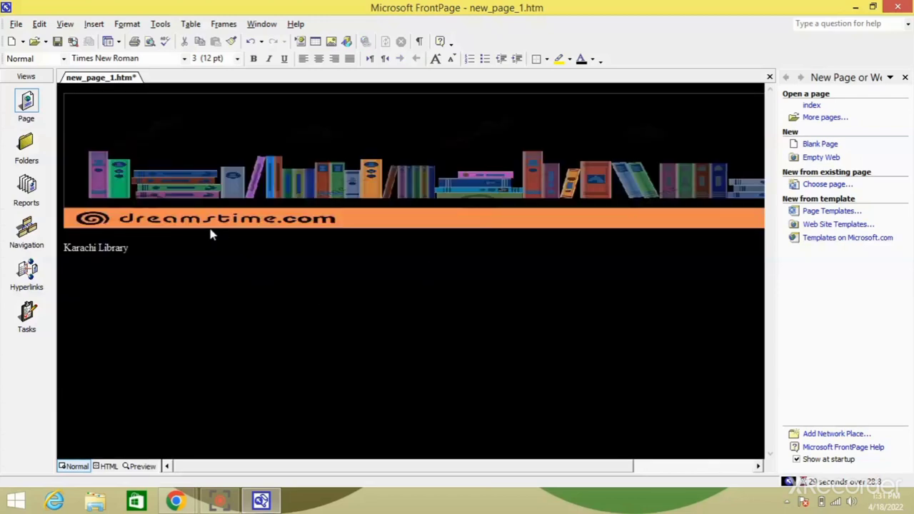
{"action": "key", "text": "Delete"}
{"action": "left_click", "coordinate": [89, 256]}
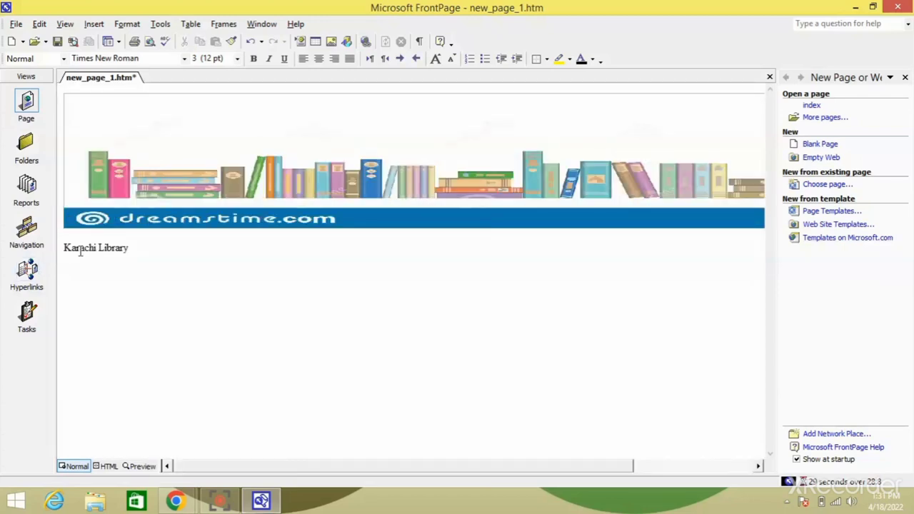
{"action": "left_click", "coordinate": [58, 250]}
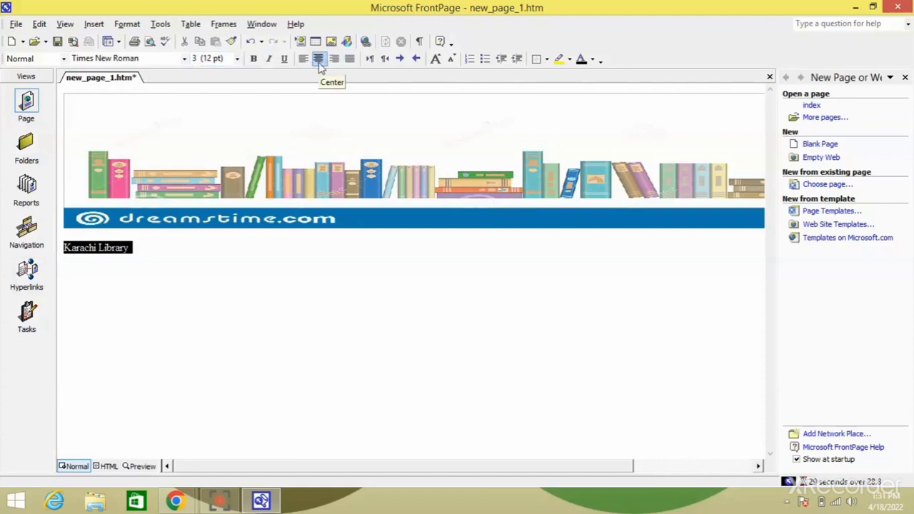
{"action": "left_click", "coordinate": [319, 63]}
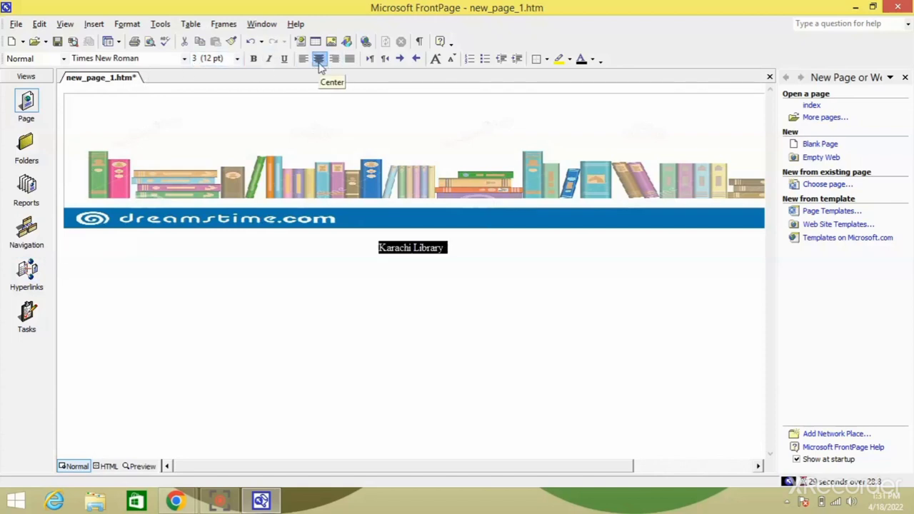
{"action": "left_click", "coordinate": [254, 60]}
{"action": "left_click", "coordinate": [237, 59]}
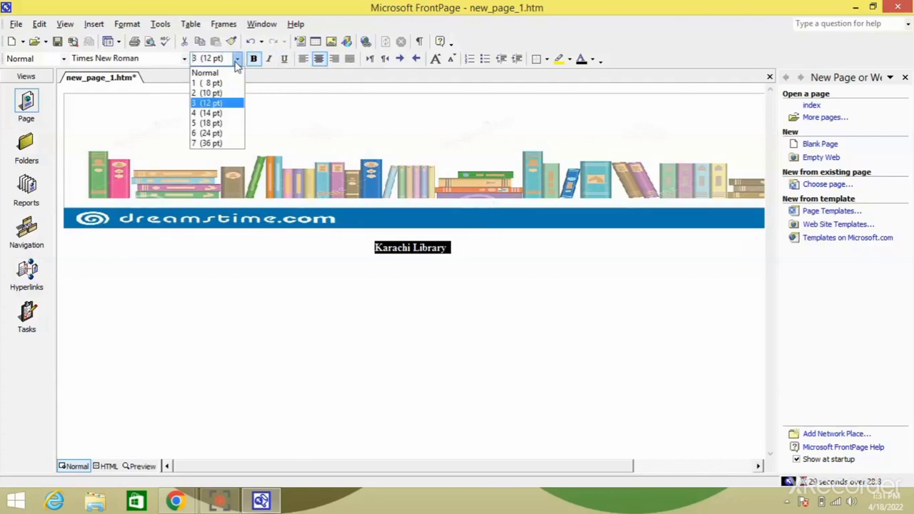
Set the Karachi Library heading to 36 pt in the BatangChe font
{"action": "left_click", "coordinate": [228, 143]}
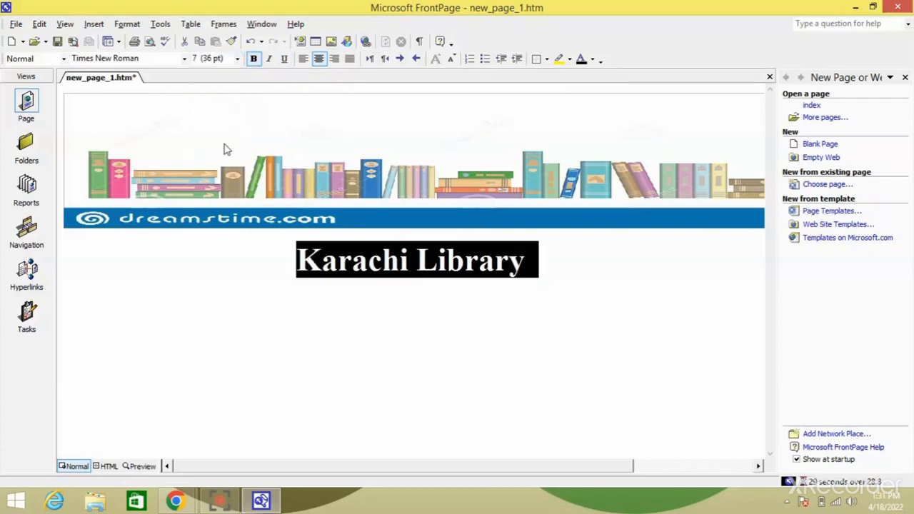
{"action": "left_click", "coordinate": [184, 59]}
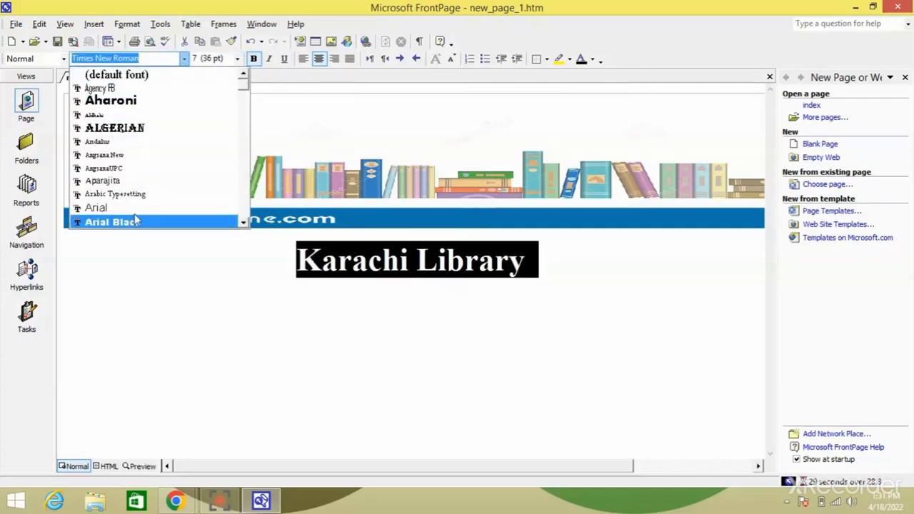
{"action": "scroll", "coordinate": [135, 208], "scroll_direction": "down", "scroll_amount": 1}
{"action": "scroll", "coordinate": [134, 206], "scroll_direction": "down", "scroll_amount": 3}
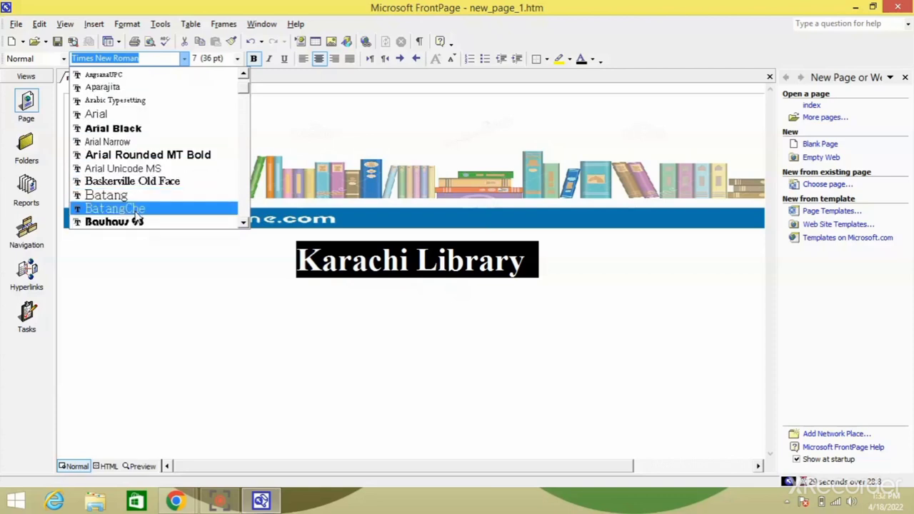
{"action": "left_click", "coordinate": [137, 210]}
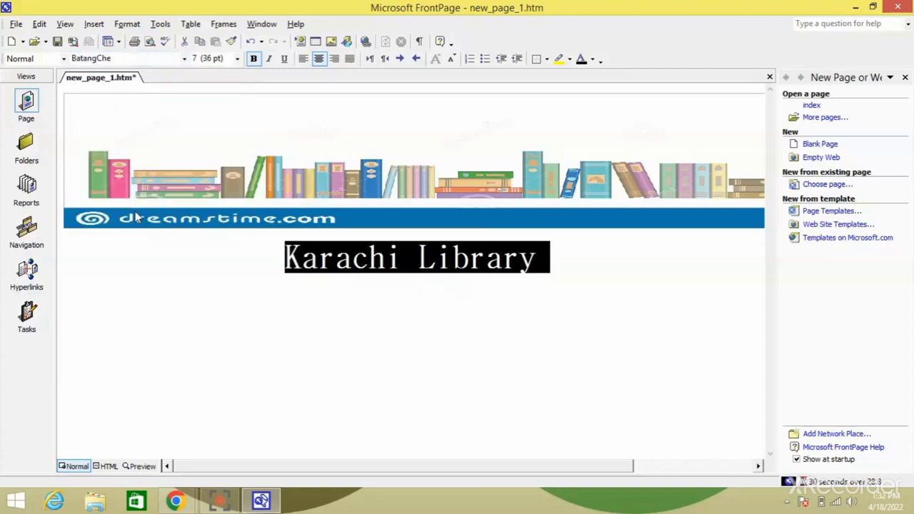
Colour the heading red and start a new line beneath it
{"action": "left_click", "coordinate": [360, 275]}
{"action": "triple_click", "coordinate": [228, 260]}
{"action": "left_click", "coordinate": [593, 60]}
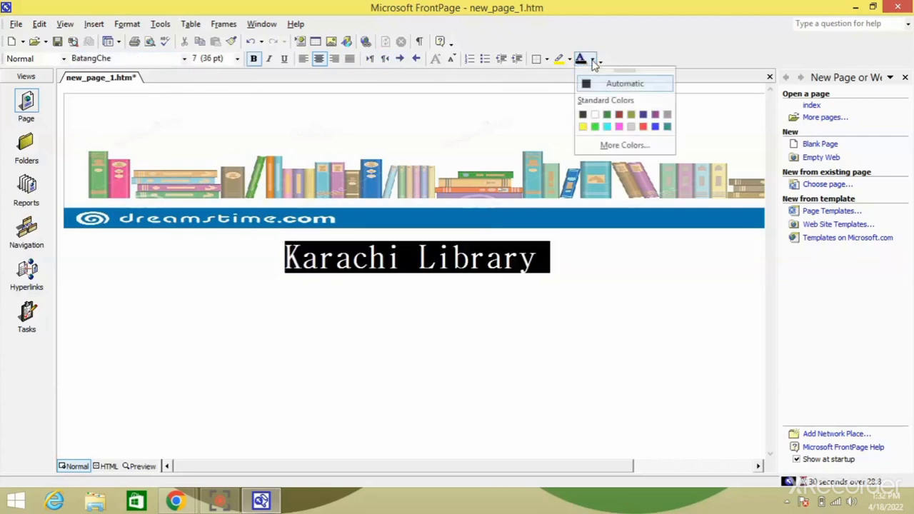
{"action": "left_click", "coordinate": [644, 127]}
{"action": "left_click", "coordinate": [552, 258]}
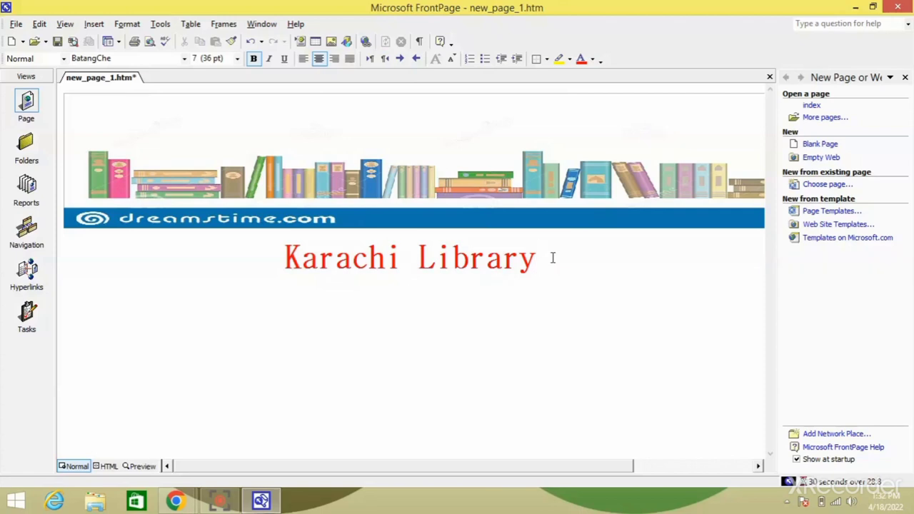
{"action": "key", "text": "Return"}
Centre the new line and type 'HOME CONTACT BOOKS NEWSPAPER'
{"action": "left_click", "coordinate": [304, 59]}
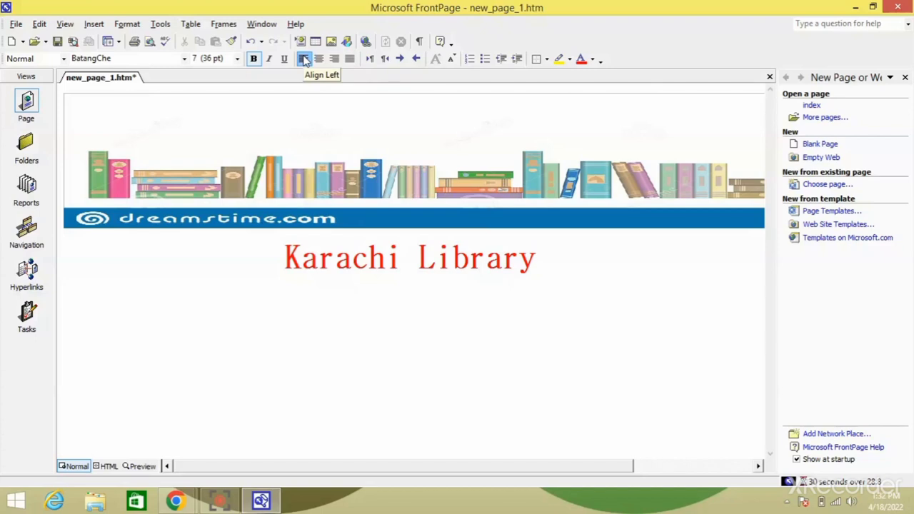
{"action": "left_click", "coordinate": [319, 58]}
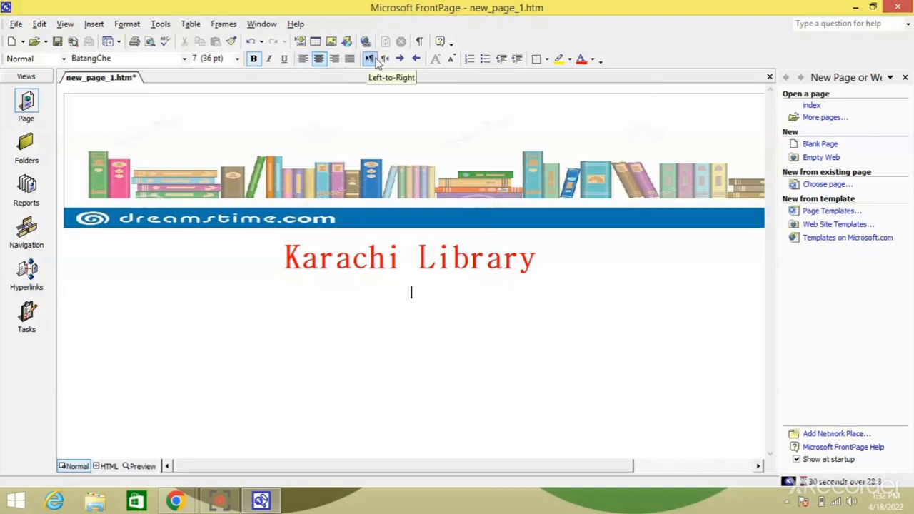
{"action": "type", "text": "HOM"}
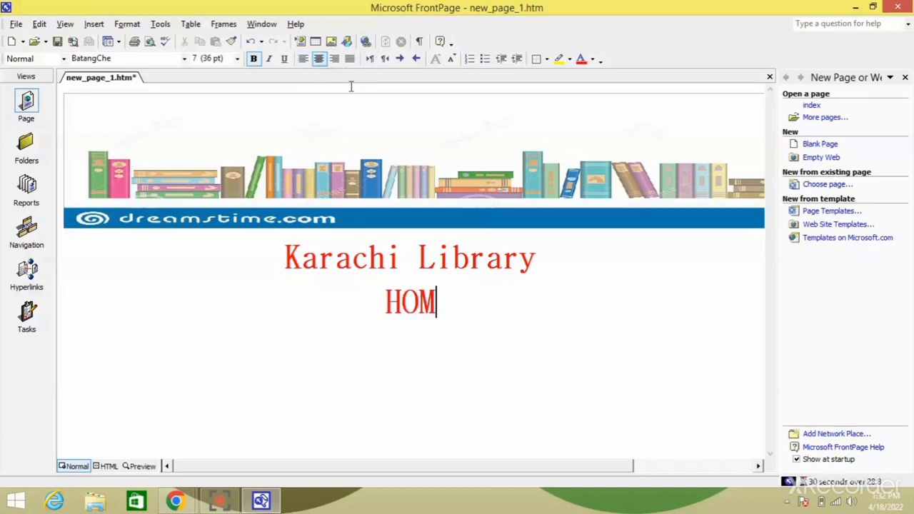
{"action": "type", "text": "E"}
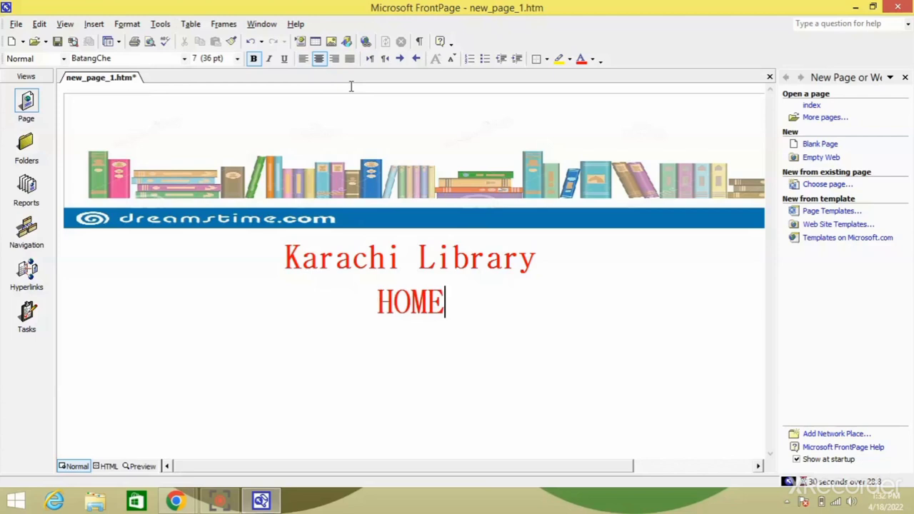
{"action": "type", "text": "    C"}
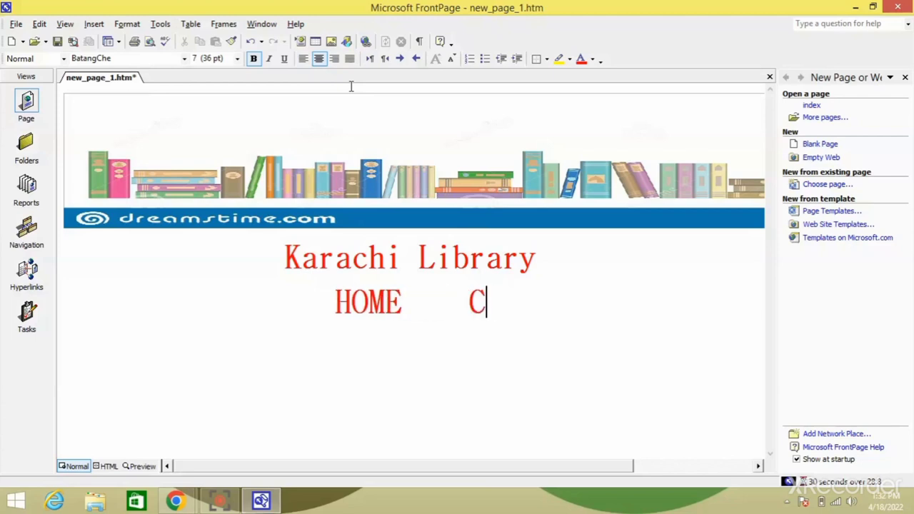
{"action": "type", "text": "ONTACT    "}
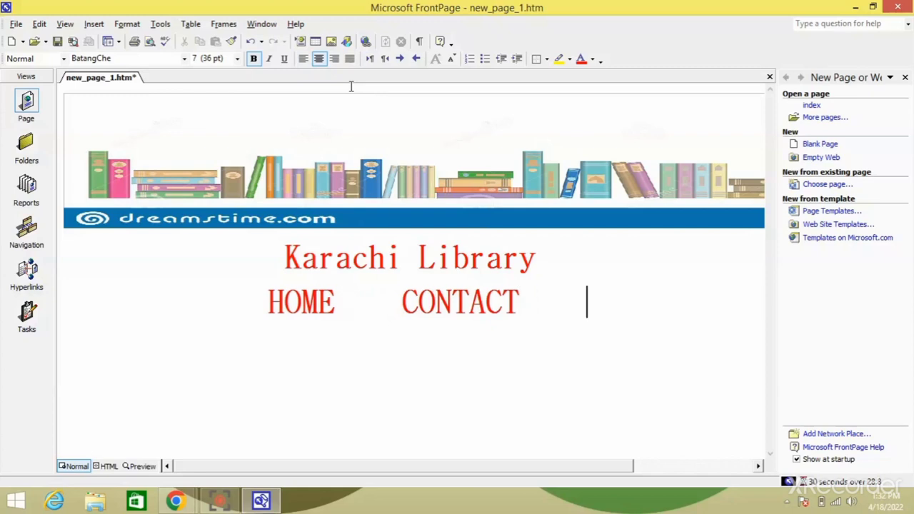
{"action": "type", "text": "BOOKS"}
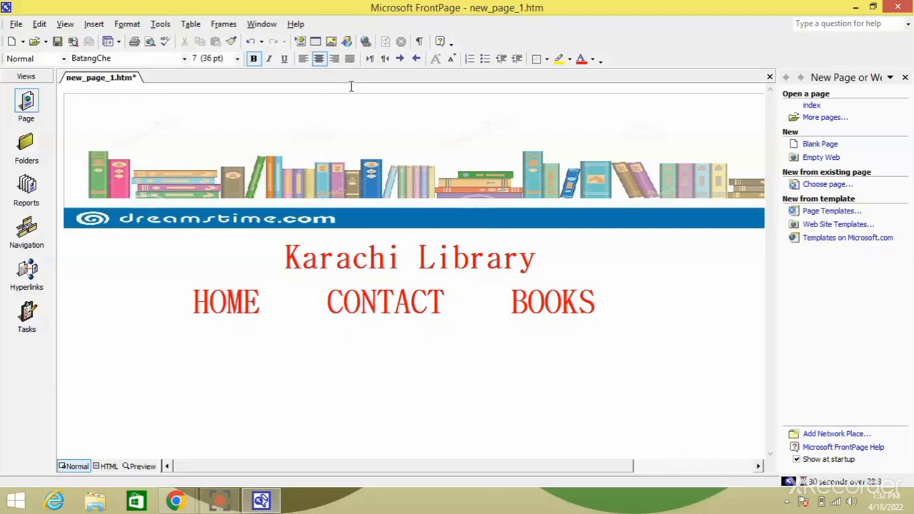
{"action": "type", "text": "    NEWSP"}
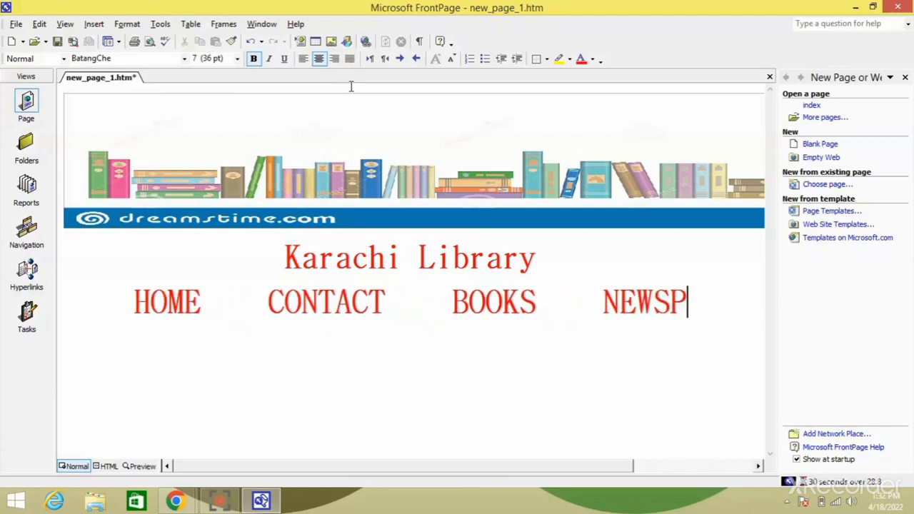
{"action": "type", "text": "APE"}
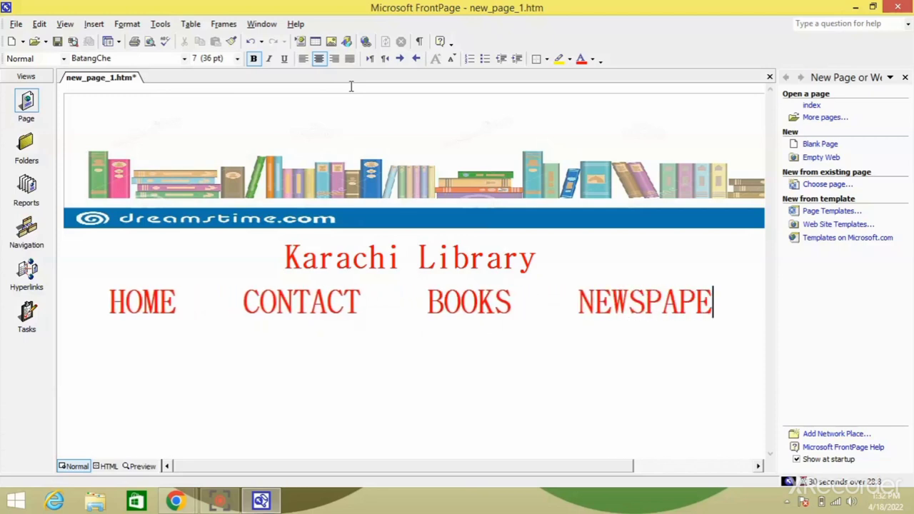
{"action": "type", "text": "R"}
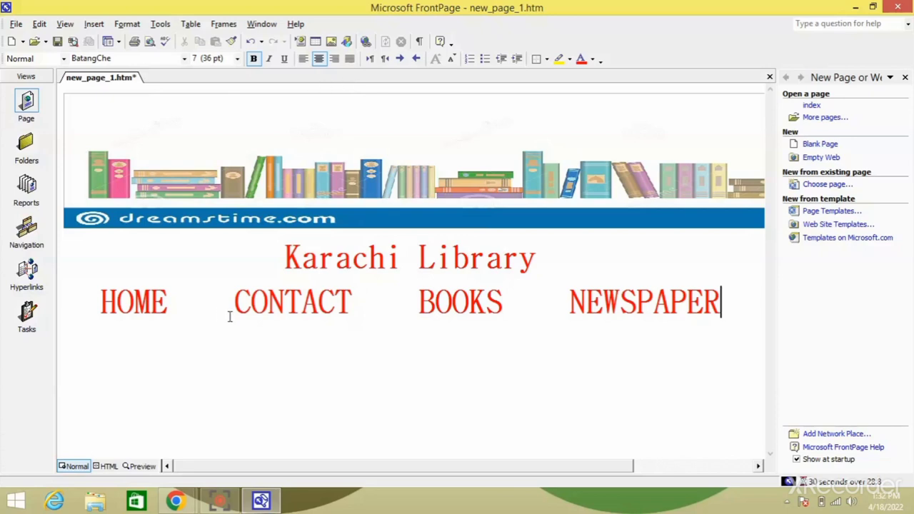
Move CONTACT from after HOME to the end, after NEWSPAPER
{"action": "left_click_drag", "start_coordinate": [231, 315], "coordinate": [363, 315]}
{"action": "key", "text": "ctrl+c"}
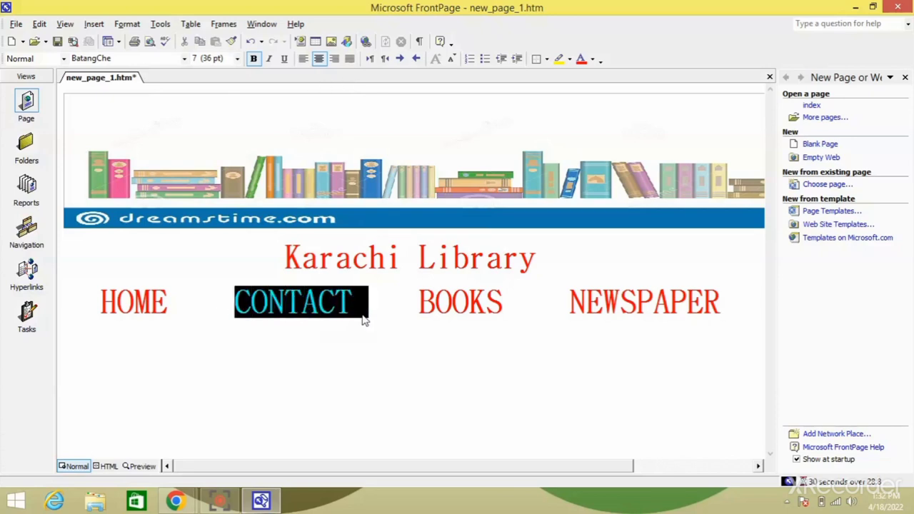
{"action": "key", "text": "BackSpace"}
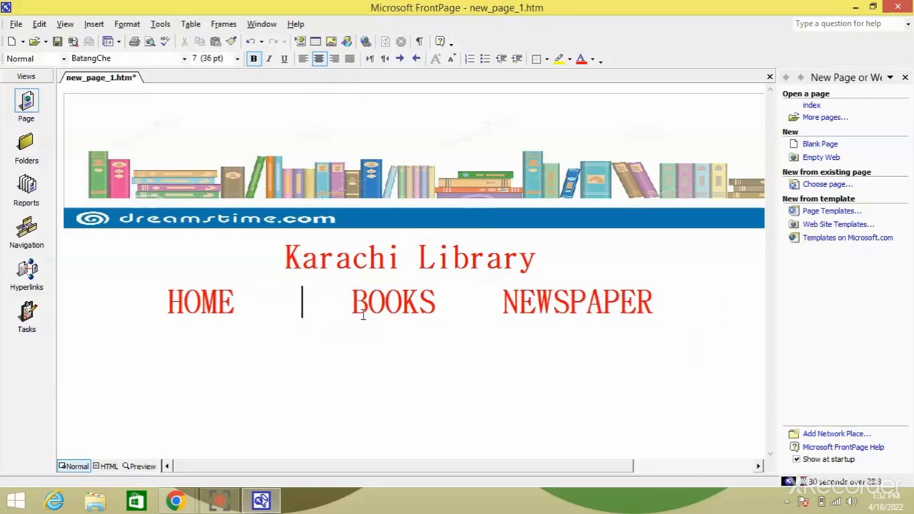
{"action": "key", "text": "BackSpace"}
{"action": "left_click", "coordinate": [661, 305]}
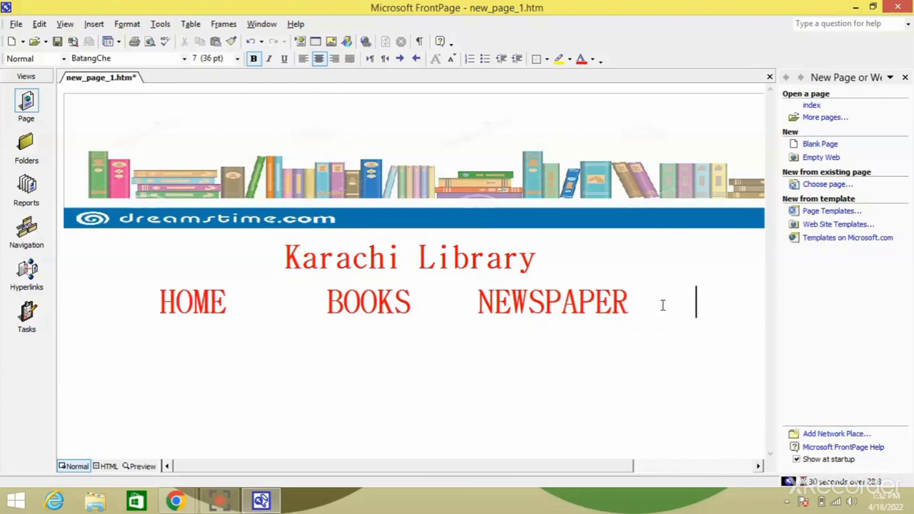
{"action": "key", "text": "ctrl+v"}
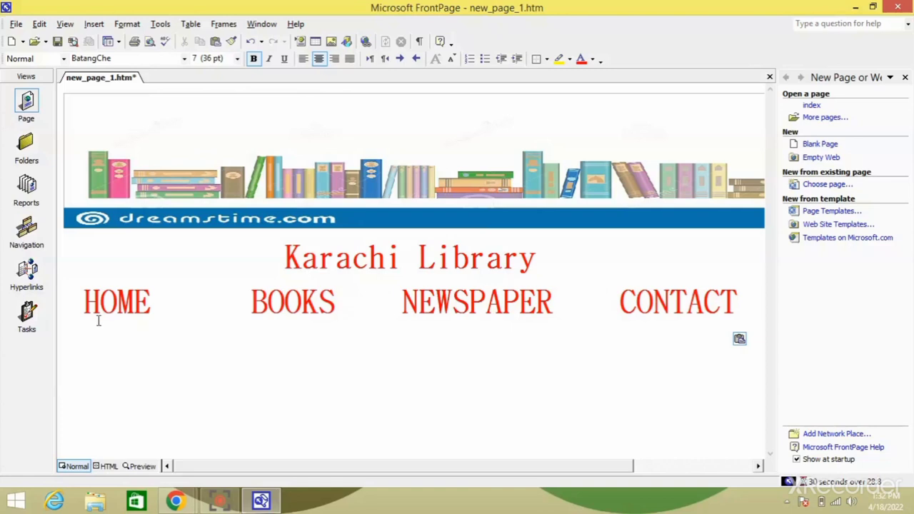
Make the navigation line dark blue at 18 pt
{"action": "left_click", "coordinate": [57, 303]}
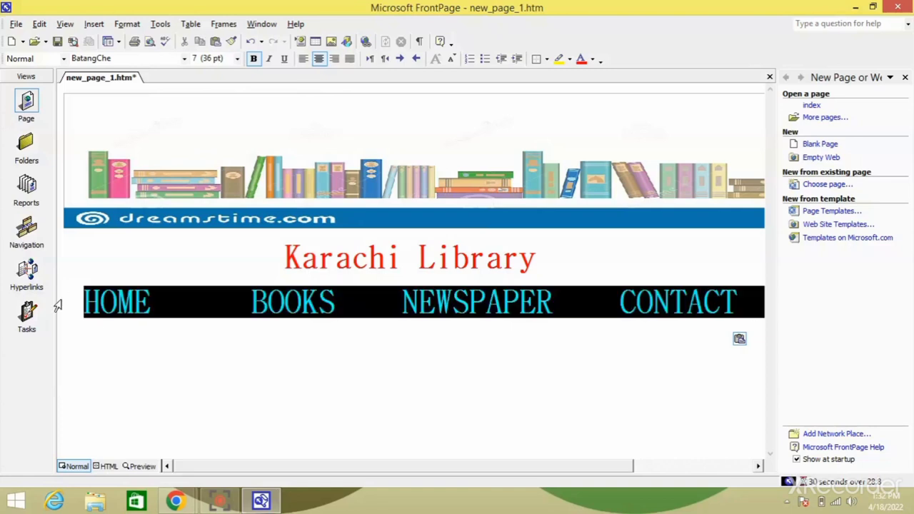
{"action": "left_click", "coordinate": [593, 60]}
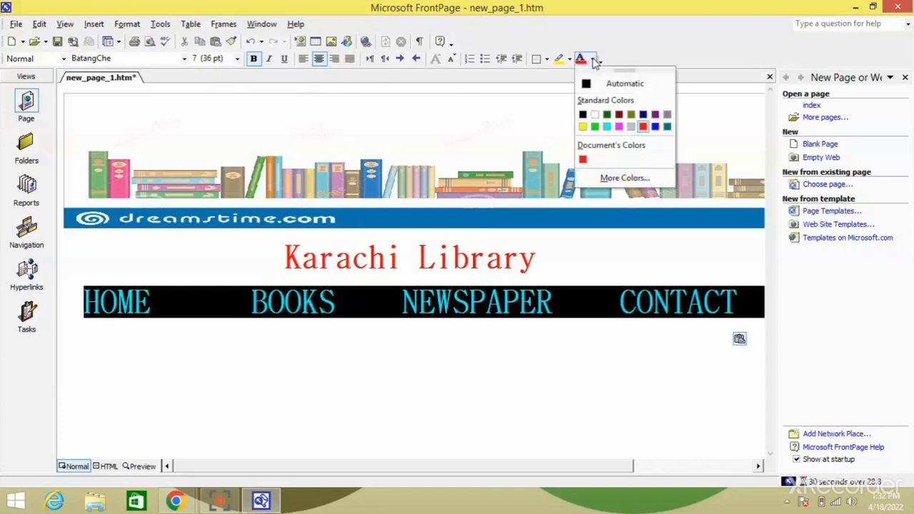
{"action": "left_click", "coordinate": [643, 114]}
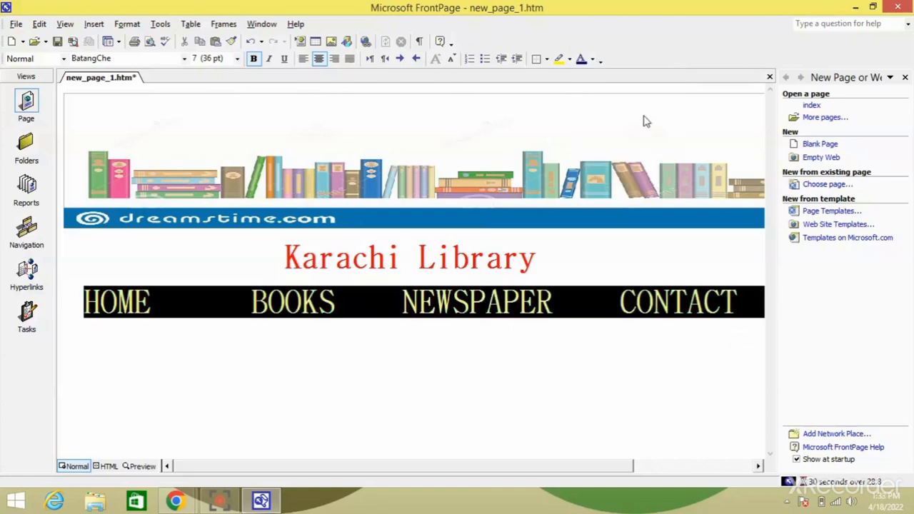
{"action": "left_click", "coordinate": [237, 59]}
{"action": "left_click", "coordinate": [223, 125]}
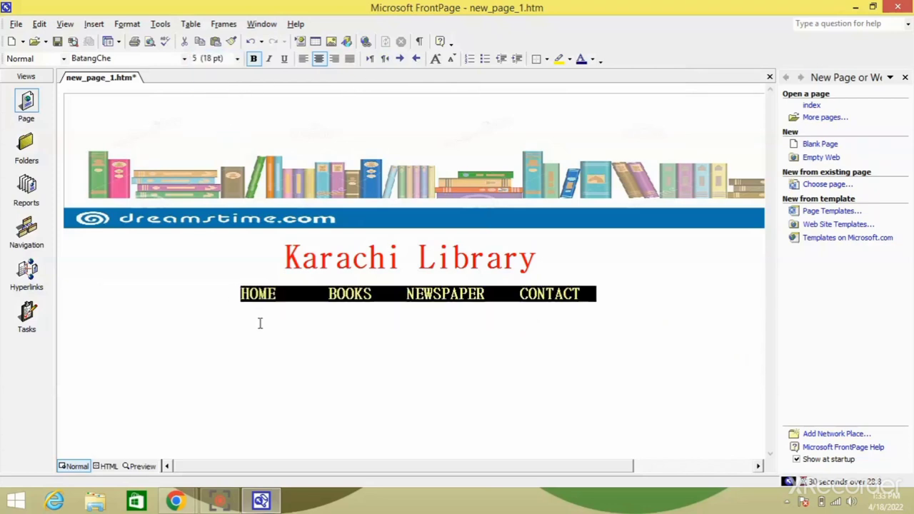
Add spacing between HOME, BOOKS, NEWSPAPER and CONTACT to spread them across the page
{"action": "left_click", "coordinate": [305, 304]}
{"action": "left_click", "coordinate": [300, 290]}
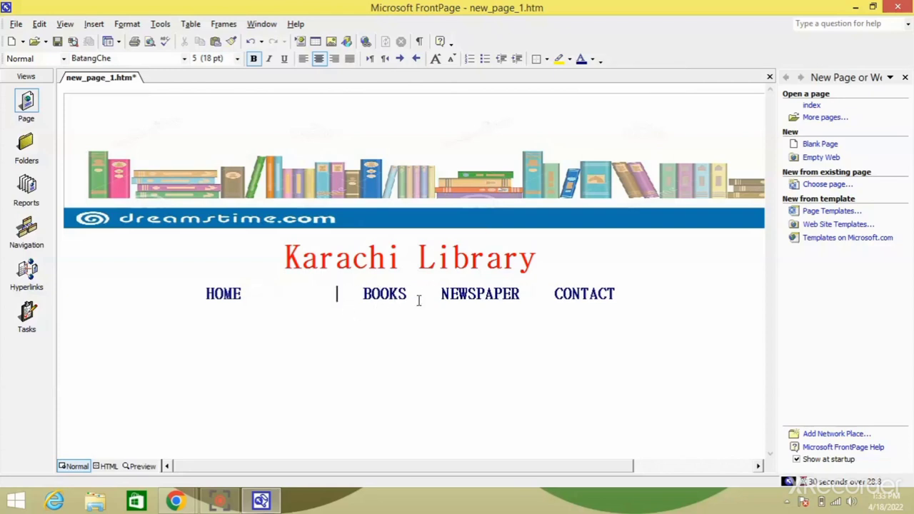
{"action": "left_click", "coordinate": [419, 299]}
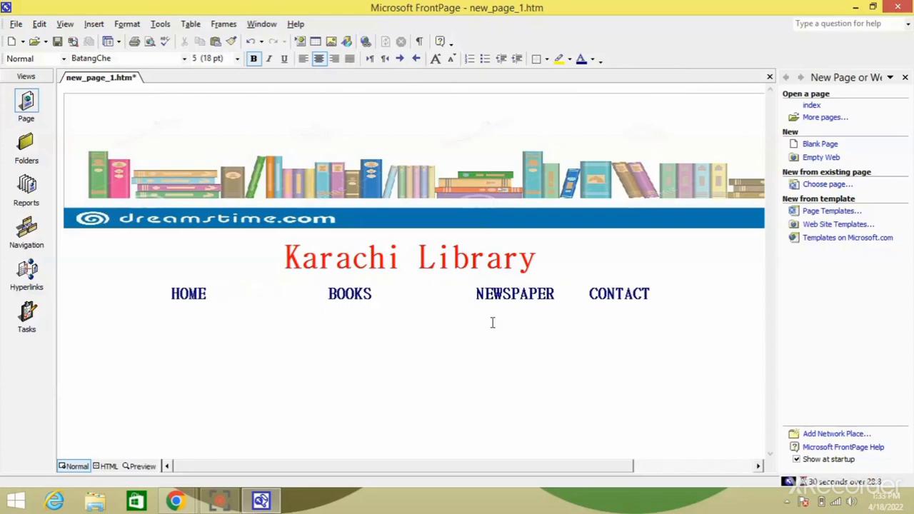
{"action": "left_click", "coordinate": [553, 297]}
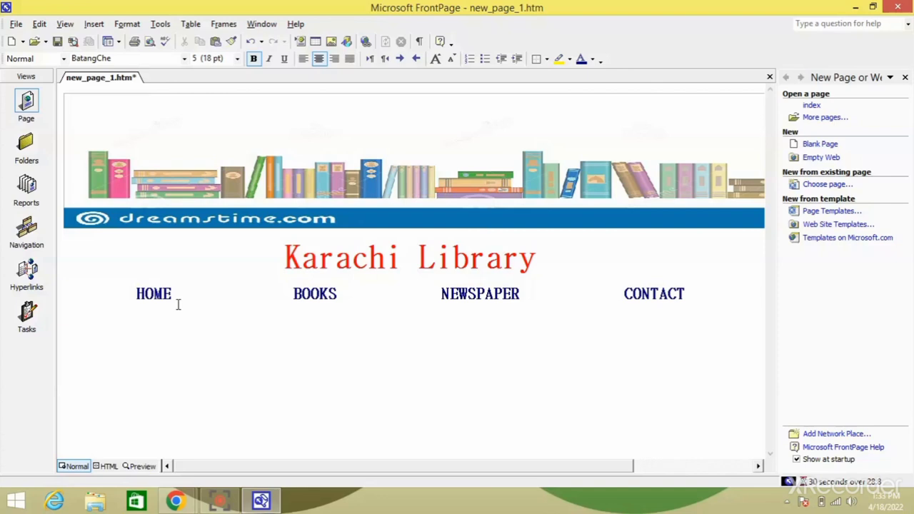
{"action": "left_click", "coordinate": [716, 293]}
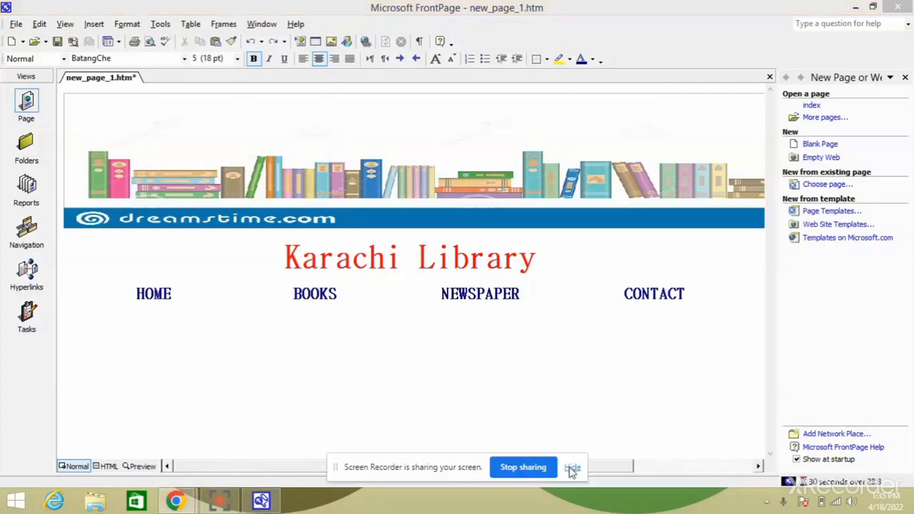
{"action": "left_click", "coordinate": [574, 470]}
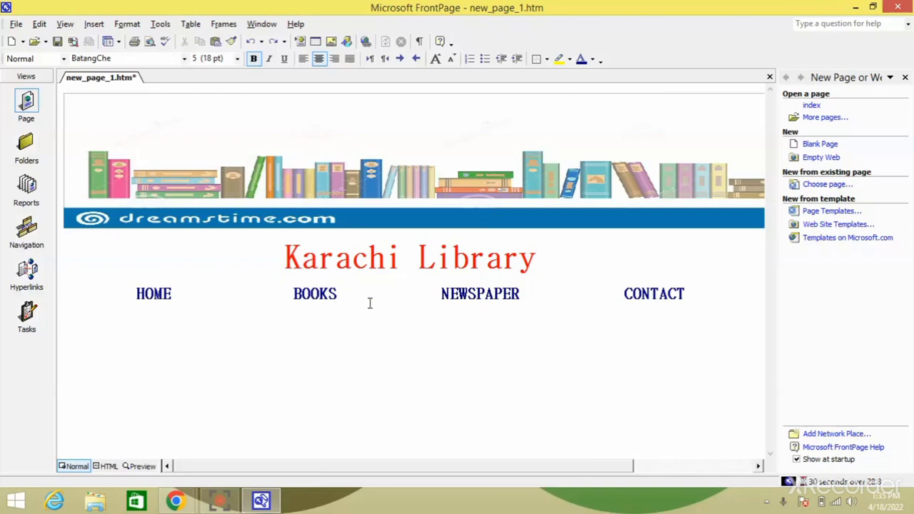
Insert a horizontal line beneath the navigation row
{"action": "left_click", "coordinate": [92, 26]}
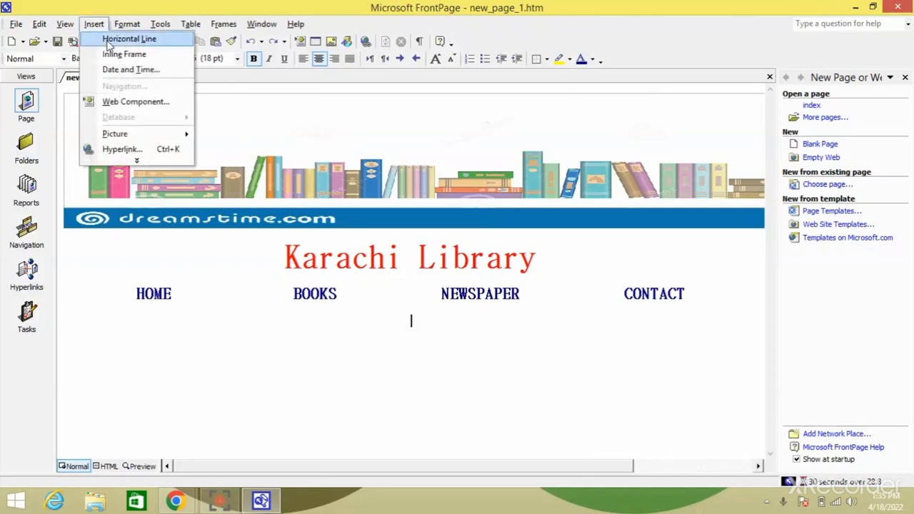
{"action": "left_click", "coordinate": [109, 40]}
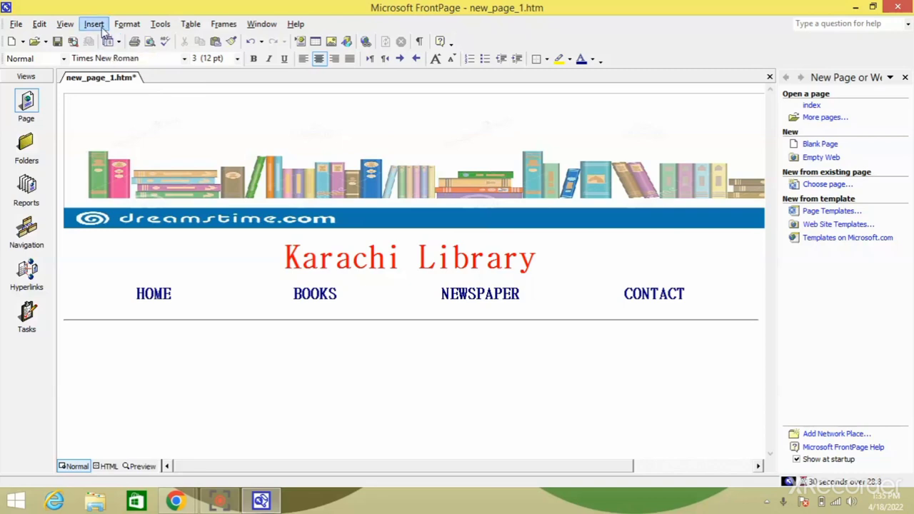
{"action": "left_click", "coordinate": [94, 24]}
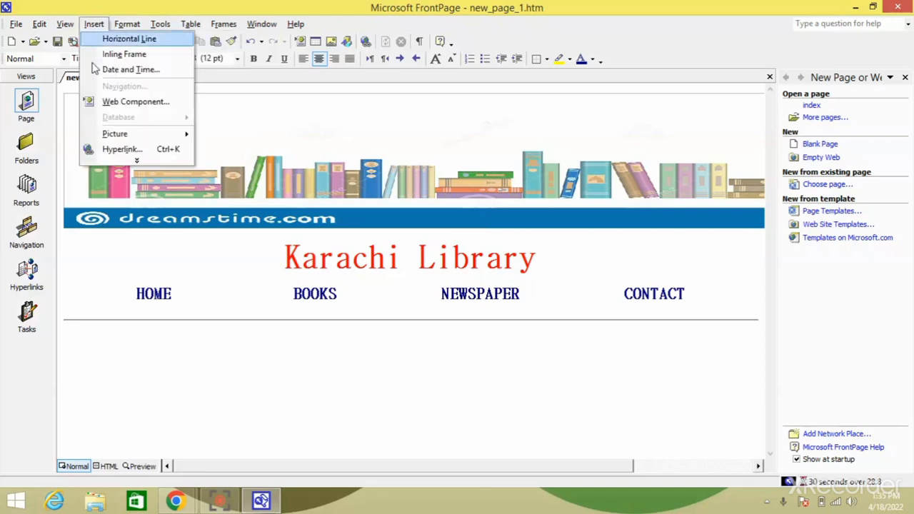
Insert a Marquee reading 'AB LIBRARY', set to Slide, with a bright green background
{"action": "mouse_move", "coordinate": [133, 161]}
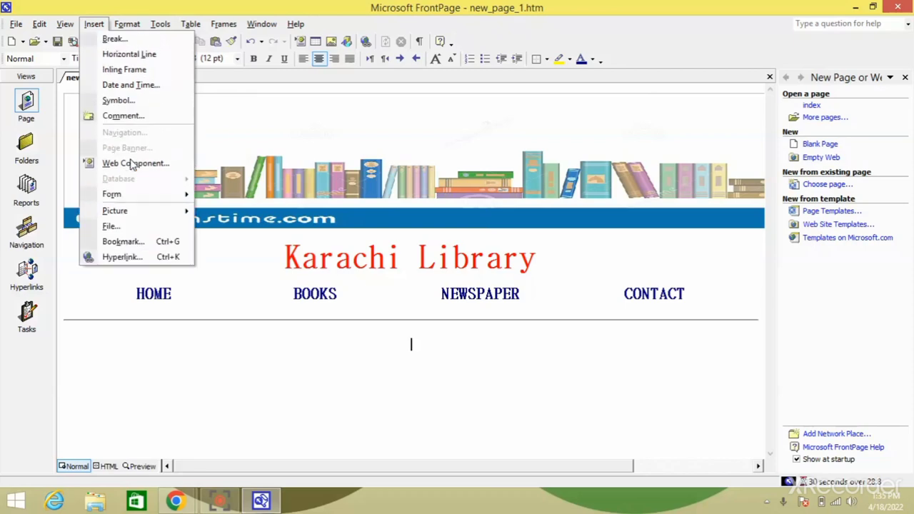
{"action": "left_click", "coordinate": [92, 25]}
{"action": "left_click", "coordinate": [91, 26]}
{"action": "left_click", "coordinate": [125, 165]}
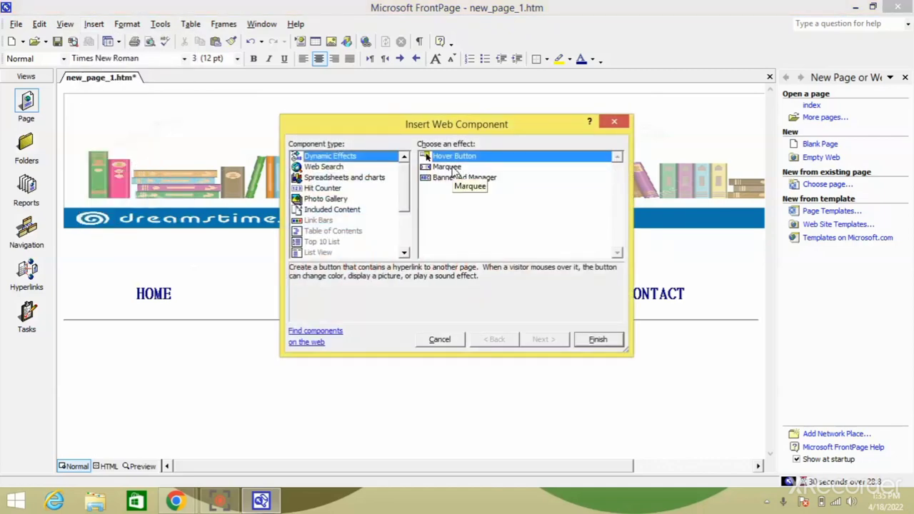
{"action": "double_click", "coordinate": [450, 167]}
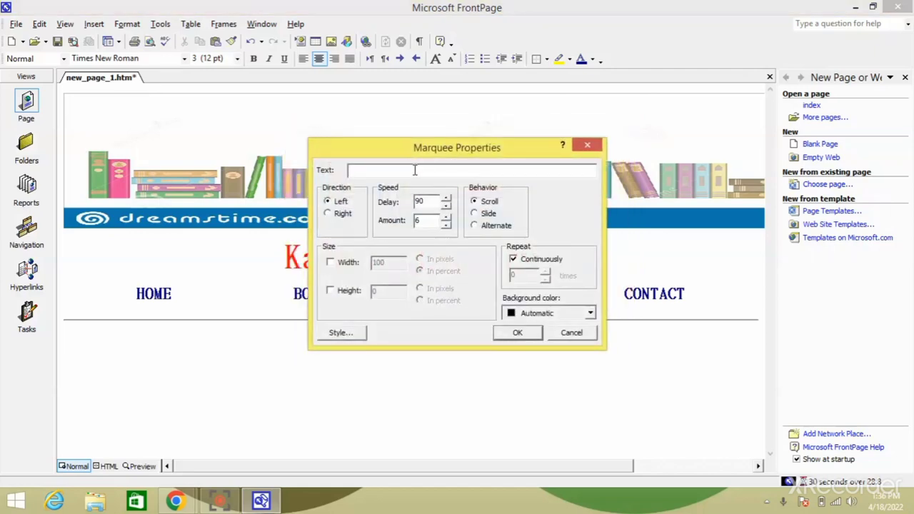
{"action": "type", "text": "AB LIBRARY"}
{"action": "left_click", "coordinate": [476, 214]}
{"action": "left_click", "coordinate": [557, 314]}
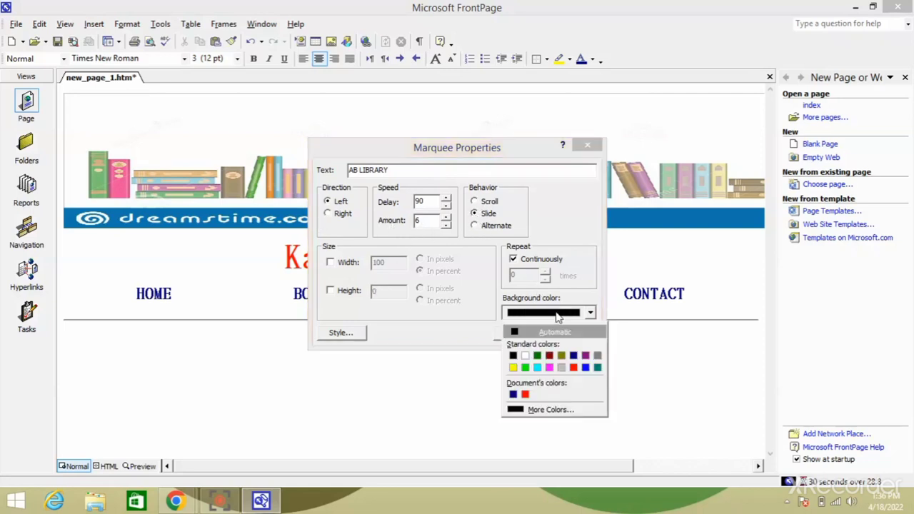
{"action": "left_click", "coordinate": [525, 367]}
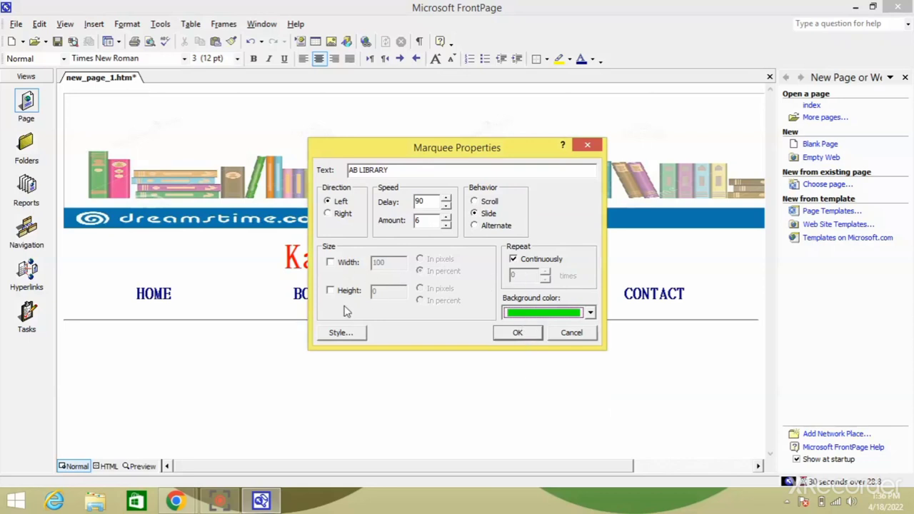
{"action": "left_click", "coordinate": [517, 333]}
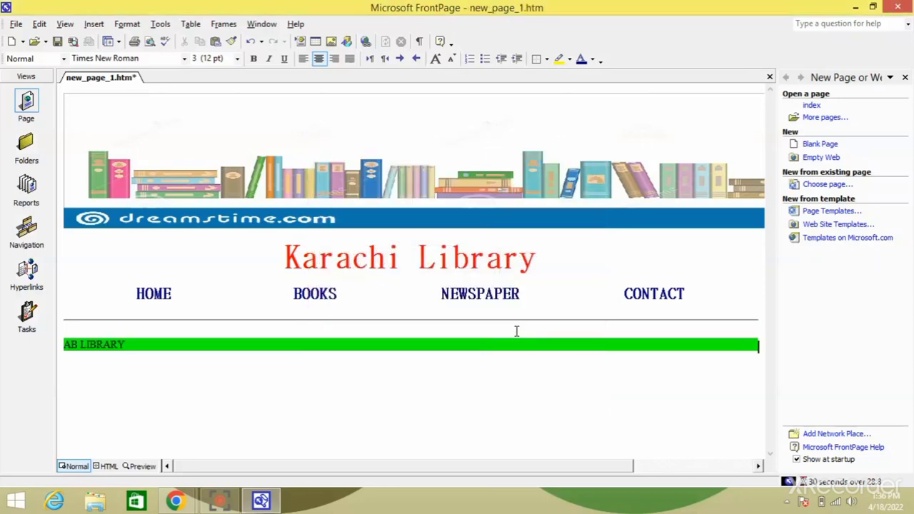
Preview the page twice to watch the AB LIBRARY marquee move, then return to Normal view
{"action": "left_click", "coordinate": [142, 466]}
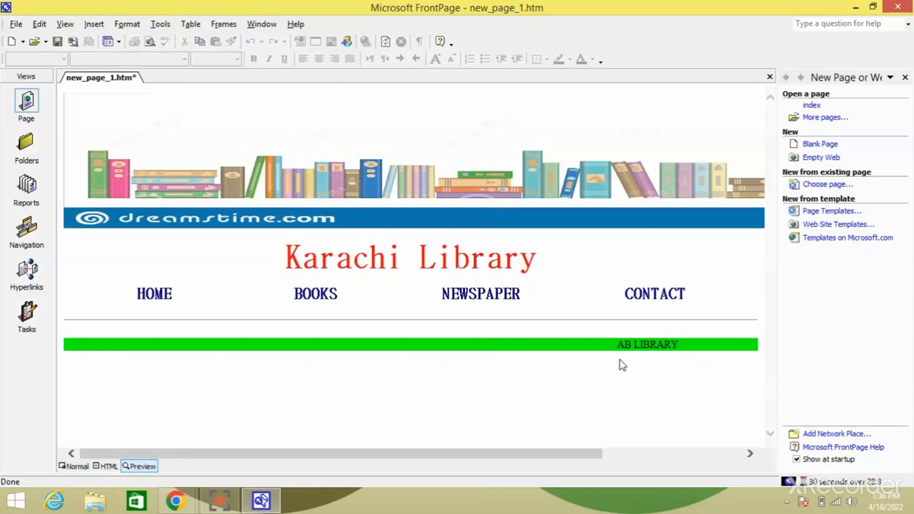
{"action": "left_click", "coordinate": [65, 466]}
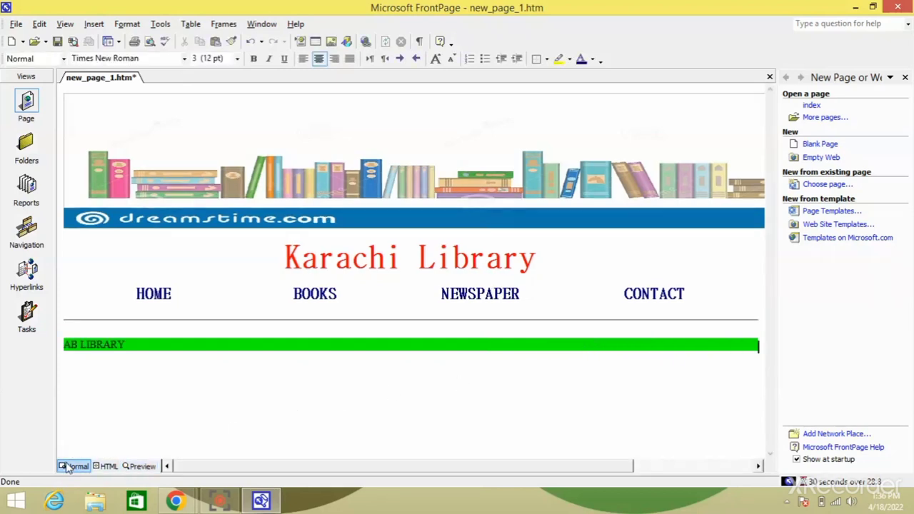
{"action": "left_click", "coordinate": [143, 467]}
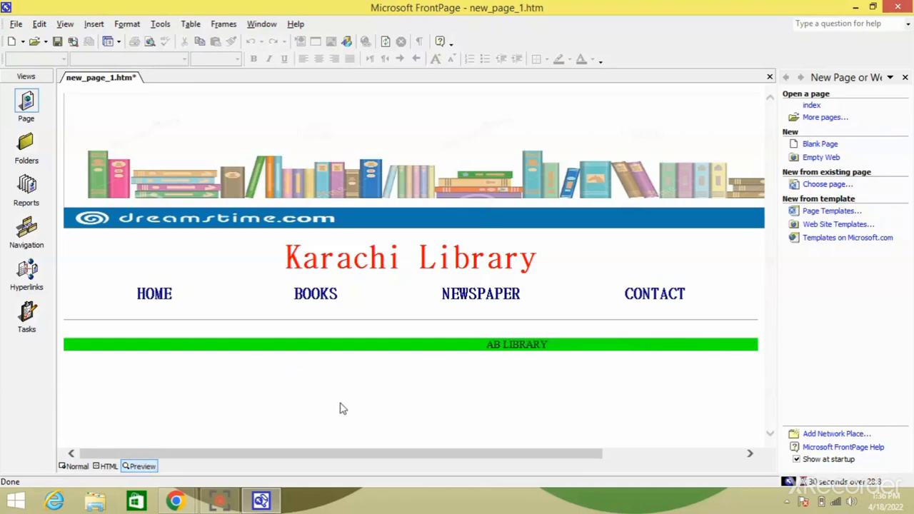
{"action": "left_click", "coordinate": [75, 466]}
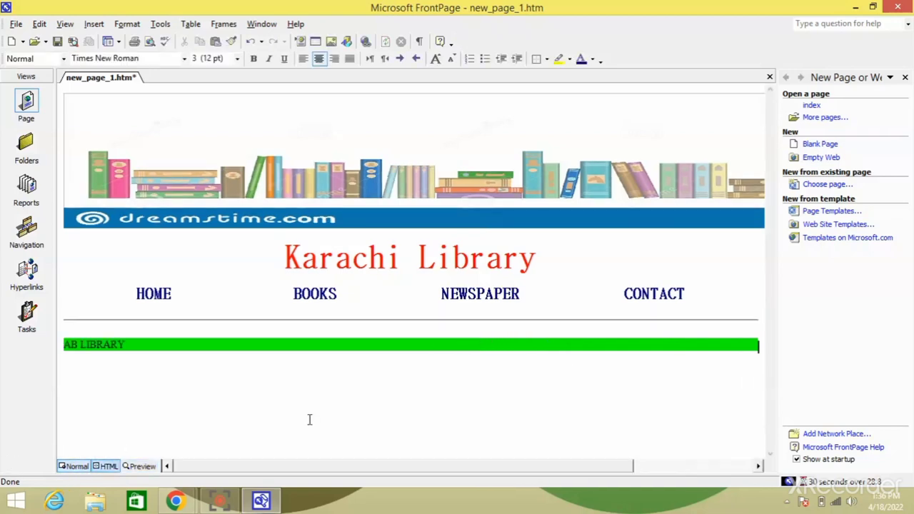
Start a left-aligned empty line below the green AB LIBRARY bar
{"action": "left_click", "coordinate": [653, 377]}
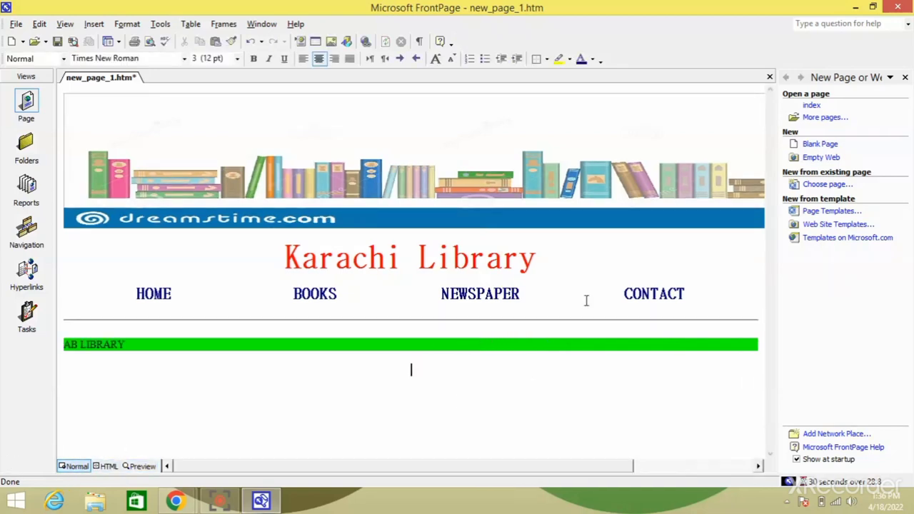
{"action": "left_click", "coordinate": [303, 60]}
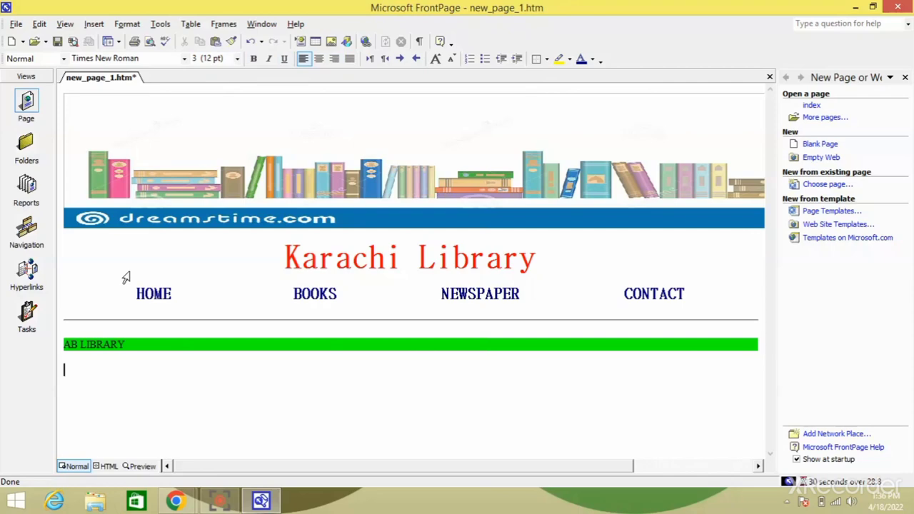
{"action": "mouse_move", "coordinate": [175, 500]}
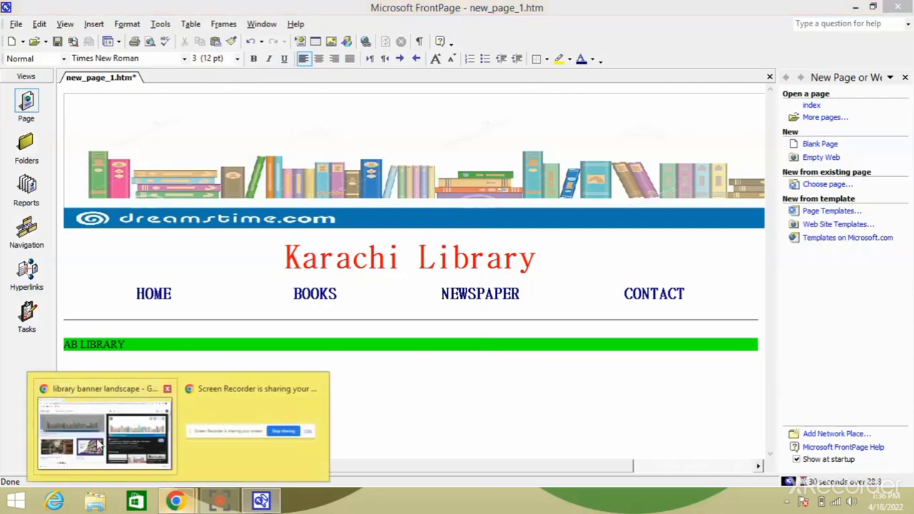
{"action": "left_click", "coordinate": [100, 443]}
Load the digital library website in a new Chrome tab
{"action": "left_click", "coordinate": [179, 11]}
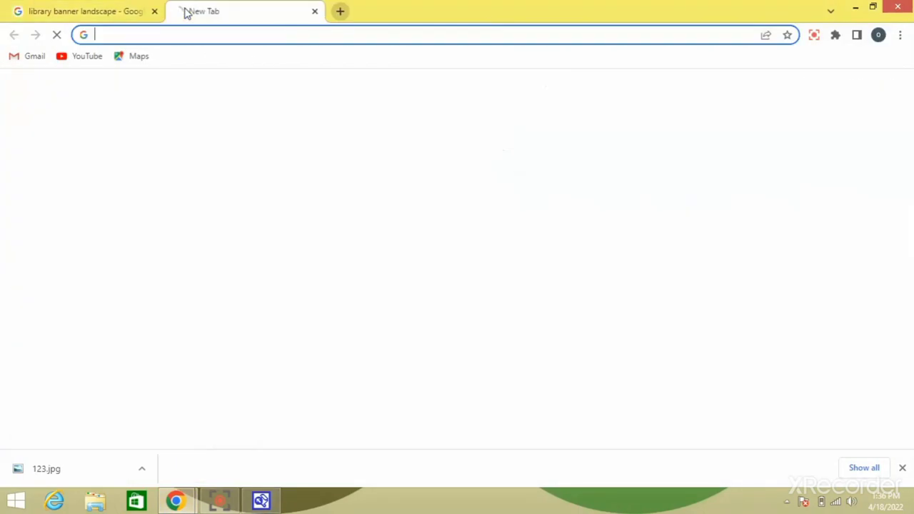
{"action": "type", "text": "M"}
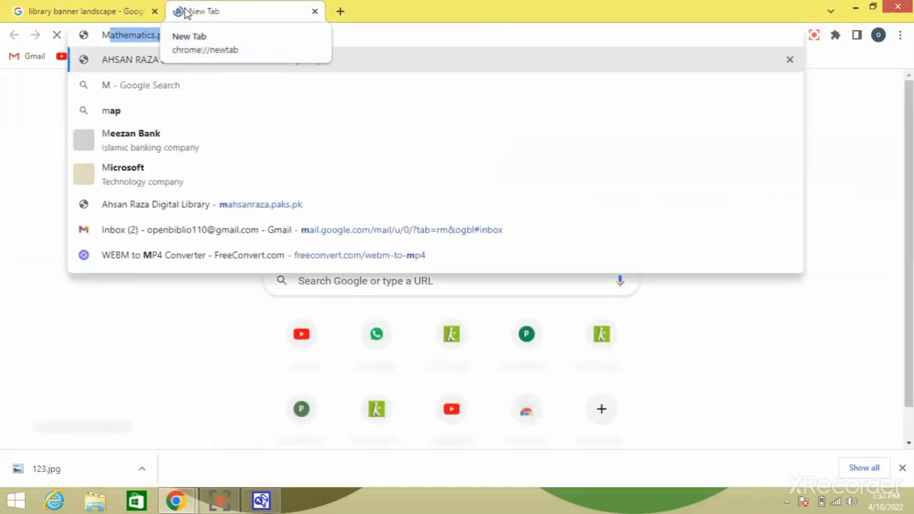
{"action": "type", "text": "AHsanraza.paks.pk"}
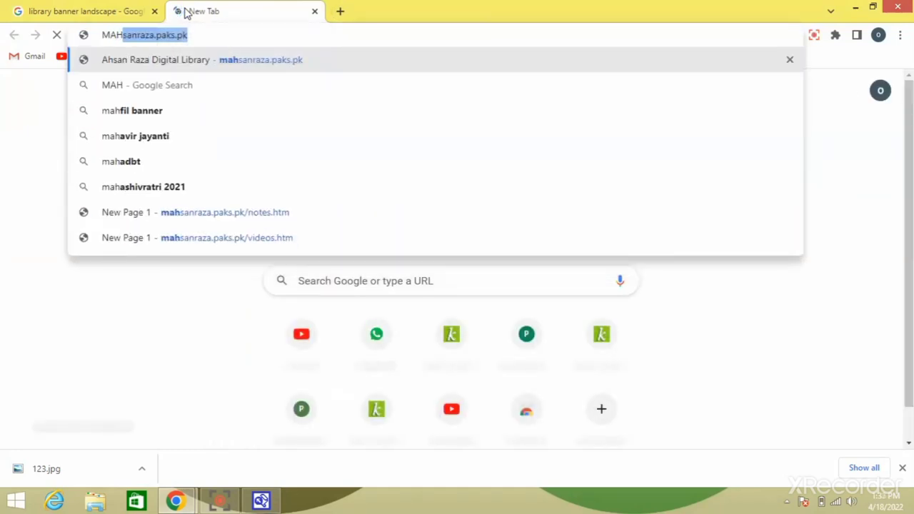
{"action": "key", "text": "Return"}
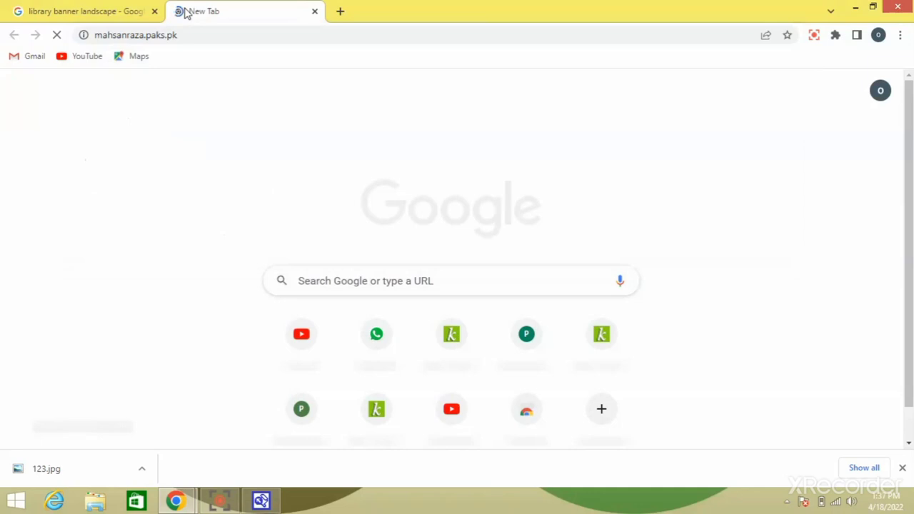
{"action": "left_click", "coordinate": [78, 10]}
{"action": "left_click", "coordinate": [179, 10]}
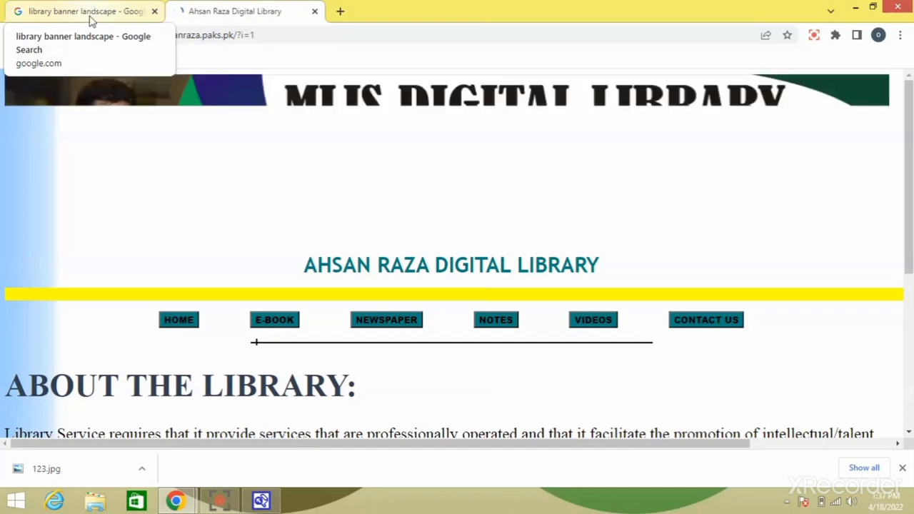
Select and copy the site's About the Library text and Objectives list
{"action": "scroll", "coordinate": [202, 263], "scroll_direction": "down", "scroll_amount": 2}
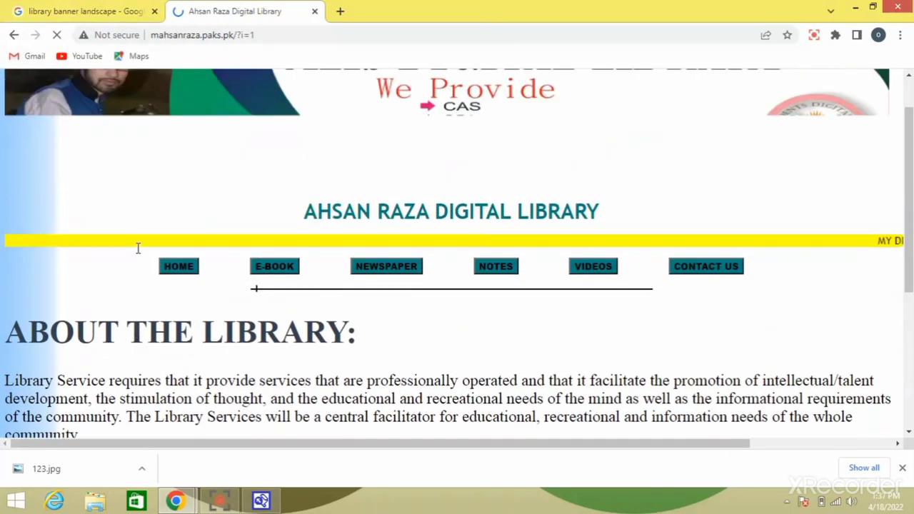
{"action": "scroll", "coordinate": [141, 259], "scroll_direction": "down", "scroll_amount": 2}
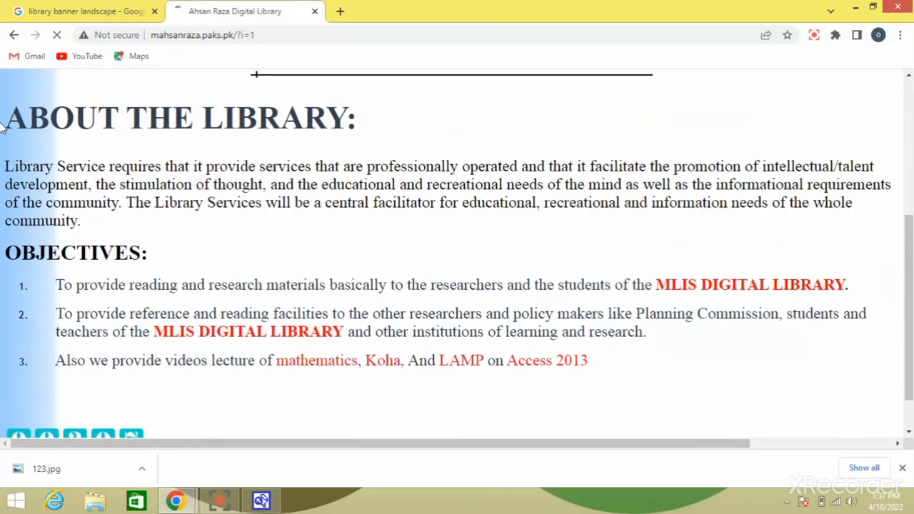
{"action": "left_click_drag", "start_coordinate": [4, 107], "coordinate": [599, 379]}
{"action": "key", "text": "ctrl+c"}
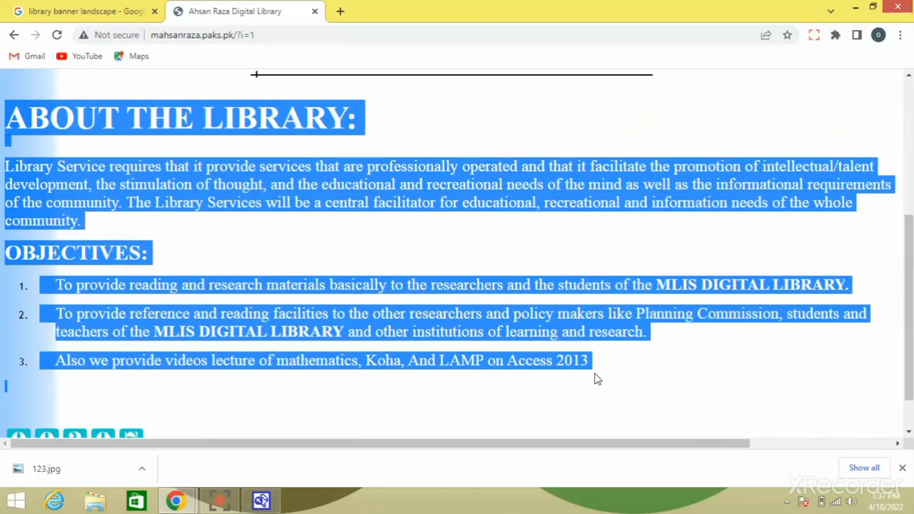
{"action": "scroll", "coordinate": [237, 293], "scroll_direction": "down", "scroll_amount": 1}
{"action": "scroll", "coordinate": [129, 310], "scroll_direction": "up", "scroll_amount": 2}
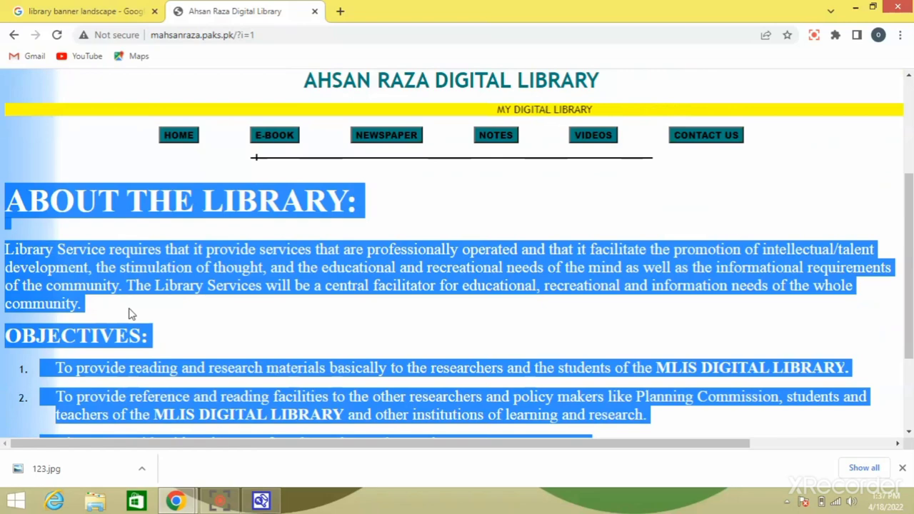
{"action": "scroll", "coordinate": [131, 313], "scroll_direction": "down", "scroll_amount": 2}
{"action": "left_click", "coordinate": [260, 502]}
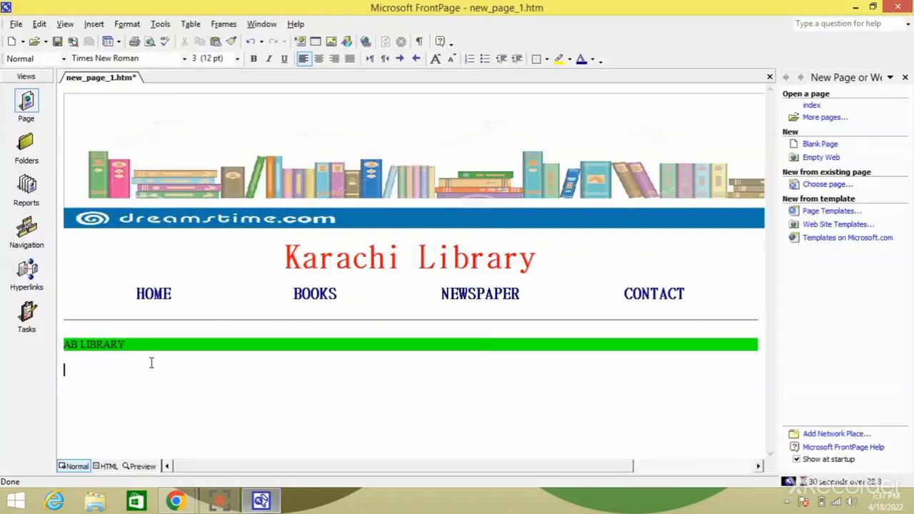
Paste the About the Library heading, paragraph and Objectives list below the green bar
{"action": "left_click", "coordinate": [160, 390]}
{"action": "left_click", "coordinate": [136, 370]}
{"action": "key", "text": "ctrl+v"}
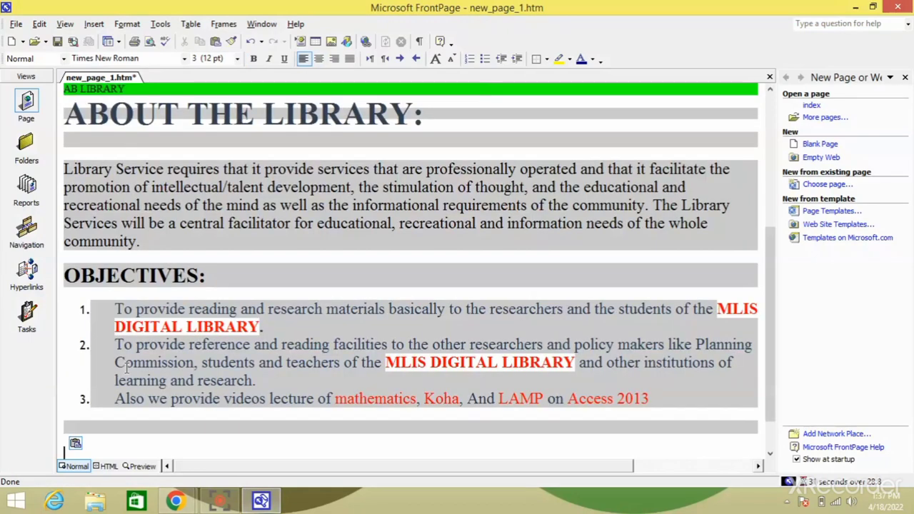
{"action": "scroll", "coordinate": [250, 448], "scroll_direction": "up", "scroll_amount": 5}
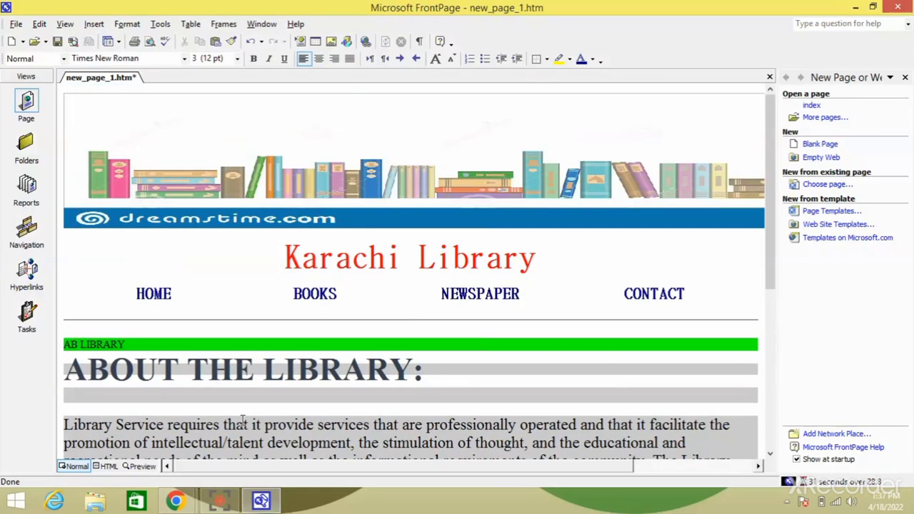
{"action": "scroll", "coordinate": [243, 422], "scroll_direction": "down", "scroll_amount": 5}
{"action": "scroll", "coordinate": [263, 418], "scroll_direction": "down", "scroll_amount": 1}
{"action": "scroll", "coordinate": [261, 416], "scroll_direction": "up", "scroll_amount": 5}
{"action": "key", "text": "ctrl+s"}
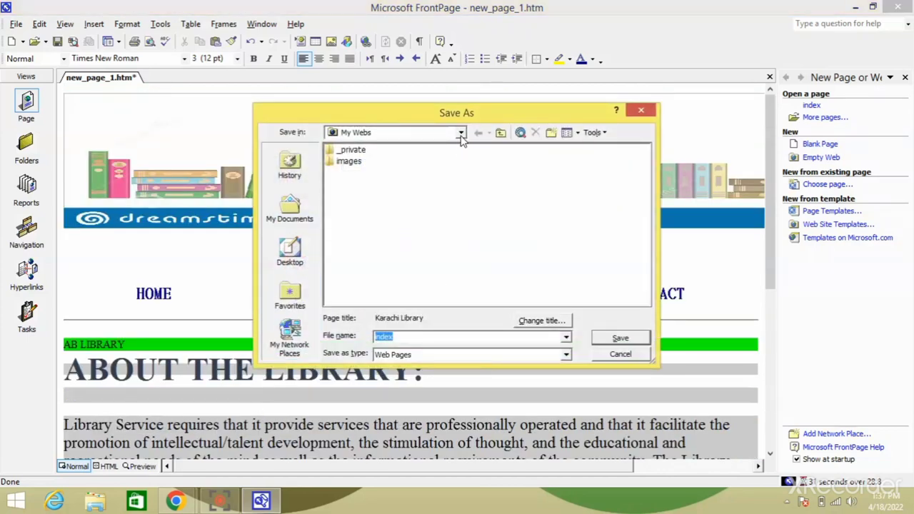
Save the page as index.html in the C:\demo website folder
{"action": "left_click", "coordinate": [461, 134]}
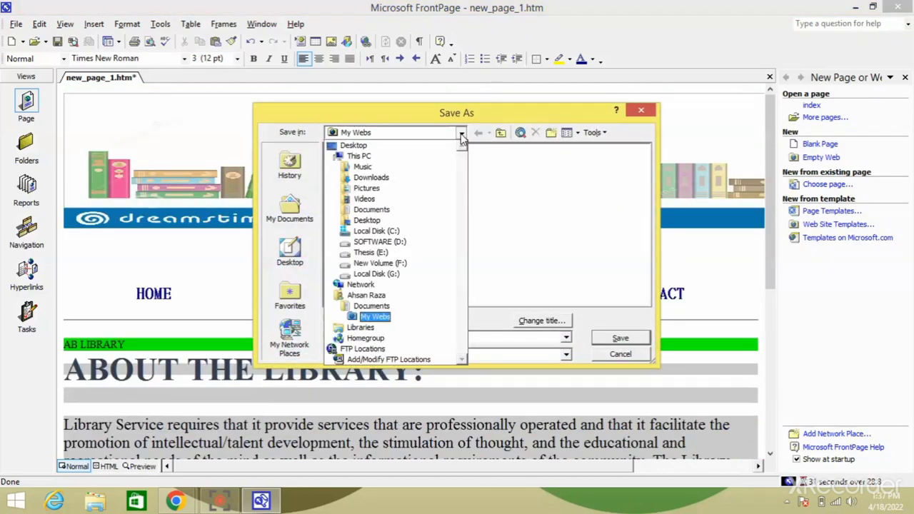
{"action": "left_click", "coordinate": [377, 233]}
{"action": "double_click", "coordinate": [363, 151]}
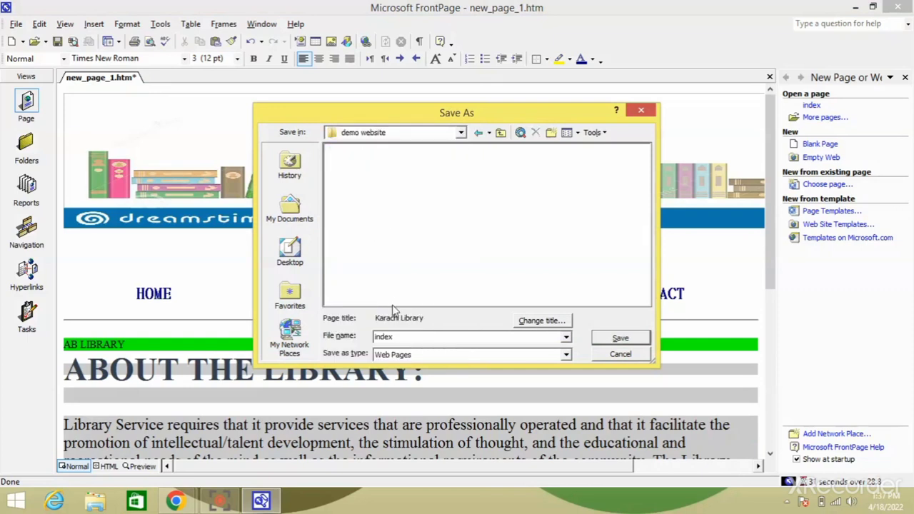
{"action": "left_click", "coordinate": [406, 339]}
{"action": "type", "text": ".H"}
{"action": "left_click", "coordinate": [614, 341]}
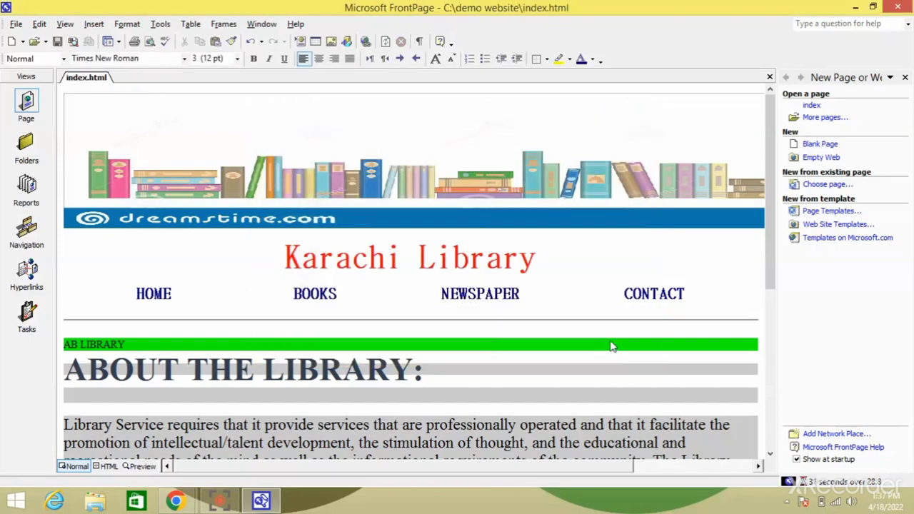
{"action": "scroll", "coordinate": [195, 322], "scroll_direction": "down", "scroll_amount": 2}
{"action": "scroll", "coordinate": [183, 257], "scroll_direction": "up", "scroll_amount": 2}
{"action": "scroll", "coordinate": [183, 259], "scroll_direction": "down", "scroll_amount": 3}
{"action": "scroll", "coordinate": [184, 257], "scroll_direction": "up", "scroll_amount": 2}
{"action": "scroll", "coordinate": [184, 257], "scroll_direction": "down", "scroll_amount": 1}
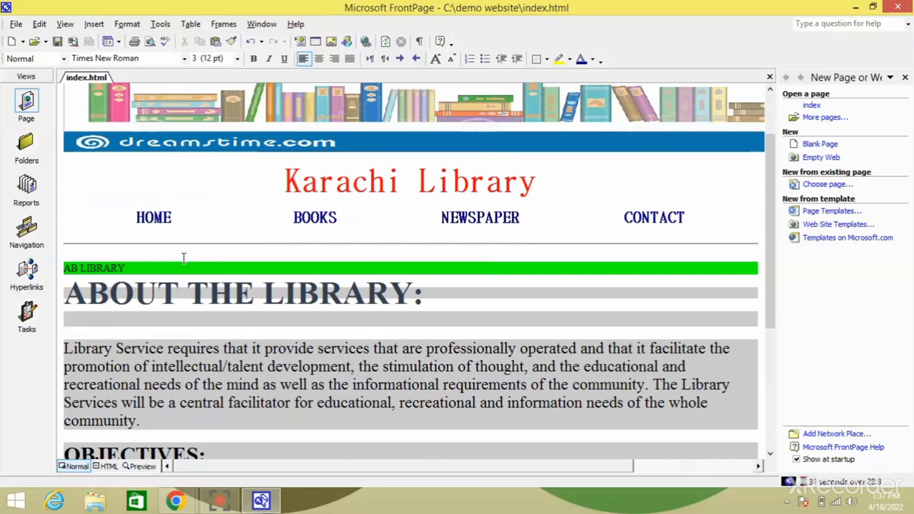
{"action": "scroll", "coordinate": [224, 259], "scroll_direction": "up", "scroll_amount": 2}
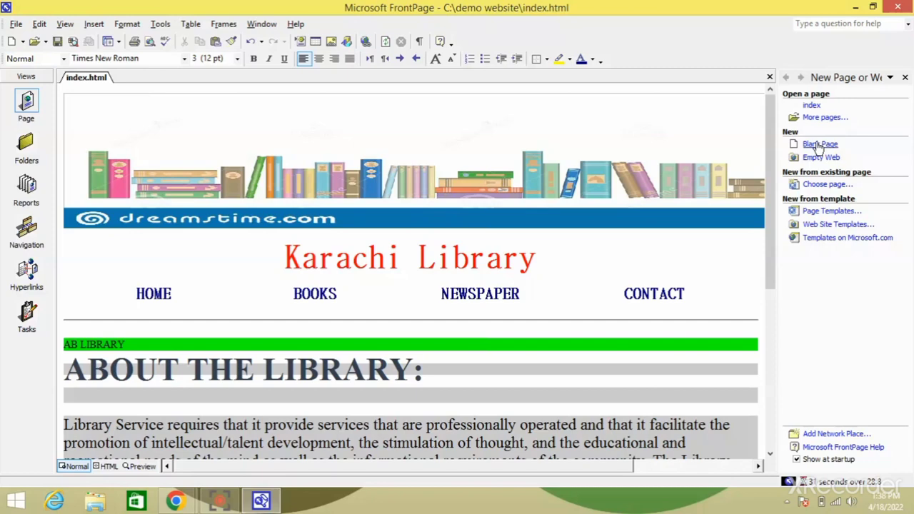
Copy index.html's banner, title, navigation links and green bar into a new blank page
{"action": "left_click", "coordinate": [820, 145]}
{"action": "left_click", "coordinate": [84, 79]}
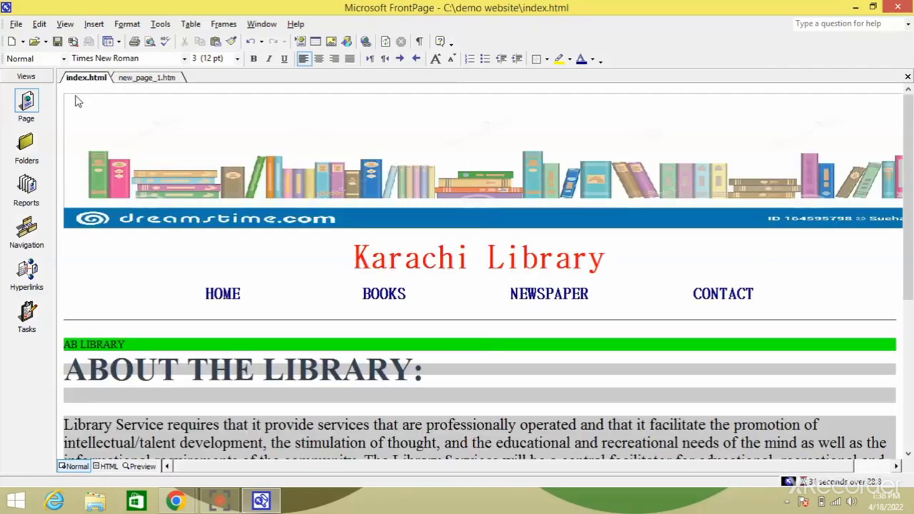
{"action": "left_click_drag", "start_coordinate": [57, 114], "coordinate": [90, 350]}
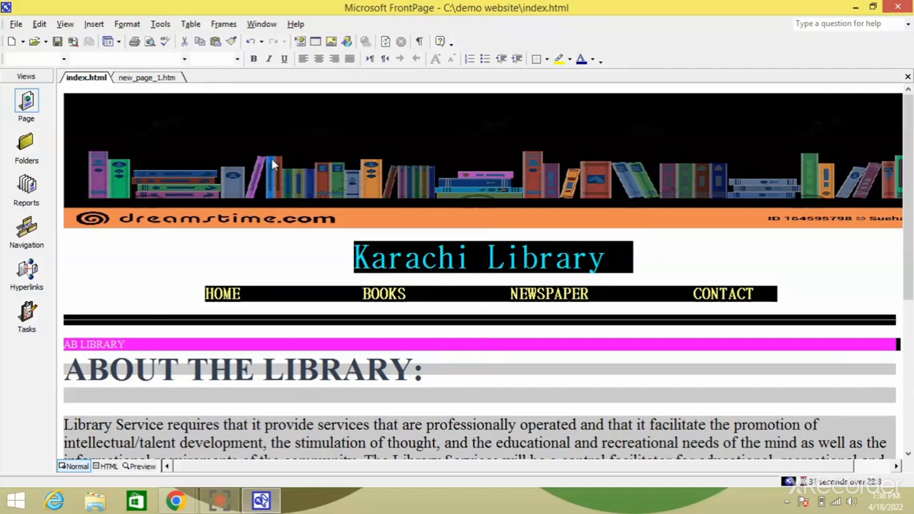
{"action": "left_click", "coordinate": [202, 41]}
{"action": "left_click", "coordinate": [168, 80]}
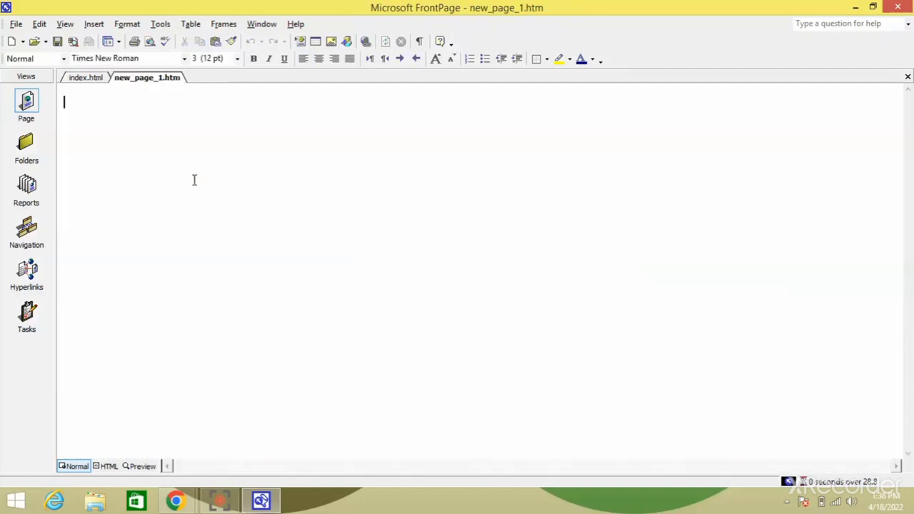
{"action": "key", "text": "ctrl+v"}
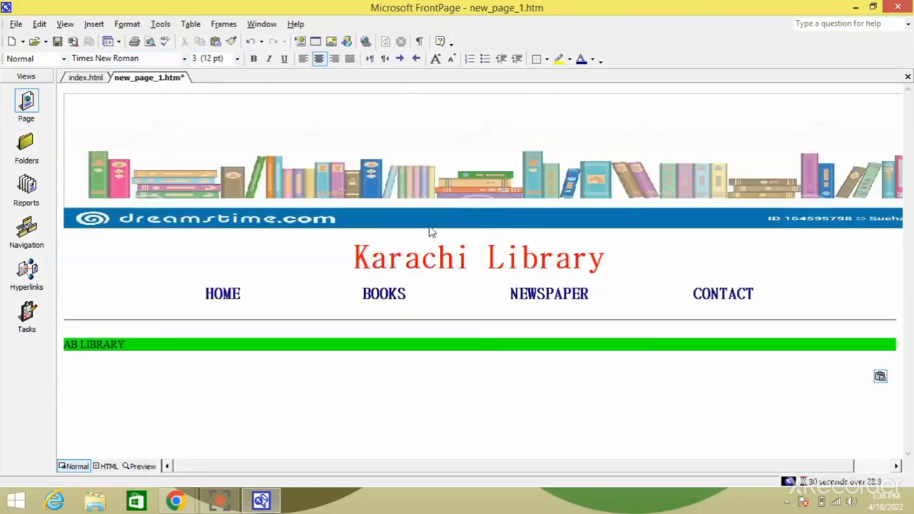
Create two more blank pages and paste the same header section into each
{"action": "key", "text": "ctrl+n"}
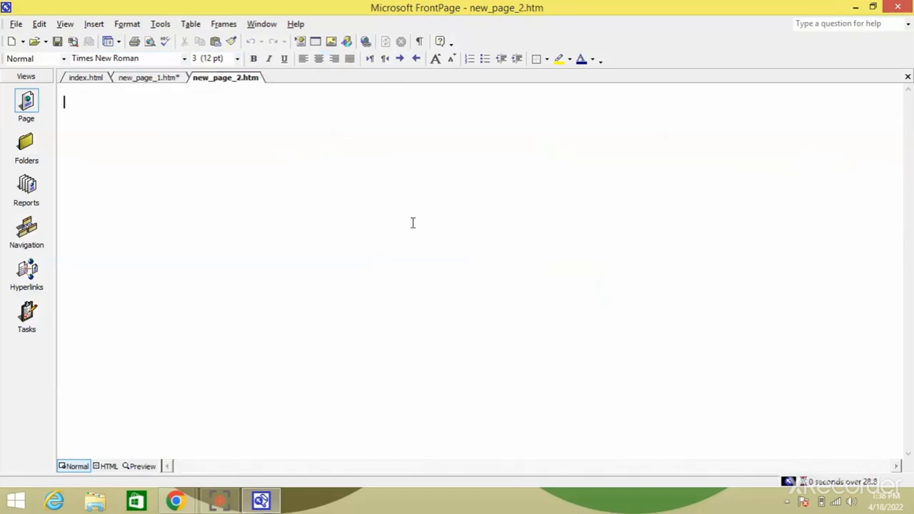
{"action": "key", "text": "ctrl+v"}
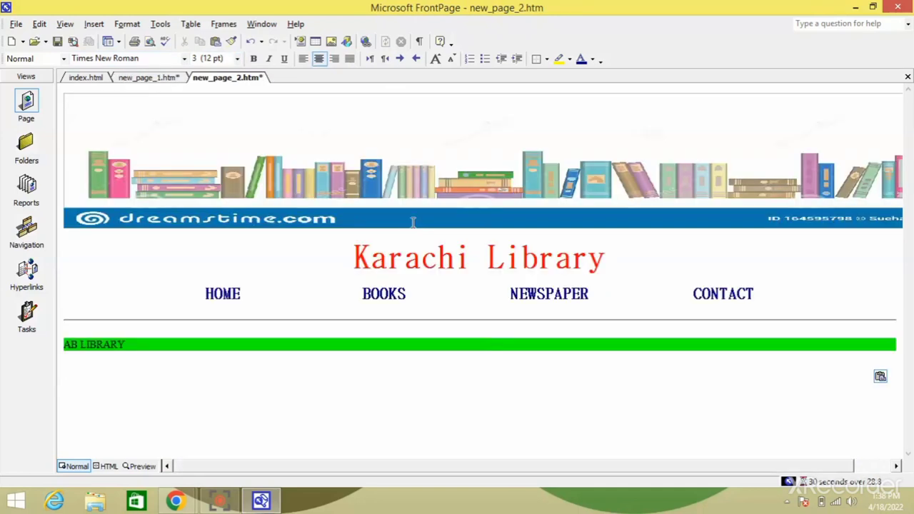
{"action": "key", "text": "ctrl+n"}
{"action": "key", "text": "ctrl+v"}
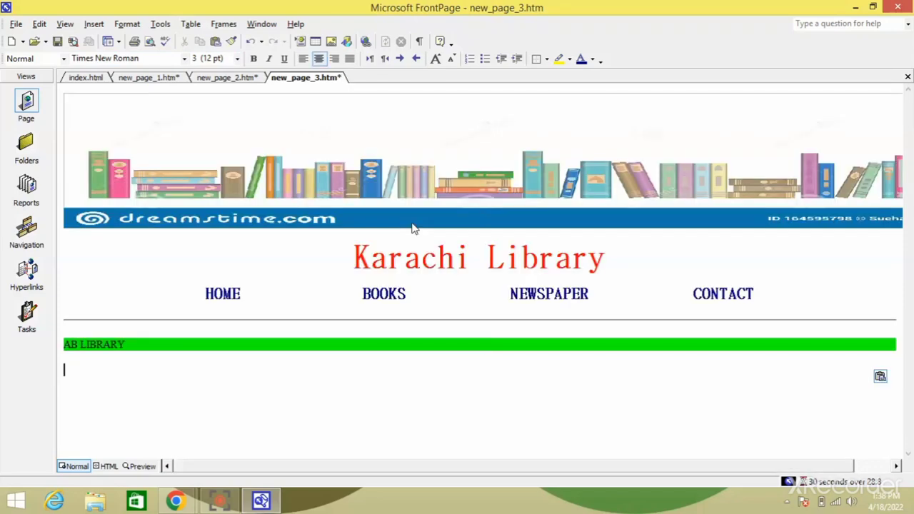
{"action": "left_click", "coordinate": [164, 78]}
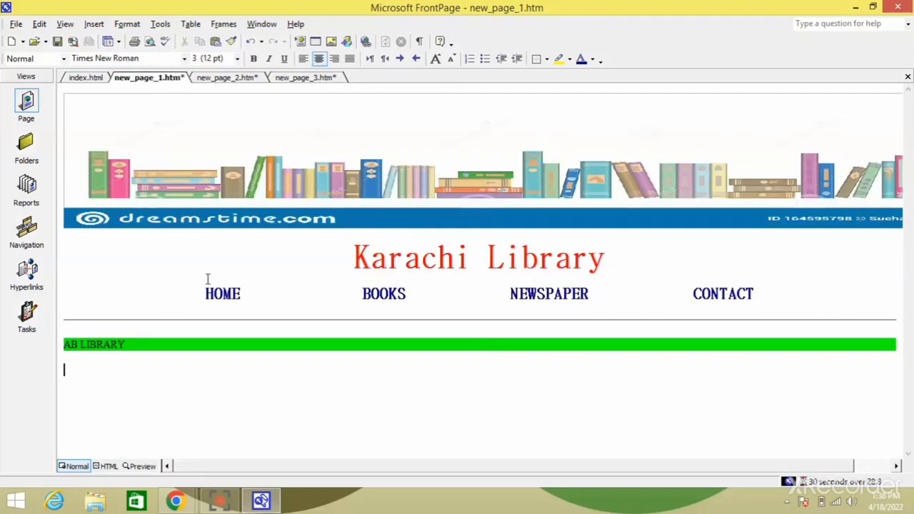
Save new_page_1 as books in the demo website folder
{"action": "key", "text": "ctrl+s"}
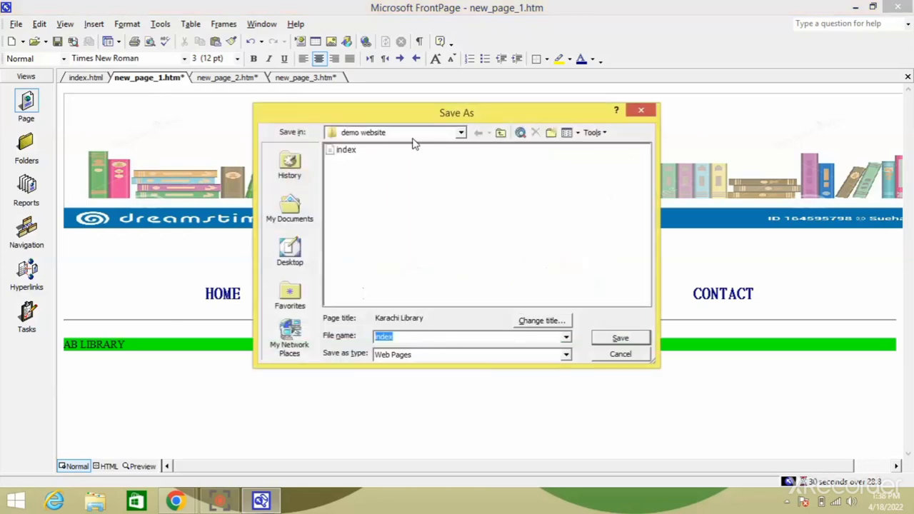
{"action": "left_click", "coordinate": [414, 135]}
{"action": "left_click", "coordinate": [366, 243]}
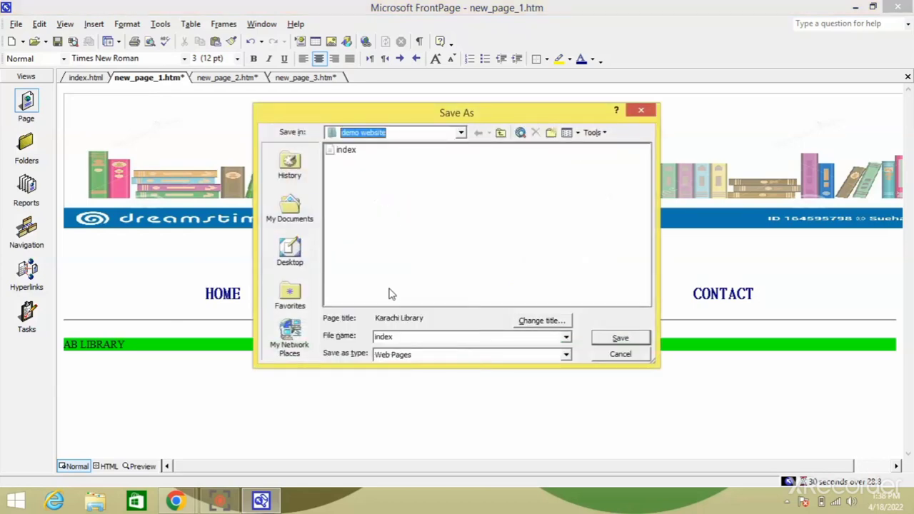
{"action": "left_click", "coordinate": [414, 336]}
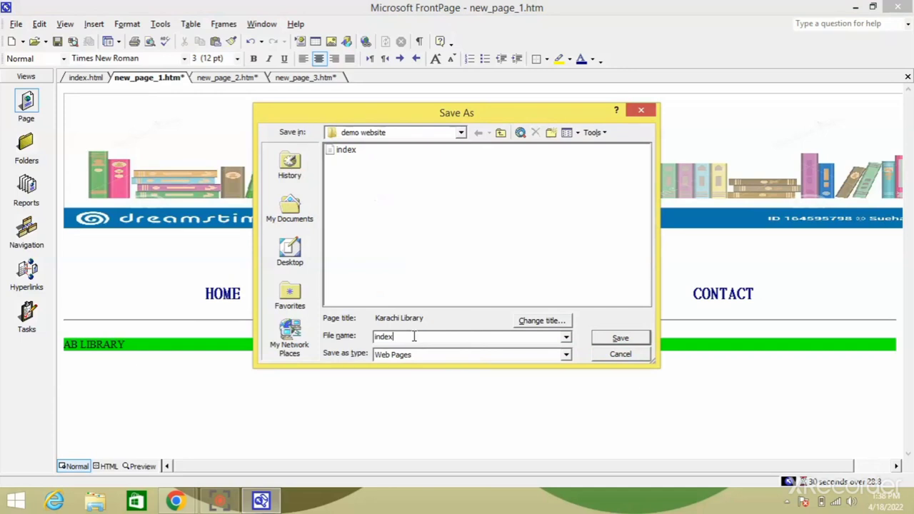
{"action": "double_click", "coordinate": [414, 337]}
{"action": "type", "text": "books"}
{"action": "left_click", "coordinate": [612, 341]}
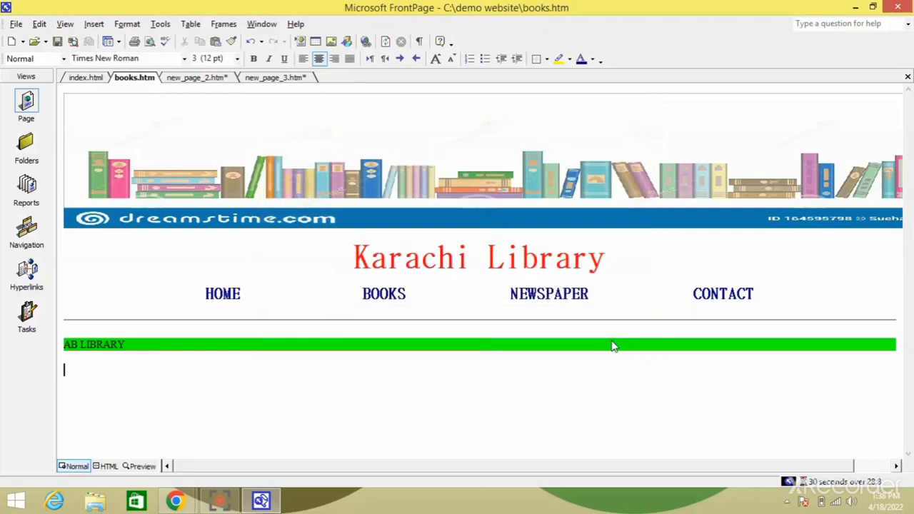
Save the other two new pages as newspaper and contact
{"action": "left_click", "coordinate": [191, 77]}
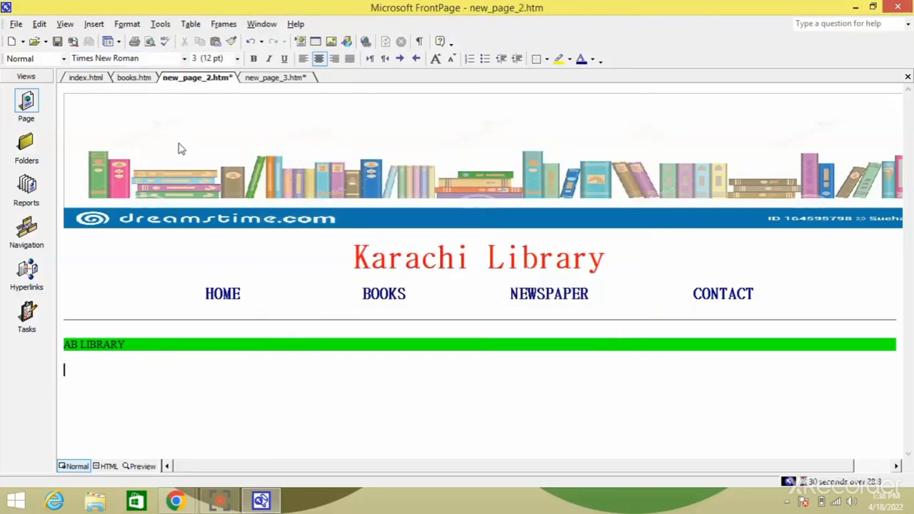
{"action": "key", "text": "ctrl+s"}
{"action": "key", "text": "BackSpace"}
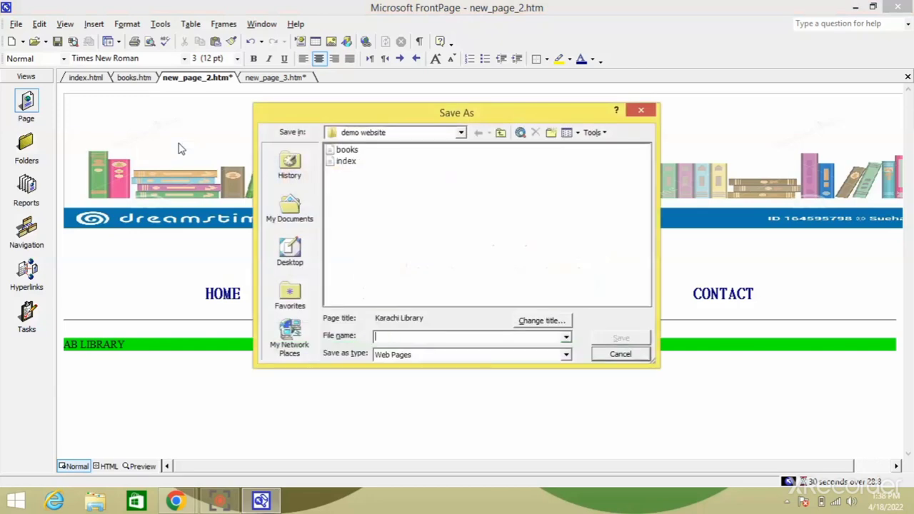
{"action": "type", "text": "newspaper"}
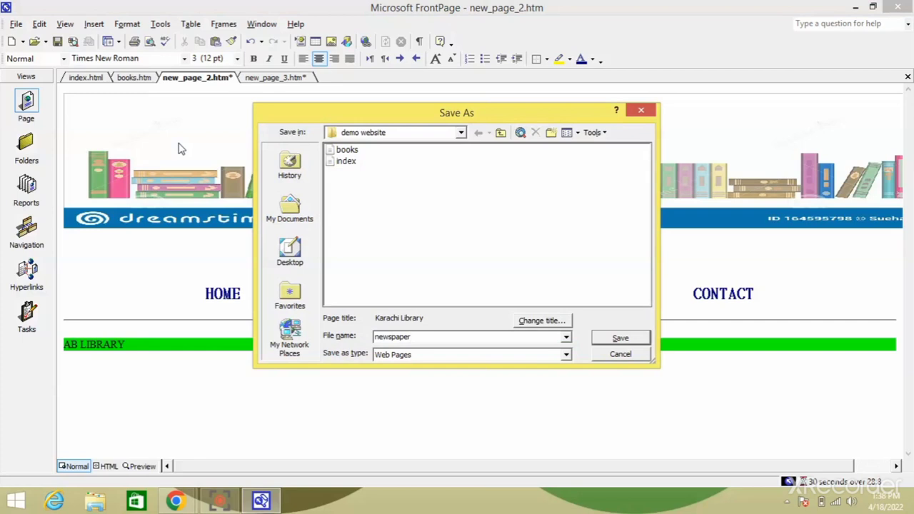
{"action": "key", "text": "Return"}
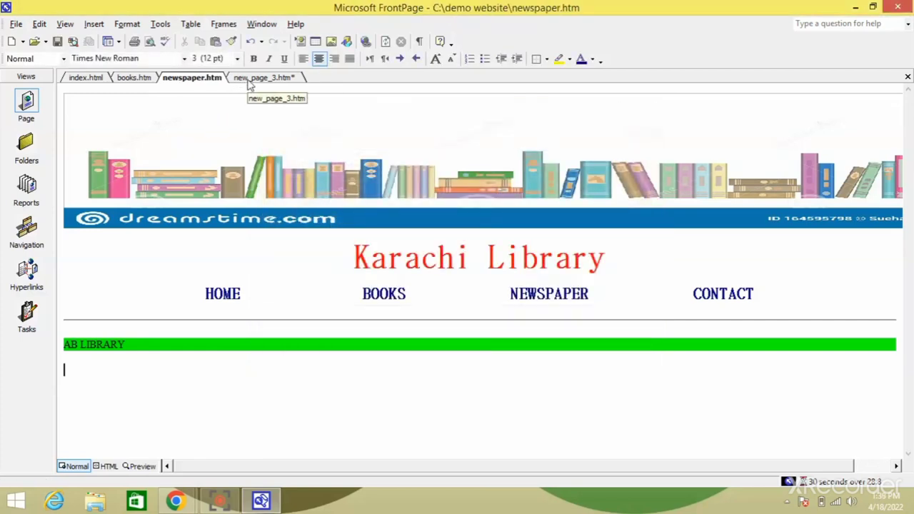
{"action": "left_click", "coordinate": [249, 78]}
{"action": "key", "text": "ctrl+s"}
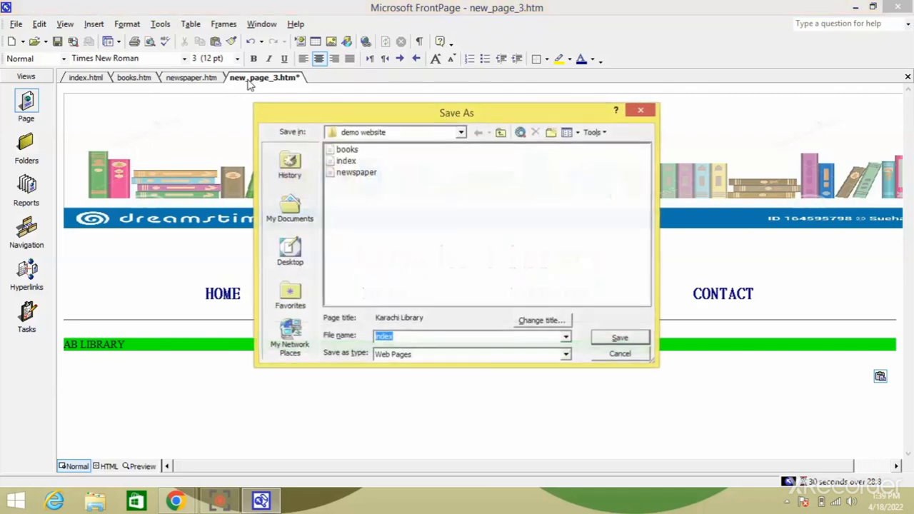
{"action": "type", "text": "contact"}
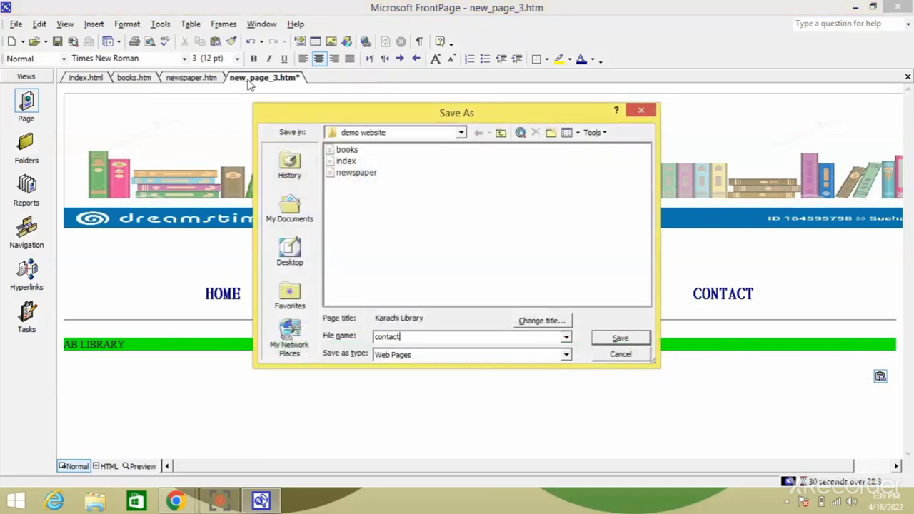
{"action": "left_click", "coordinate": [608, 341]}
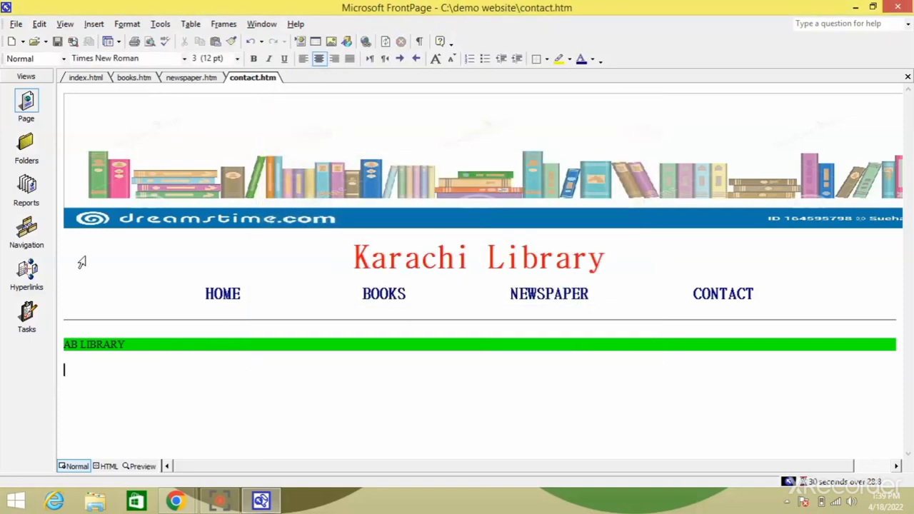
Check each saved page, ending back on index.html
{"action": "left_click", "coordinate": [94, 78]}
{"action": "left_click", "coordinate": [134, 79]}
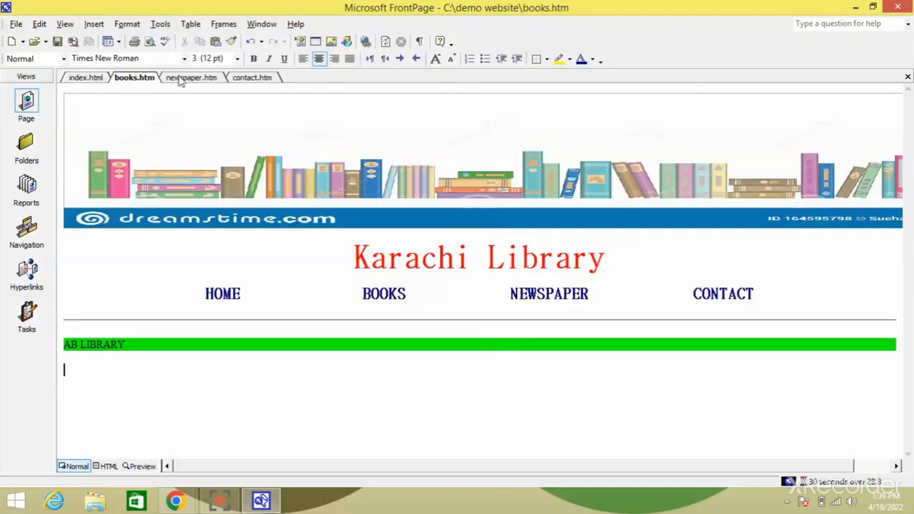
{"action": "left_click", "coordinate": [180, 79]}
{"action": "left_click", "coordinate": [90, 78]}
{"action": "left_click", "coordinate": [132, 78]}
{"action": "left_click", "coordinate": [91, 79]}
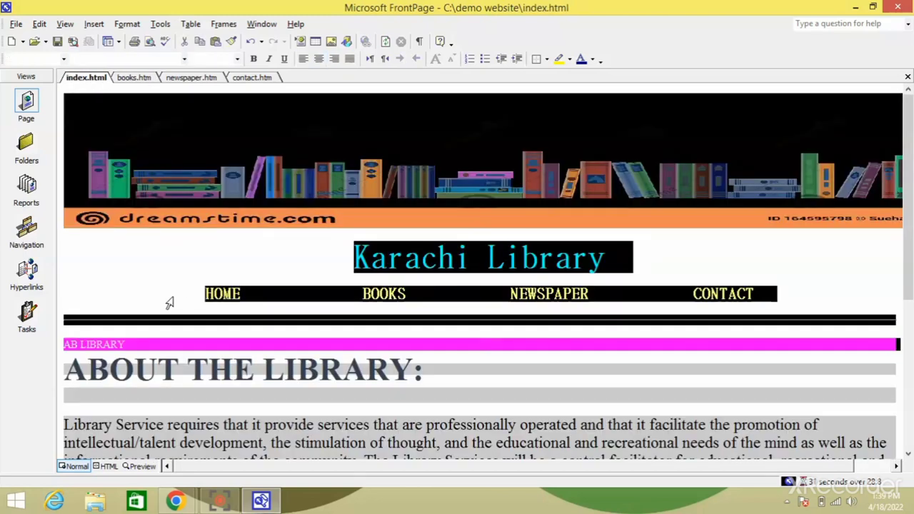
Hyperlink HOME to the index page and BOOKS to books.htm
{"action": "left_click", "coordinate": [223, 294]}
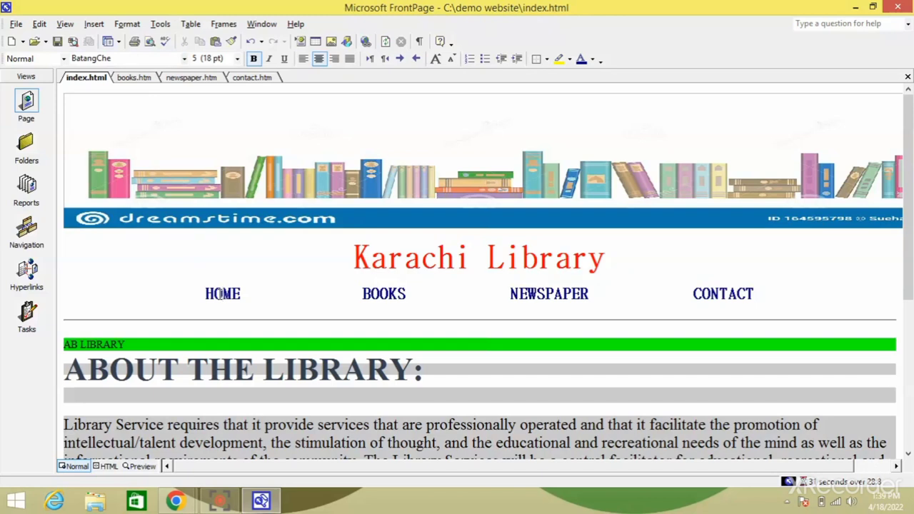
{"action": "left_click", "coordinate": [205, 293]}
{"action": "key", "text": "shift+Right"}
{"action": "key", "text": "shift+Right"}
{"action": "key", "text": "shift+Right"}
{"action": "key", "text": "shift+Right"}
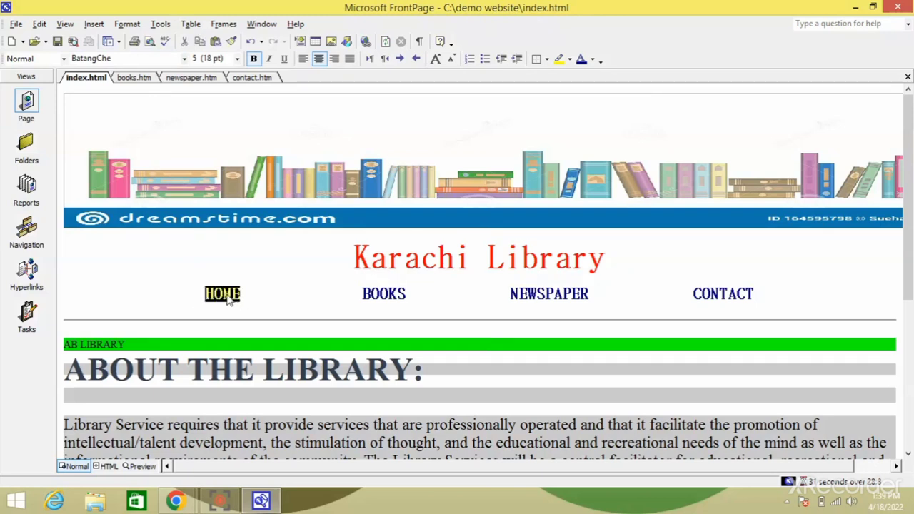
{"action": "right_click", "coordinate": [228, 299]}
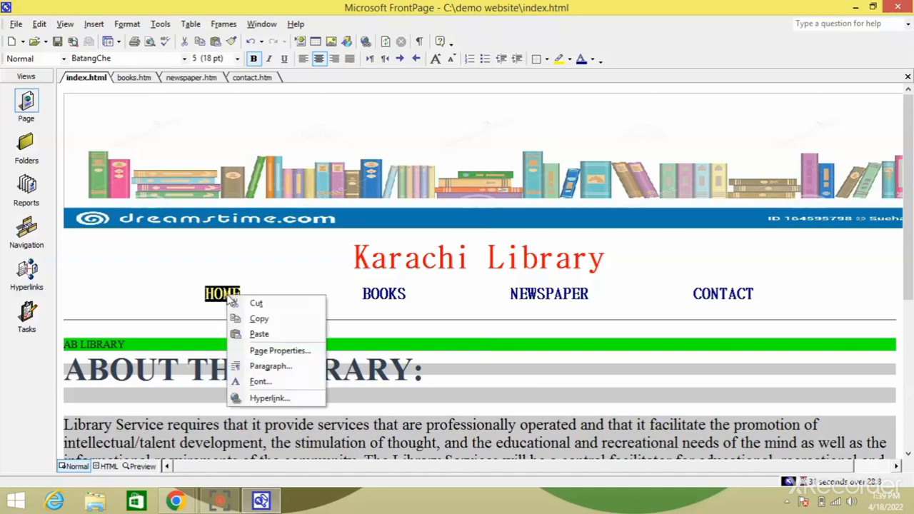
{"action": "left_click", "coordinate": [270, 399]}
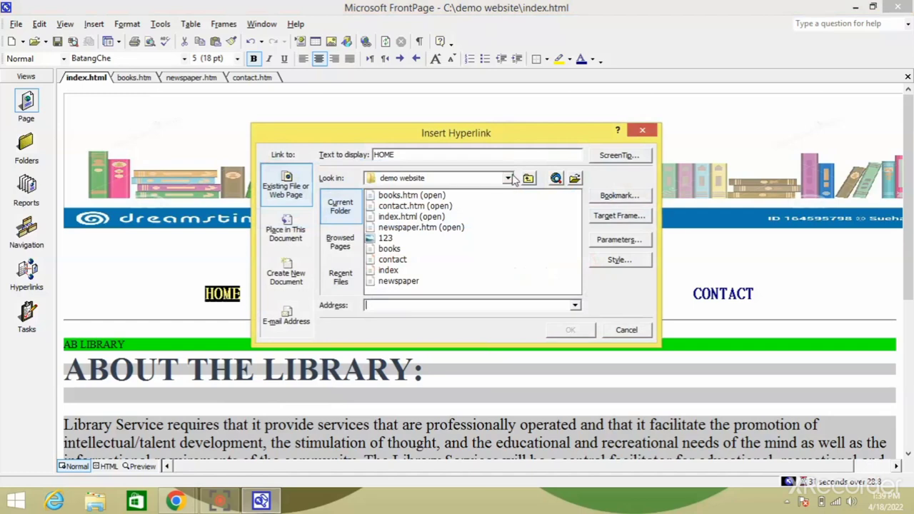
{"action": "left_click", "coordinate": [575, 178]}
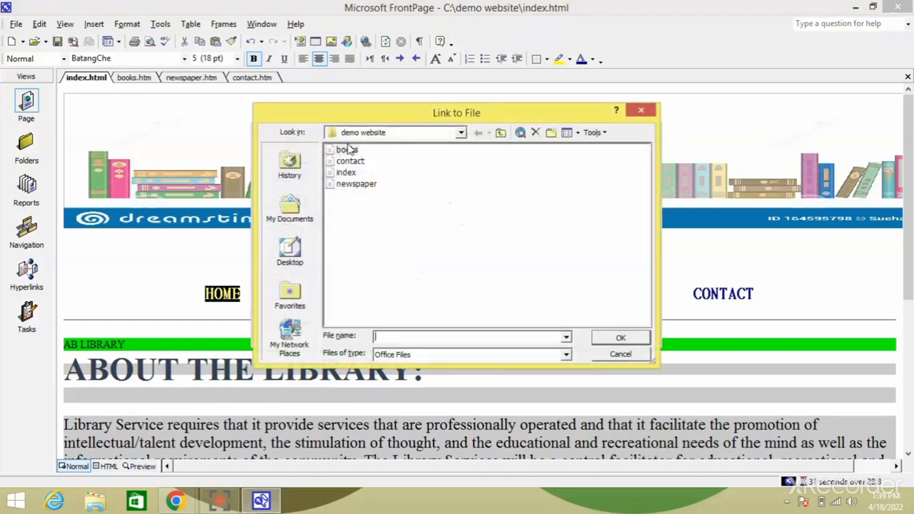
{"action": "double_click", "coordinate": [348, 172]}
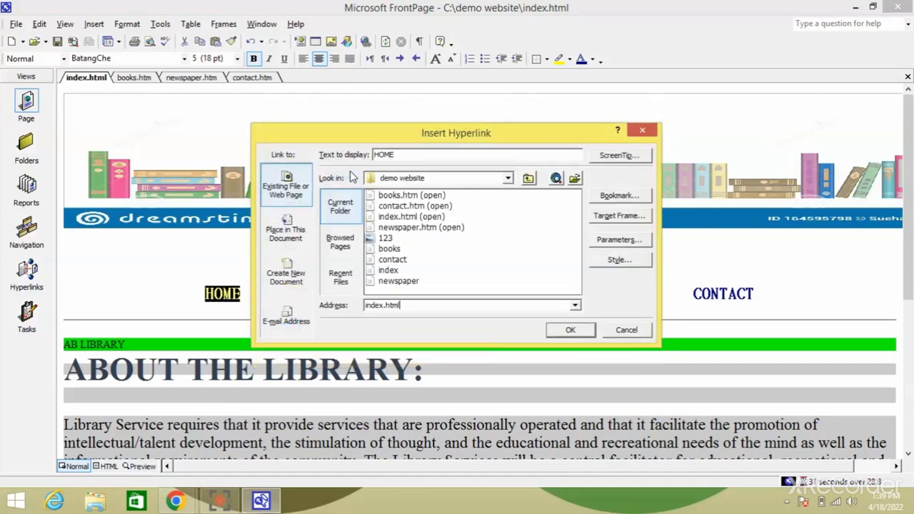
{"action": "left_click", "coordinate": [560, 331]}
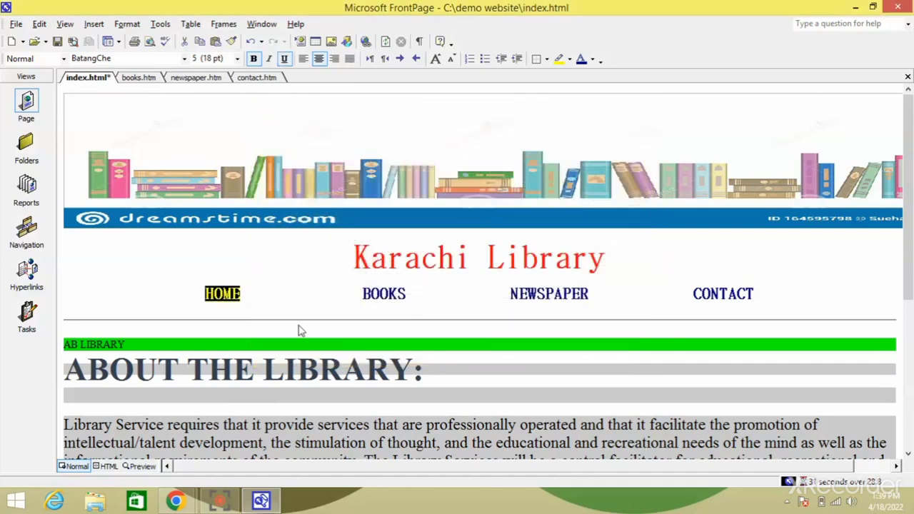
{"action": "left_click", "coordinate": [203, 304]}
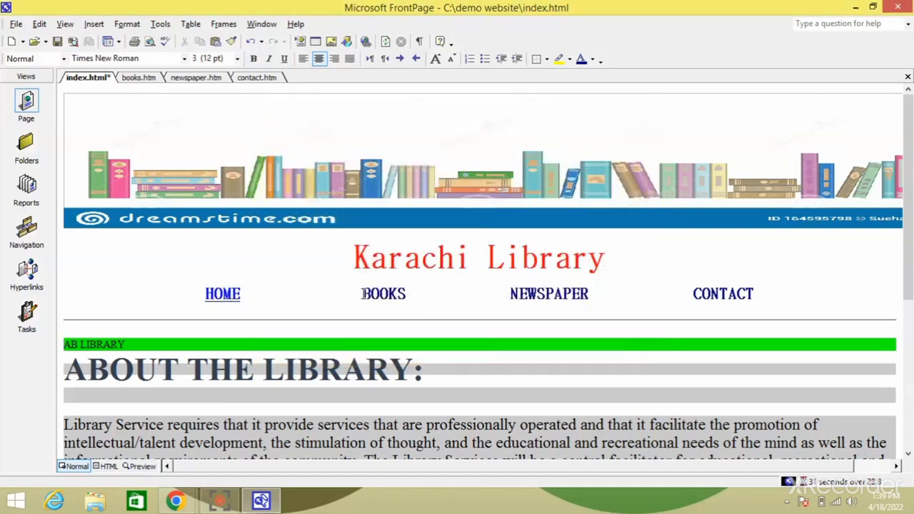
{"action": "left_click_drag", "start_coordinate": [362, 294], "coordinate": [409, 297]}
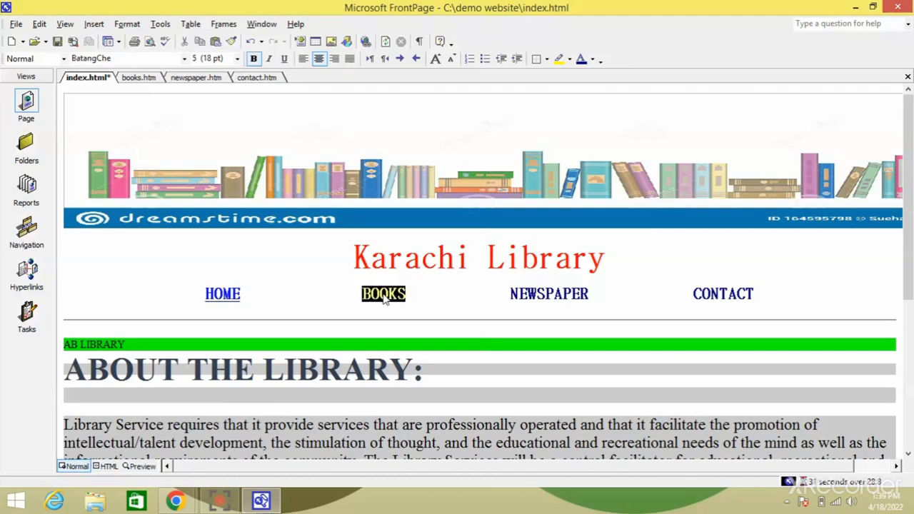
{"action": "right_click", "coordinate": [385, 300]}
{"action": "left_click", "coordinate": [418, 400]}
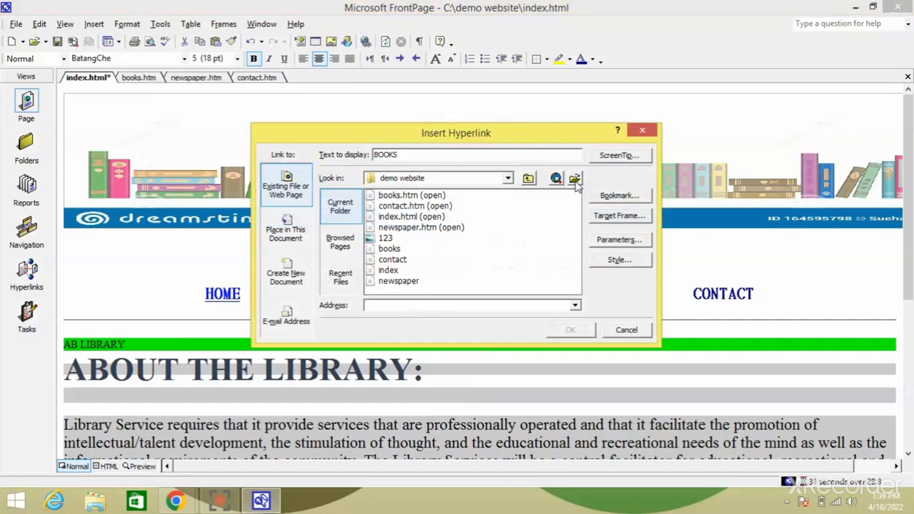
{"action": "left_click", "coordinate": [575, 179]}
{"action": "left_click", "coordinate": [346, 151]}
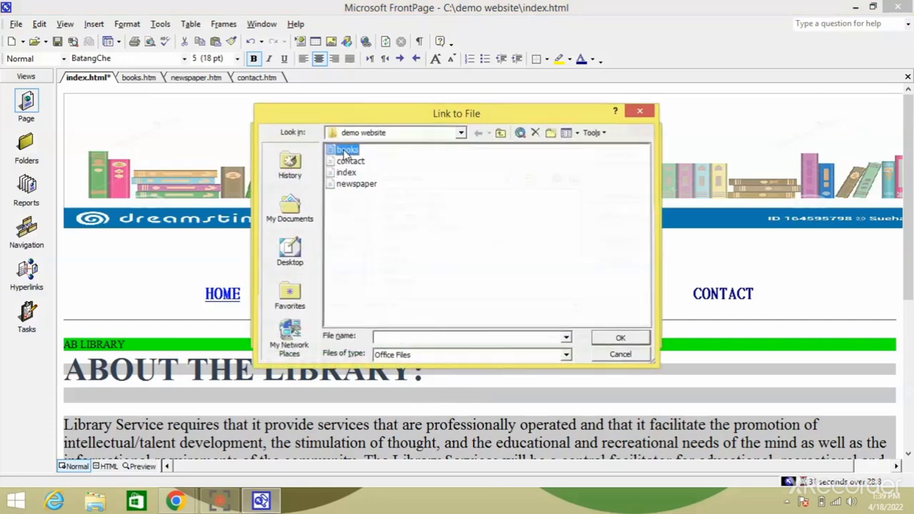
{"action": "double_click", "coordinate": [345, 151]}
{"action": "left_click", "coordinate": [576, 329]}
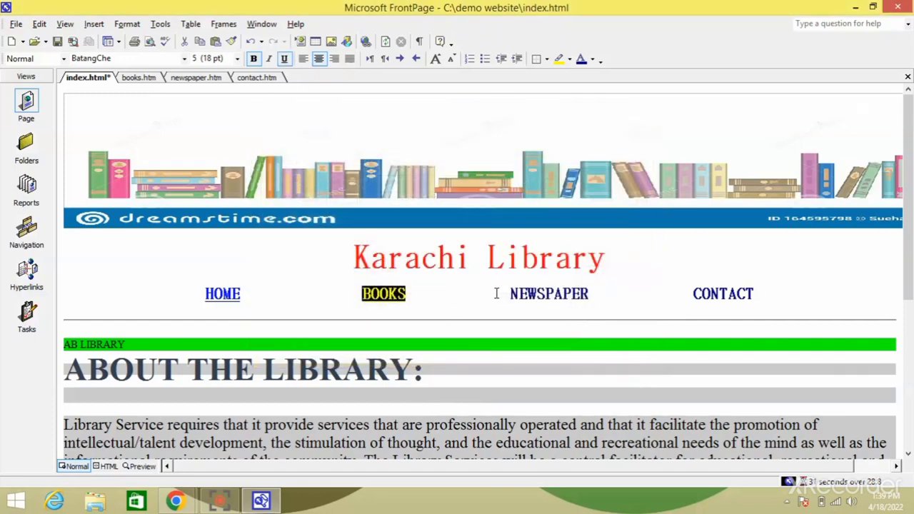
Hyperlink NEWSPAPER to newspaper.htm and CONTACT to contact.htm, then select the linked nav line
{"action": "left_click_drag", "start_coordinate": [507, 294], "coordinate": [569, 300]}
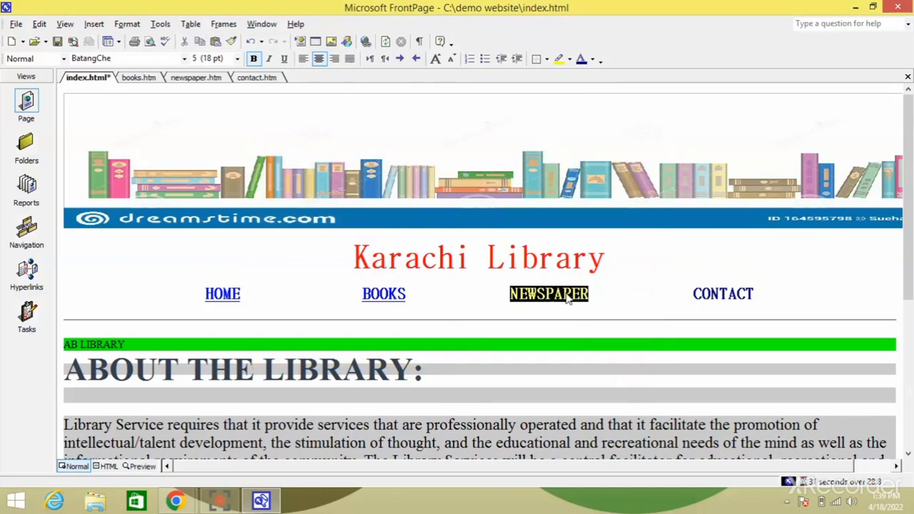
{"action": "right_click", "coordinate": [570, 300]}
{"action": "left_click", "coordinate": [600, 399]}
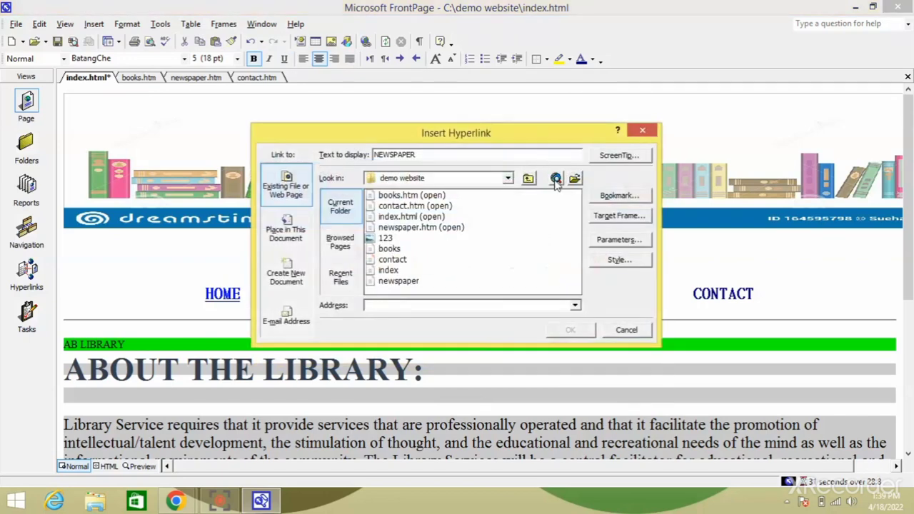
{"action": "left_click", "coordinate": [575, 178]}
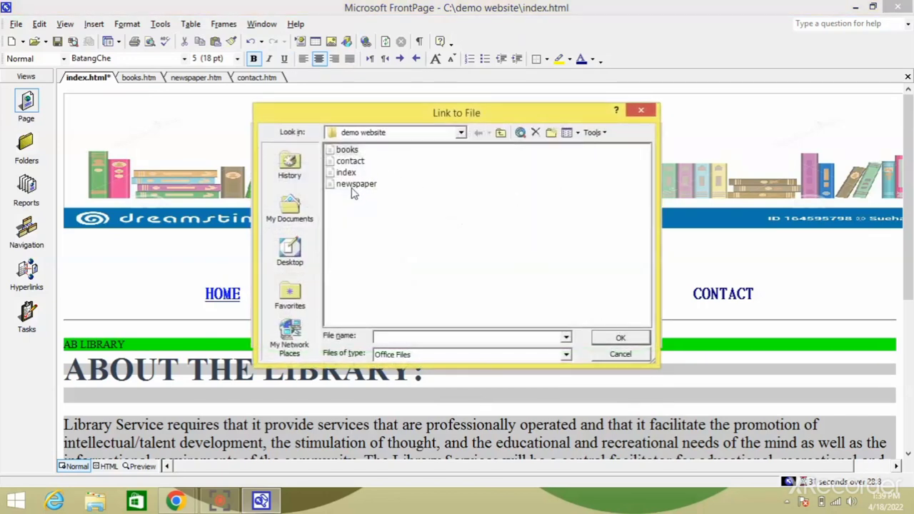
{"action": "double_click", "coordinate": [355, 185]}
{"action": "left_click", "coordinate": [560, 330]}
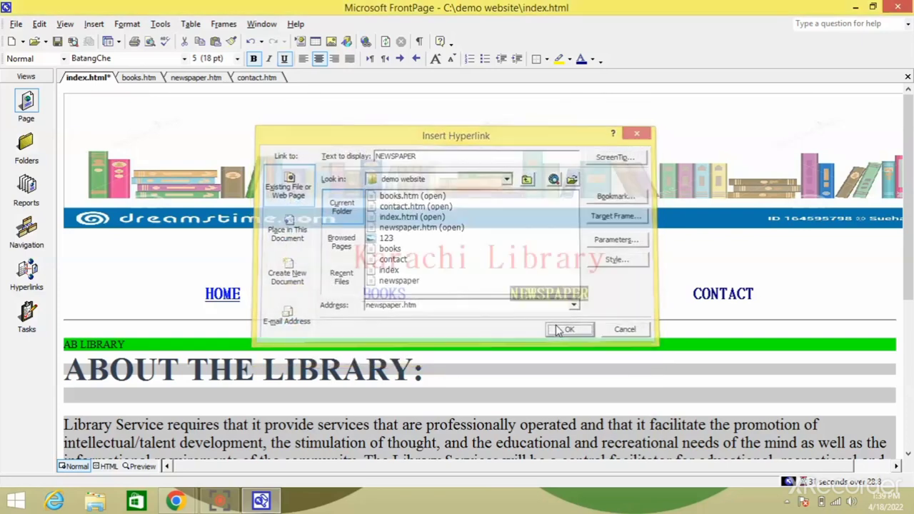
{"action": "left_click_drag", "start_coordinate": [693, 293], "coordinate": [754, 289]}
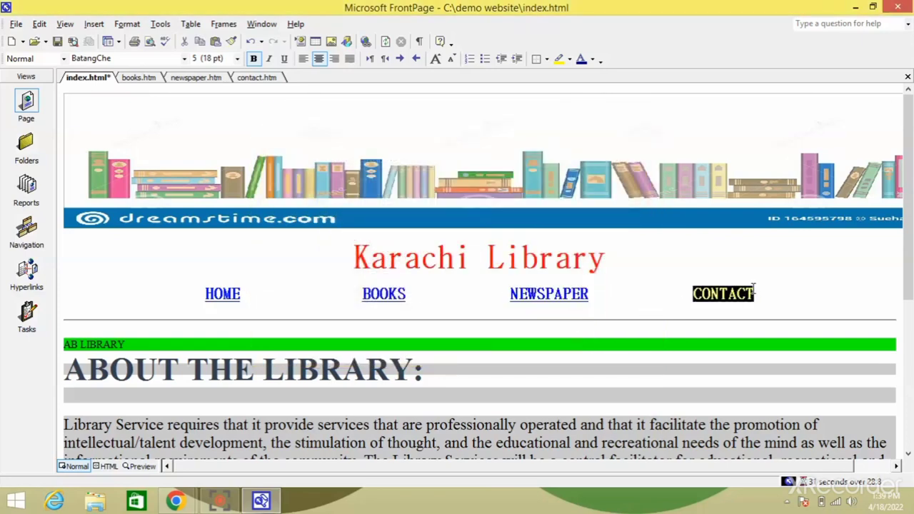
{"action": "right_click", "coordinate": [743, 295]}
{"action": "left_click", "coordinate": [781, 401]}
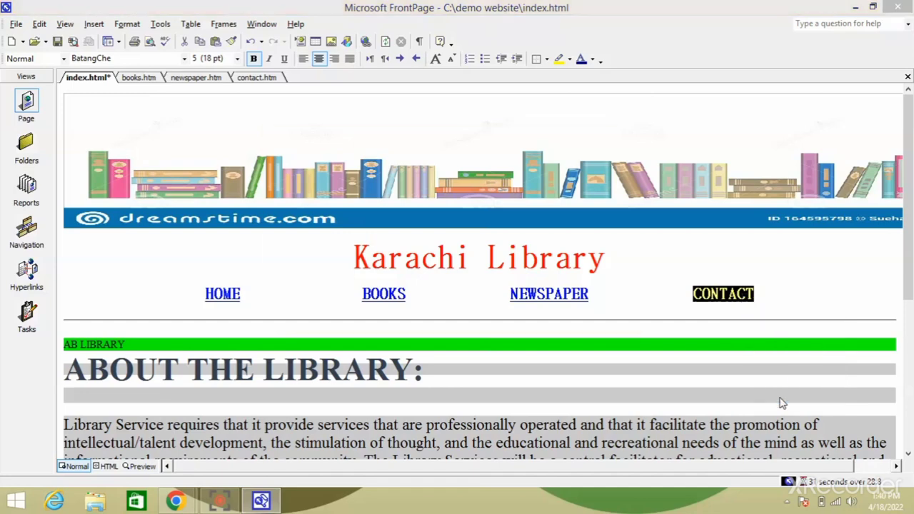
{"action": "left_click", "coordinate": [572, 182]}
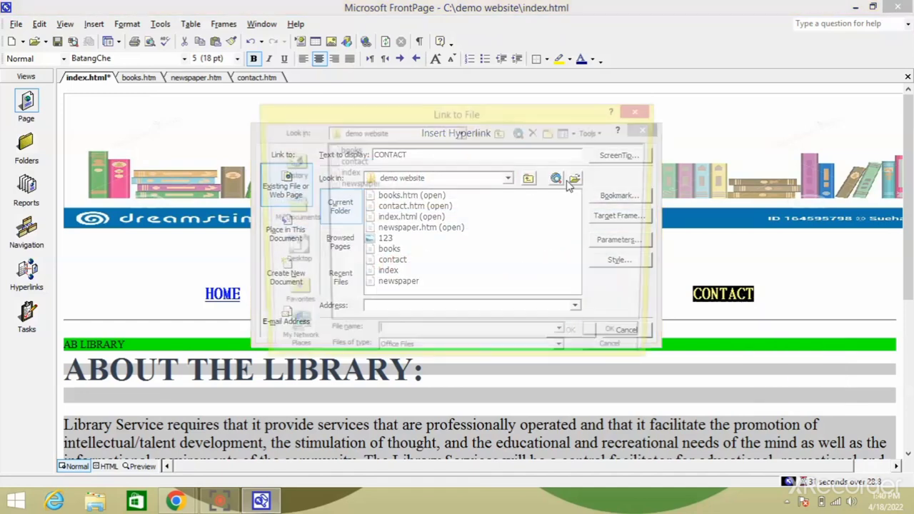
{"action": "double_click", "coordinate": [345, 162]}
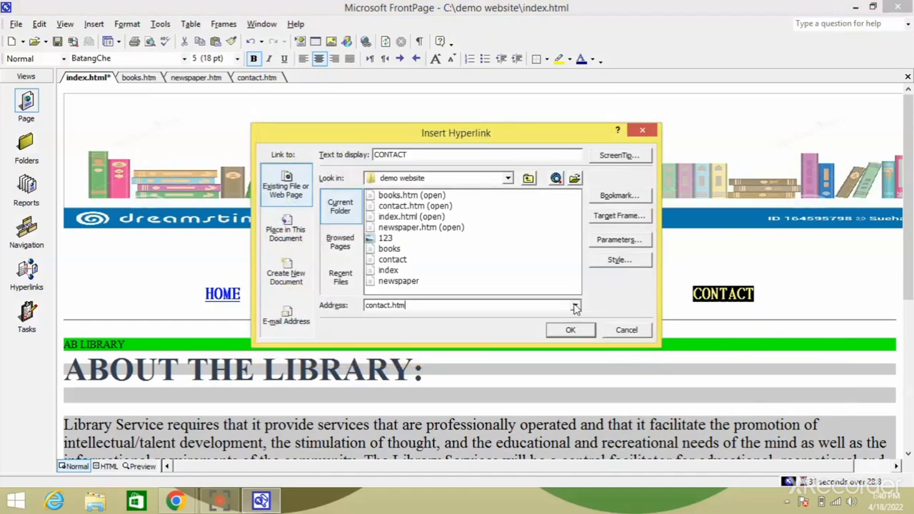
{"action": "left_click", "coordinate": [572, 327]}
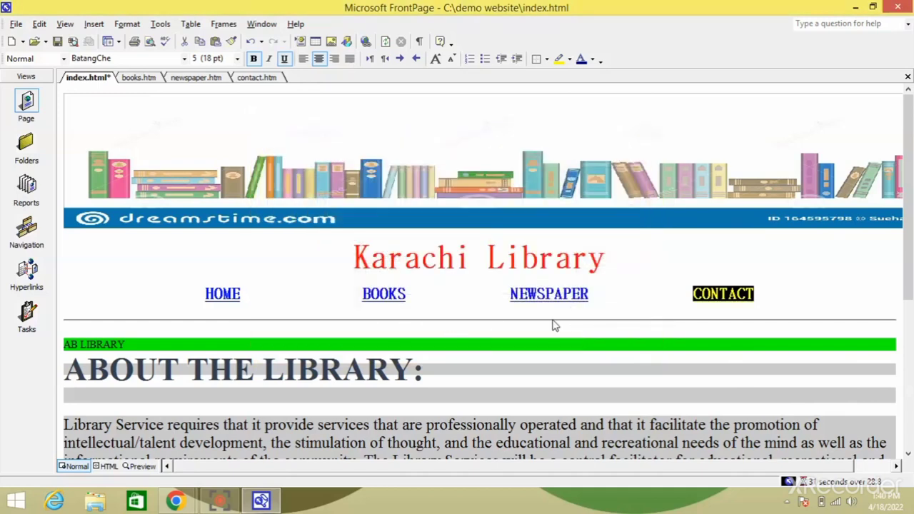
{"action": "left_click", "coordinate": [553, 322]}
{"action": "left_click", "coordinate": [63, 301]}
{"action": "key", "text": "ctrl+c"}
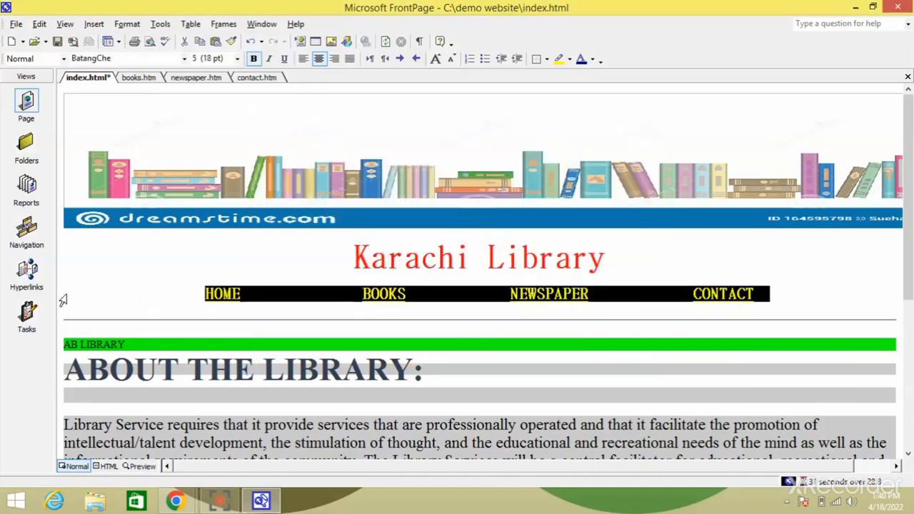
Save index.html and replace books.htm's plain nav line with the linked one, saving it
{"action": "key", "text": "ctrl+s"}
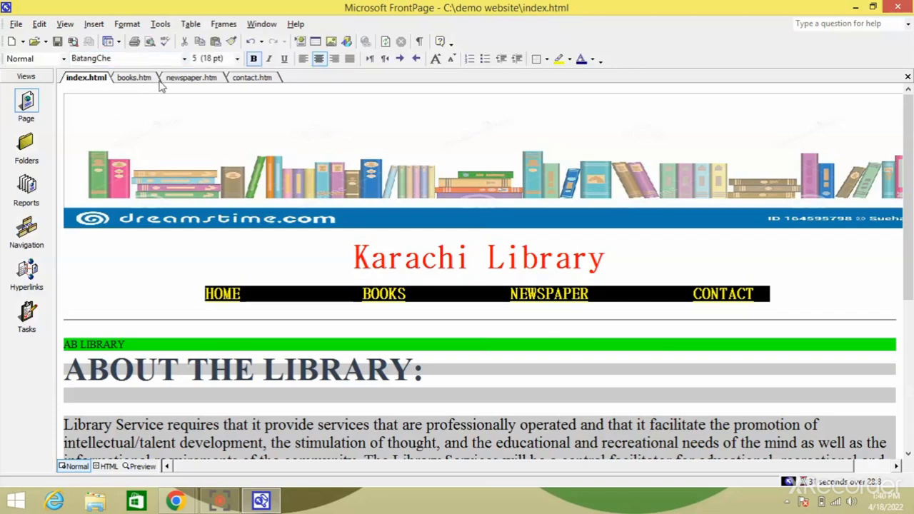
{"action": "left_click", "coordinate": [149, 80]}
{"action": "left_click", "coordinate": [83, 298]}
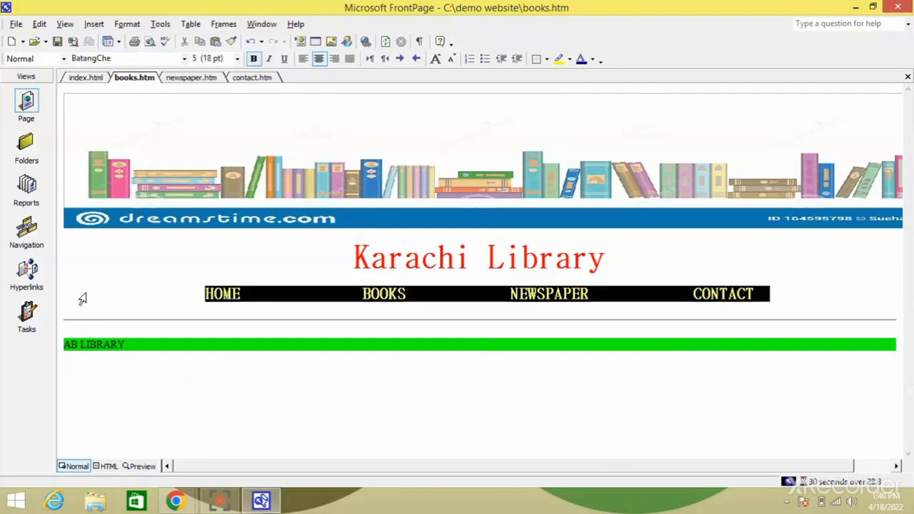
{"action": "key", "text": "ctrl+v"}
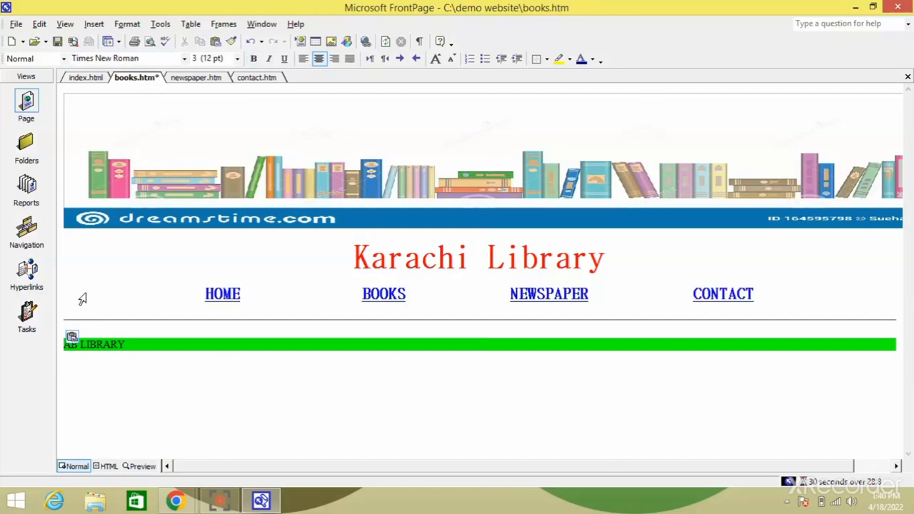
{"action": "key", "text": "ctrl+s"}
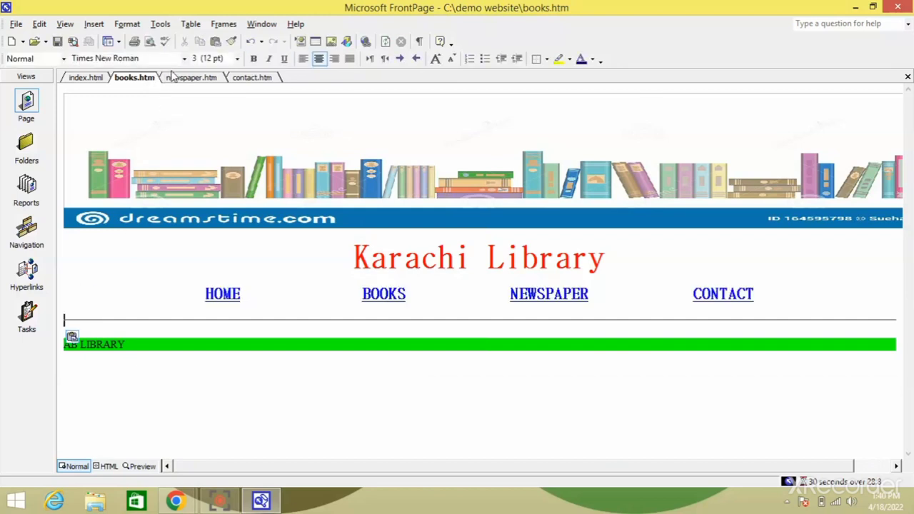
Replace the plain nav lines on newspaper.htm and contact.htm with the linked row
{"action": "left_click", "coordinate": [191, 77]}
{"action": "left_click", "coordinate": [98, 300]}
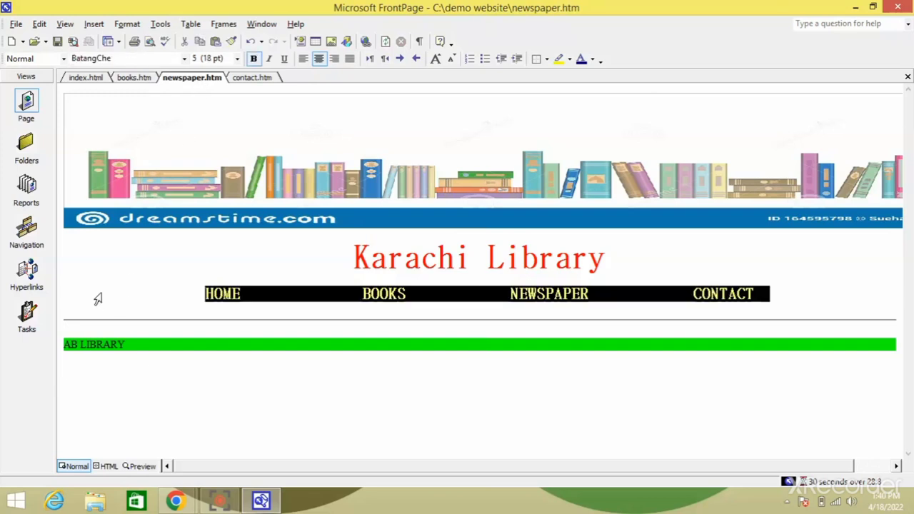
{"action": "key", "text": "ctrl+v"}
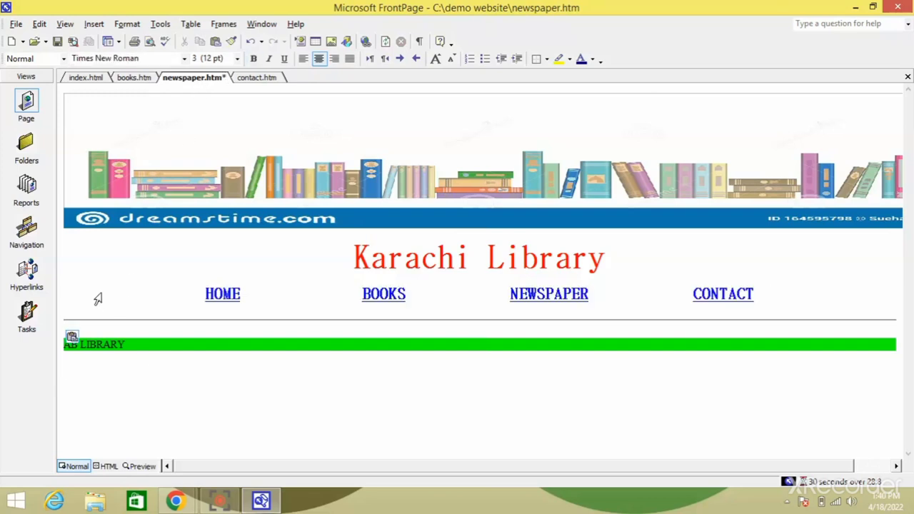
{"action": "key", "text": "ctrl+s"}
{"action": "left_click", "coordinate": [268, 80]}
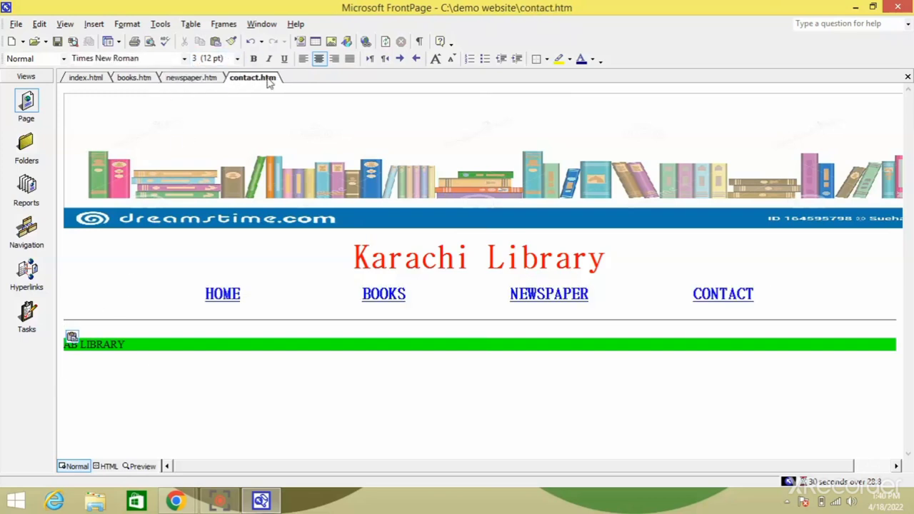
{"action": "left_click", "coordinate": [97, 299]}
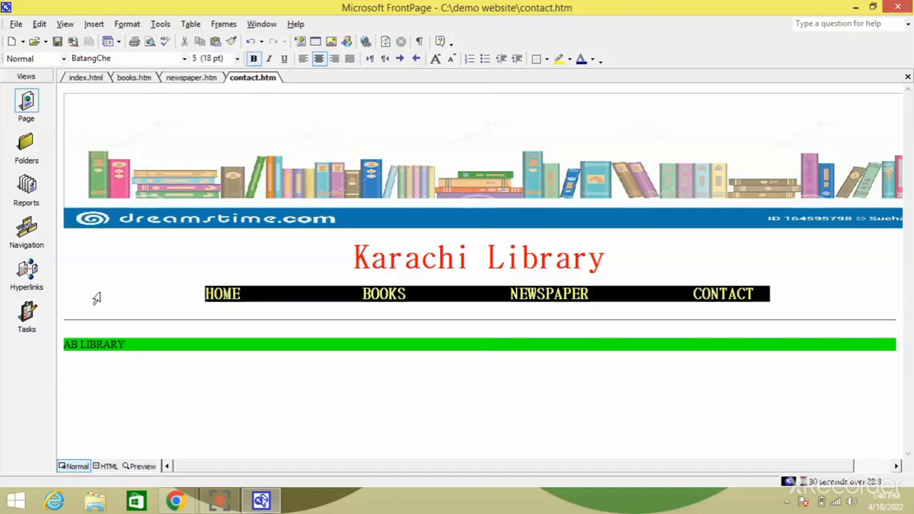
{"action": "left_click", "coordinate": [95, 300]}
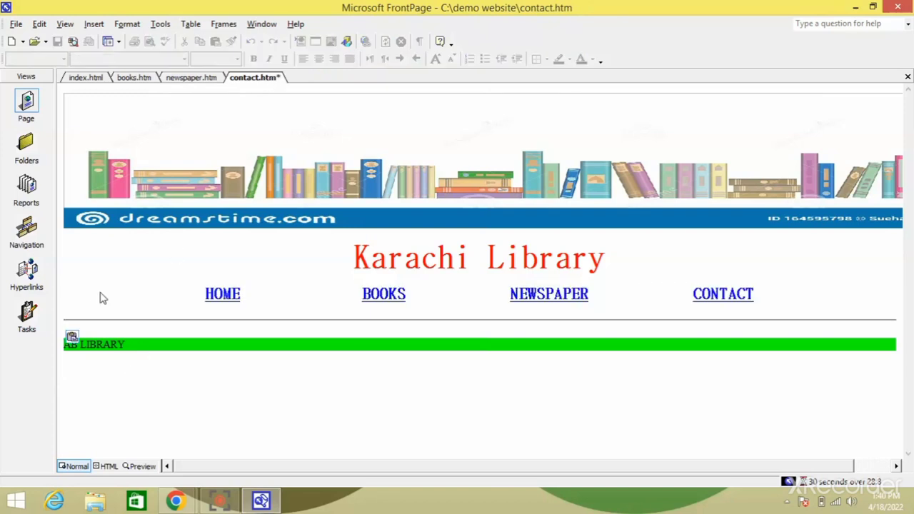
{"action": "left_click", "coordinate": [87, 80]}
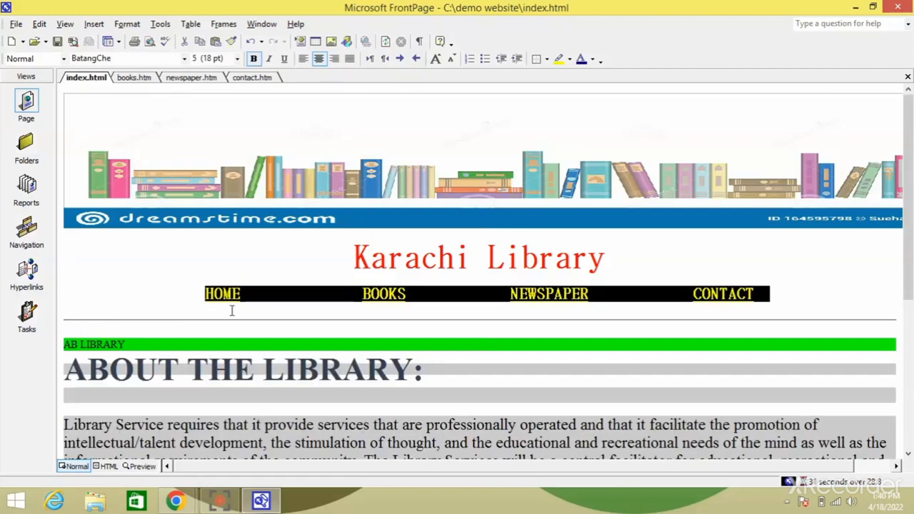
Switch to books.htm and place the cursor below the green AB LIBRARY bar
{"action": "key", "text": "Right"}
{"action": "scroll", "coordinate": [235, 327], "scroll_direction": "down", "scroll_amount": 1}
{"action": "left_click", "coordinate": [135, 77]}
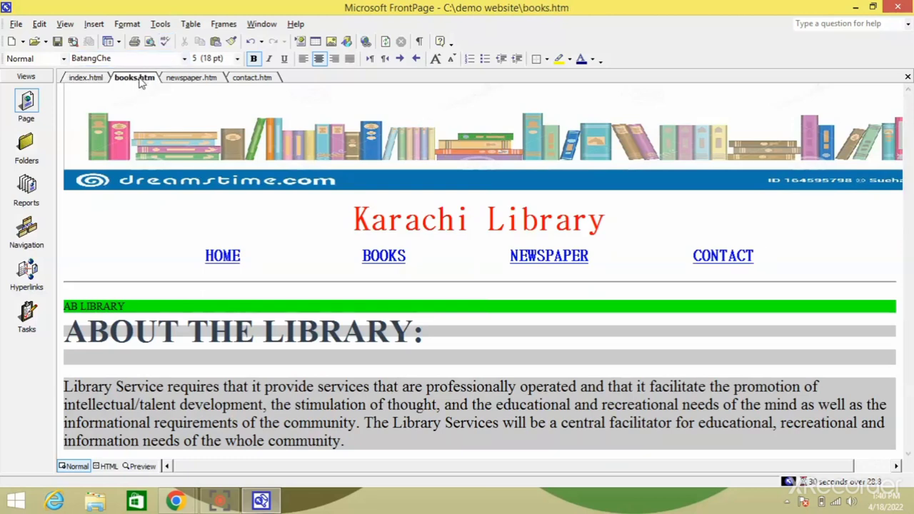
{"action": "left_click", "coordinate": [153, 373]}
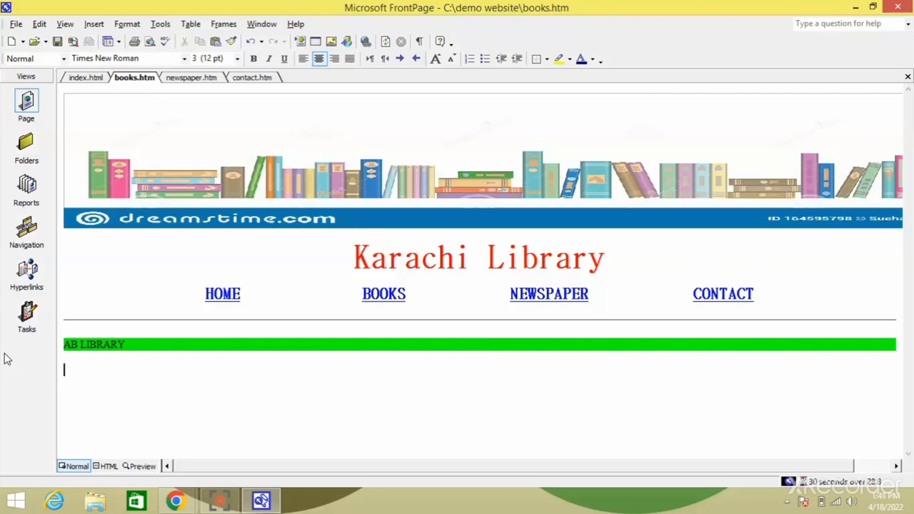
Insert a 100%-wide table of 2 rows and 4 columns below the green bar
{"action": "left_click", "coordinate": [190, 24]}
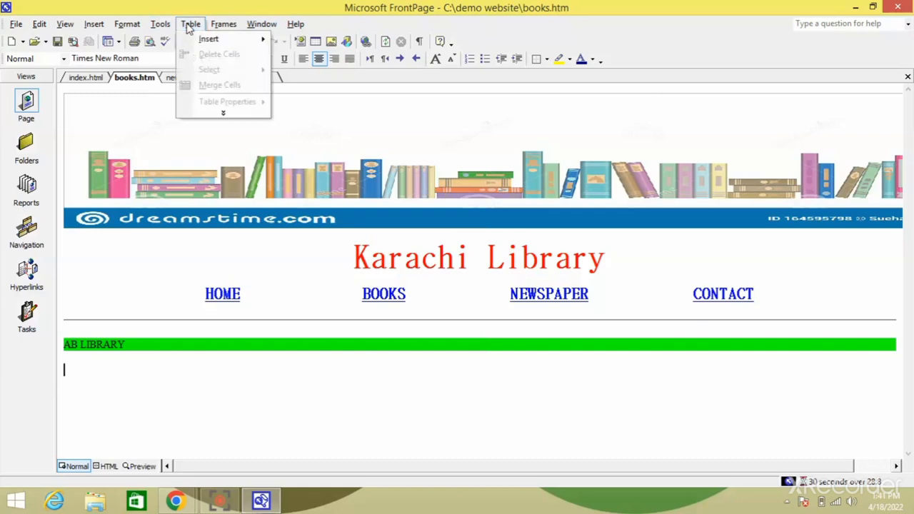
{"action": "mouse_move", "coordinate": [203, 39]}
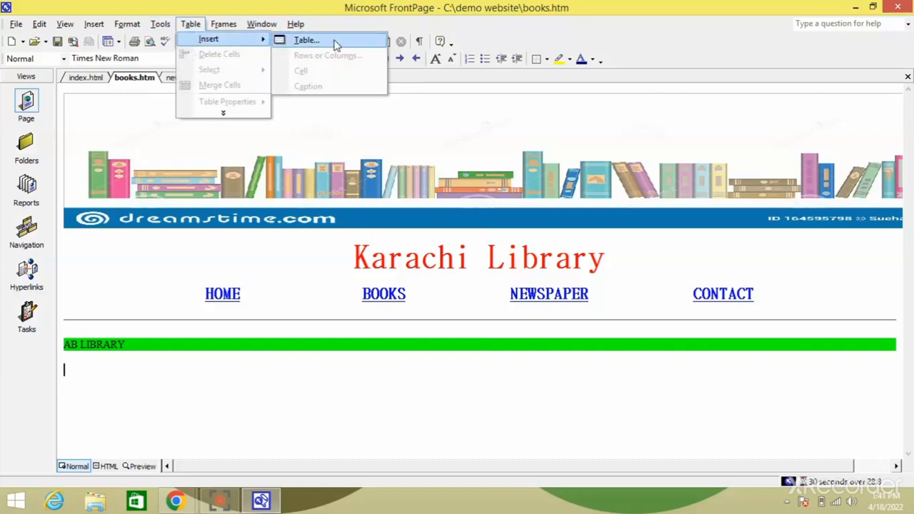
{"action": "left_click", "coordinate": [336, 45]}
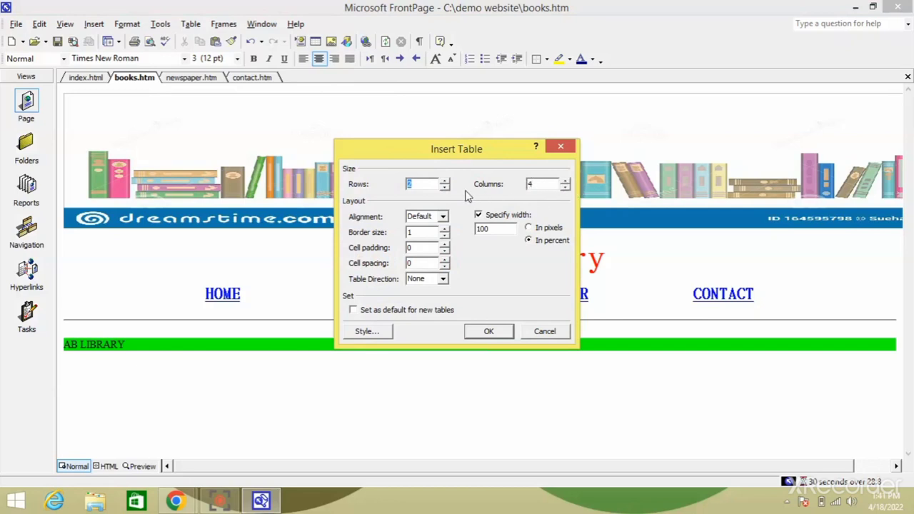
{"action": "left_click", "coordinate": [492, 332]}
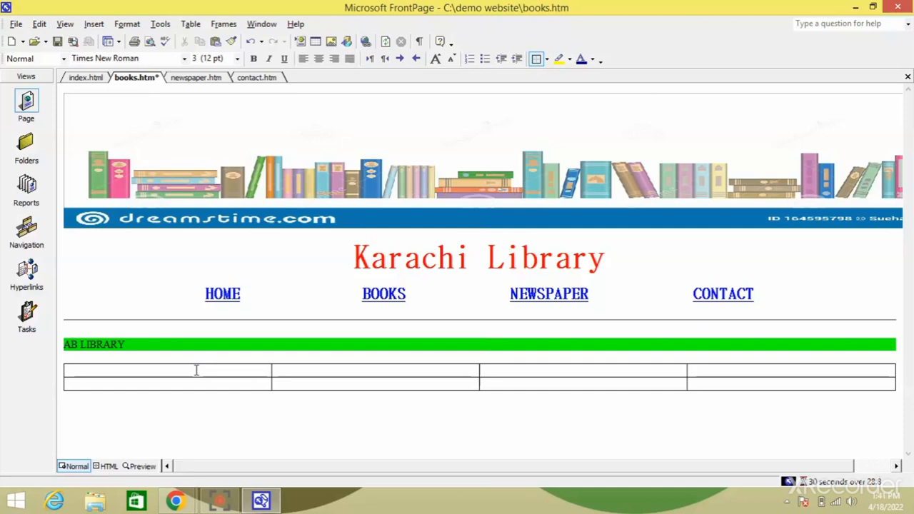
{"action": "left_click", "coordinate": [304, 369]}
{"action": "left_click", "coordinate": [251, 370]}
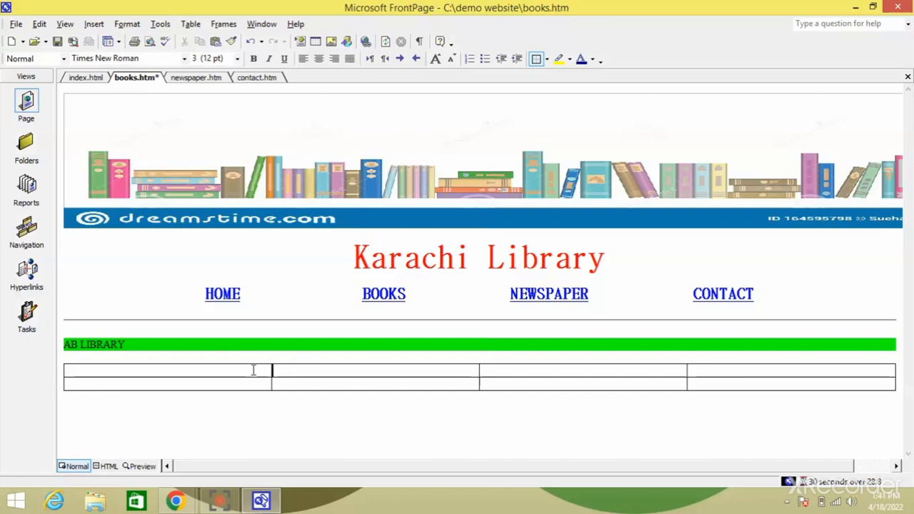
{"action": "left_click", "coordinate": [301, 373]}
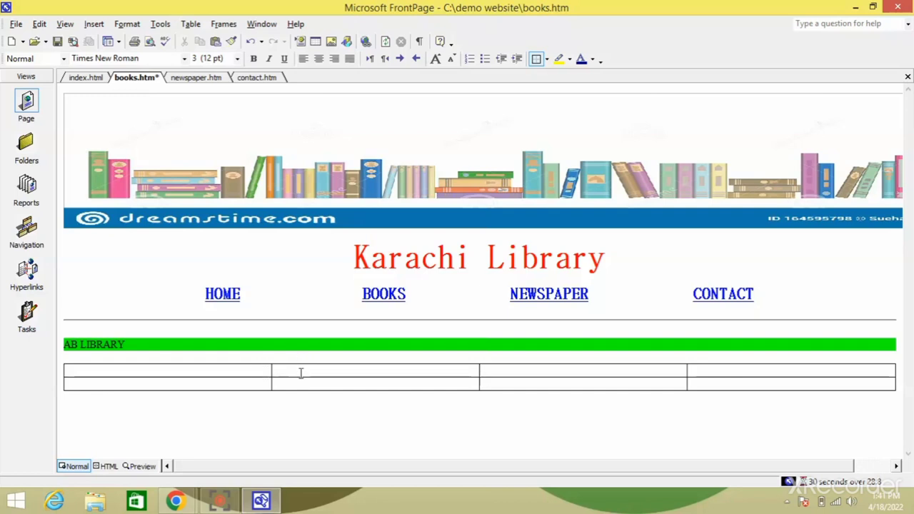
In Chrome, open the reference site's E-BOOK page listing subjects like Dictionaries, Urdu and Digital Library
{"action": "mouse_move", "coordinate": [175, 500]}
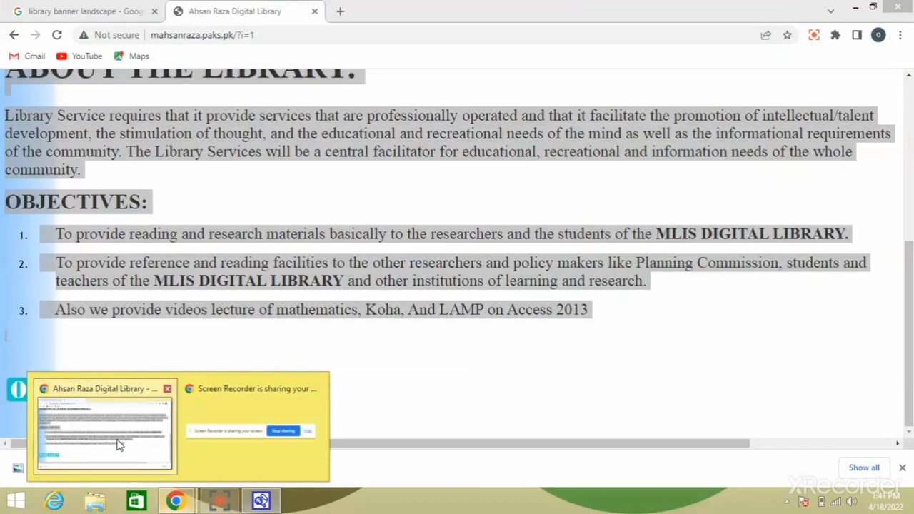
{"action": "left_click", "coordinate": [119, 444]}
{"action": "scroll", "coordinate": [250, 219], "scroll_direction": "up", "scroll_amount": 5}
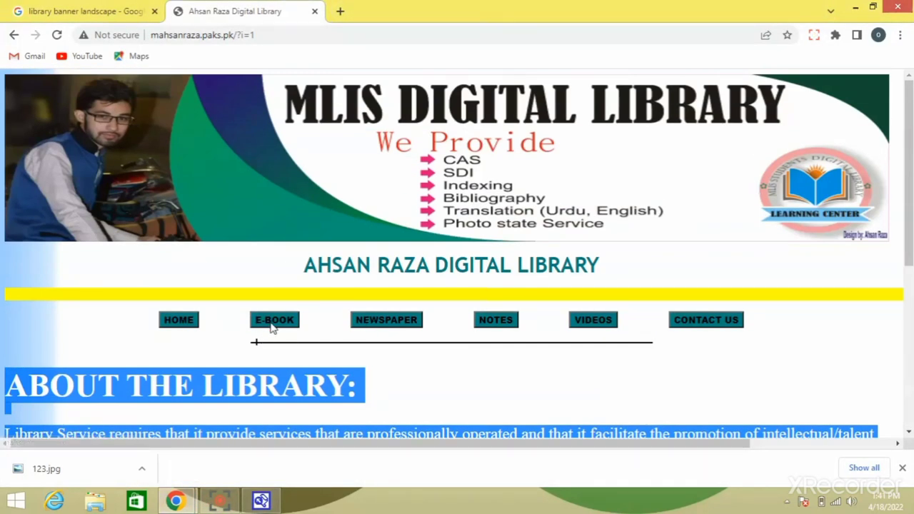
{"action": "left_click", "coordinate": [272, 324]}
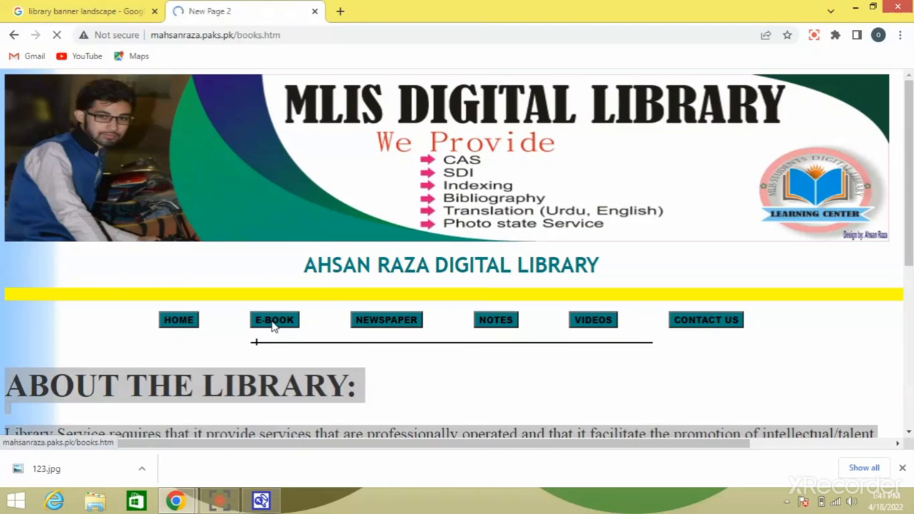
{"action": "scroll", "coordinate": [263, 317], "scroll_direction": "up", "scroll_amount": 4}
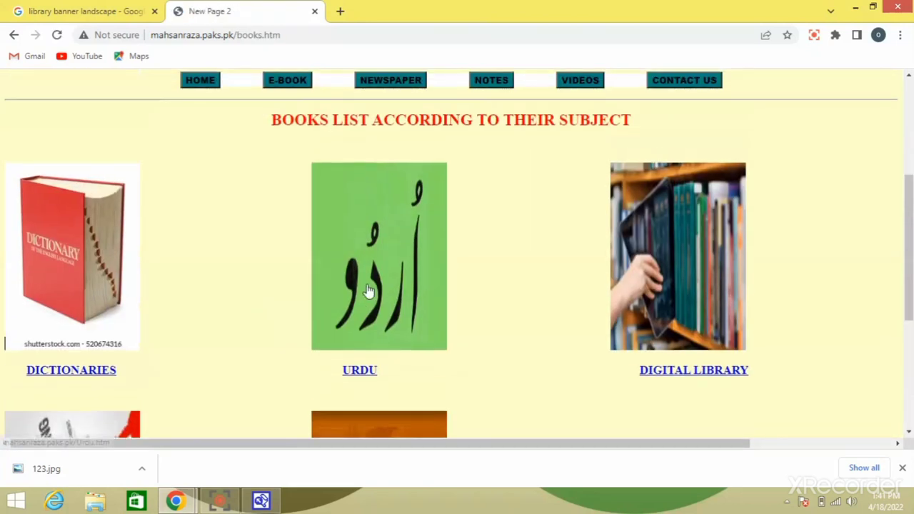
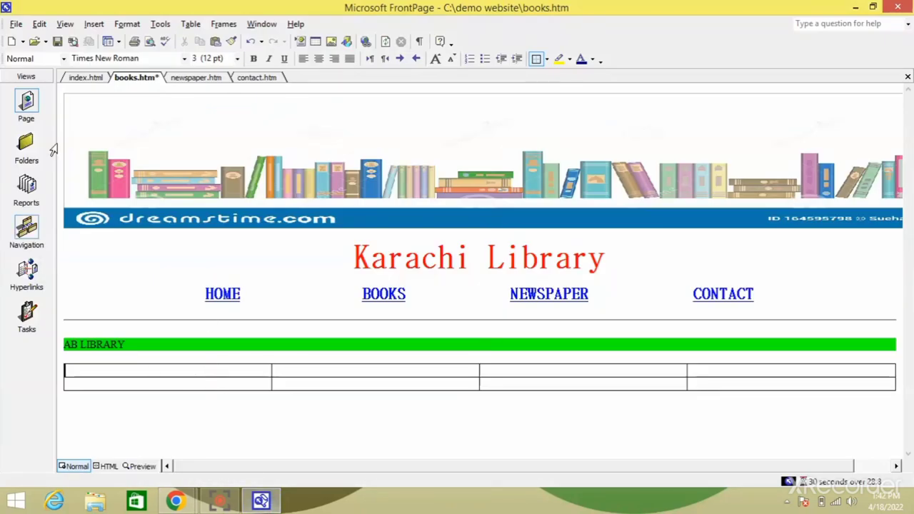
Insert the book 1 Social Science Research cover into the table's first cell and shrink it
{"action": "left_click", "coordinate": [90, 24]}
{"action": "mouse_move", "coordinate": [115, 134]}
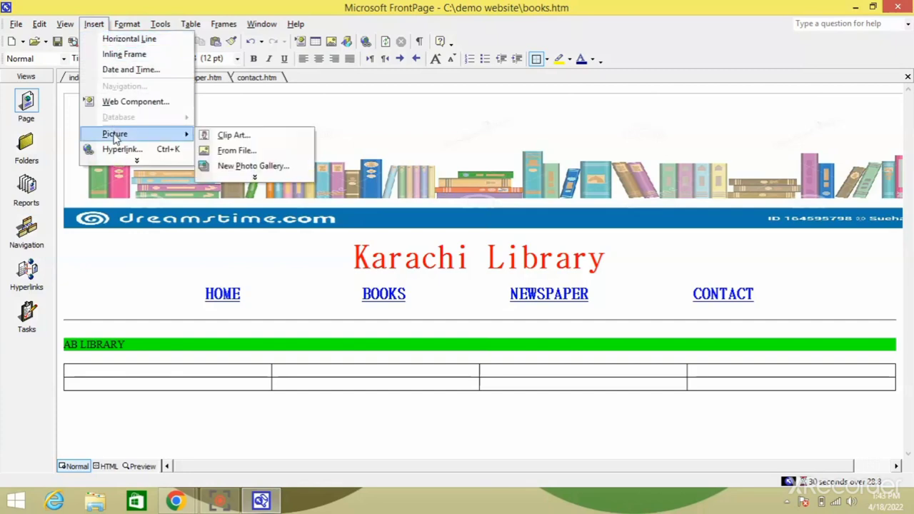
{"action": "left_click", "coordinate": [223, 150]}
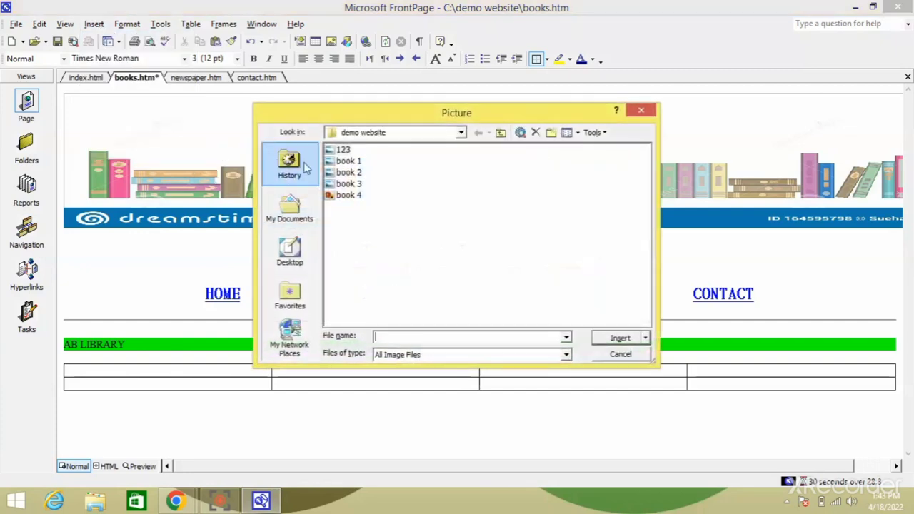
{"action": "double_click", "coordinate": [352, 164]}
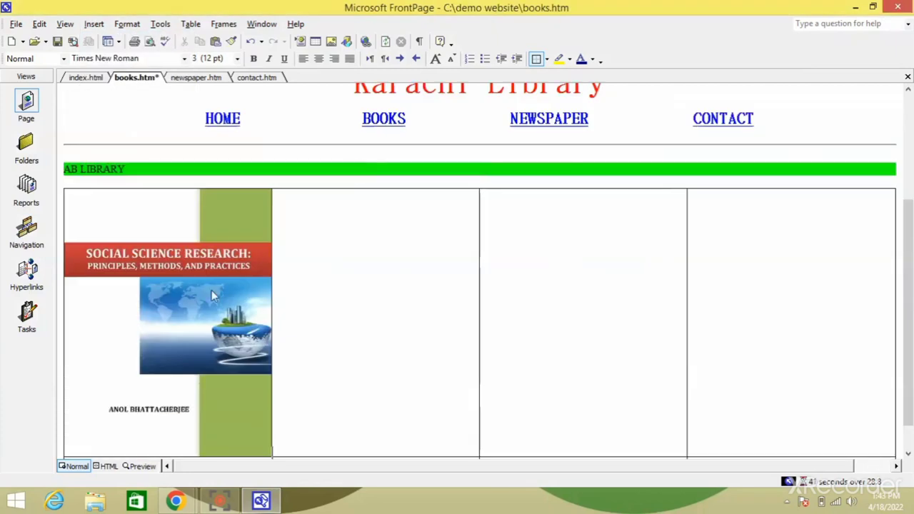
{"action": "scroll", "coordinate": [212, 290], "scroll_direction": "down", "scroll_amount": 1}
{"action": "left_click", "coordinate": [209, 310]}
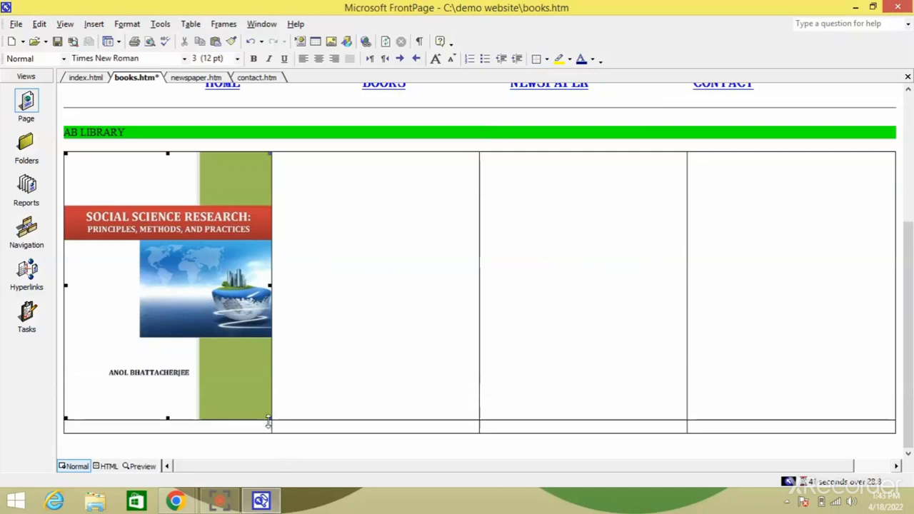
{"action": "left_click_drag", "start_coordinate": [270, 420], "coordinate": [202, 374]}
{"action": "scroll", "coordinate": [232, 382], "scroll_direction": "up", "scroll_amount": 3}
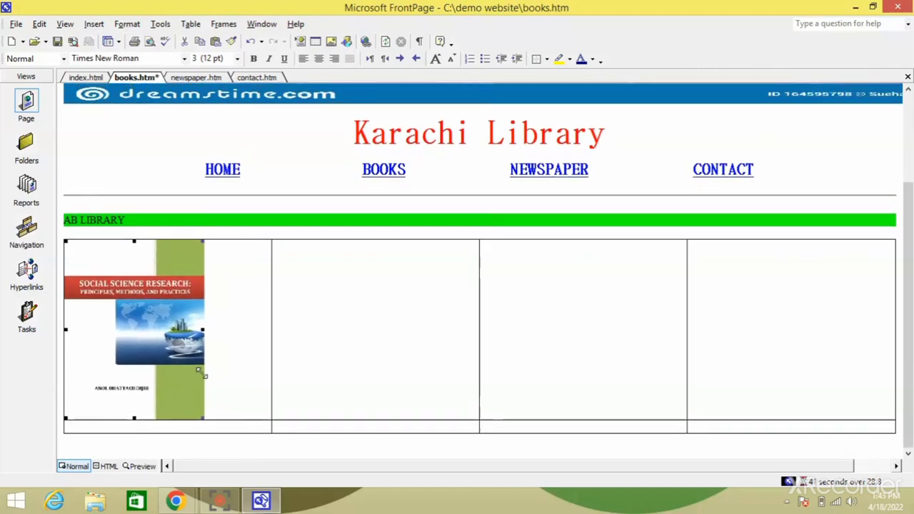
{"action": "left_click", "coordinate": [181, 431]}
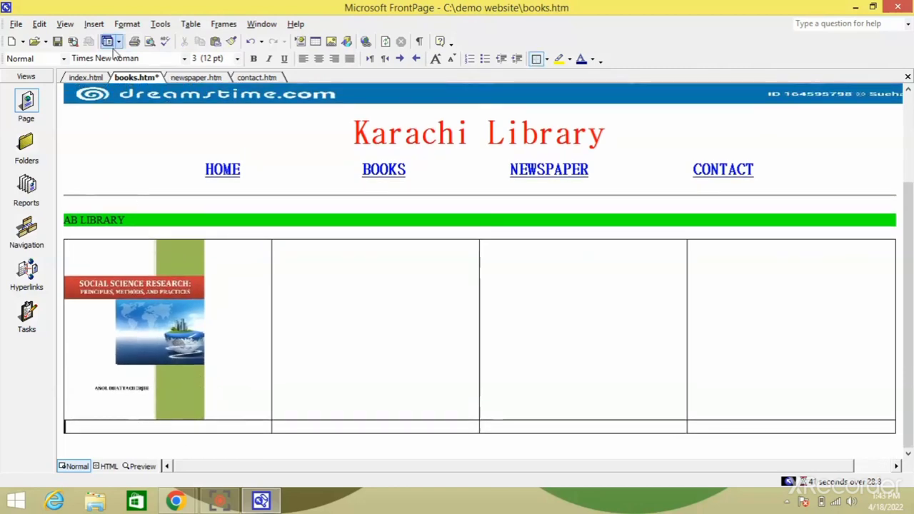
Insert the book 2 Research Methodology cover into the second row's first cell
{"action": "left_click", "coordinate": [96, 23]}
{"action": "mouse_move", "coordinate": [136, 135]}
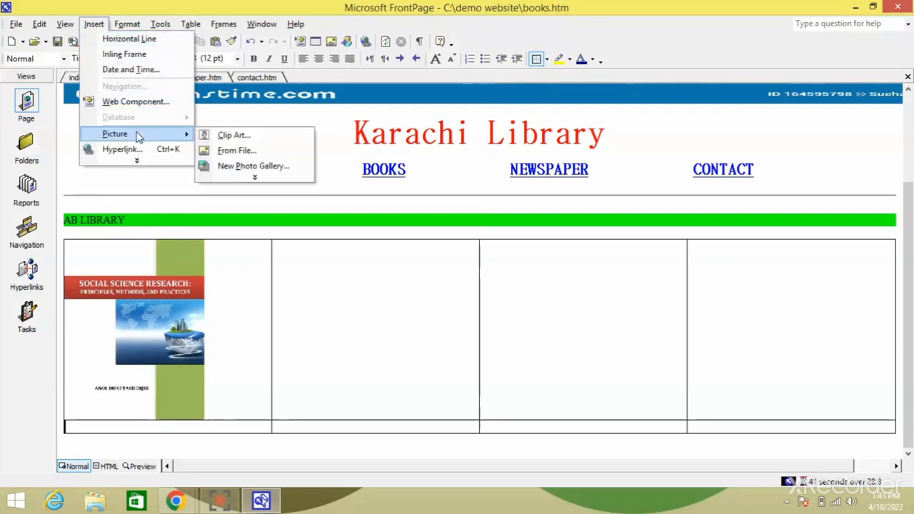
{"action": "left_click", "coordinate": [235, 150]}
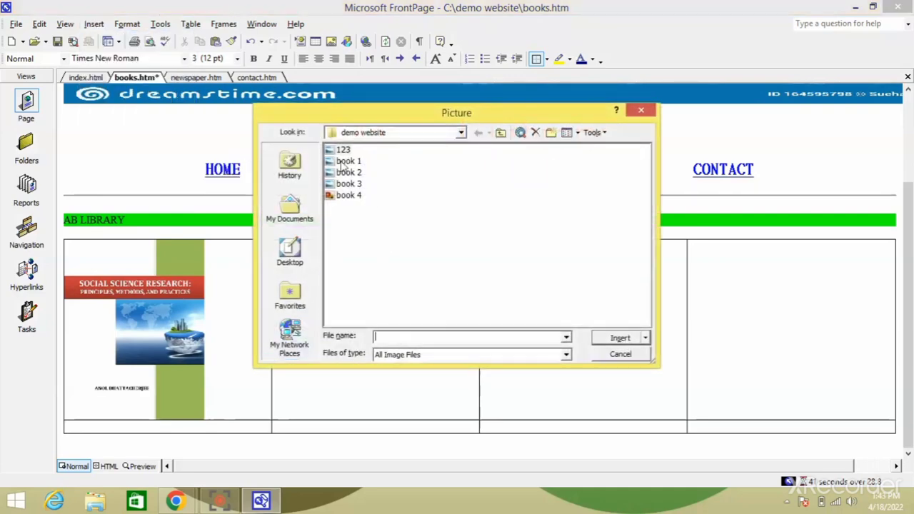
{"action": "double_click", "coordinate": [345, 173]}
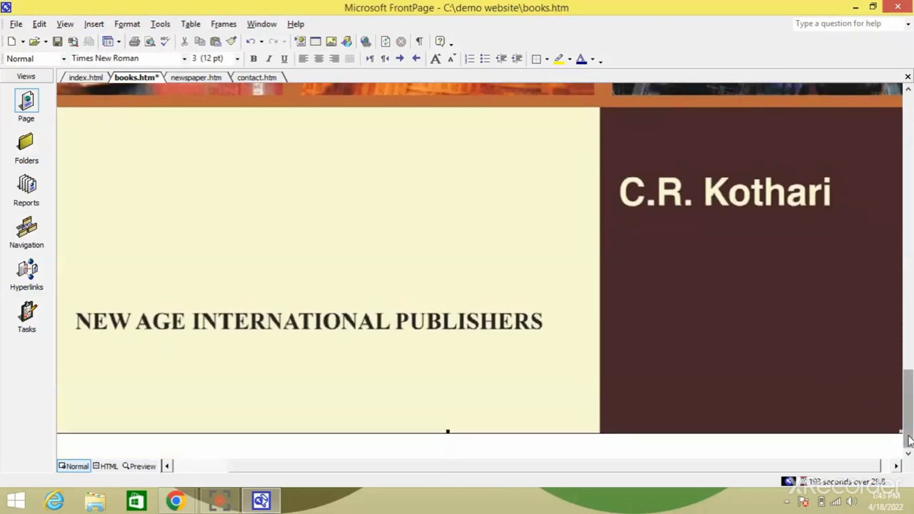
Resize the Research Methodology cover with its corner handle to fit the table cell
{"action": "left_click_drag", "start_coordinate": [901, 435], "coordinate": [856, 425]}
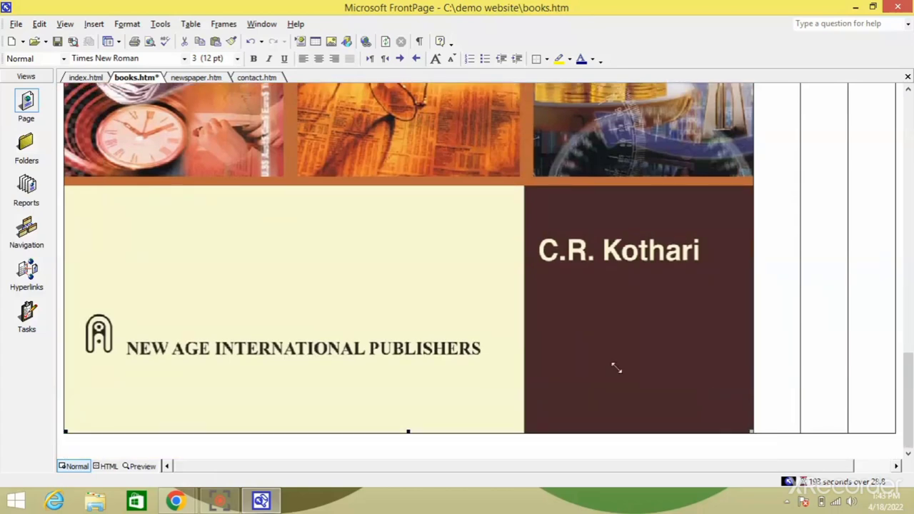
{"action": "left_click_drag", "start_coordinate": [616, 367], "coordinate": [425, 297]}
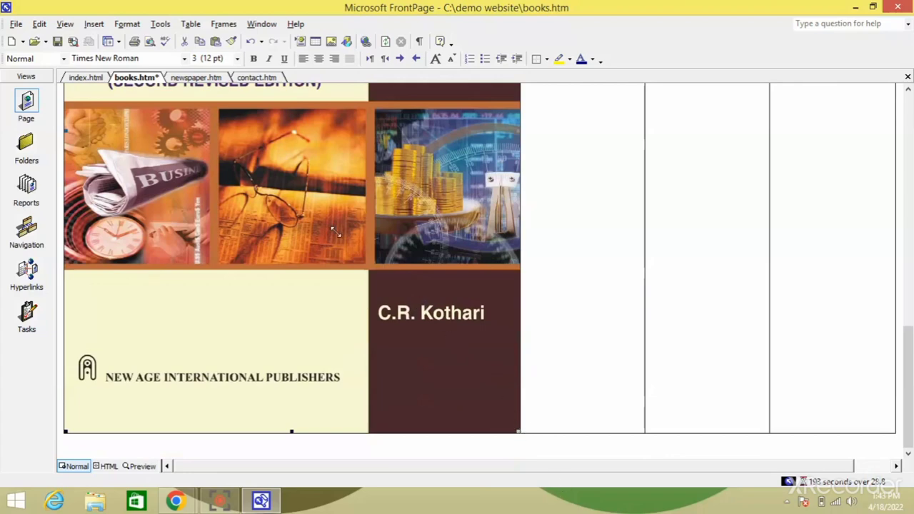
{"action": "left_click_drag", "start_coordinate": [334, 231], "coordinate": [263, 105]}
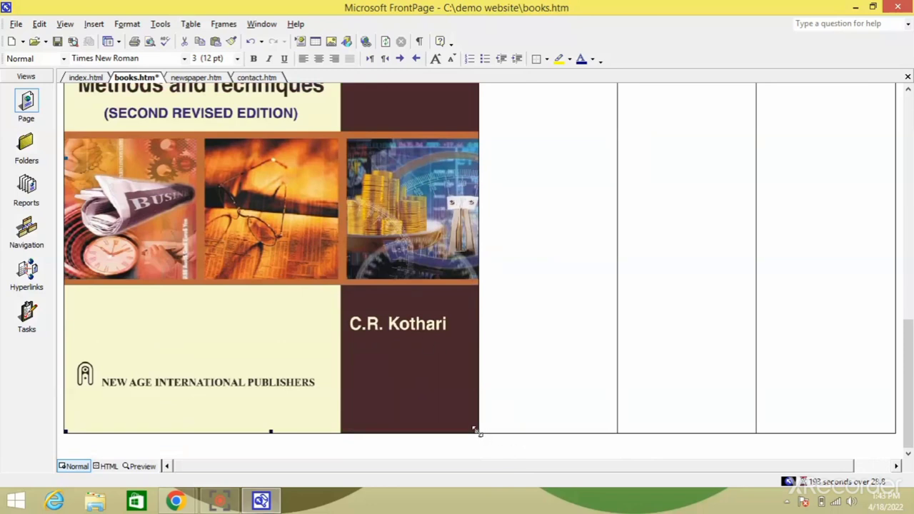
{"action": "left_click_drag", "start_coordinate": [263, 207], "coordinate": [169, 227]}
{"action": "scroll", "coordinate": [170, 227], "scroll_direction": "down", "scroll_amount": 3}
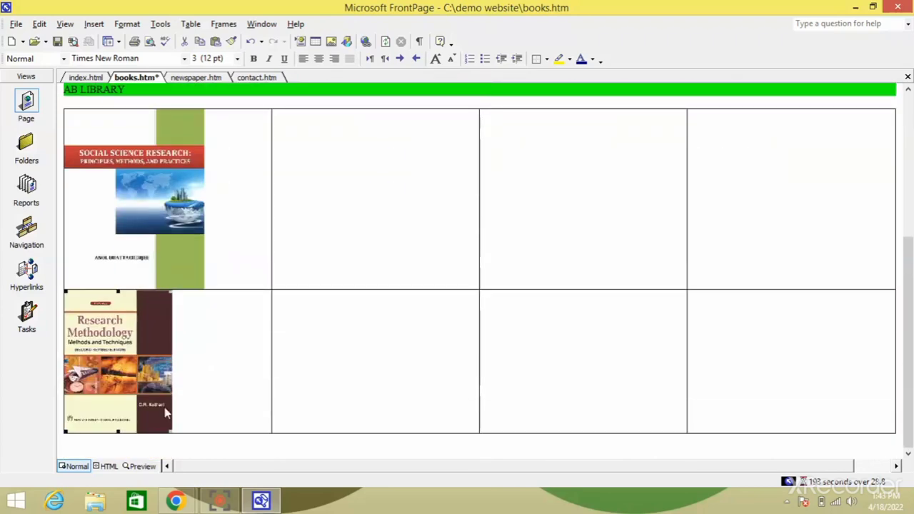
{"action": "left_click_drag", "start_coordinate": [172, 438], "coordinate": [202, 457]}
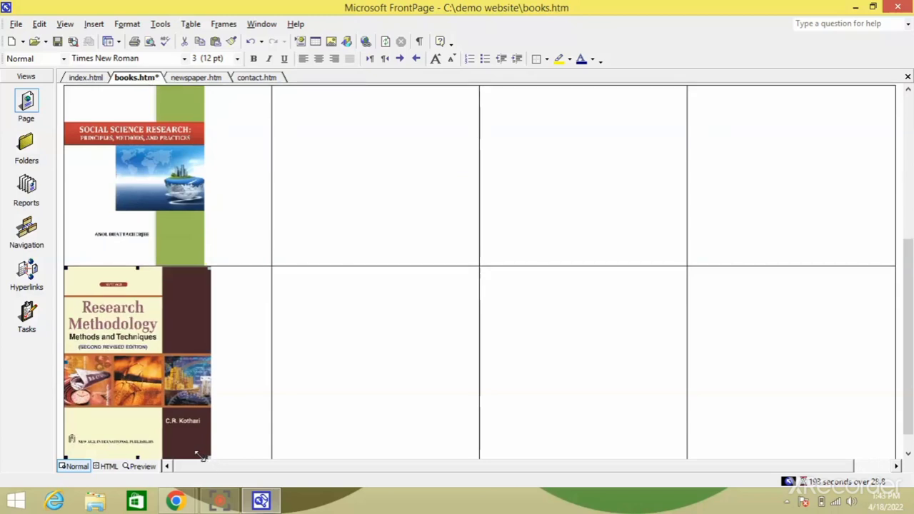
Set the book 2 image to width 209 and height 269 in the HTML, matching the first cover
{"action": "left_click", "coordinate": [137, 190]}
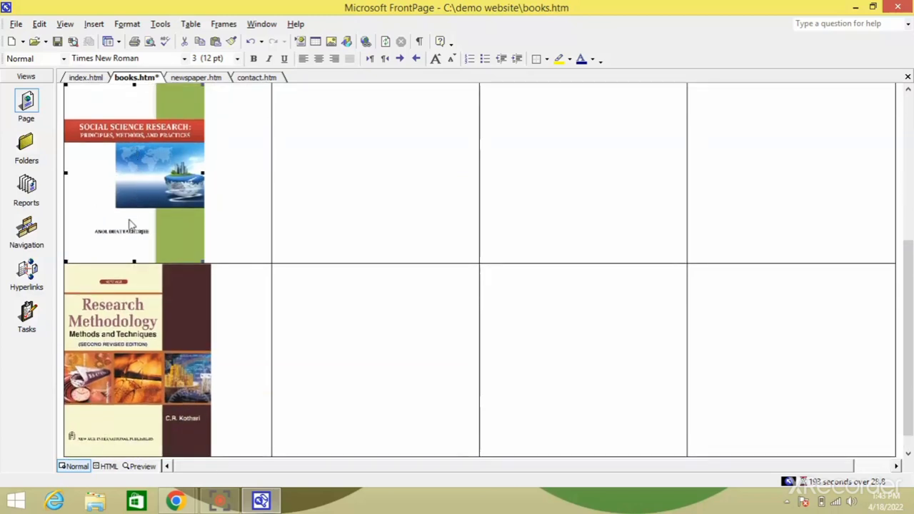
{"action": "left_click", "coordinate": [108, 466]}
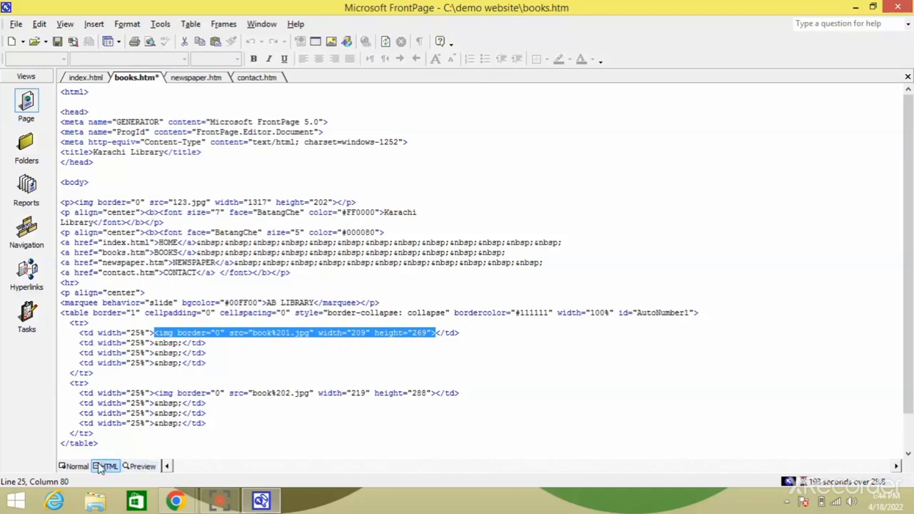
{"action": "left_click", "coordinate": [76, 466]}
{"action": "left_click", "coordinate": [128, 357]}
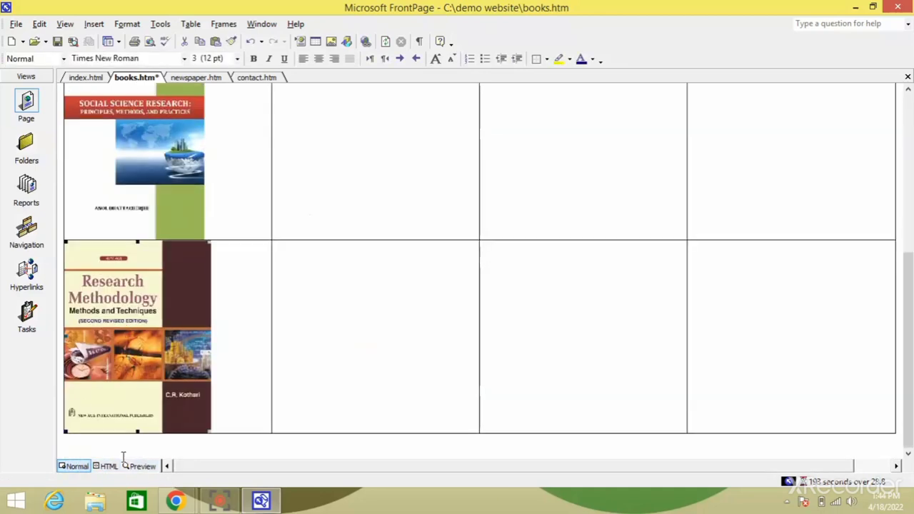
{"action": "left_click", "coordinate": [107, 466]}
{"action": "left_click", "coordinate": [278, 392]}
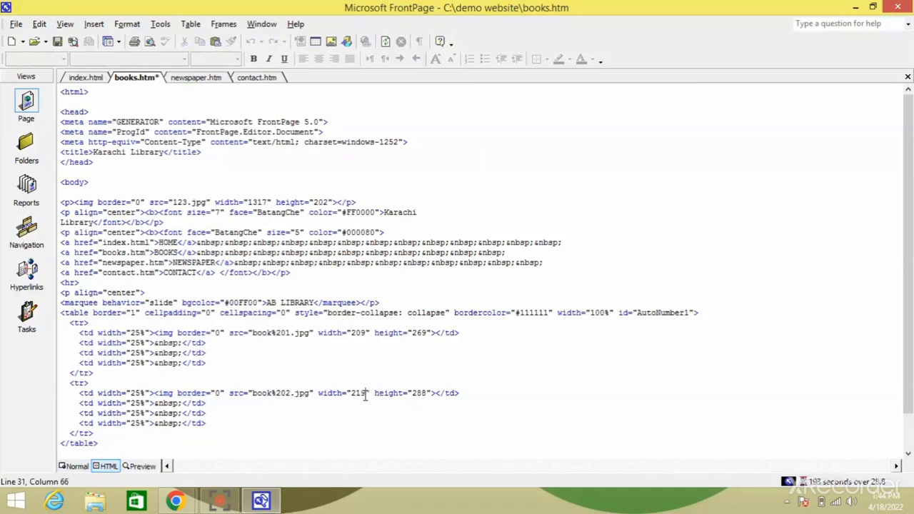
{"action": "left_click_drag", "start_coordinate": [359, 395], "coordinate": [356, 395]}
{"action": "type", "text": "09"}
{"action": "type", "text": "69"}
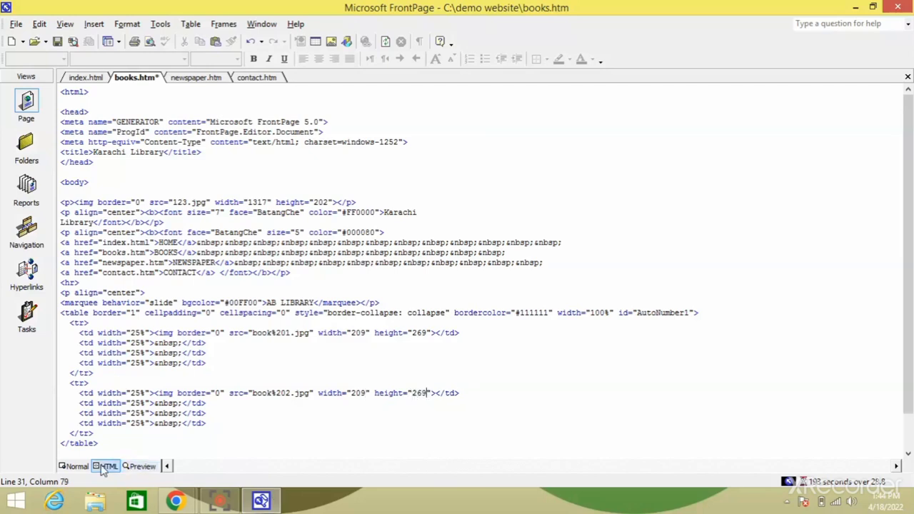
{"action": "left_click", "coordinate": [75, 465]}
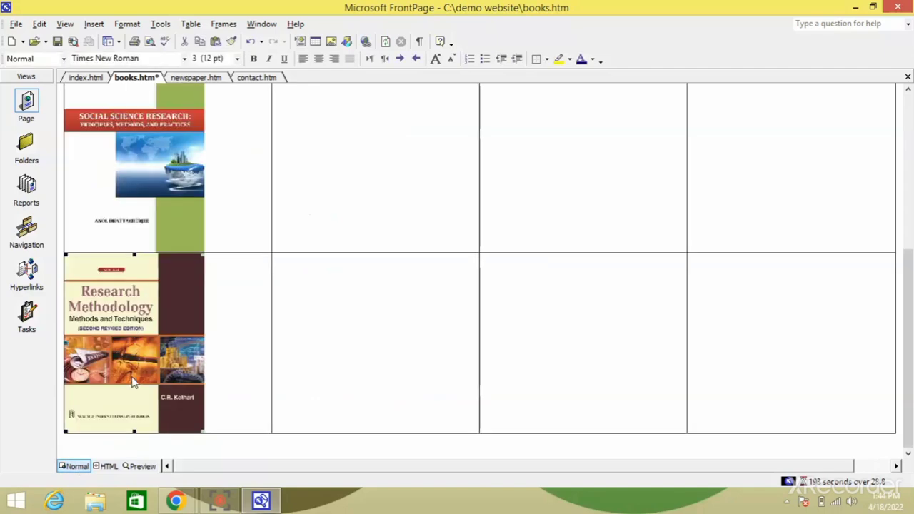
Drag the first column's border left so it fits the covers and widens the second column
{"action": "scroll", "coordinate": [135, 375], "scroll_direction": "up", "scroll_amount": 5}
{"action": "scroll", "coordinate": [136, 357], "scroll_direction": "down", "scroll_amount": 5}
{"action": "scroll", "coordinate": [145, 189], "scroll_direction": "up", "scroll_amount": 4}
{"action": "scroll", "coordinate": [127, 219], "scroll_direction": "down", "scroll_amount": 4}
{"action": "scroll", "coordinate": [127, 286], "scroll_direction": "up", "scroll_amount": 1}
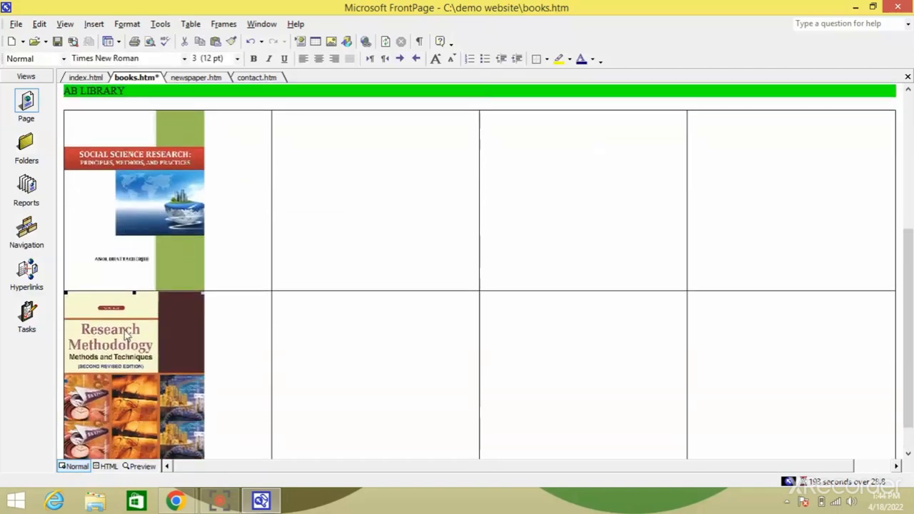
{"action": "scroll", "coordinate": [129, 338], "scroll_direction": "down", "scroll_amount": 1}
{"action": "scroll", "coordinate": [133, 262], "scroll_direction": "up", "scroll_amount": 2}
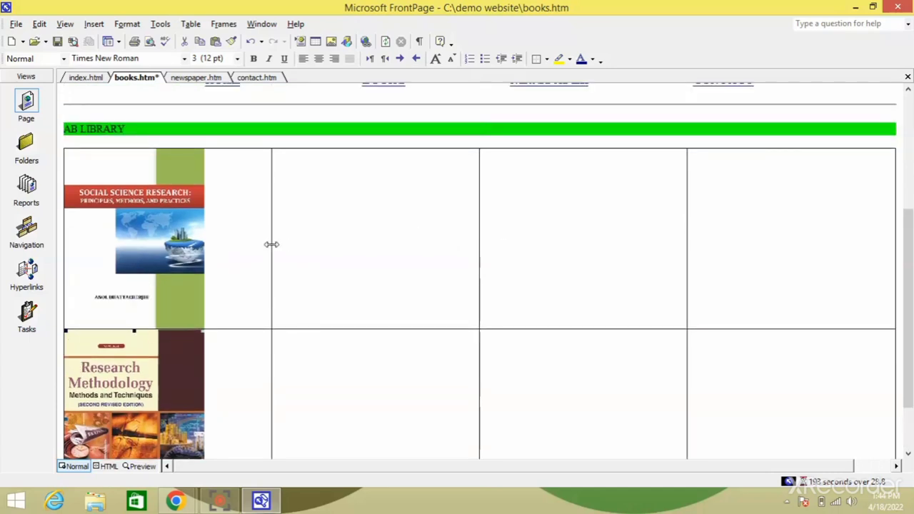
{"action": "left_click_drag", "start_coordinate": [272, 244], "coordinate": [211, 248]}
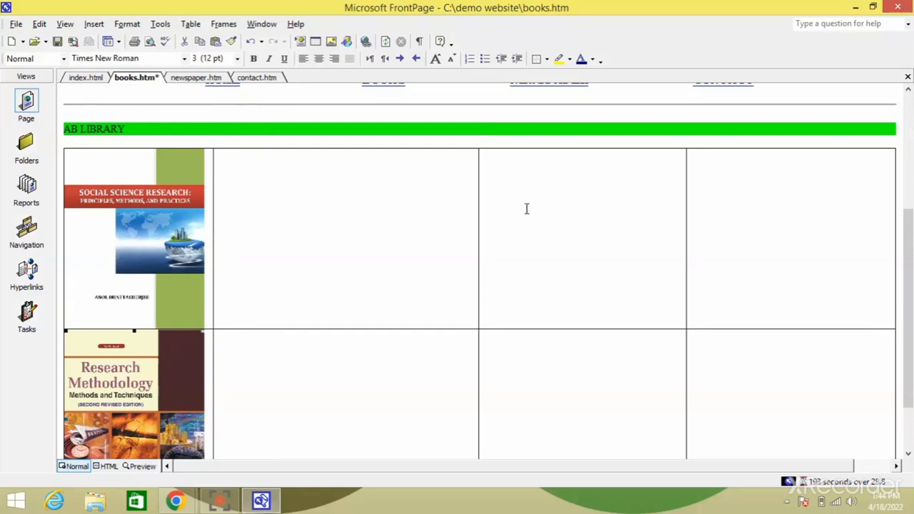
{"action": "scroll", "coordinate": [529, 243], "scroll_direction": "down", "scroll_amount": 2}
{"action": "left_click", "coordinate": [547, 181]}
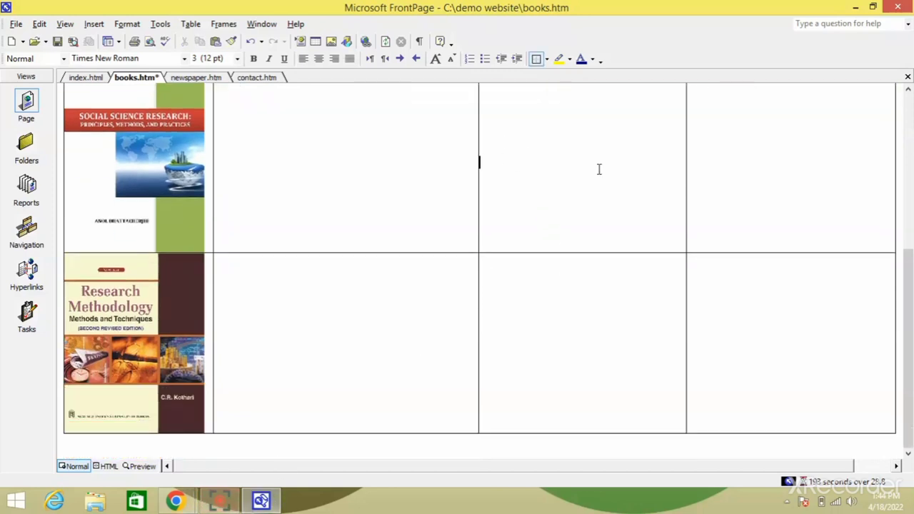
Insert the book 3 Research Methods in Education cover into the first row's third cell
{"action": "left_click", "coordinate": [94, 25]}
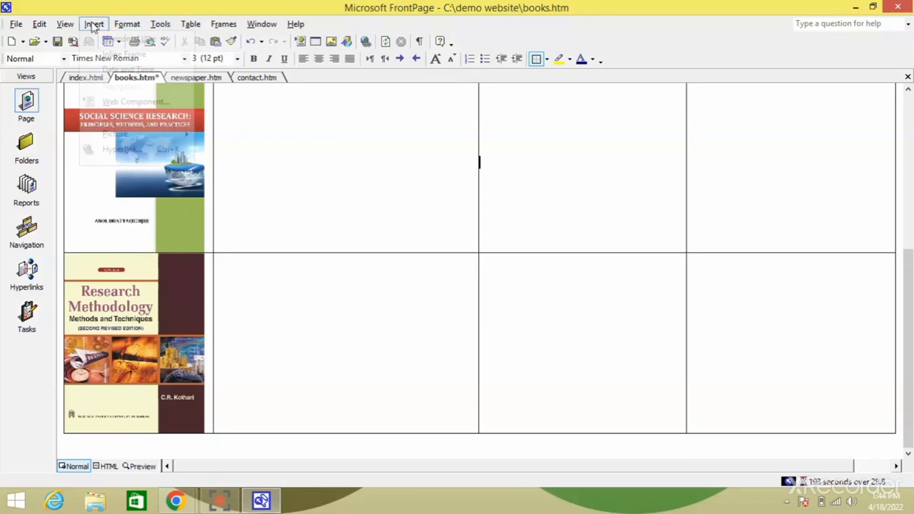
{"action": "mouse_move", "coordinate": [165, 134]}
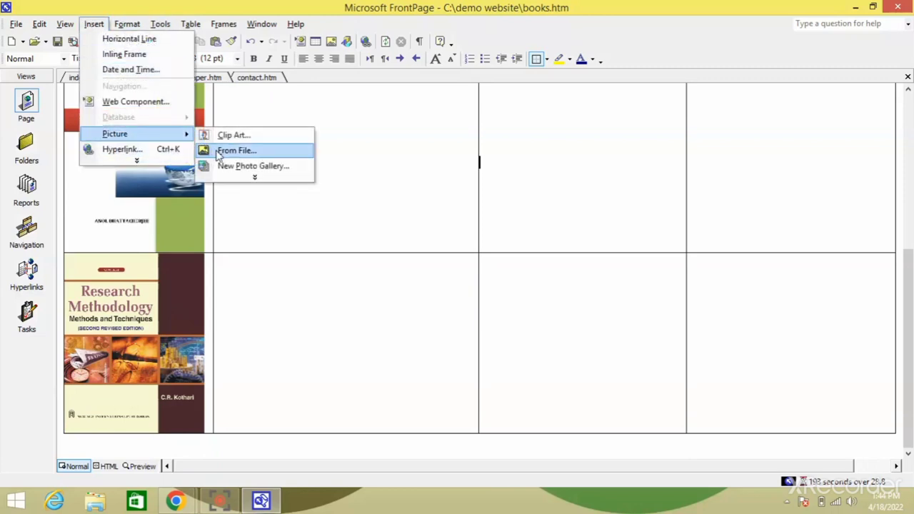
{"action": "left_click", "coordinate": [235, 150]}
{"action": "double_click", "coordinate": [348, 183]}
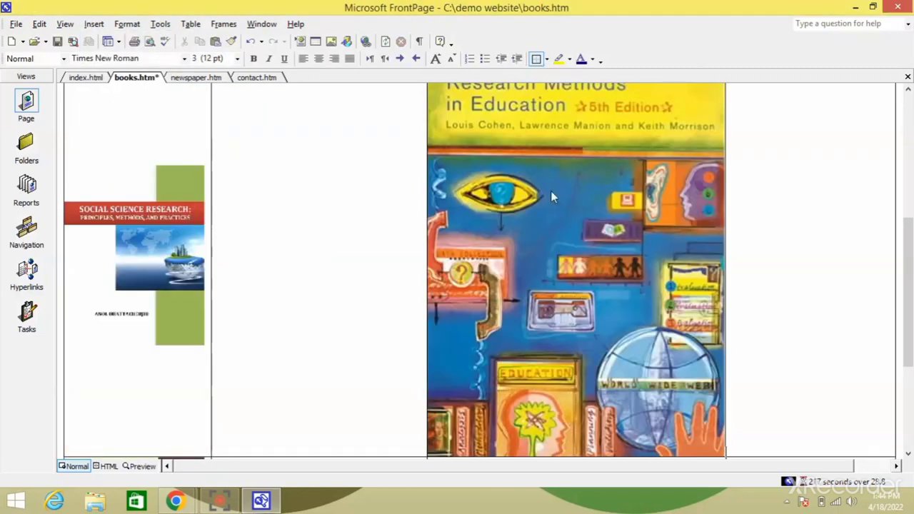
Change the book 3 image's width from 444 to 209 and height from 600 to 269 in HTML
{"action": "left_click", "coordinate": [109, 467]}
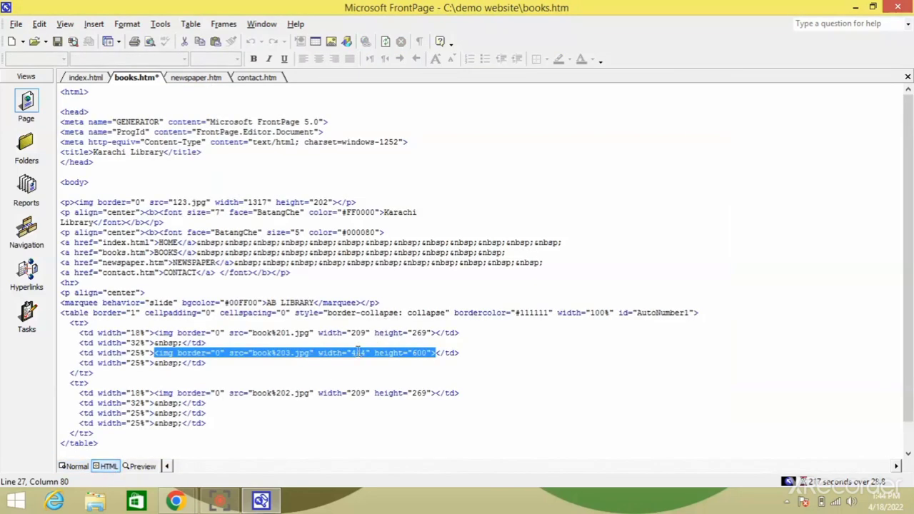
{"action": "left_click", "coordinate": [364, 355]}
{"action": "double_click", "coordinate": [362, 355]}
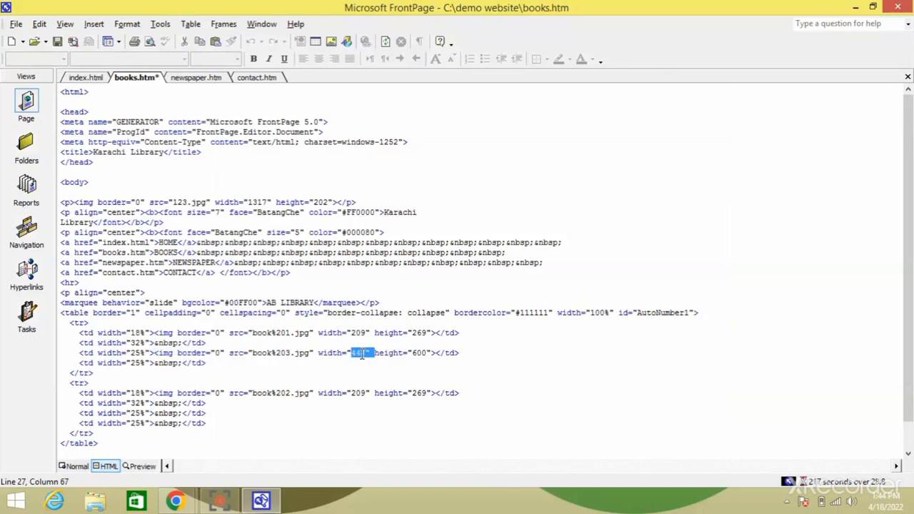
{"action": "key", "text": "Left"}
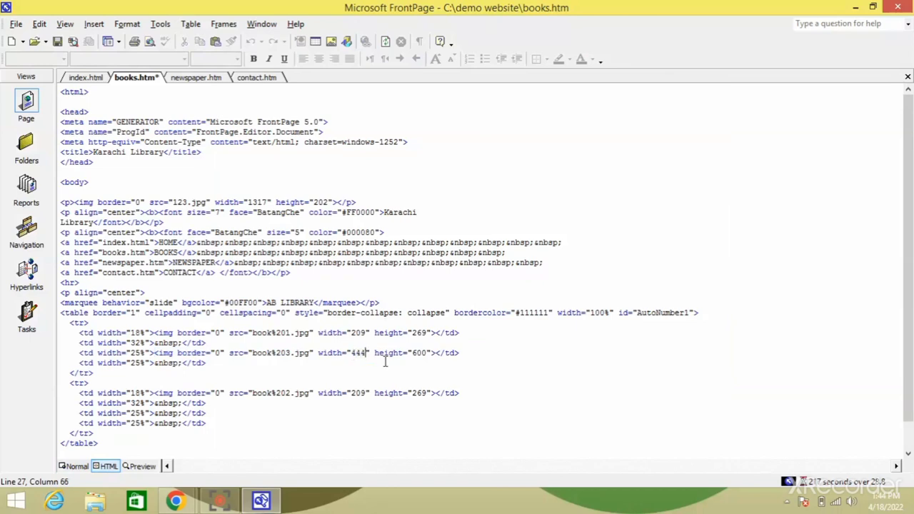
{"action": "key", "text": "BackSpace"}
{"action": "key", "text": "BackSpace"}
{"action": "key", "text": "BackSpace"}
{"action": "type", "text": "20"}
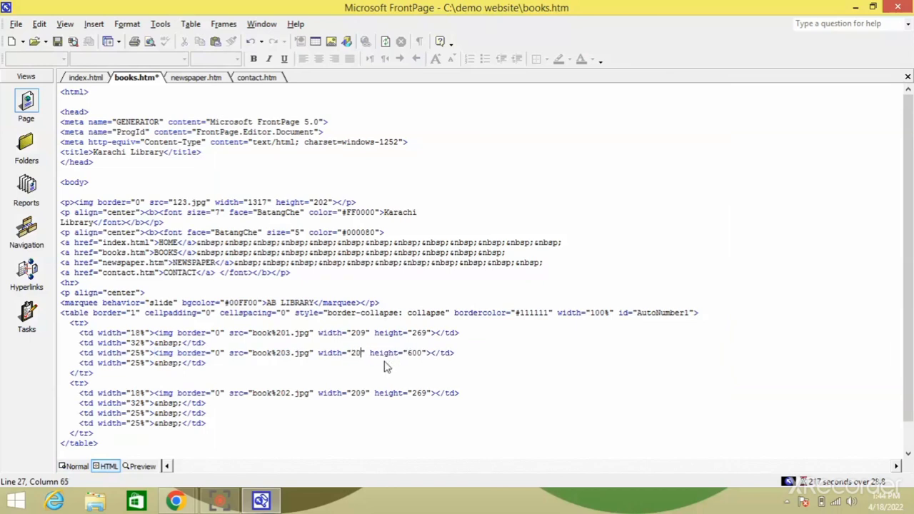
{"action": "type", "text": "9"}
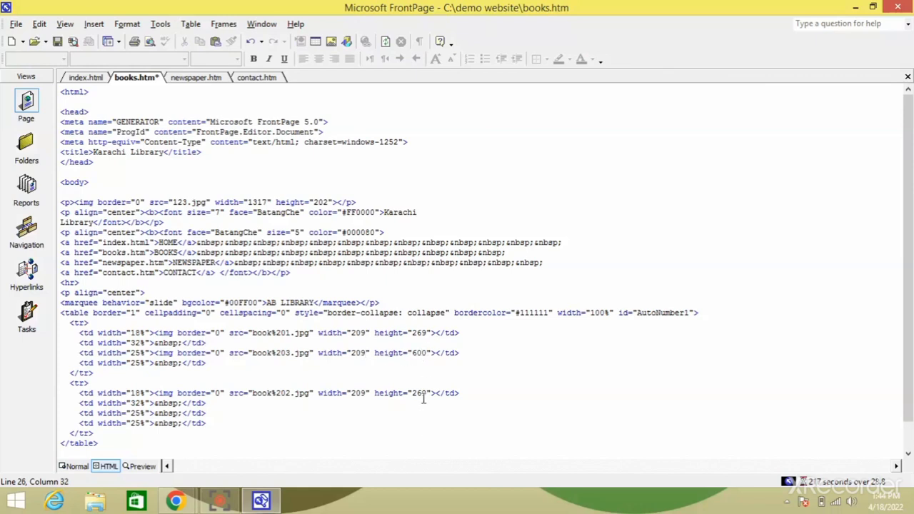
{"action": "key", "text": "BackSpace"}
{"action": "key", "text": "BackSpace"}
{"action": "key", "text": "BackSpace"}
{"action": "type", "text": "269"}
{"action": "left_click", "coordinate": [76, 466]}
Narrow the third column to fit the Research Methods in Education cover
{"action": "scroll", "coordinate": [517, 304], "scroll_direction": "up", "scroll_amount": 1}
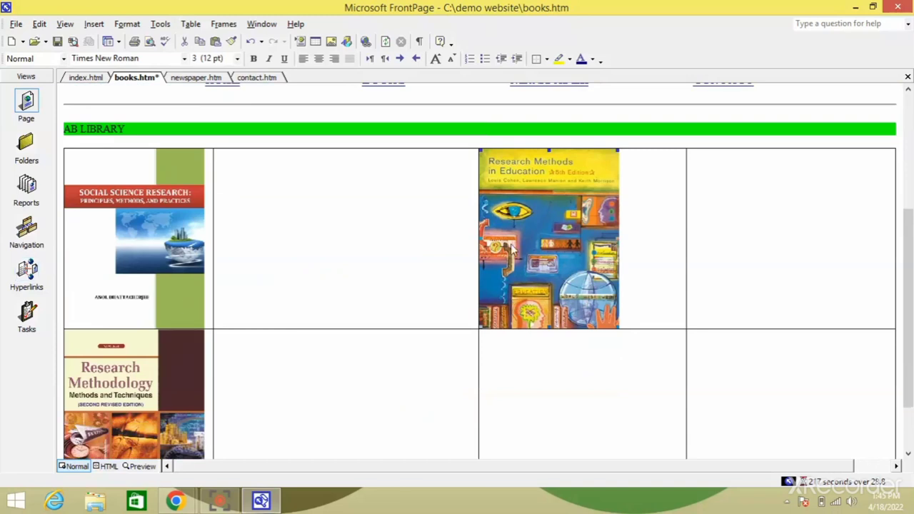
{"action": "left_click_drag", "start_coordinate": [686, 235], "coordinate": [627, 239]}
{"action": "scroll", "coordinate": [532, 381], "scroll_direction": "down", "scroll_amount": 2}
{"action": "left_click", "coordinate": [541, 343]}
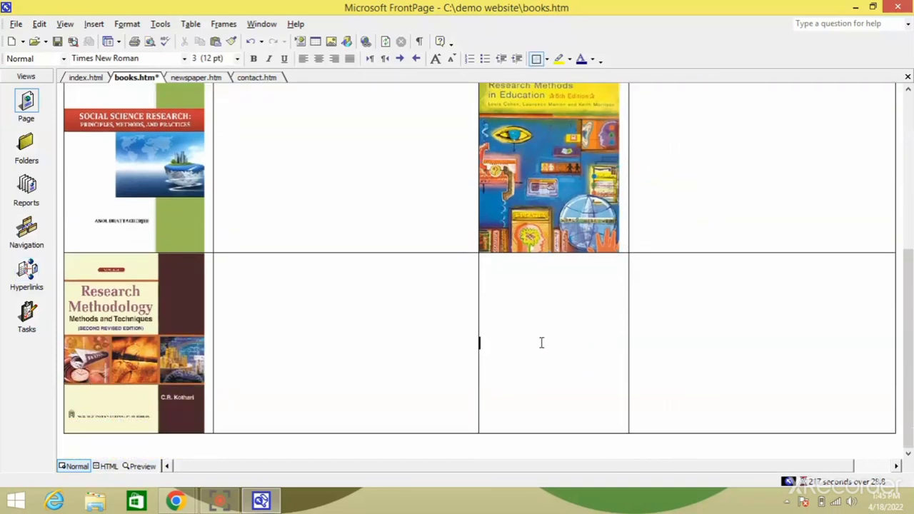
Insert the book 4 Research Methodology cover into the second row's third cell
{"action": "left_click", "coordinate": [94, 24]}
{"action": "mouse_move", "coordinate": [118, 134]}
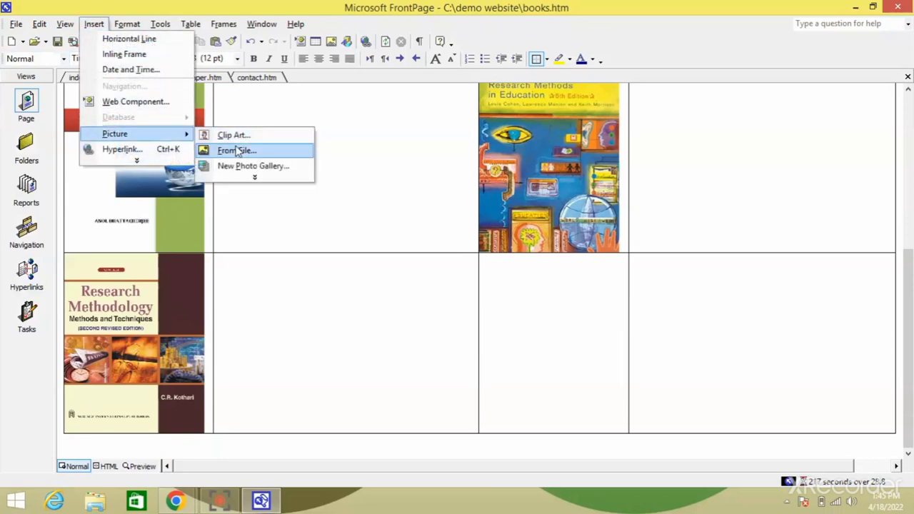
{"action": "left_click", "coordinate": [238, 150]}
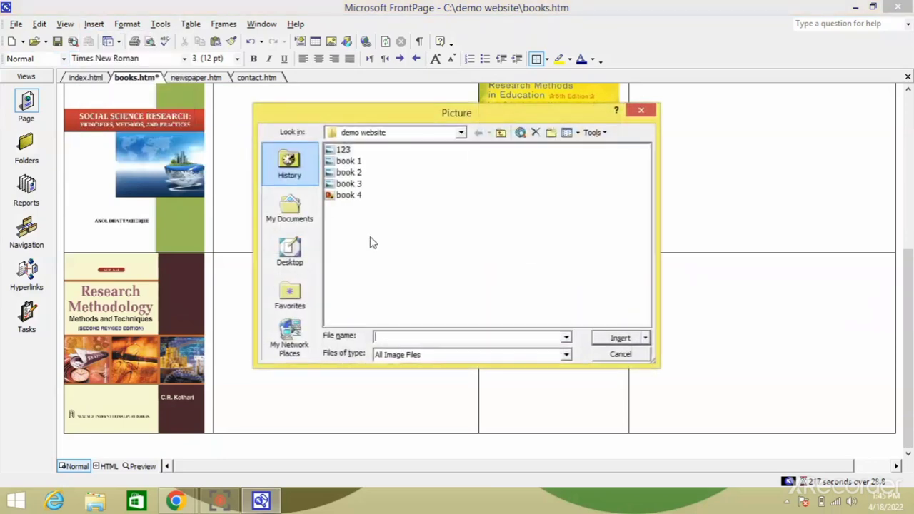
{"action": "double_click", "coordinate": [348, 195]}
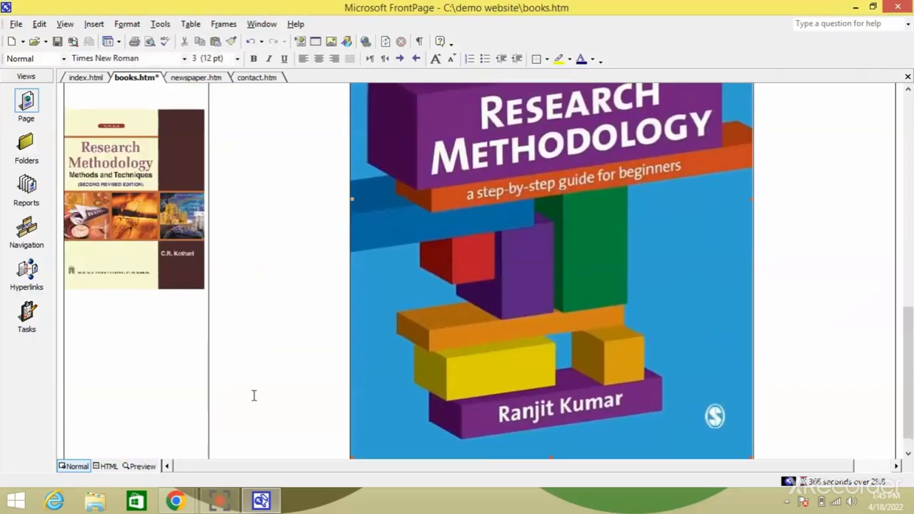
Change the book 4 image's width from 600 to 209 and height from 776 to 269 in HTML
{"action": "left_click", "coordinate": [107, 466]}
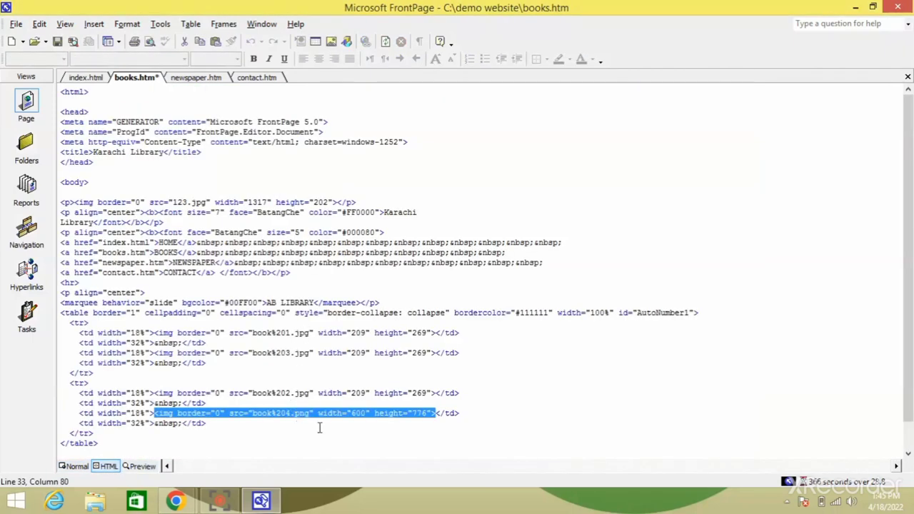
{"action": "left_click", "coordinate": [365, 424]}
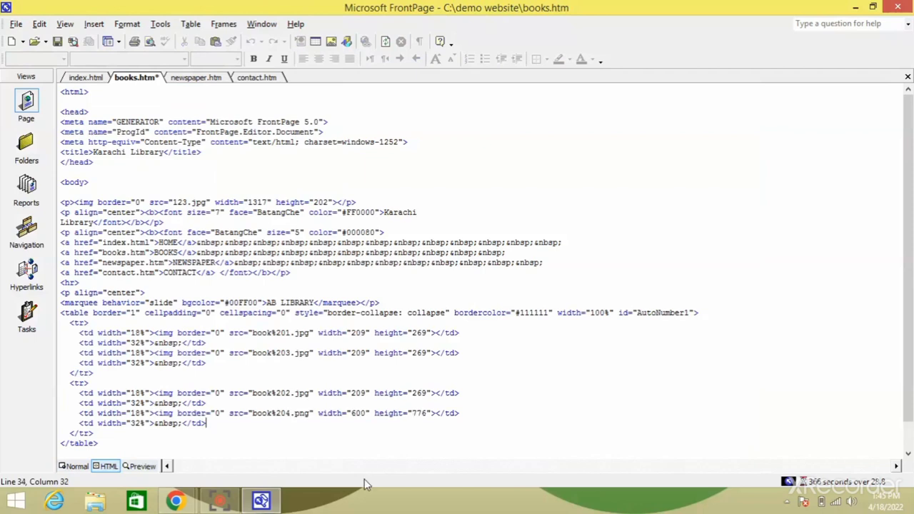
{"action": "left_click", "coordinate": [366, 415]}
{"action": "key", "text": "BackSpace"}
{"action": "key", "text": "BackSpace"}
{"action": "key", "text": "BackSpace"}
{"action": "type", "text": "209"}
{"action": "key", "text": "Up"}
{"action": "left_click", "coordinate": [423, 416]}
{"action": "key", "text": "BackSpace"}
{"action": "key", "text": "BackSpace"}
{"action": "key", "text": "BackSpace"}
{"action": "type", "text": "209"}
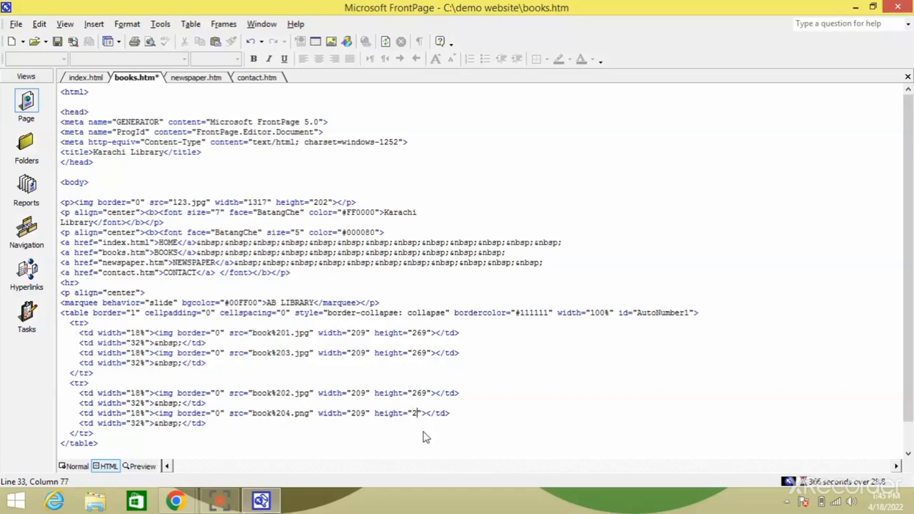
{"action": "type", "text": "69"}
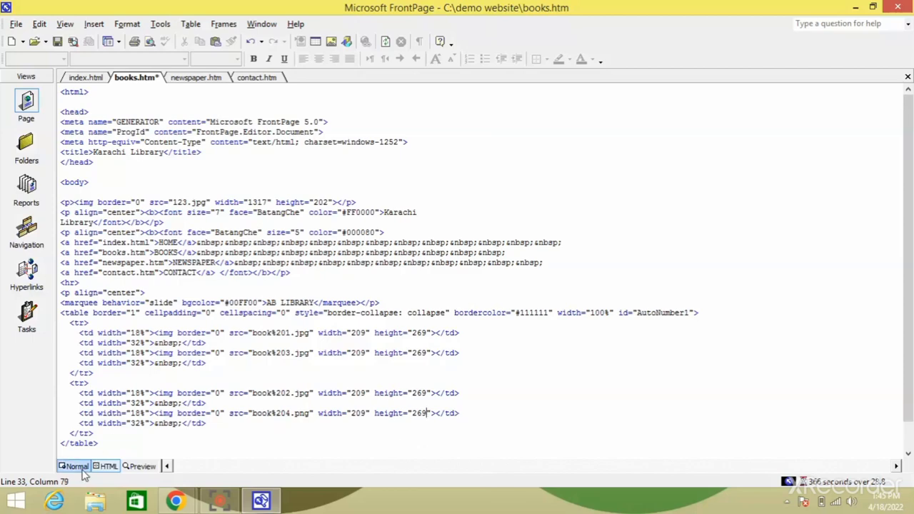
{"action": "left_click", "coordinate": [75, 467]}
Save books.htm with Ctrl+S
{"action": "scroll", "coordinate": [253, 250], "scroll_direction": "down", "scroll_amount": 5}
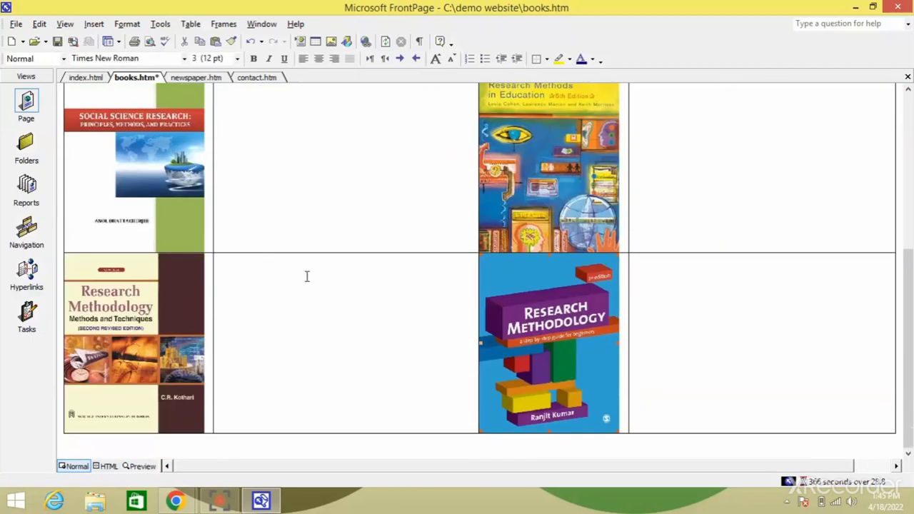
{"action": "left_click", "coordinate": [353, 276]}
{"action": "key", "text": "ctrl+s"}
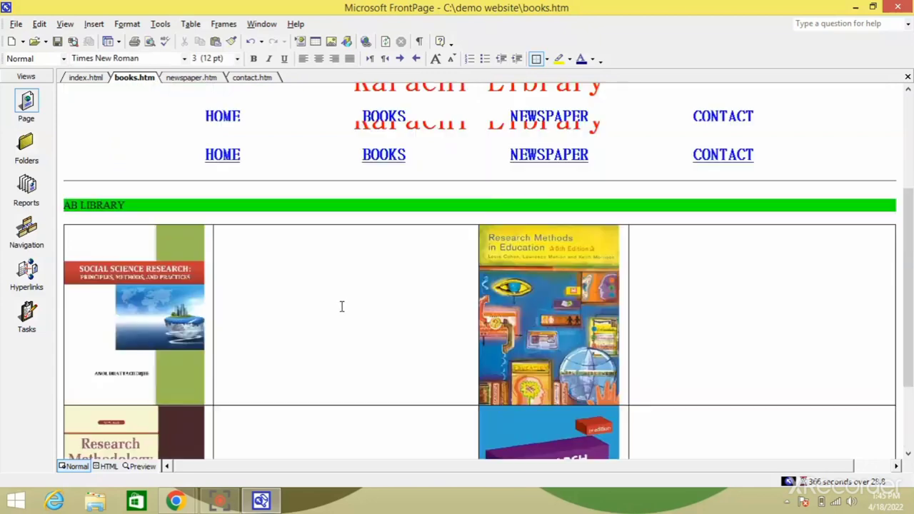
{"action": "scroll", "coordinate": [268, 286], "scroll_direction": "up", "scroll_amount": 2}
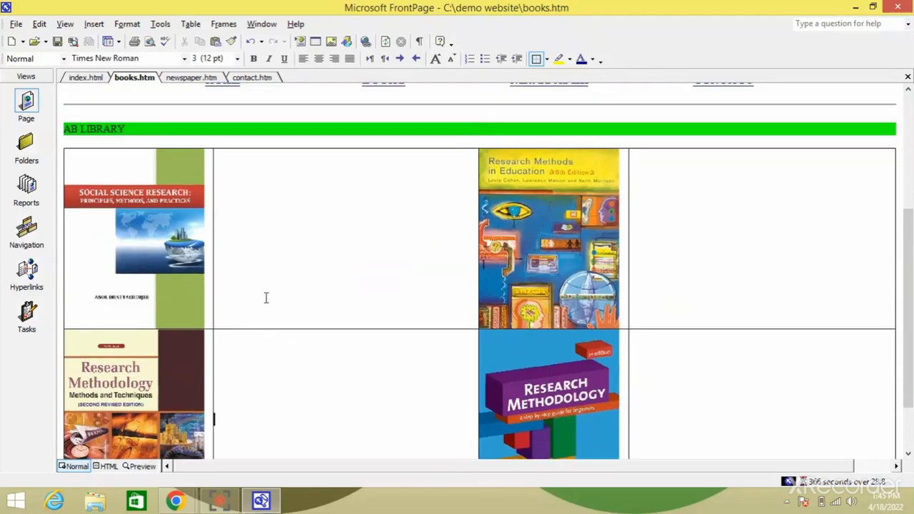
{"action": "left_click", "coordinate": [311, 175]}
Copy the first book's Title, Author, Edition and Isbn from the Chrome reference page
{"action": "left_click", "coordinate": [177, 501]}
{"action": "left_click", "coordinate": [104, 429]}
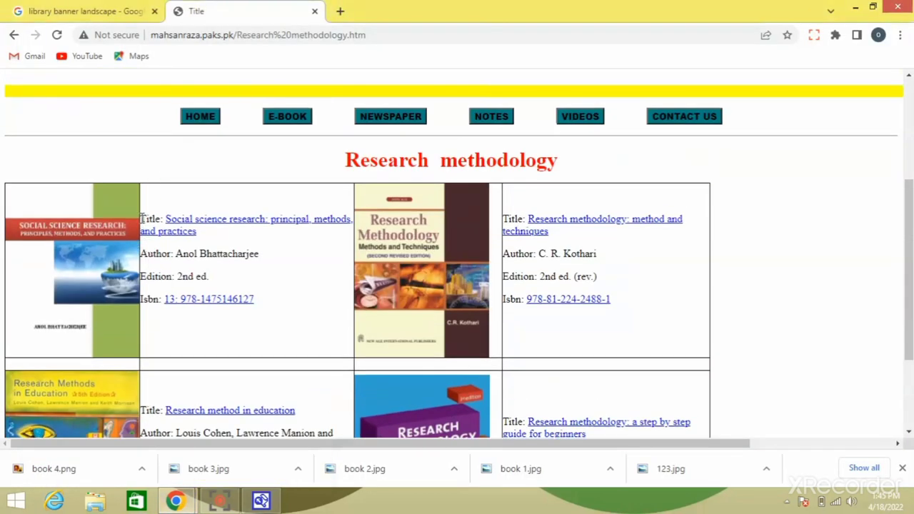
{"action": "left_click_drag", "start_coordinate": [141, 219], "coordinate": [231, 299]}
{"action": "key", "text": "ctrl+c"}
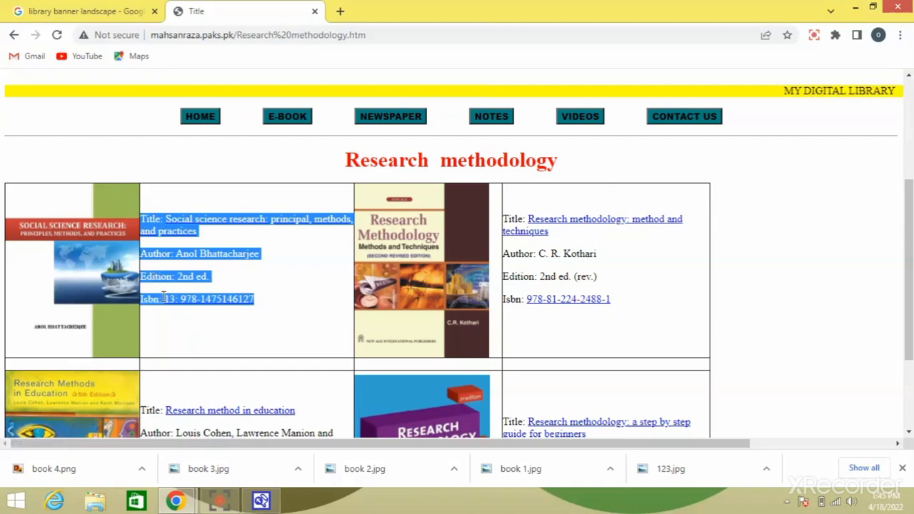
{"action": "key", "text": "alt+Tab"}
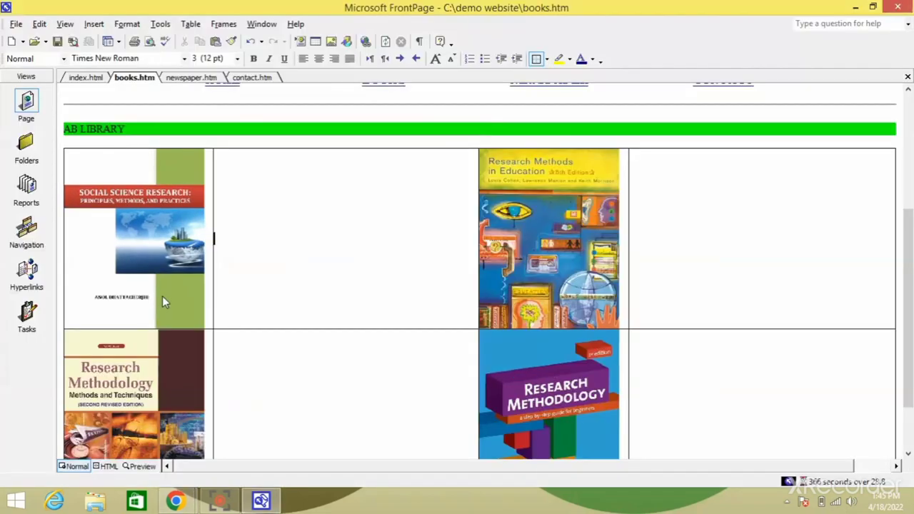
Paste the first book's details beside its cover and remove the Title hyperlink
{"action": "key", "text": "ctrl+v"}
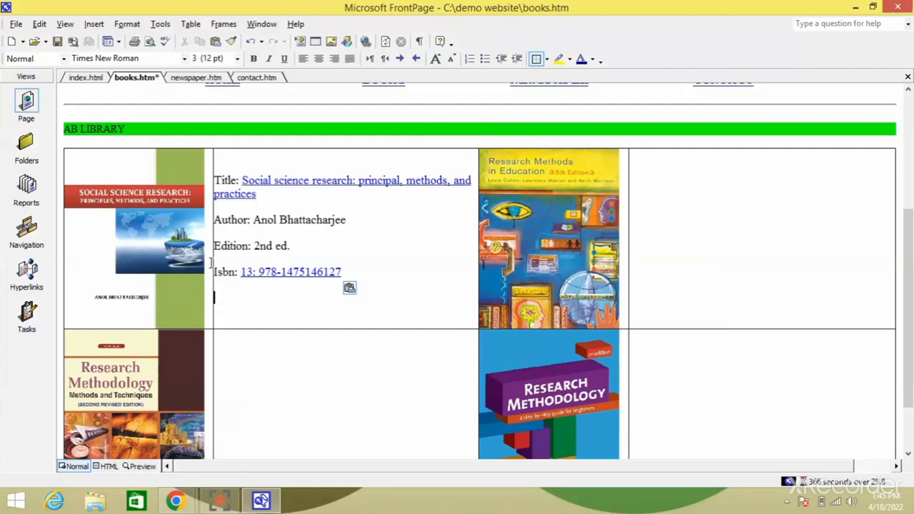
{"action": "right_click", "coordinate": [275, 185]}
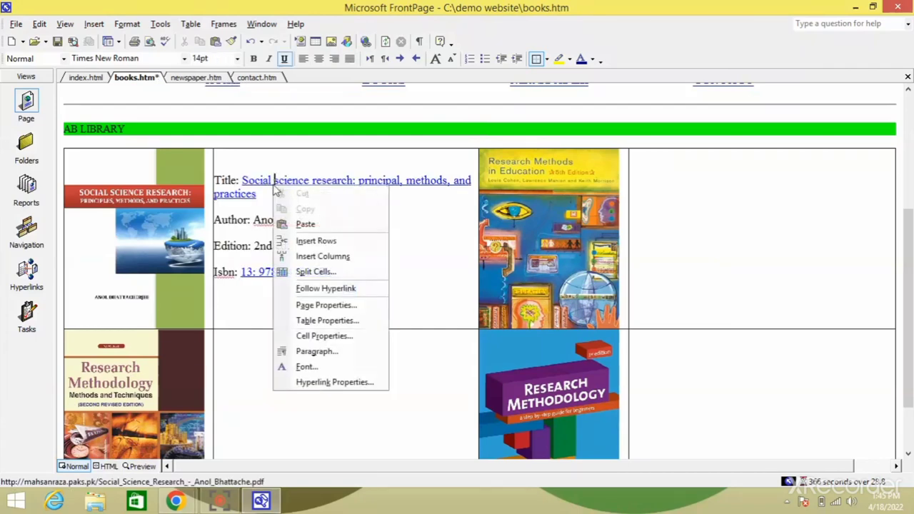
{"action": "left_click", "coordinate": [322, 382]}
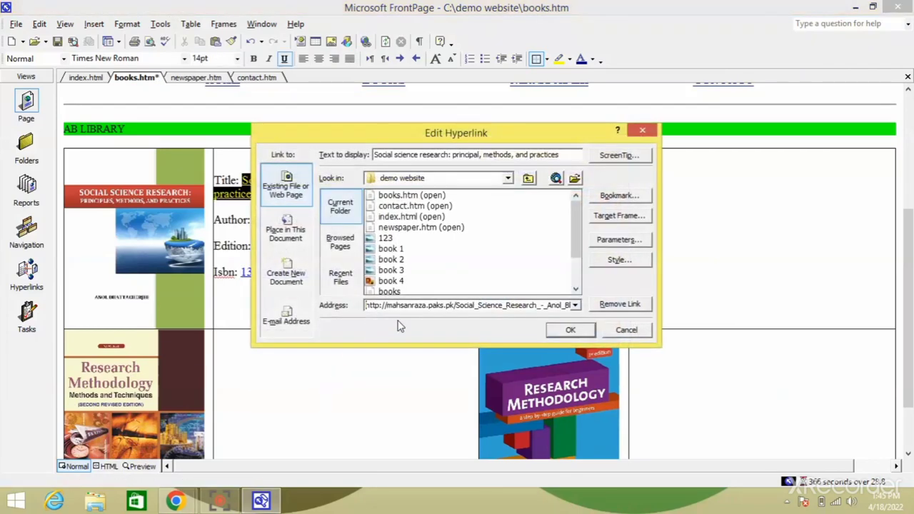
{"action": "left_click", "coordinate": [613, 304]}
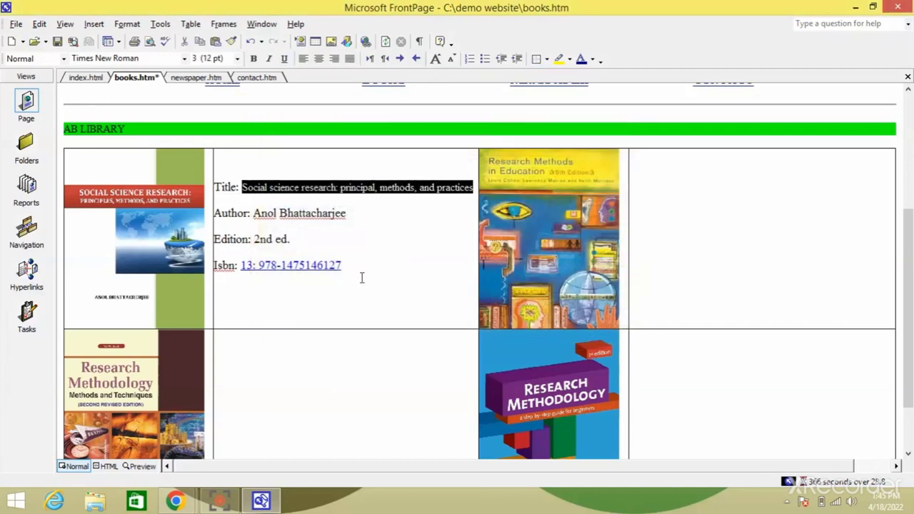
Remove the hyperlink from the first book's Isbn number
{"action": "right_click", "coordinate": [272, 263]}
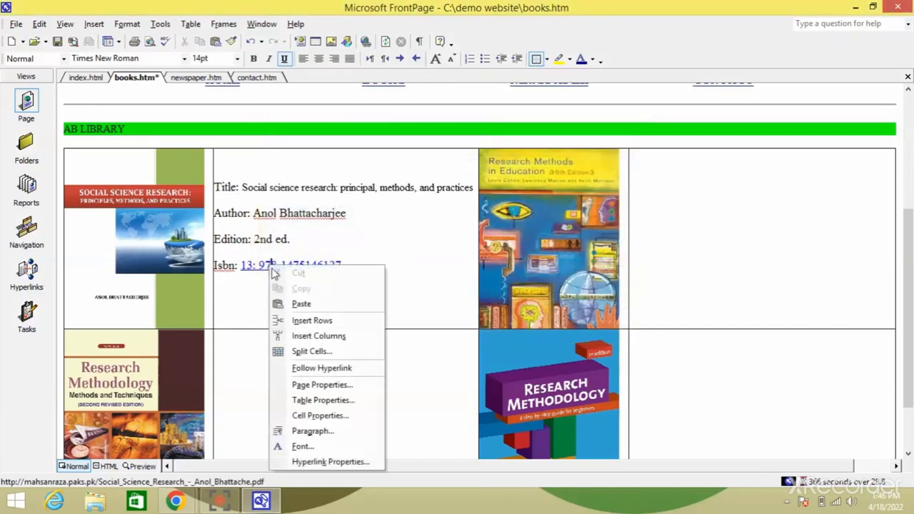
{"action": "left_click", "coordinate": [326, 461]}
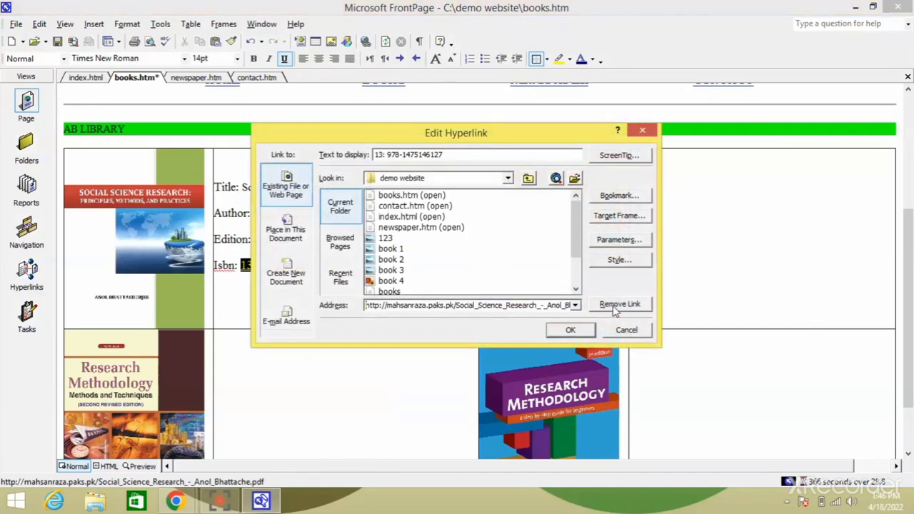
{"action": "left_click", "coordinate": [614, 303]}
{"action": "left_click", "coordinate": [285, 341]}
{"action": "scroll", "coordinate": [247, 316], "scroll_direction": "down", "scroll_amount": 3}
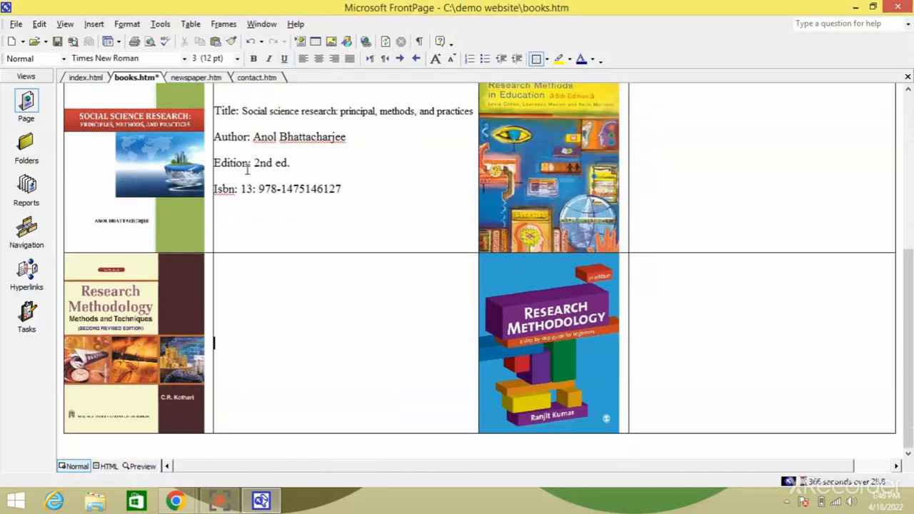
{"action": "scroll", "coordinate": [247, 168], "scroll_direction": "up", "scroll_amount": 2}
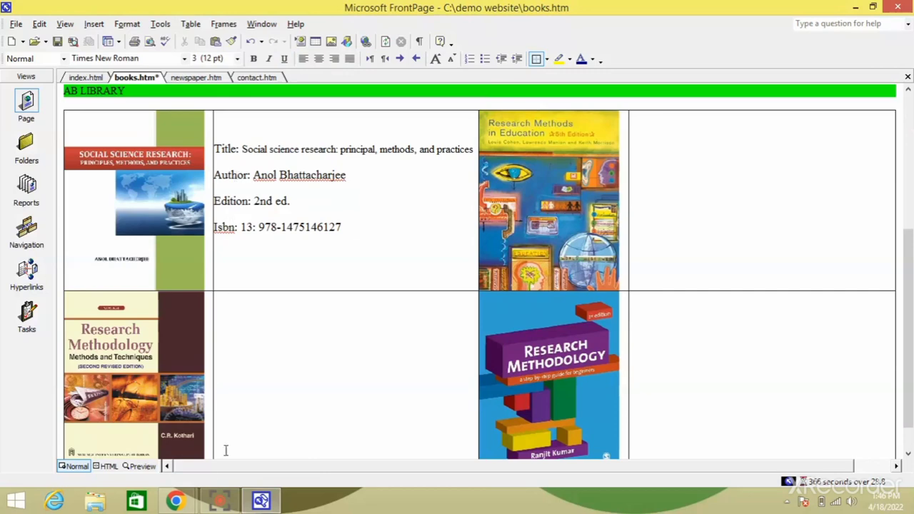
{"action": "left_click", "coordinate": [176, 501]}
Copy the Research method in education book's Title through Isbn from the Chrome reference page
{"action": "left_click", "coordinate": [83, 455]}
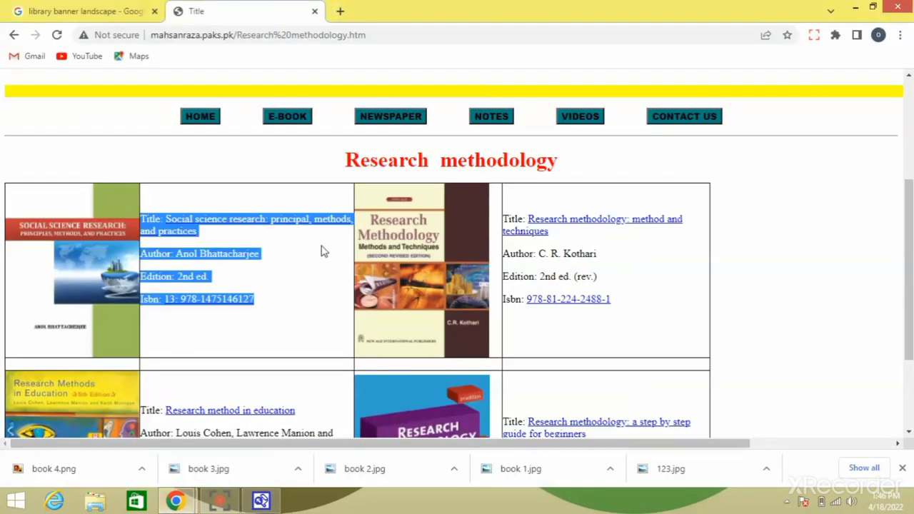
{"action": "scroll", "coordinate": [200, 322], "scroll_direction": "down", "scroll_amount": 3}
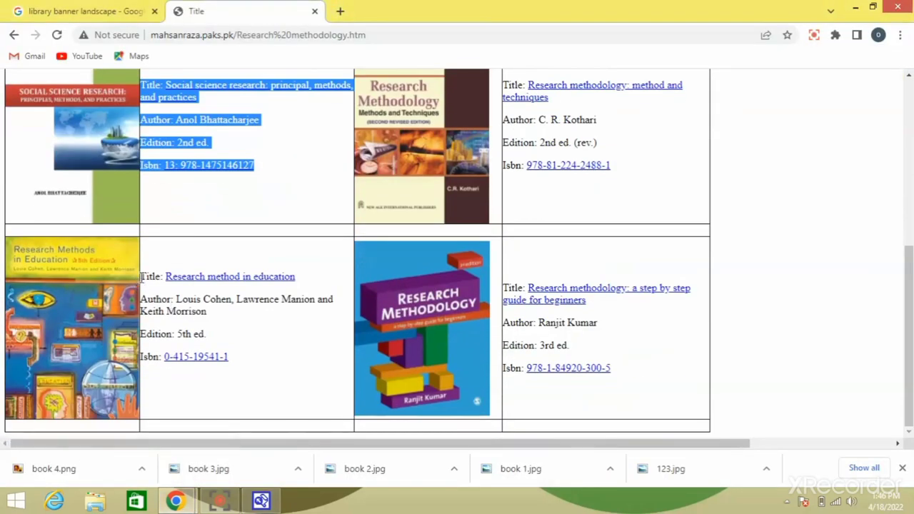
{"action": "left_click_drag", "start_coordinate": [139, 275], "coordinate": [280, 376]}
{"action": "key", "text": "ctrl+c"}
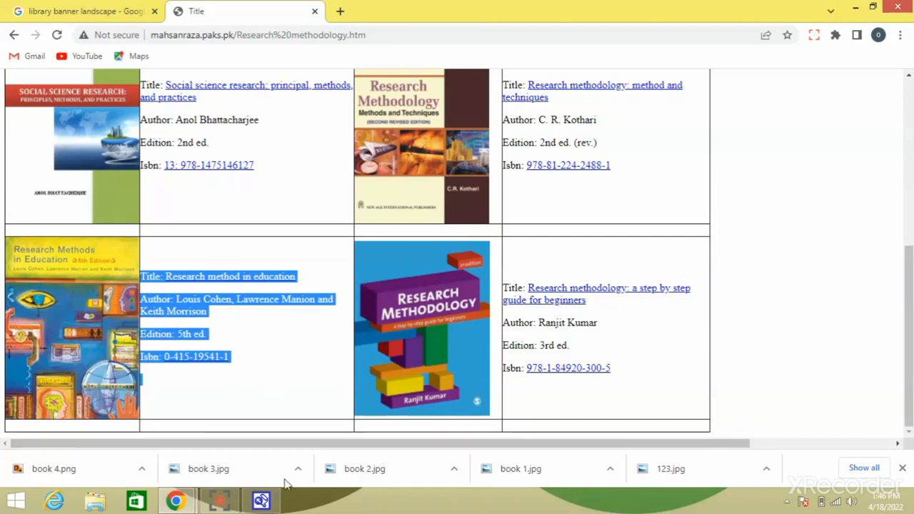
{"action": "left_click", "coordinate": [261, 501]}
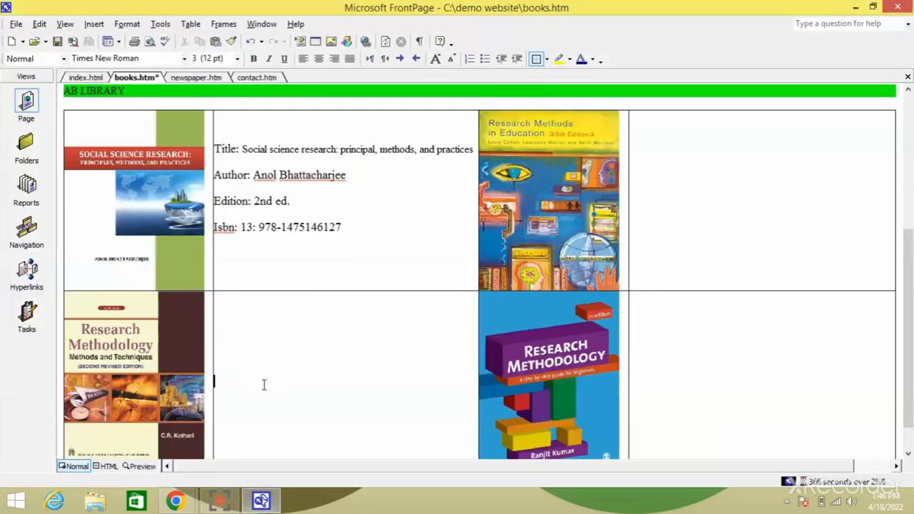
Paste the Research method in education details into the second-row cell and unlink its title
{"action": "key", "text": "ctrl+v"}
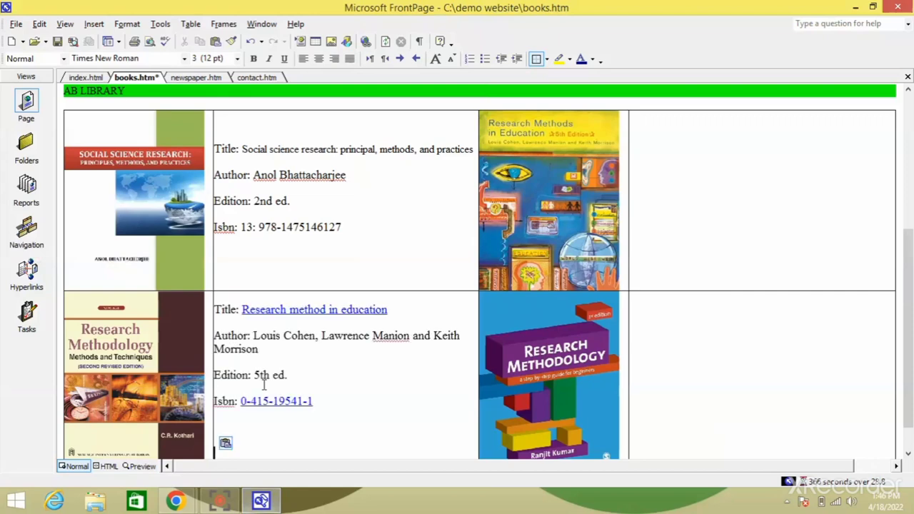
{"action": "key", "text": "Return"}
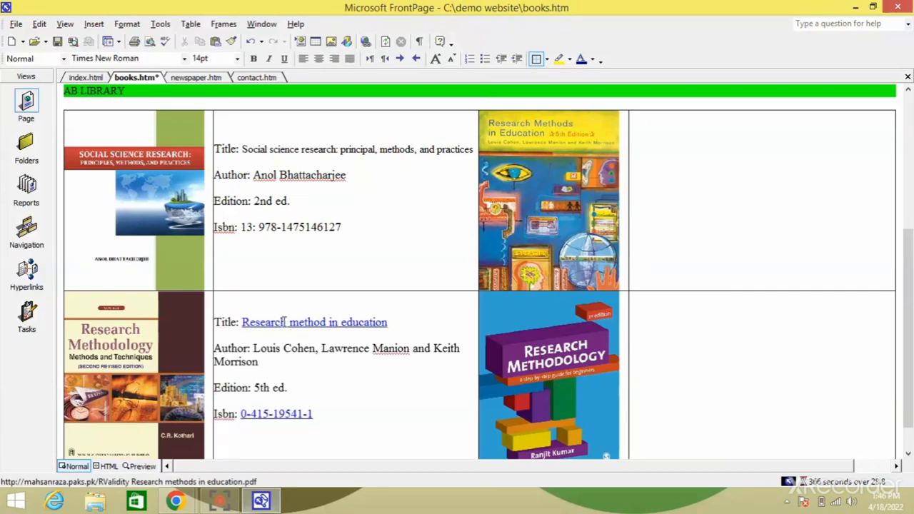
{"action": "right_click", "coordinate": [302, 323]}
{"action": "left_click", "coordinate": [329, 312]}
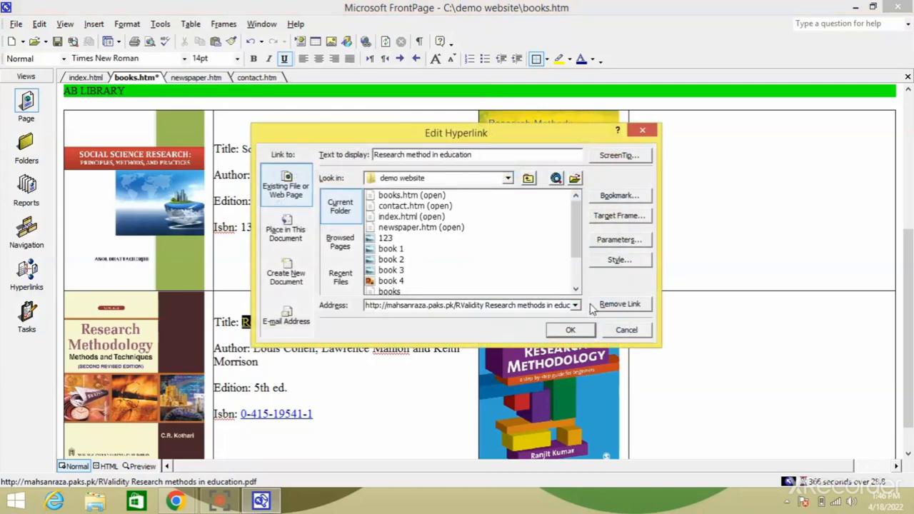
{"action": "left_click", "coordinate": [600, 302]}
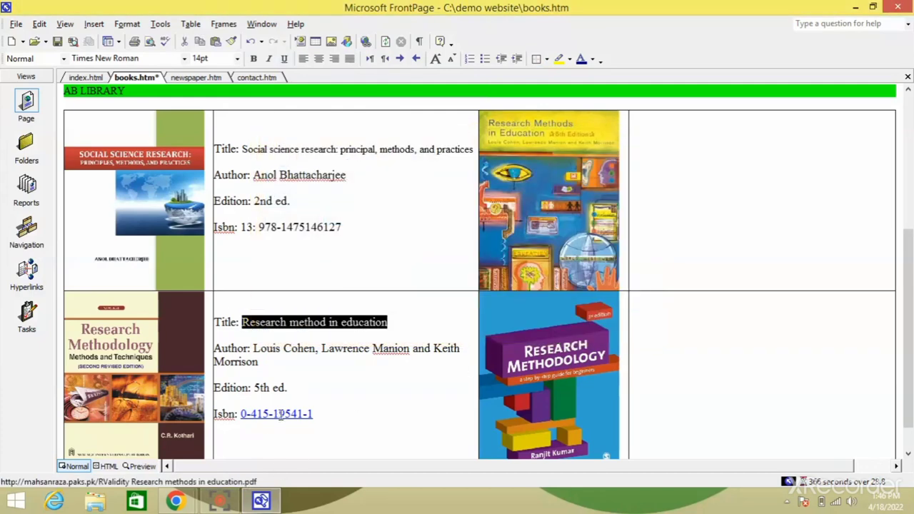
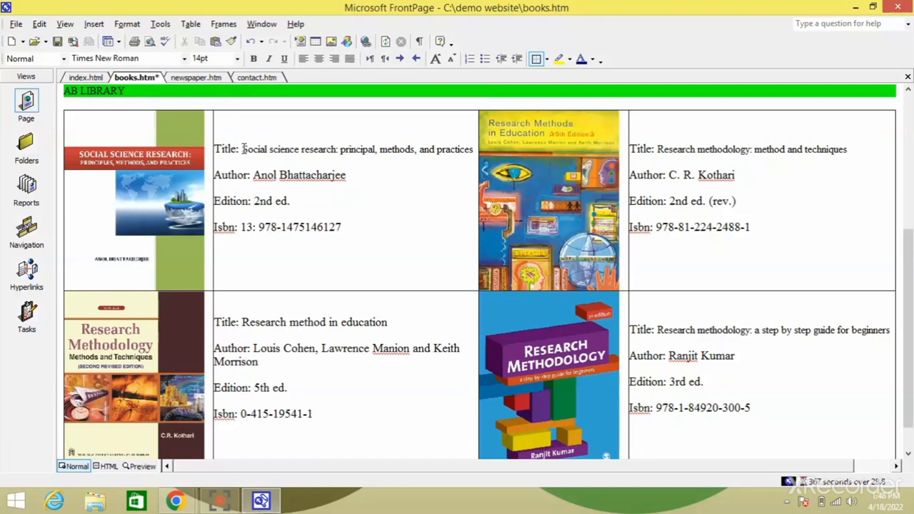
Hyperlink the first book's title to the Social Science Research PDF
{"action": "left_click_drag", "start_coordinate": [243, 150], "coordinate": [420, 158]}
{"action": "scroll", "coordinate": [178, 193], "scroll_direction": "up", "scroll_amount": 2}
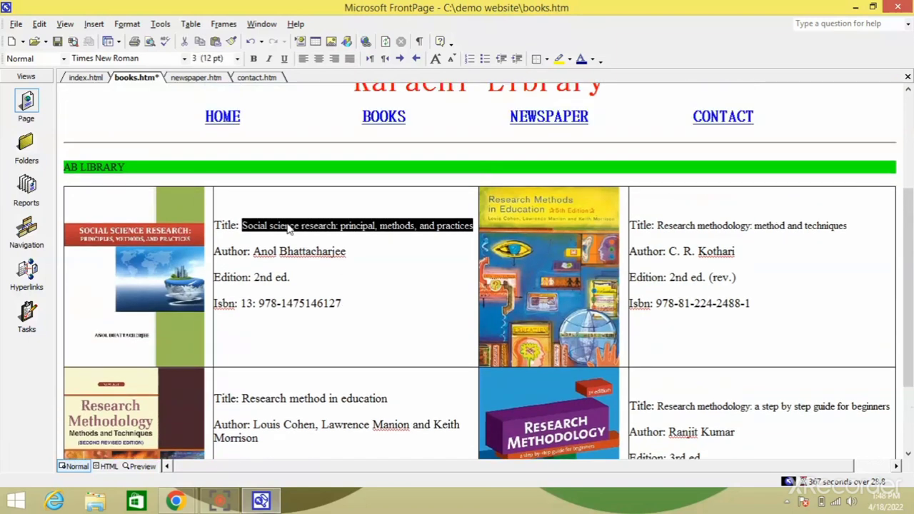
{"action": "right_click", "coordinate": [289, 227]}
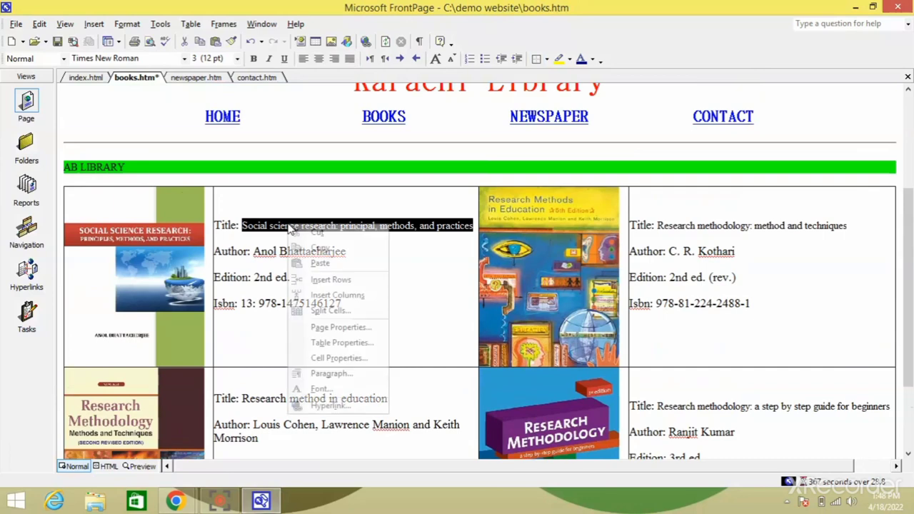
{"action": "left_click", "coordinate": [332, 406]}
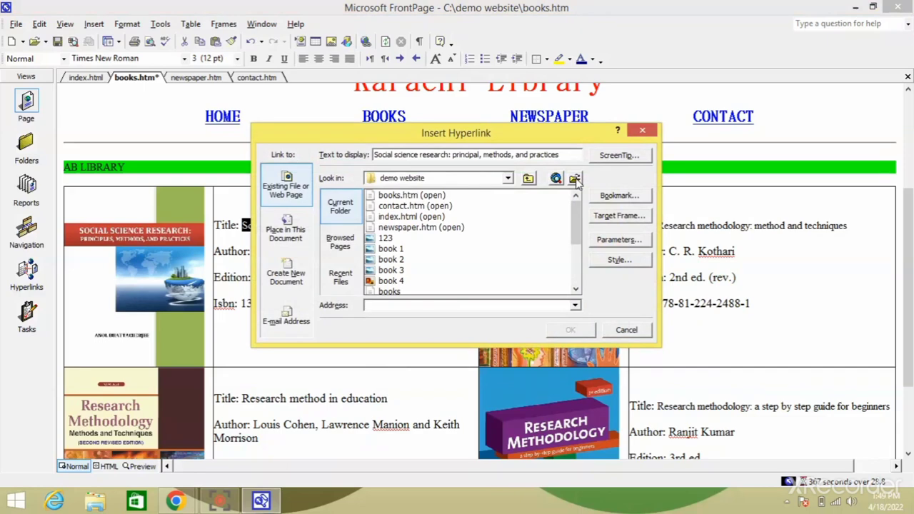
{"action": "left_click", "coordinate": [575, 178]}
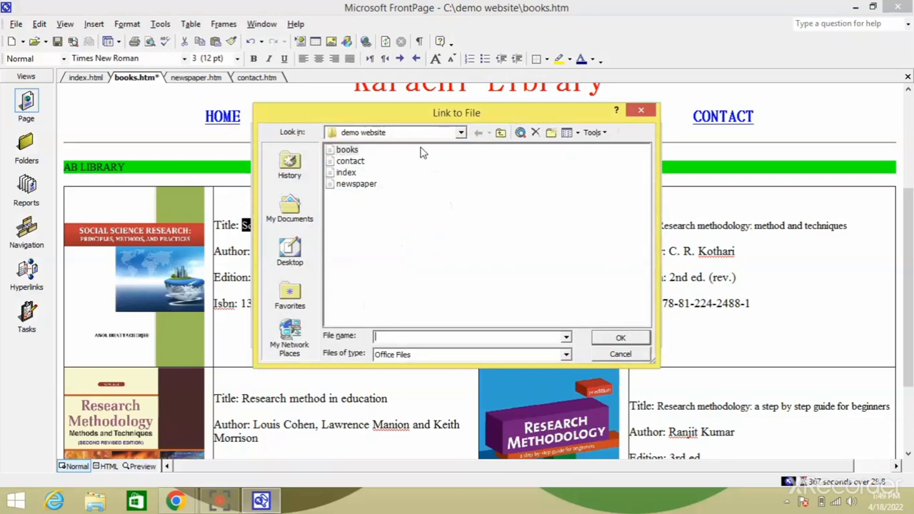
{"action": "left_click", "coordinate": [427, 355]}
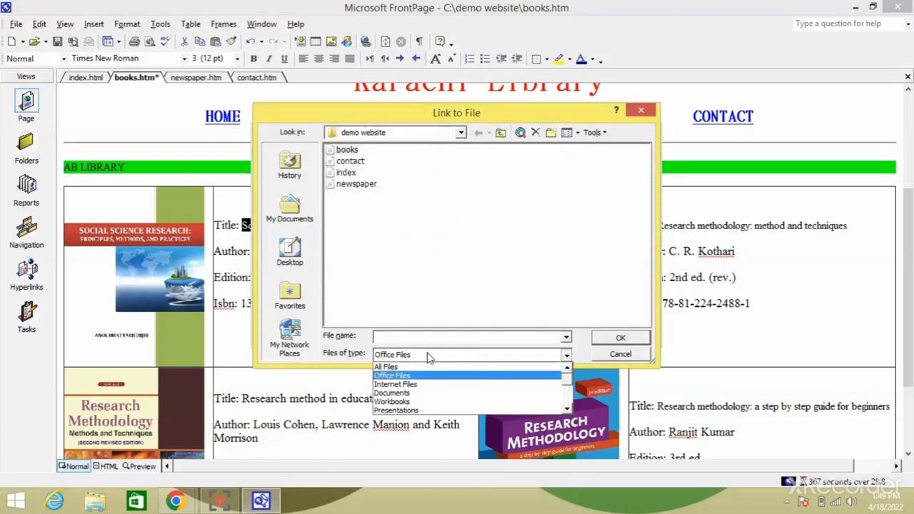
{"action": "left_click", "coordinate": [393, 367]}
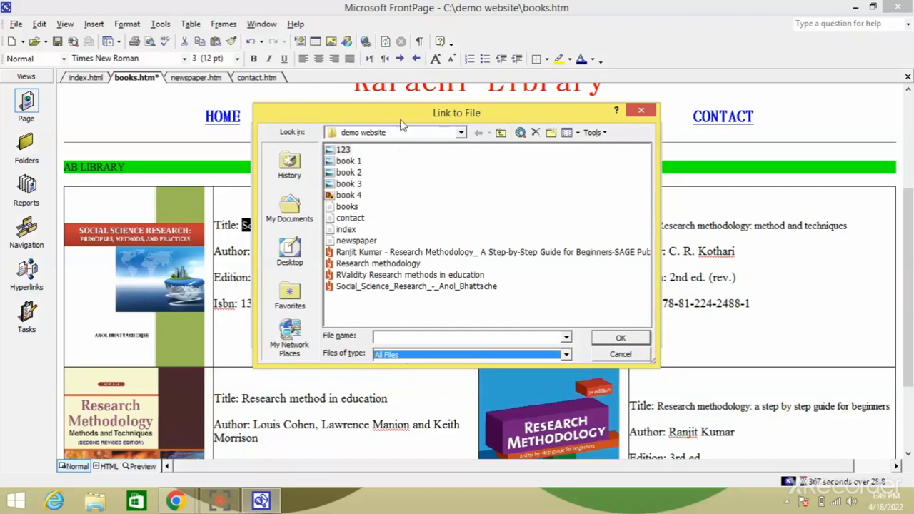
{"action": "left_click_drag", "start_coordinate": [401, 125], "coordinate": [600, 94]}
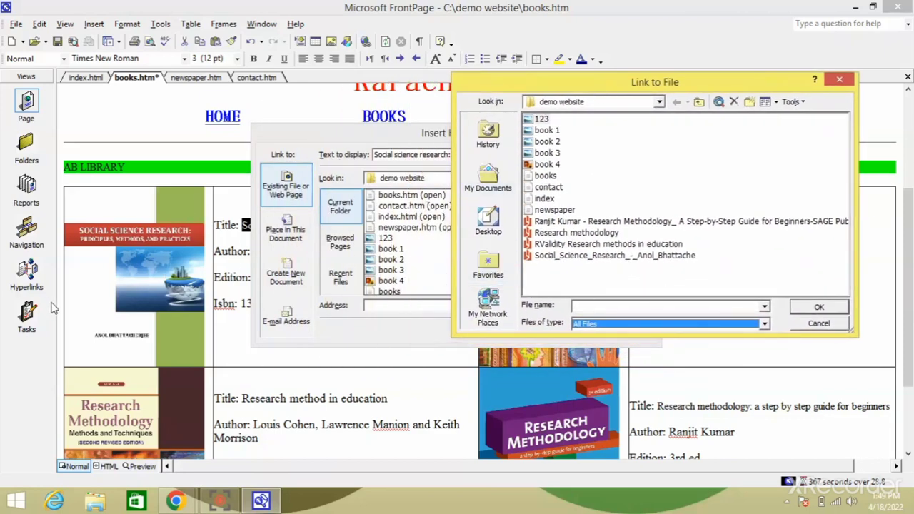
{"action": "left_click", "coordinate": [661, 261]}
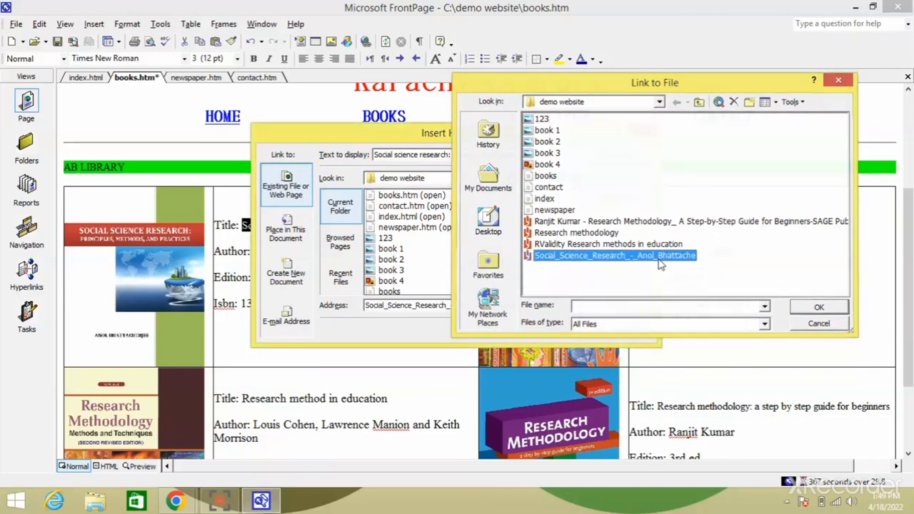
{"action": "double_click", "coordinate": [661, 261]}
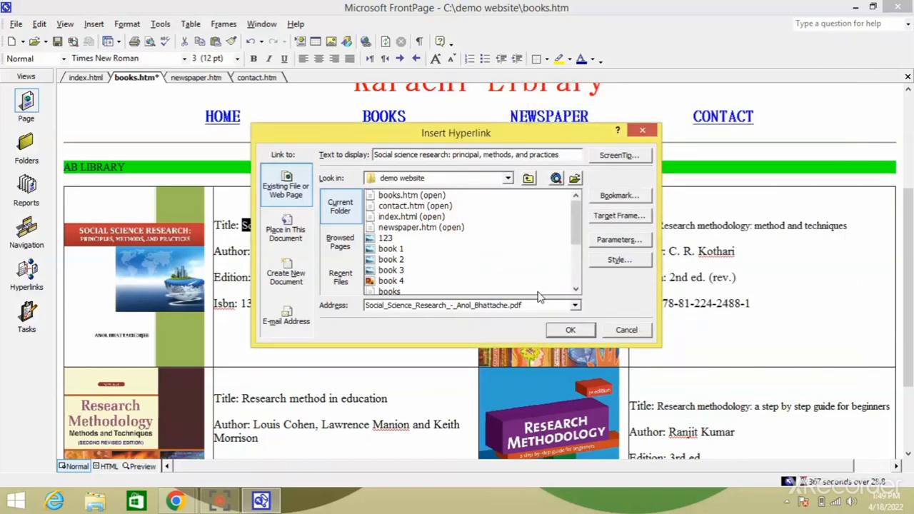
{"action": "left_click", "coordinate": [571, 331]}
Link the first book's cover image to Social_Science_Research_-_Anol_Bhattache.pdf as well
{"action": "scroll", "coordinate": [338, 322], "scroll_direction": "down", "scroll_amount": 1}
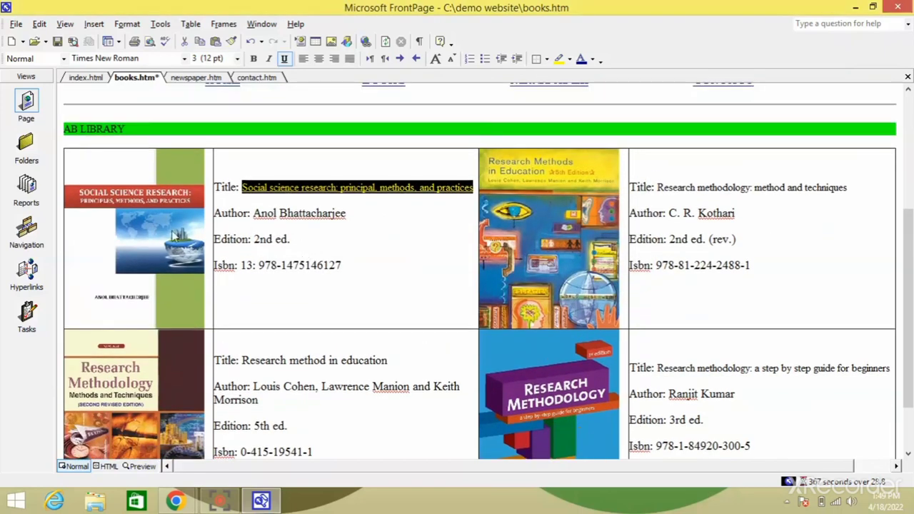
{"action": "right_click", "coordinate": [119, 230]}
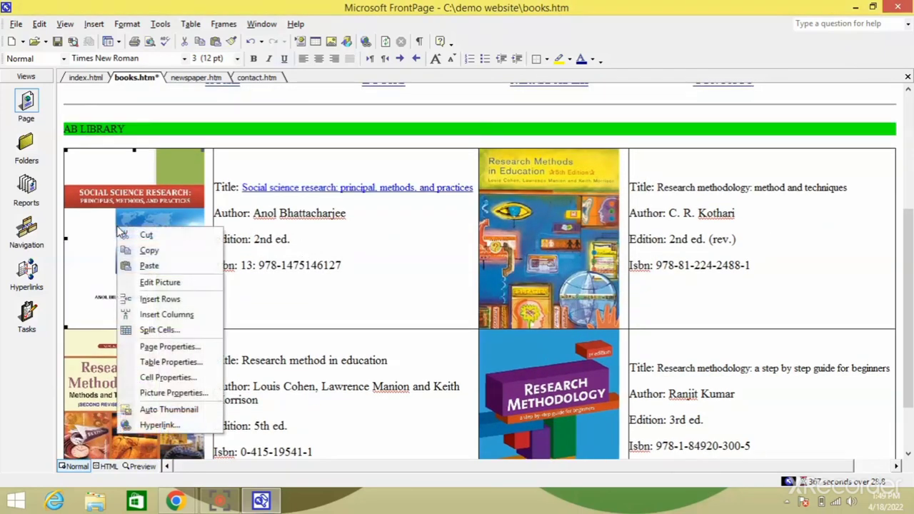
{"action": "left_click", "coordinate": [159, 425]}
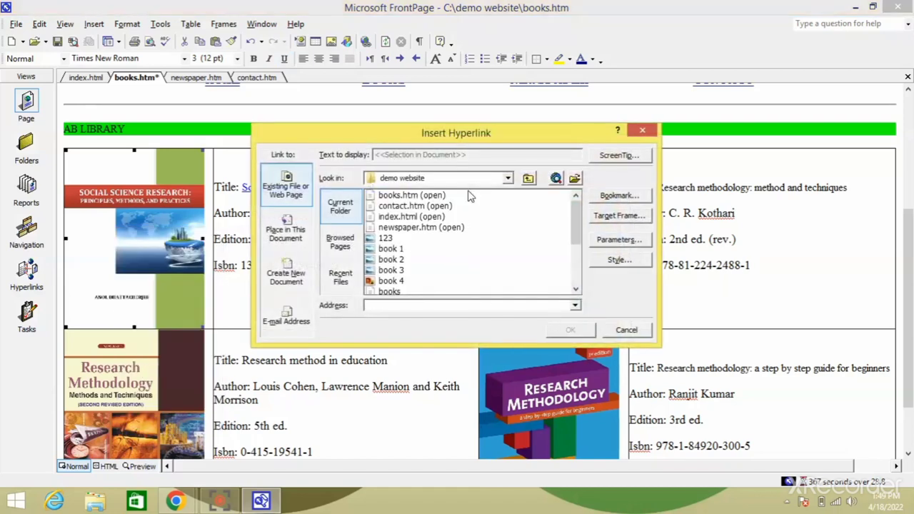
{"action": "left_click", "coordinate": [574, 178]}
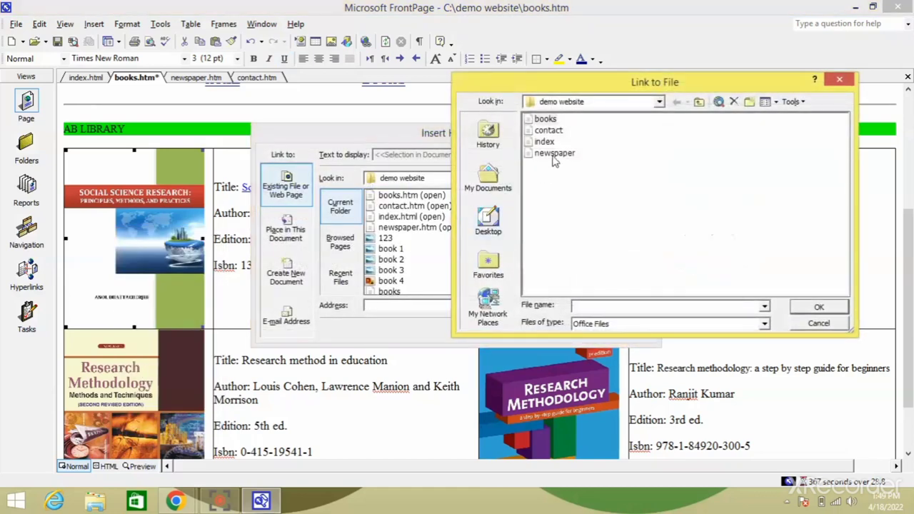
{"action": "left_click", "coordinate": [625, 330]}
{"action": "left_click", "coordinate": [600, 336]}
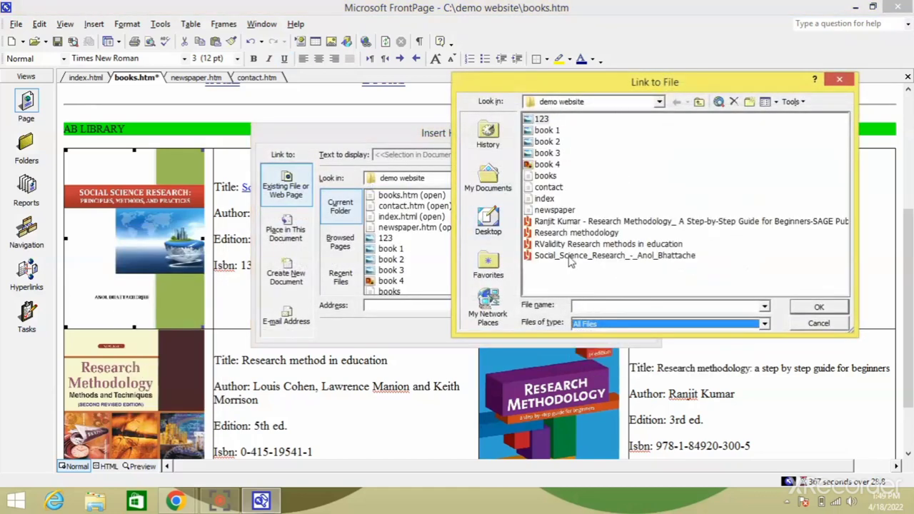
{"action": "double_click", "coordinate": [569, 257]}
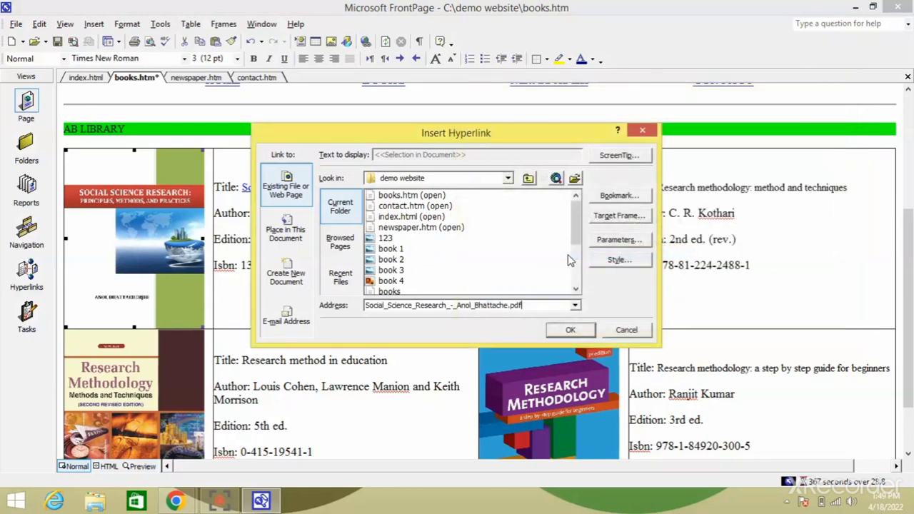
{"action": "left_click", "coordinate": [568, 331]}
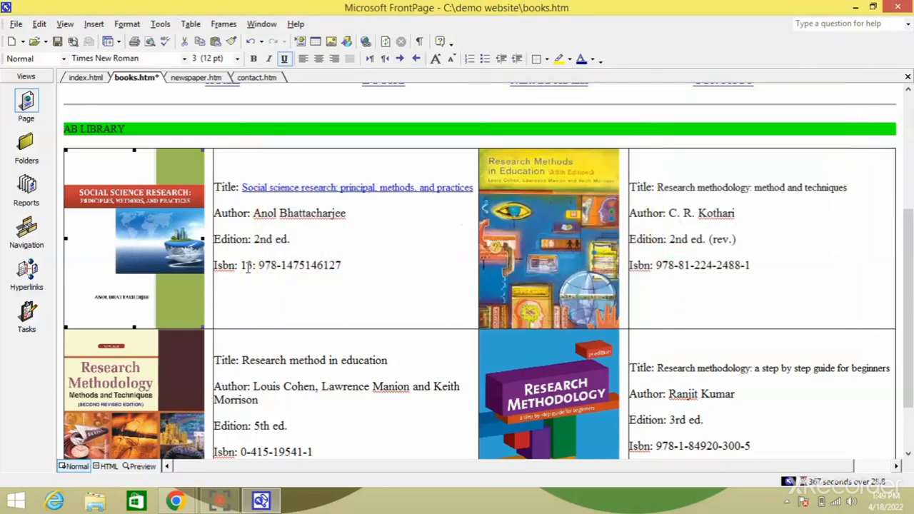
{"action": "scroll", "coordinate": [251, 239], "scroll_direction": "down", "scroll_amount": 3}
{"action": "scroll", "coordinate": [250, 243], "scroll_direction": "up", "scroll_amount": 3}
{"action": "scroll", "coordinate": [214, 357], "scroll_direction": "down", "scroll_amount": 3}
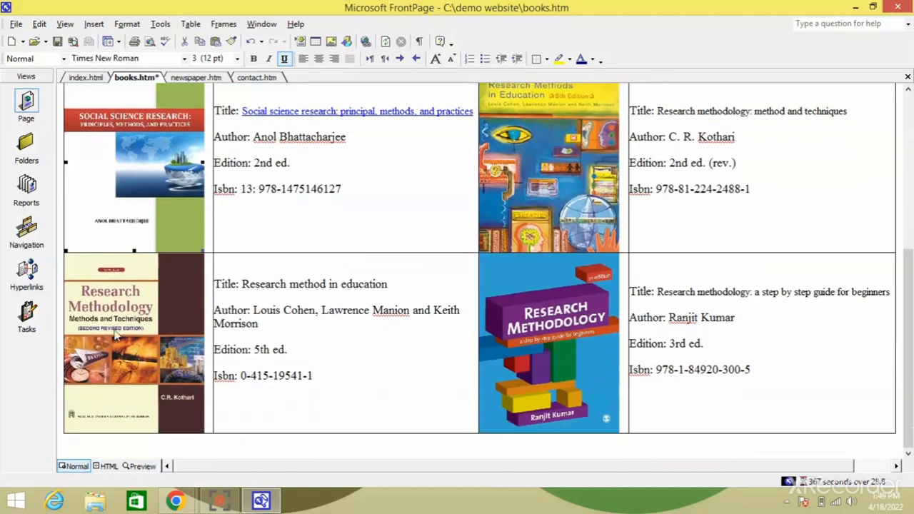
Hyperlink the title 'Research method in education' to RValidity Research methods in education.pdf
{"action": "left_click", "coordinate": [241, 284]}
{"action": "left_click_drag", "start_coordinate": [241, 284], "coordinate": [214, 284]}
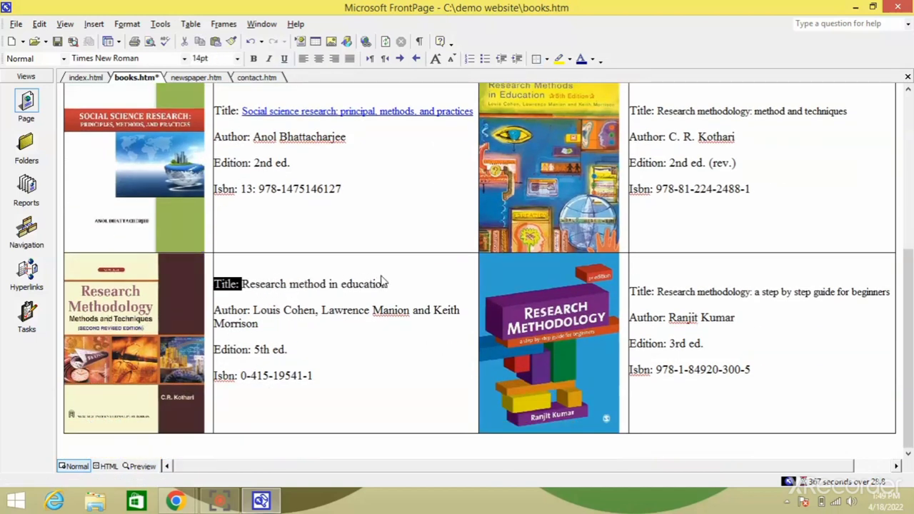
{"action": "left_click_drag", "start_coordinate": [382, 280], "coordinate": [389, 285]}
{"action": "right_click", "coordinate": [350, 290]}
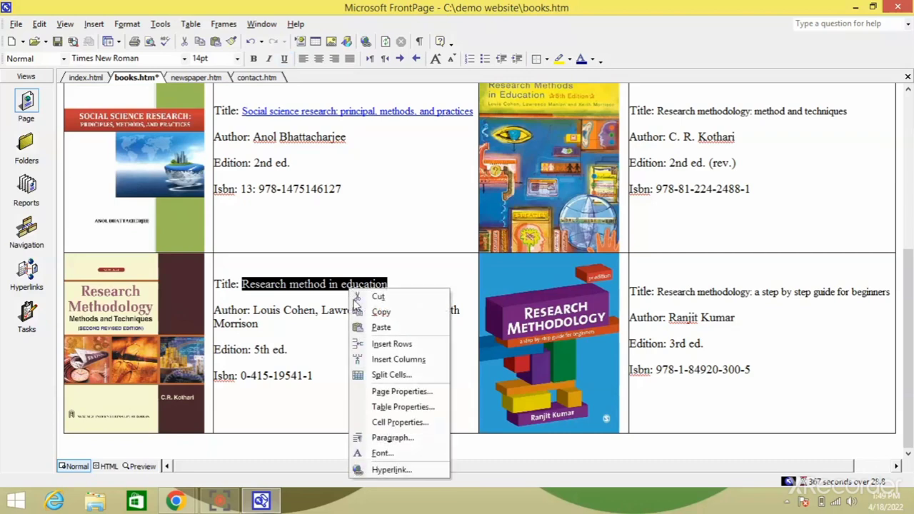
{"action": "left_click", "coordinate": [391, 470]}
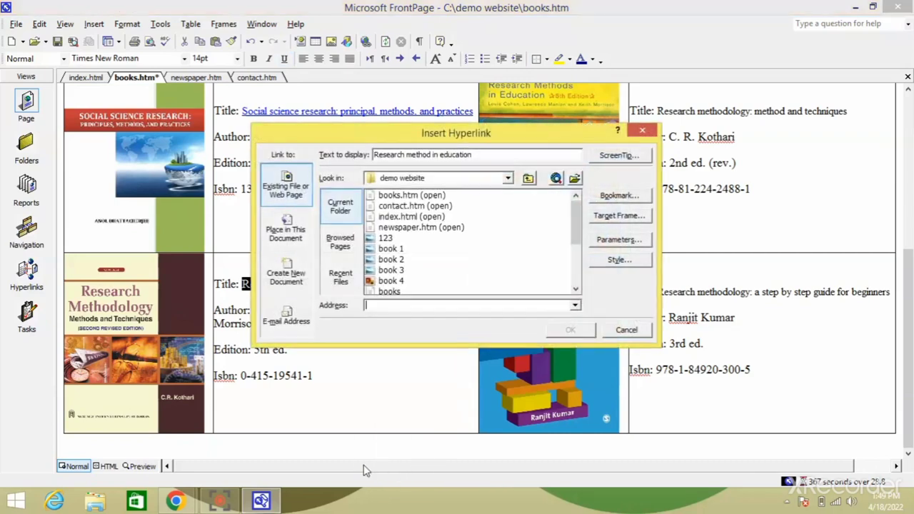
{"action": "left_click", "coordinate": [577, 179]}
{"action": "left_click", "coordinate": [643, 323]}
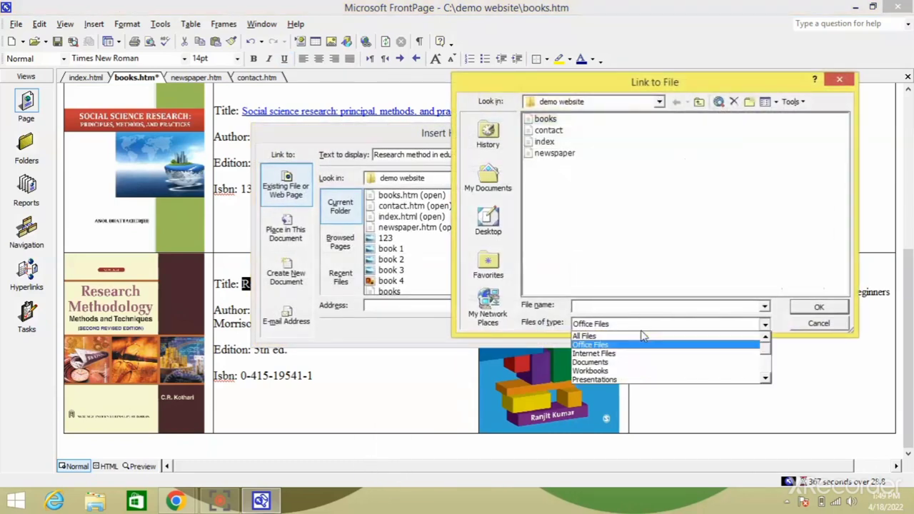
{"action": "left_click", "coordinate": [607, 336]}
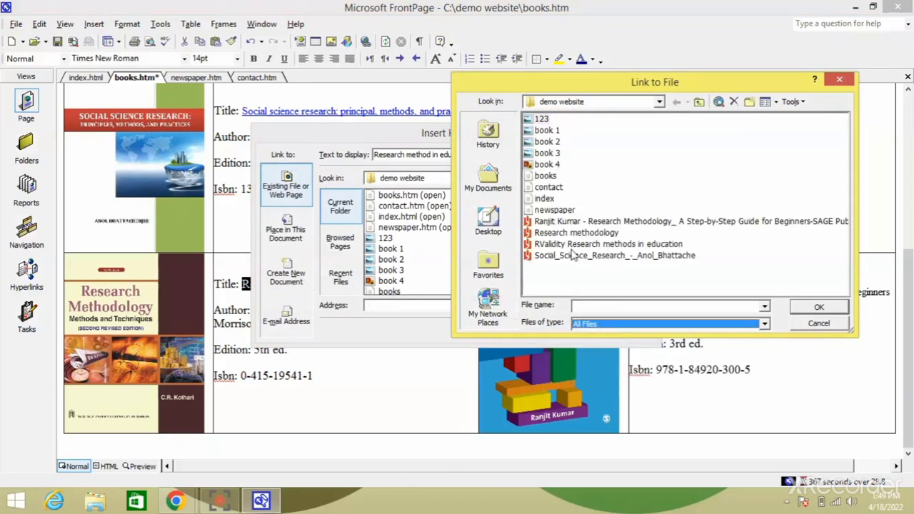
{"action": "left_click", "coordinate": [594, 244]}
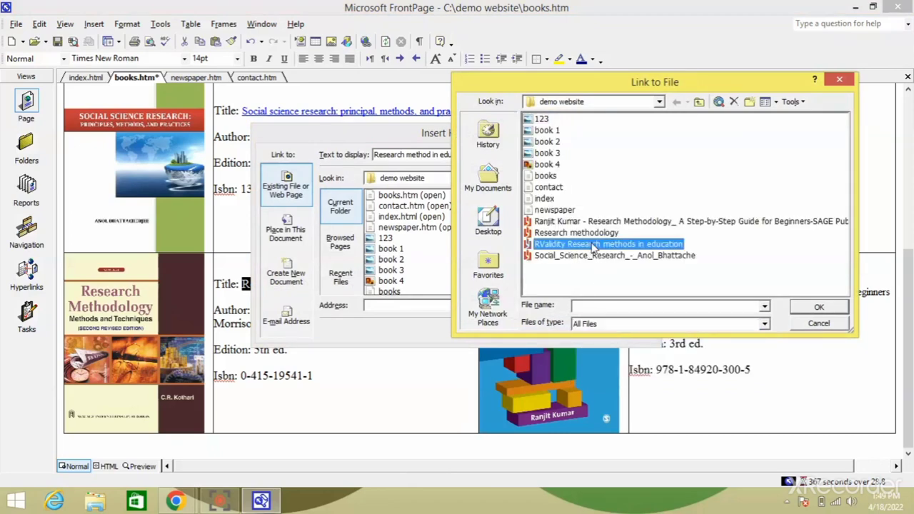
{"action": "left_click", "coordinate": [819, 307]}
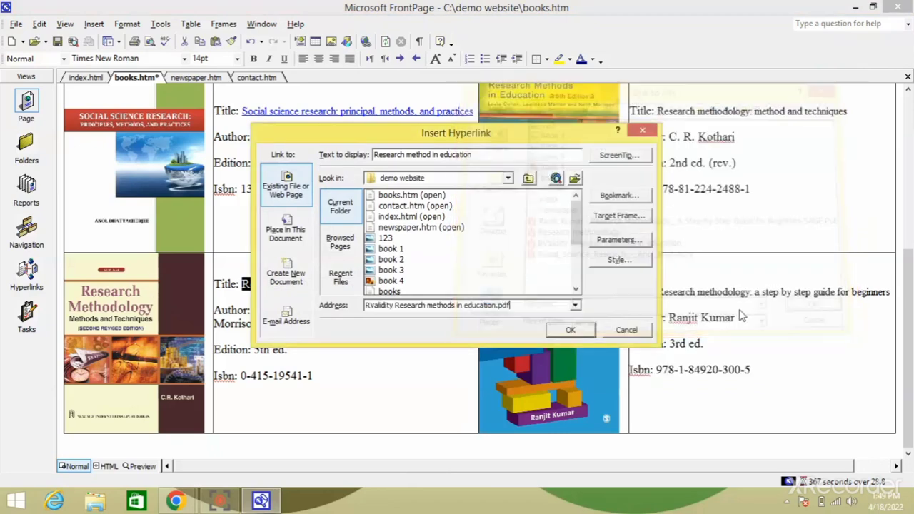
{"action": "left_click", "coordinate": [569, 331]}
Link the second book's cover image to the same RValidity PDF
{"action": "right_click", "coordinate": [112, 345]}
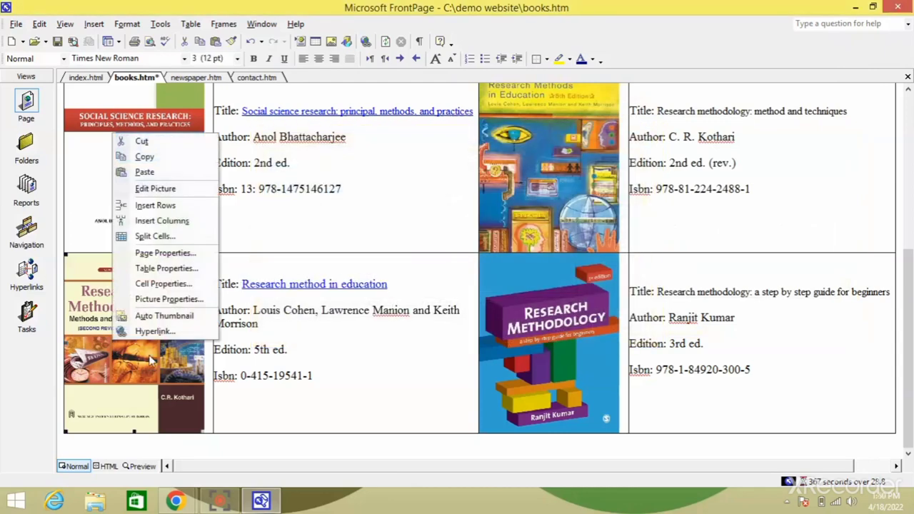
{"action": "left_click", "coordinate": [153, 333]}
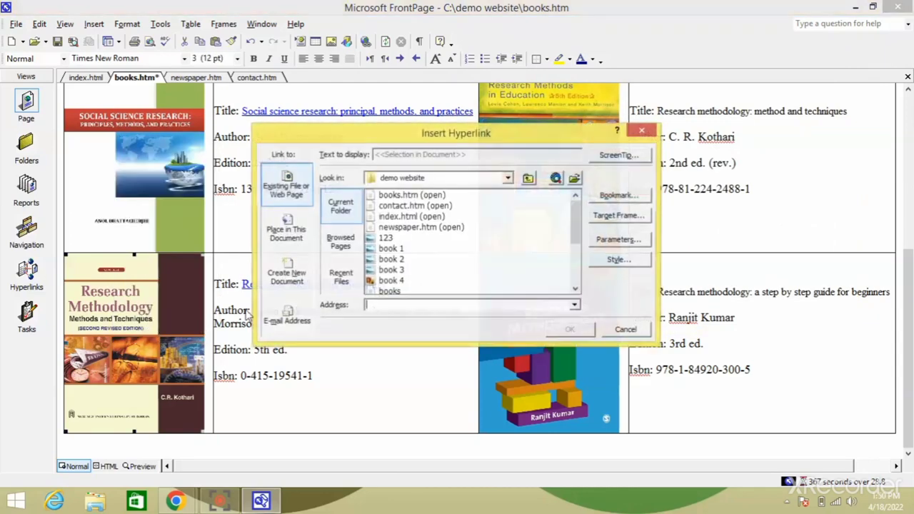
{"action": "left_click", "coordinate": [575, 179]}
{"action": "left_click", "coordinate": [609, 329]}
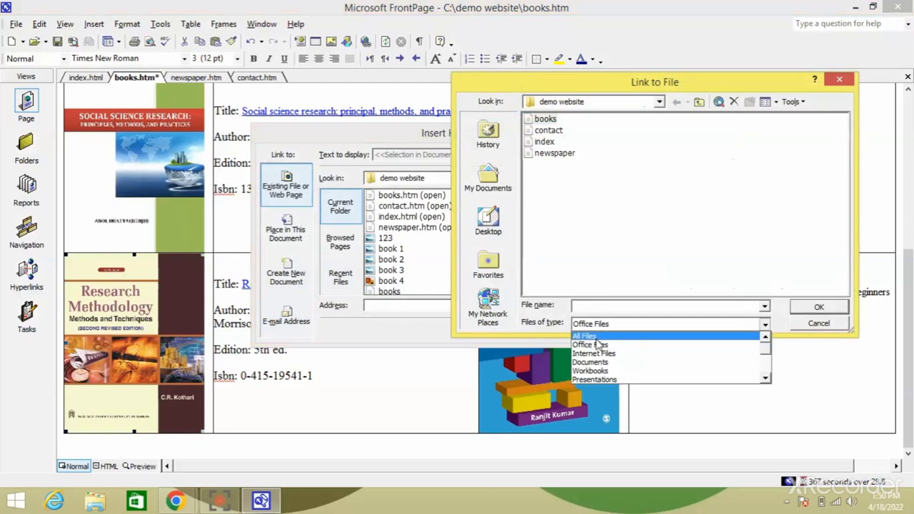
{"action": "left_click", "coordinate": [595, 337]}
{"action": "double_click", "coordinate": [566, 244]}
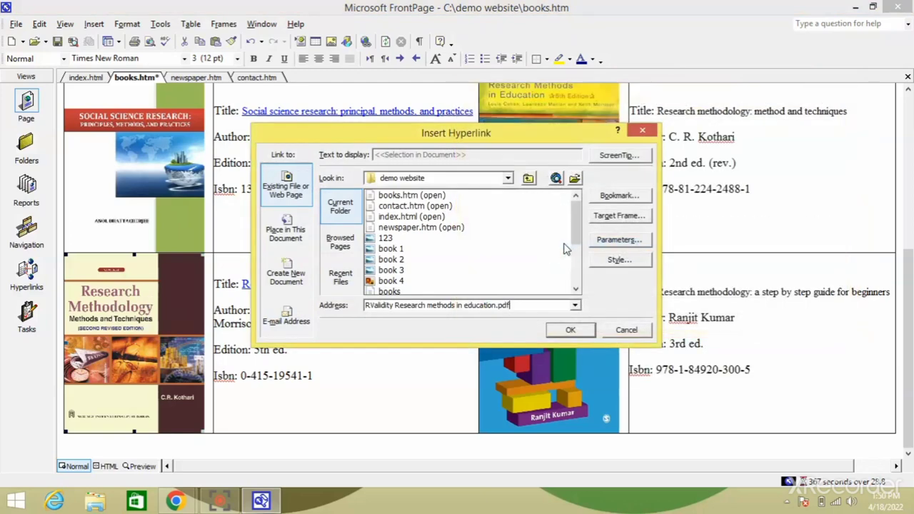
{"action": "left_click", "coordinate": [570, 330]}
{"action": "scroll", "coordinate": [206, 348], "scroll_direction": "up", "scroll_amount": 2}
{"action": "left_click", "coordinate": [179, 300]}
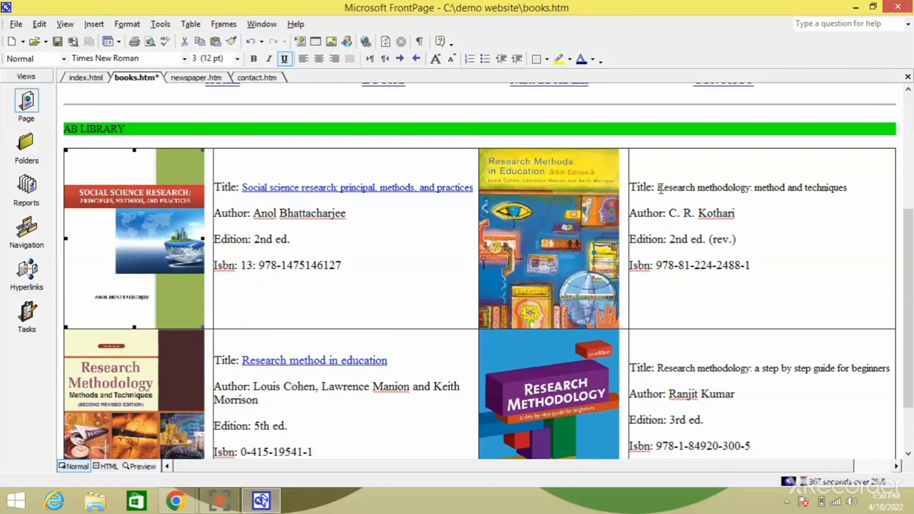
Hyperlink the title 'Research methodology: method and techniques' to Research methodology.pdf
{"action": "left_click_drag", "start_coordinate": [661, 188], "coordinate": [853, 196]}
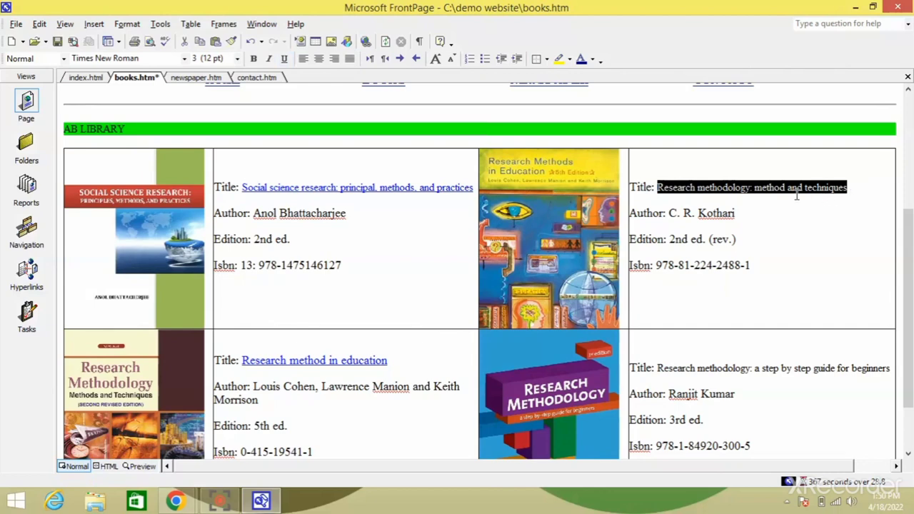
{"action": "right_click", "coordinate": [757, 187]}
{"action": "left_click", "coordinate": [799, 365]}
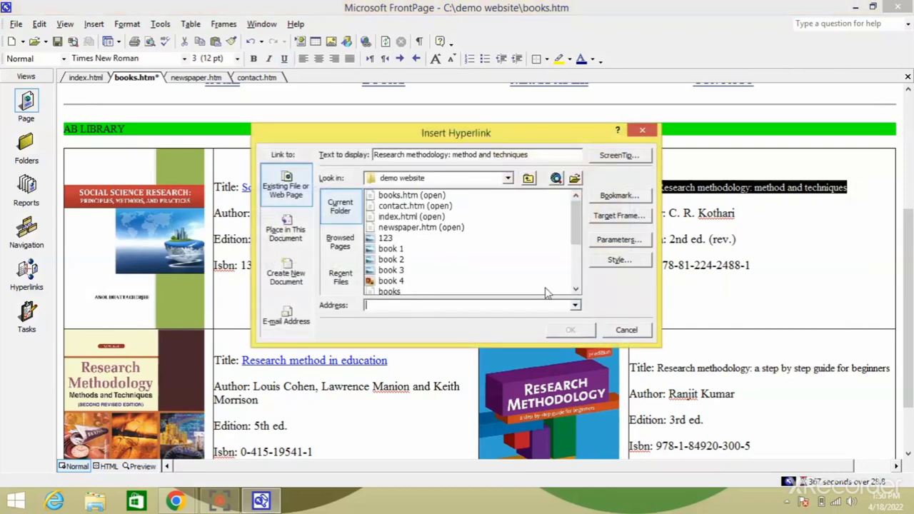
{"action": "left_click", "coordinate": [575, 178]}
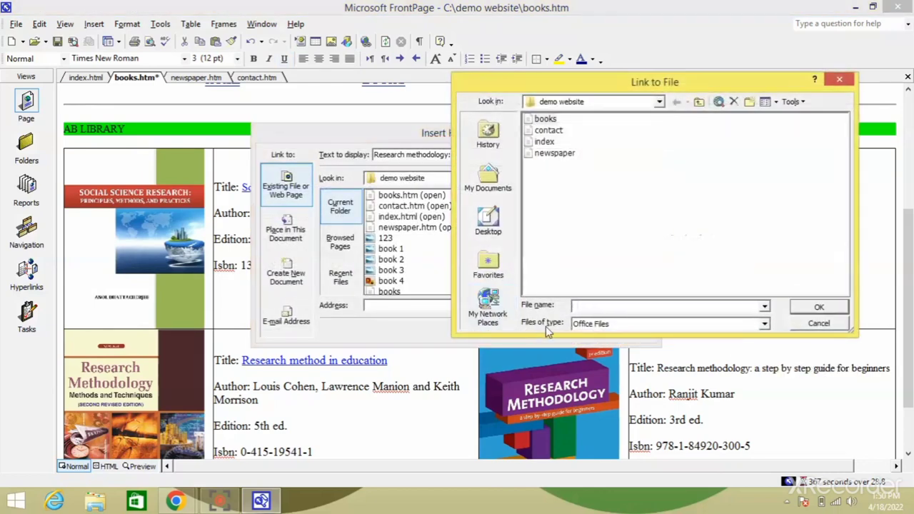
{"action": "left_click", "coordinate": [590, 324]}
{"action": "left_click", "coordinate": [585, 336]}
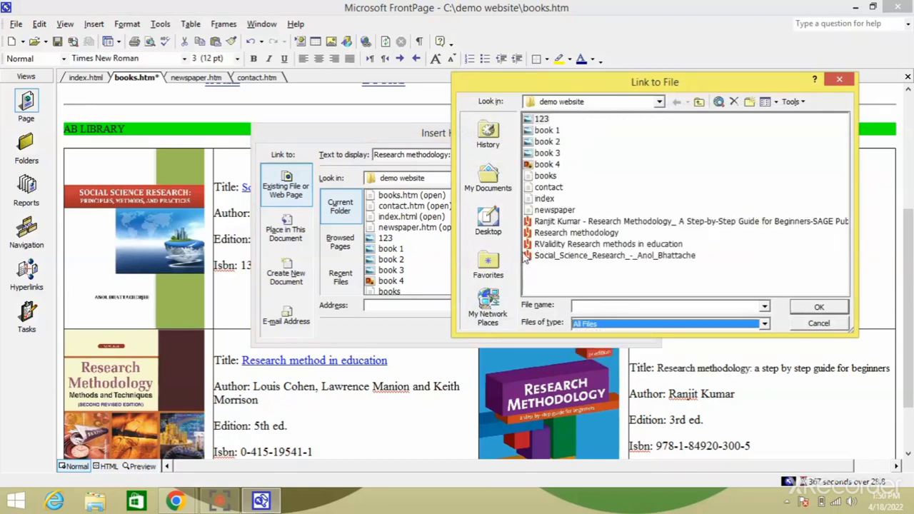
{"action": "left_click_drag", "start_coordinate": [616, 95], "coordinate": [441, 58]}
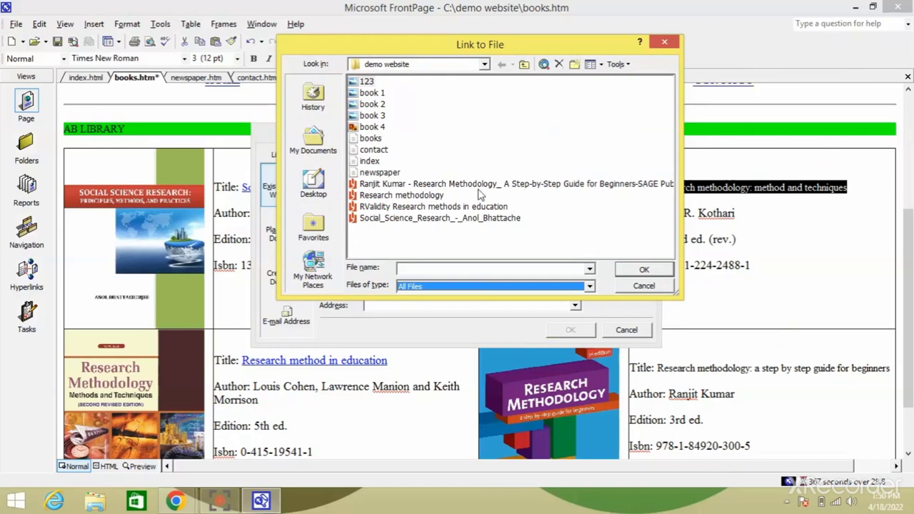
{"action": "left_click", "coordinate": [429, 203]}
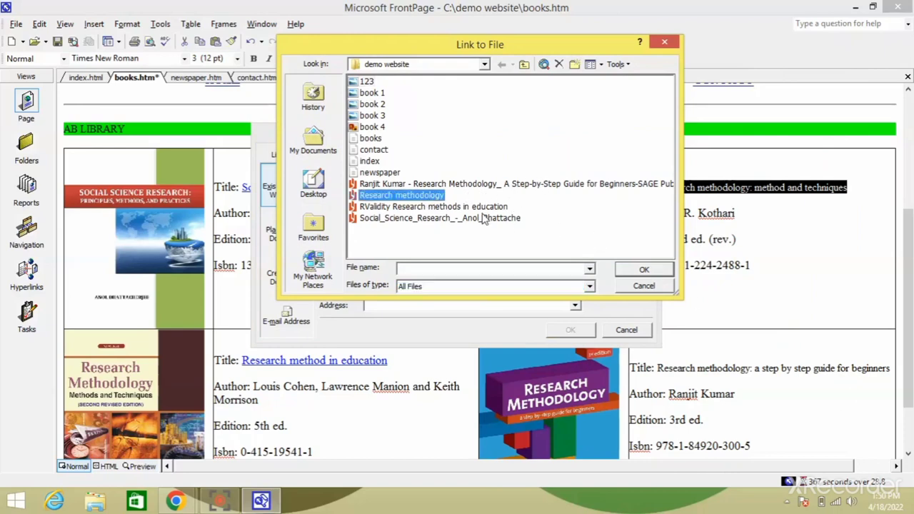
{"action": "left_click", "coordinate": [636, 272]}
{"action": "left_click", "coordinate": [578, 333]}
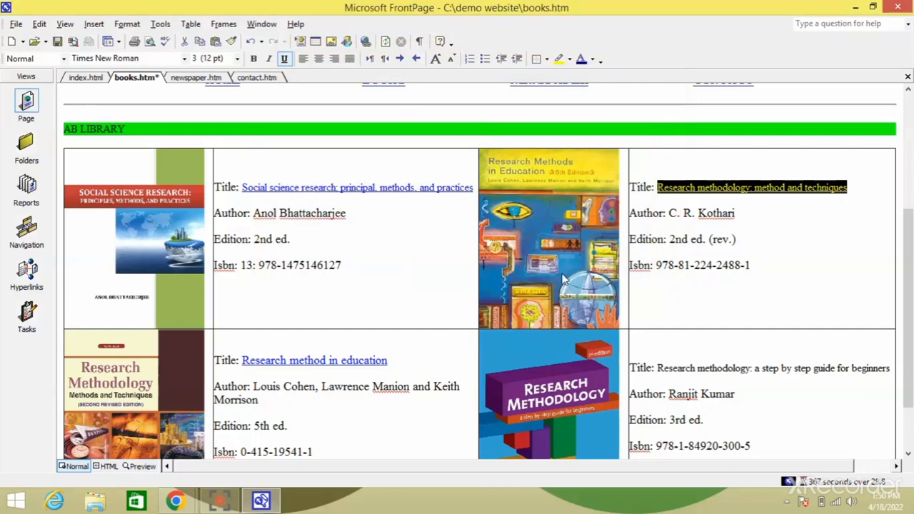
Link the third book's cover picture to Research methodology.pdf too
{"action": "right_click", "coordinate": [547, 237]}
{"action": "left_click", "coordinate": [600, 432]}
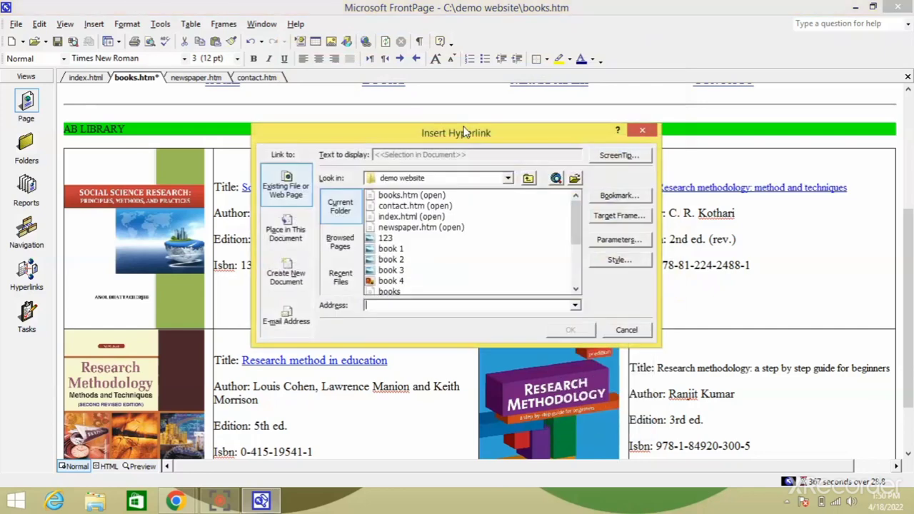
{"action": "left_click", "coordinate": [575, 178]}
{"action": "left_click", "coordinate": [465, 286]}
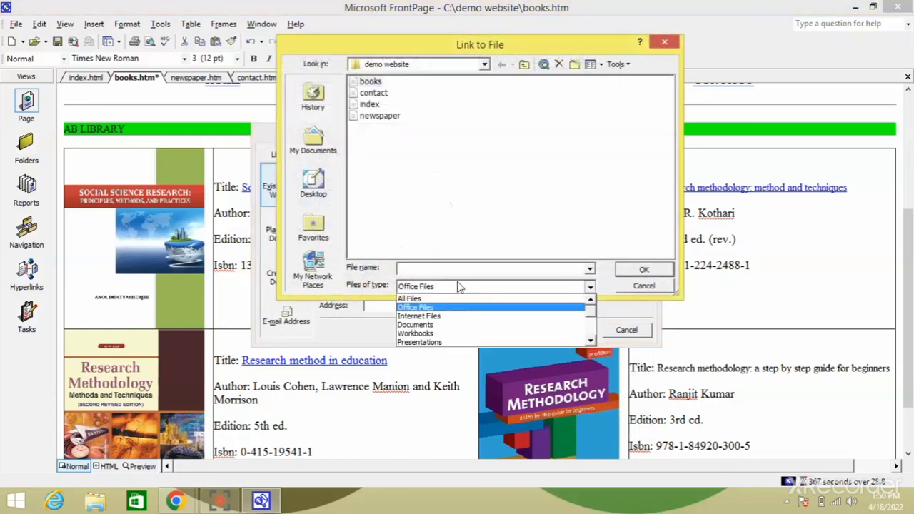
{"action": "left_click", "coordinate": [449, 298]}
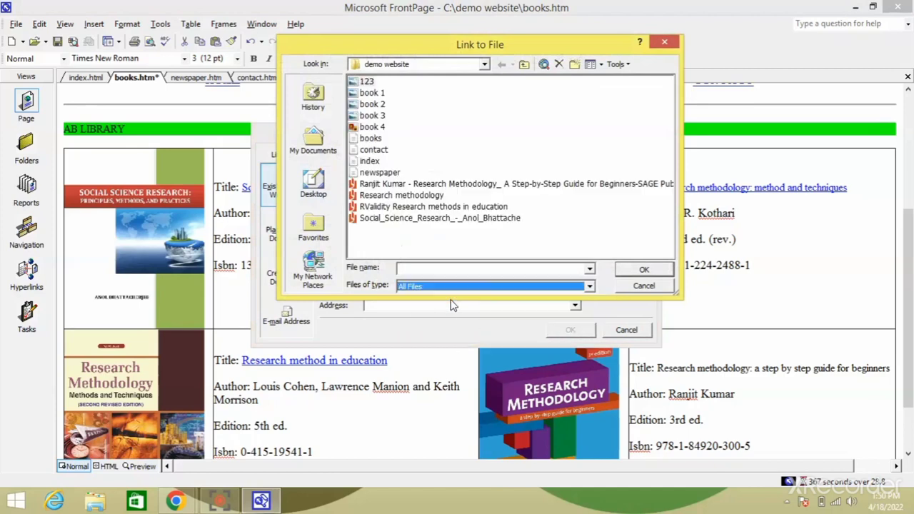
{"action": "double_click", "coordinate": [400, 195]}
{"action": "left_click", "coordinate": [570, 331]}
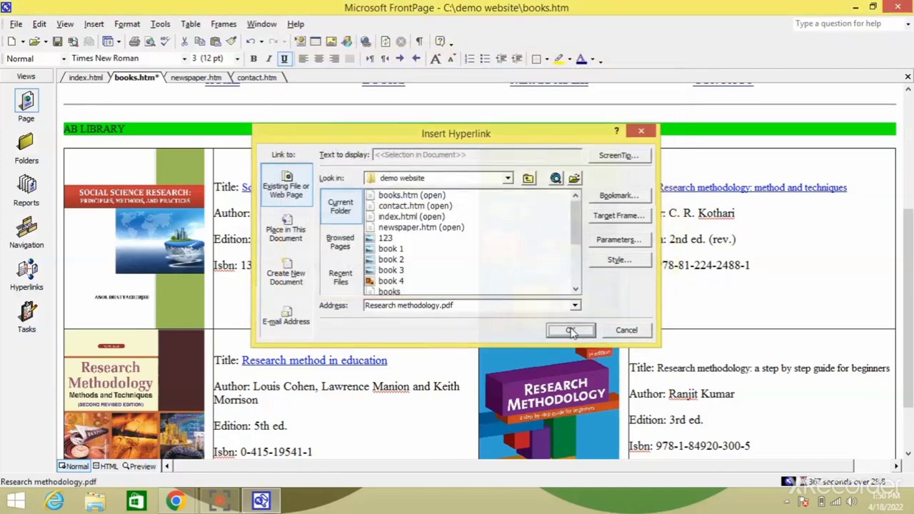
{"action": "scroll", "coordinate": [620, 346], "scroll_direction": "down", "scroll_amount": 2}
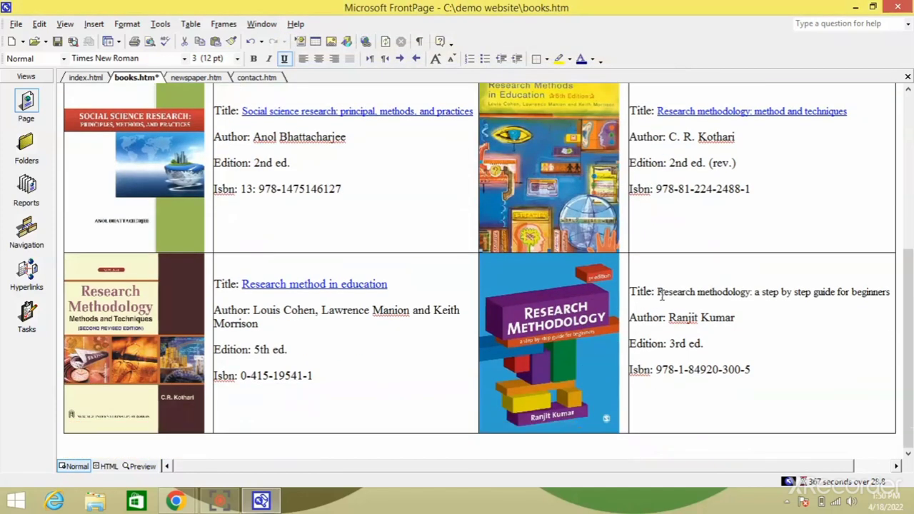
Hyperlink the title 'Research methodology: a step by step guide for beginners' to the step-by-step guide PDF
{"action": "left_click_drag", "start_coordinate": [657, 293], "coordinate": [834, 318]}
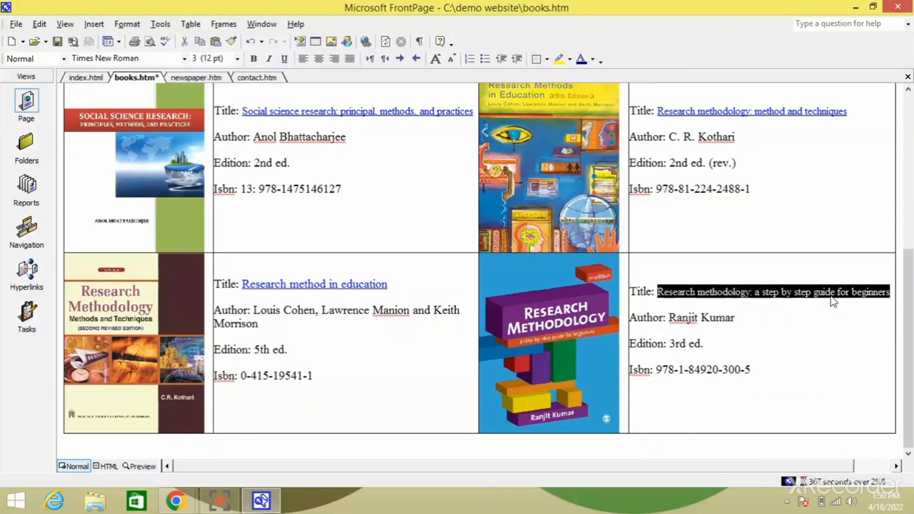
{"action": "right_click", "coordinate": [833, 302]}
{"action": "left_click", "coordinate": [843, 469]}
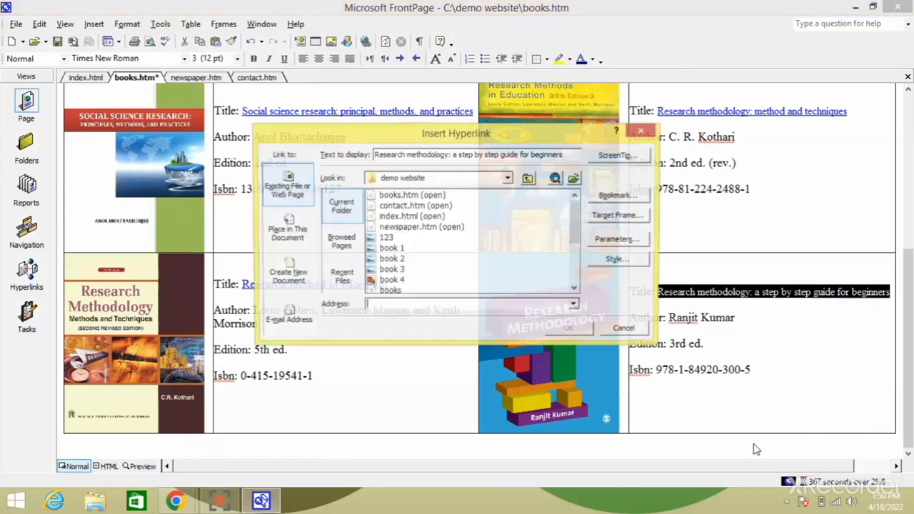
{"action": "left_click", "coordinate": [574, 178]}
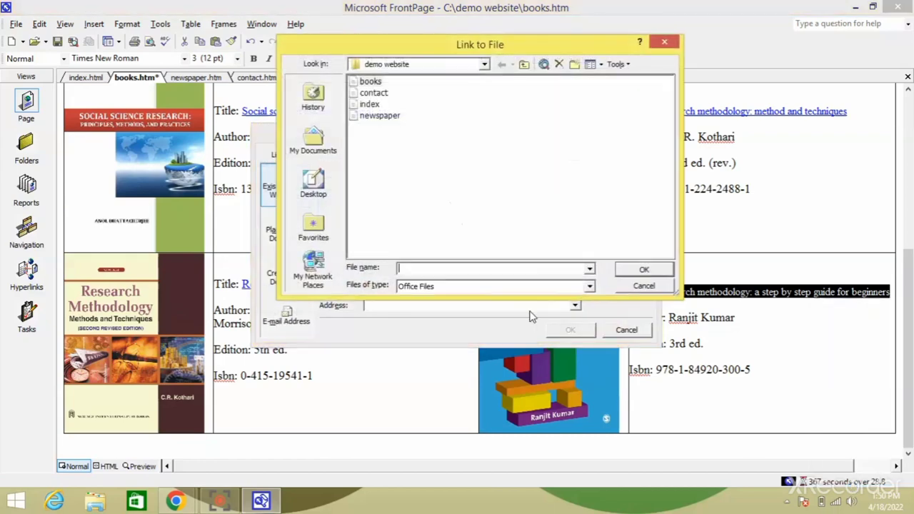
{"action": "left_click", "coordinate": [535, 286]}
{"action": "left_click", "coordinate": [490, 296]}
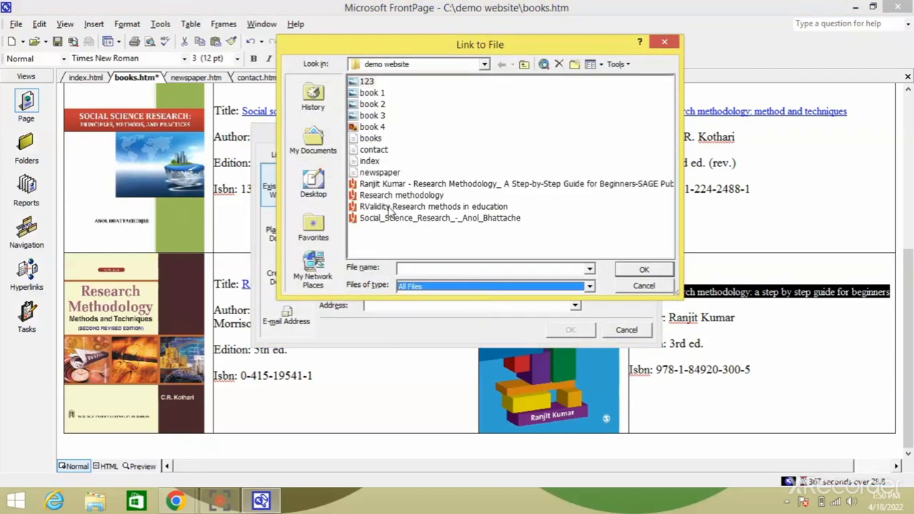
{"action": "left_click", "coordinate": [398, 185]}
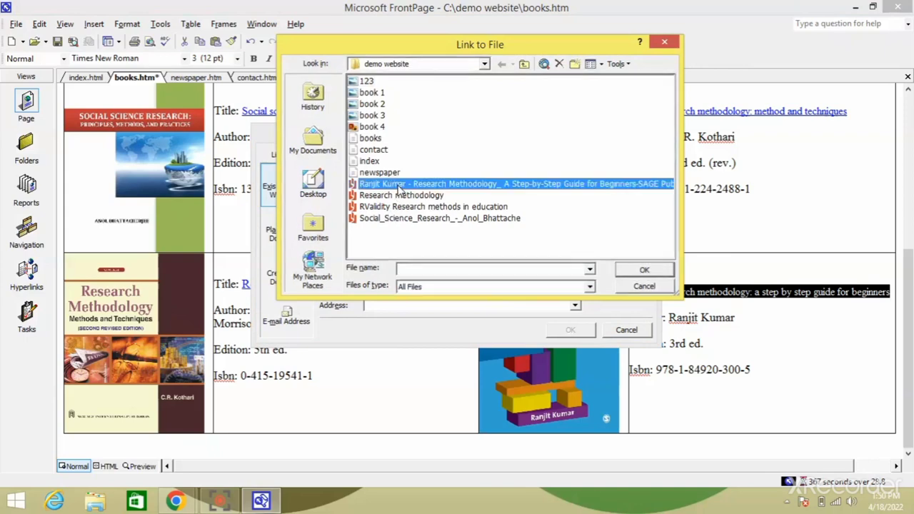
{"action": "double_click", "coordinate": [399, 185]}
{"action": "left_click", "coordinate": [568, 330]}
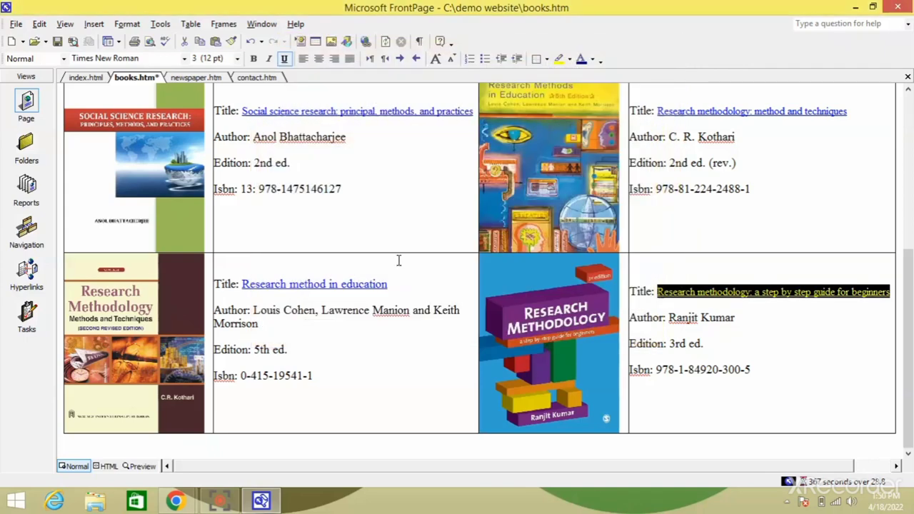
Link the fourth book's cover picture to the same step-by-step guide PDF
{"action": "right_click", "coordinate": [564, 337]}
{"action": "left_click", "coordinate": [604, 326]}
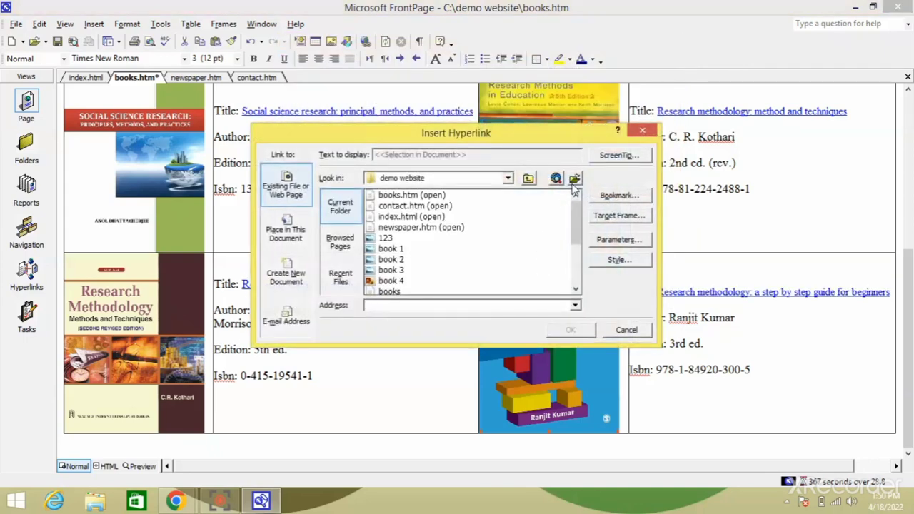
{"action": "left_click", "coordinate": [574, 178]}
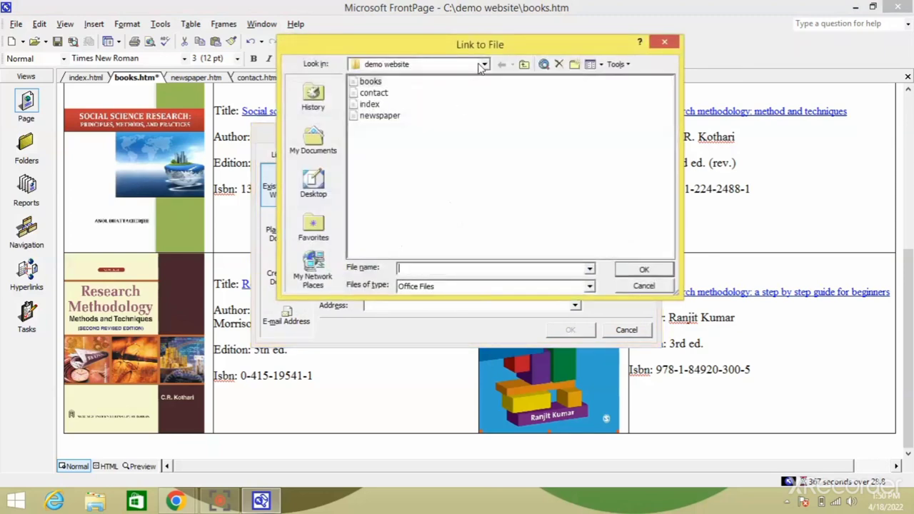
{"action": "left_click", "coordinate": [483, 286]}
{"action": "left_click", "coordinate": [464, 296]}
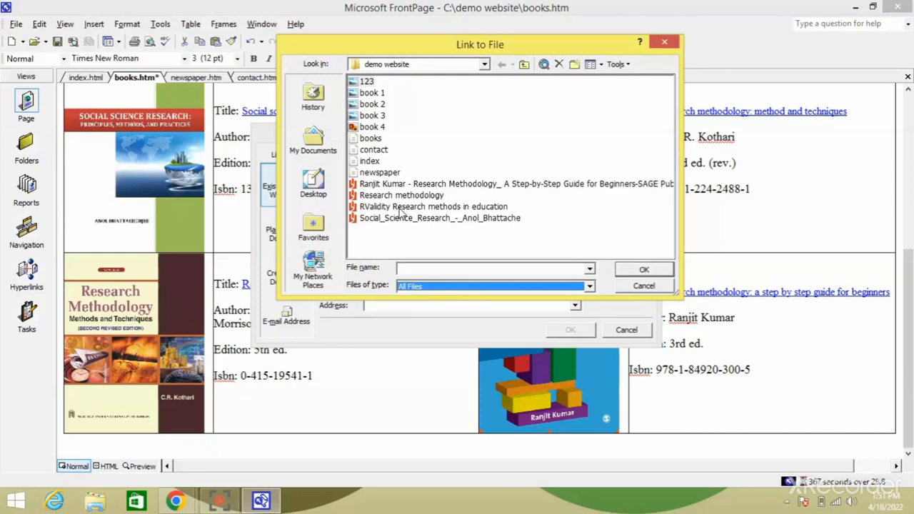
{"action": "double_click", "coordinate": [401, 185]}
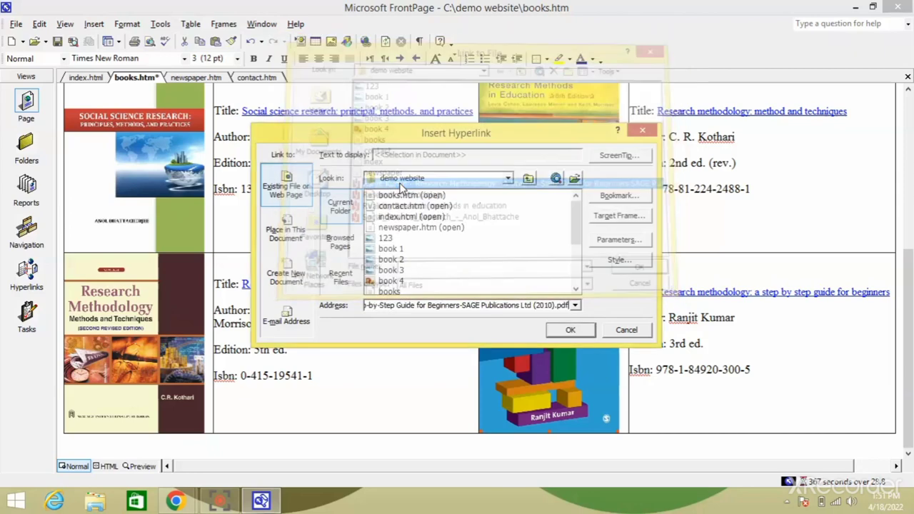
{"action": "left_click", "coordinate": [579, 334]}
{"action": "scroll", "coordinate": [326, 286], "scroll_direction": "up", "scroll_amount": 2}
Save books.htm with Ctrl+S
{"action": "scroll", "coordinate": [324, 256], "scroll_direction": "up", "scroll_amount": 5}
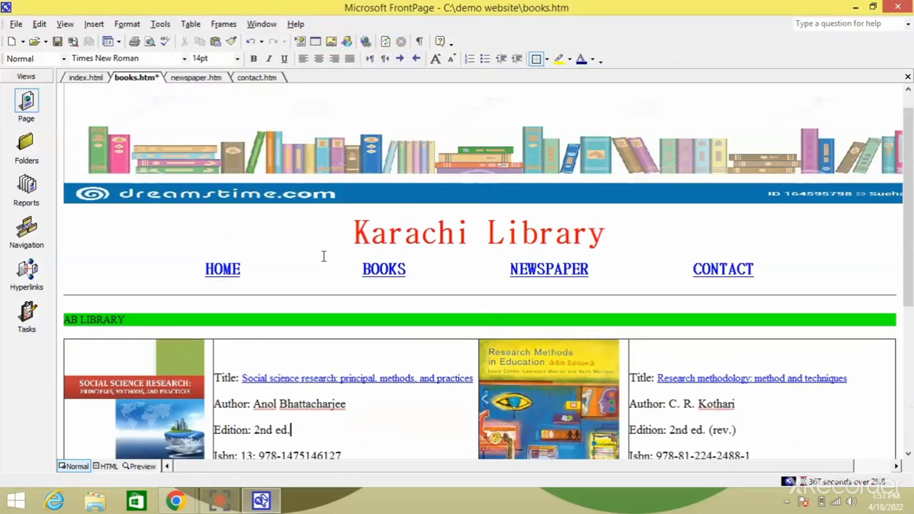
{"action": "scroll", "coordinate": [323, 257], "scroll_direction": "up", "scroll_amount": 1}
{"action": "scroll", "coordinate": [324, 257], "scroll_direction": "down", "scroll_amount": 4}
{"action": "key", "text": "ctrl+s"}
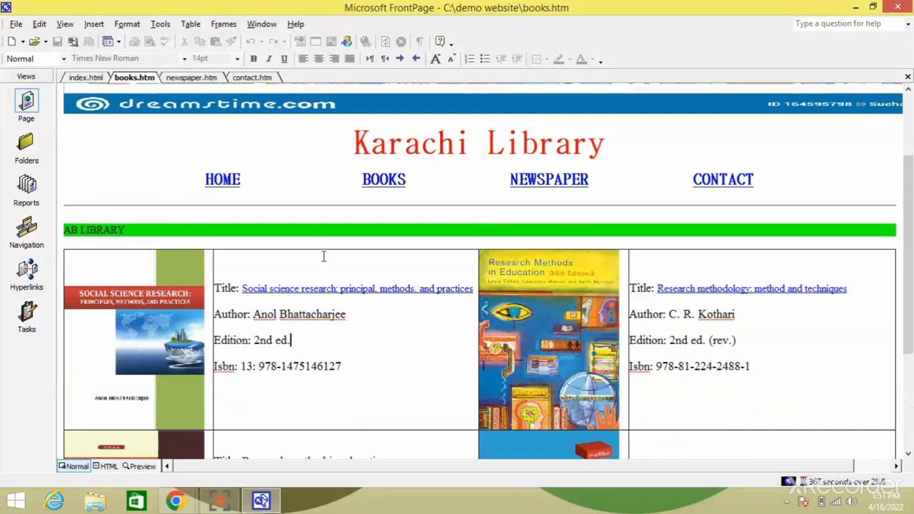
Switch to the newspaper.htm page for editing
{"action": "scroll", "coordinate": [324, 256], "scroll_direction": "up", "scroll_amount": 4}
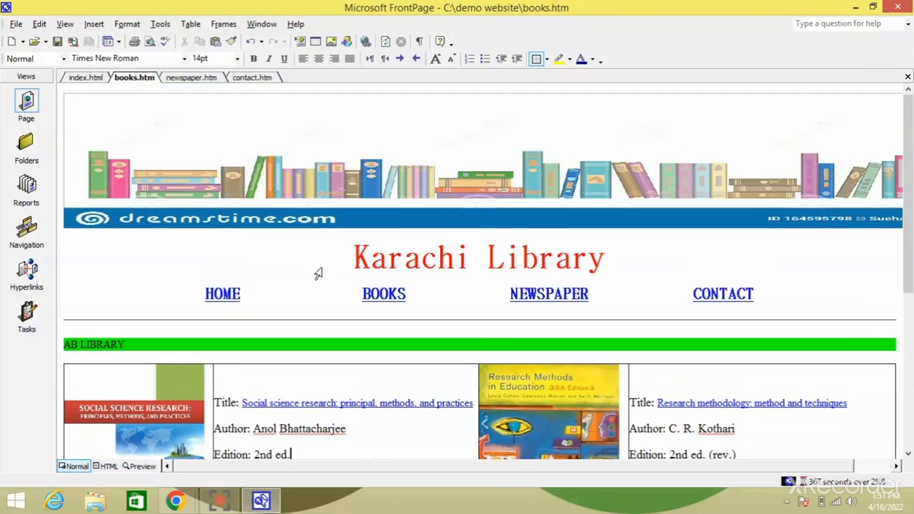
{"action": "scroll", "coordinate": [325, 263], "scroll_direction": "down", "scroll_amount": 7}
{"action": "scroll", "coordinate": [334, 256], "scroll_direction": "up", "scroll_amount": 7}
{"action": "scroll", "coordinate": [198, 255], "scroll_direction": "down", "scroll_amount": 3}
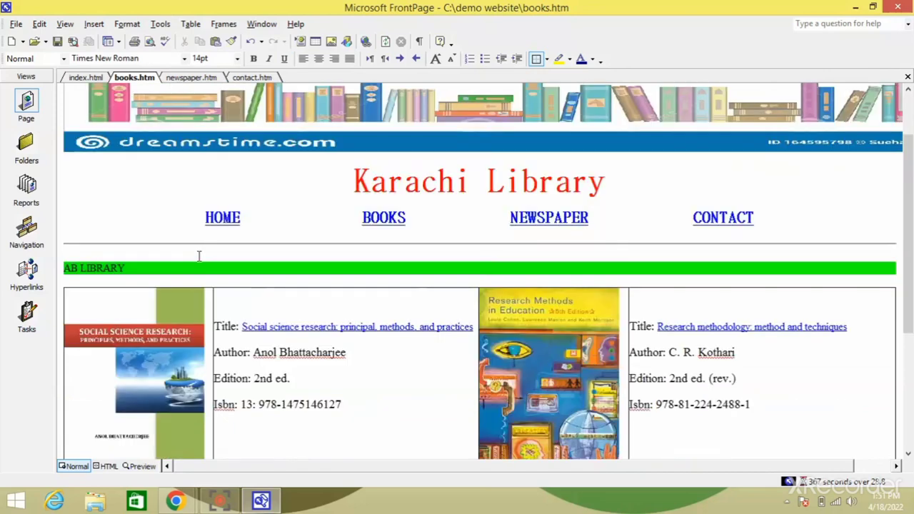
{"action": "left_click", "coordinate": [186, 80]}
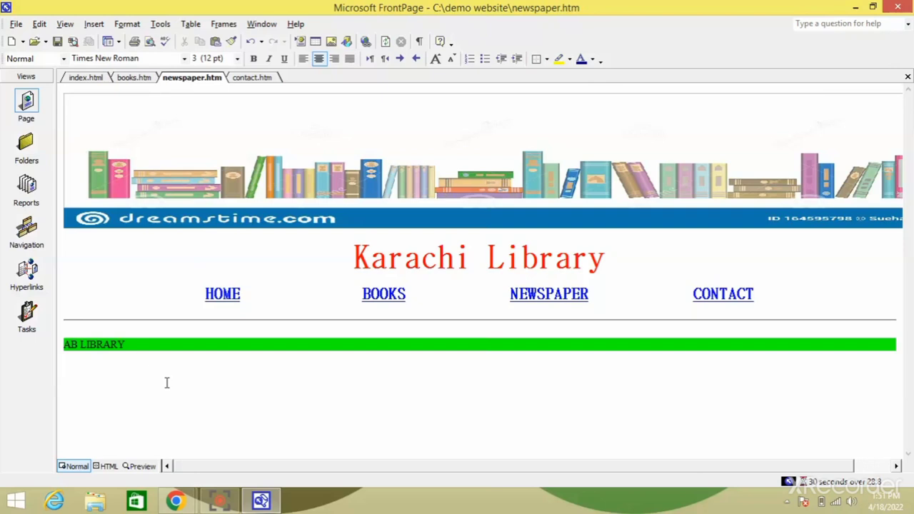
Insert a 2-row, 2-column table at 100% width below the AB LIBRARY bar
{"action": "left_click", "coordinate": [191, 25]}
{"action": "mouse_move", "coordinate": [203, 39]}
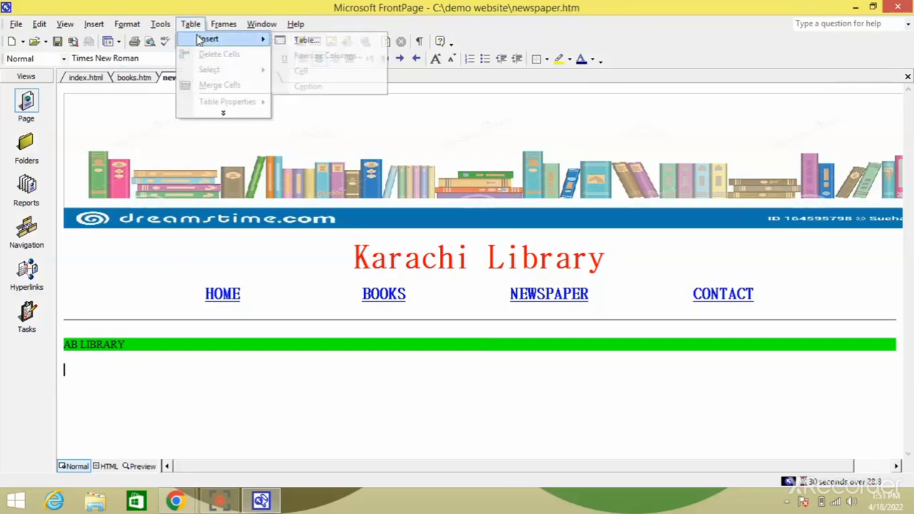
{"action": "left_click", "coordinate": [316, 44]}
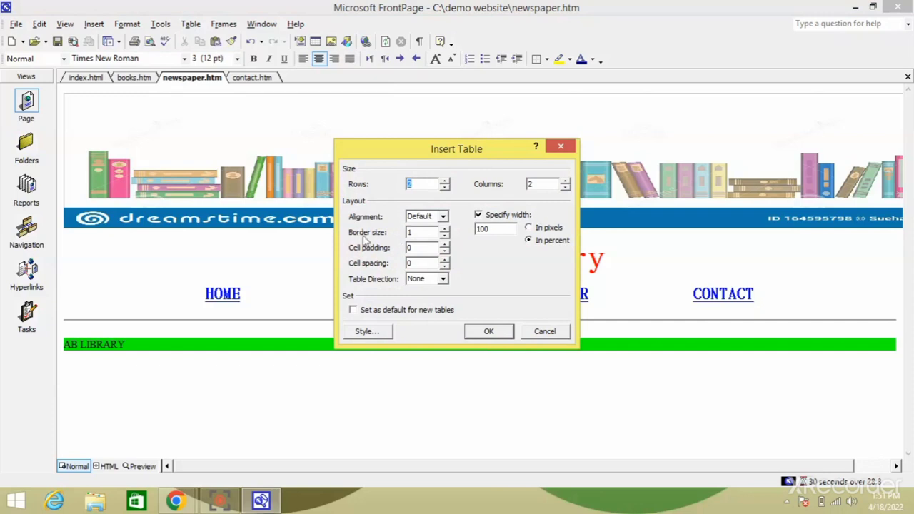
{"action": "left_click", "coordinate": [488, 332]}
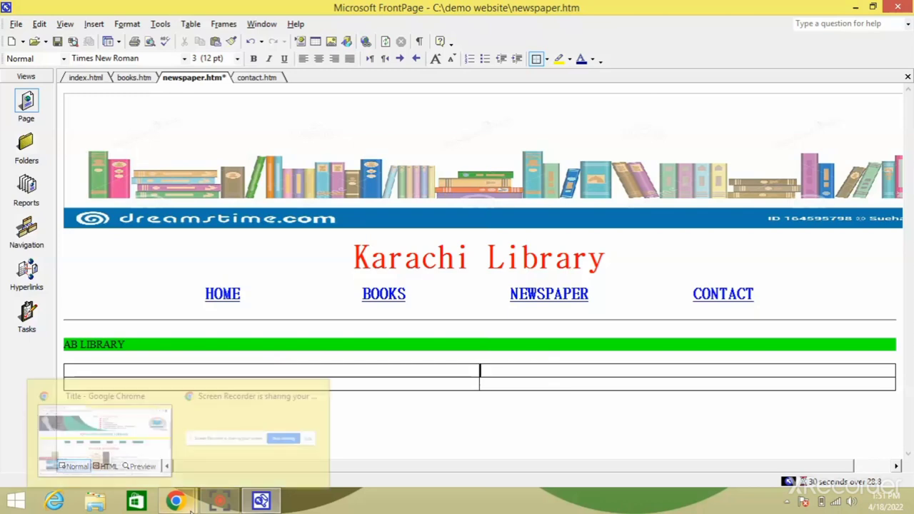
Open the reference site's NEWSPAPER page in Chrome and save the Jurrat logo as jurrat.jpg in demo website
{"action": "mouse_move", "coordinate": [175, 501]}
{"action": "left_click", "coordinate": [112, 445]}
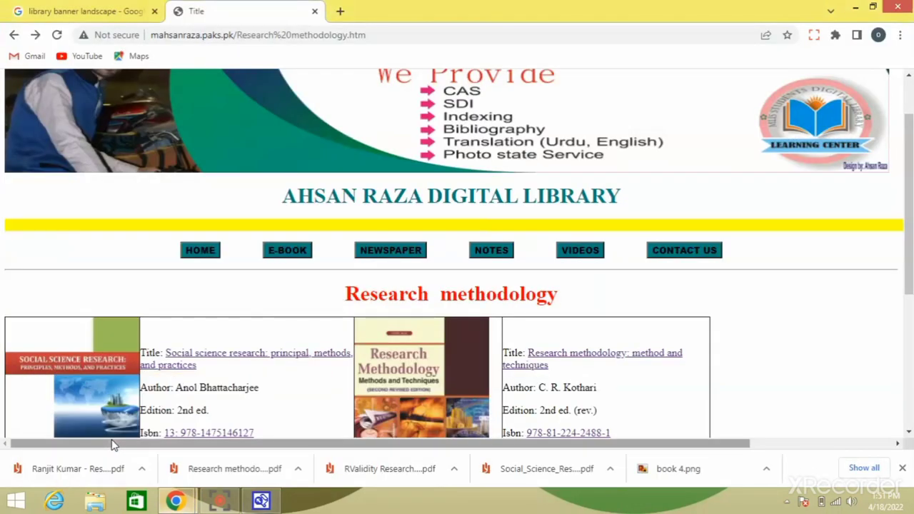
{"action": "left_click", "coordinate": [402, 263]}
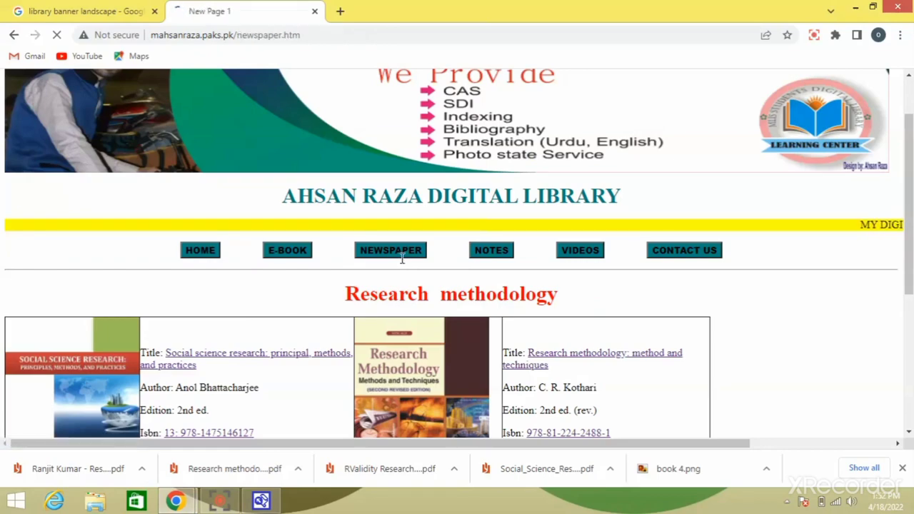
{"action": "scroll", "coordinate": [261, 291], "scroll_direction": "down", "scroll_amount": 7}
{"action": "scroll", "coordinate": [245, 292], "scroll_direction": "up", "scroll_amount": 7}
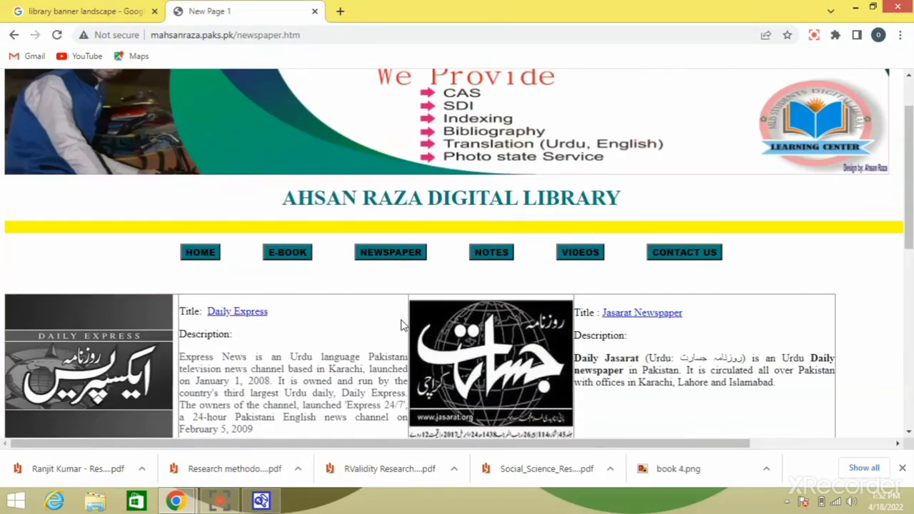
{"action": "scroll", "coordinate": [402, 325], "scroll_direction": "down", "scroll_amount": 4}
{"action": "right_click", "coordinate": [43, 242]}
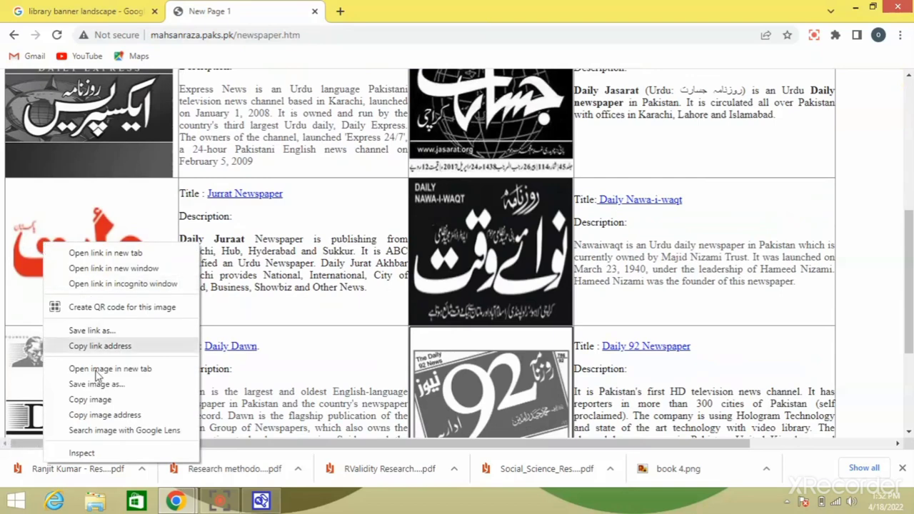
{"action": "left_click", "coordinate": [107, 385]}
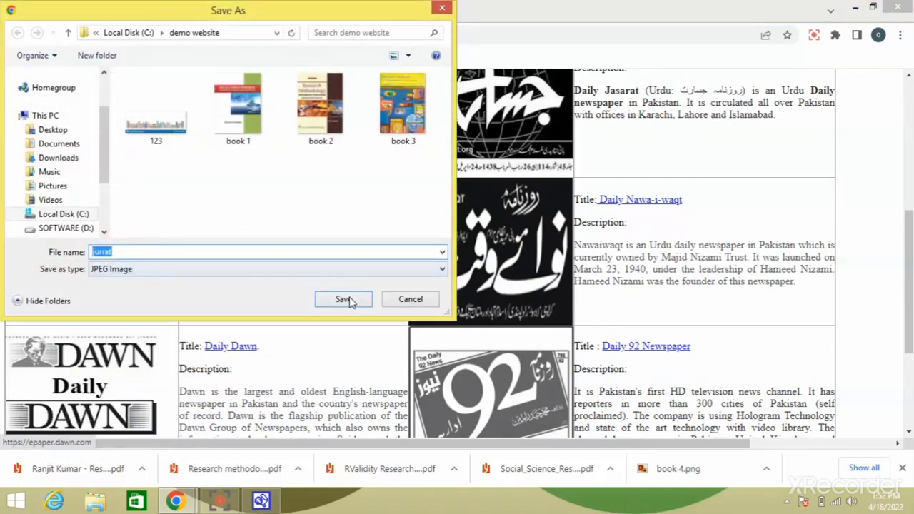
{"action": "left_click", "coordinate": [344, 299]}
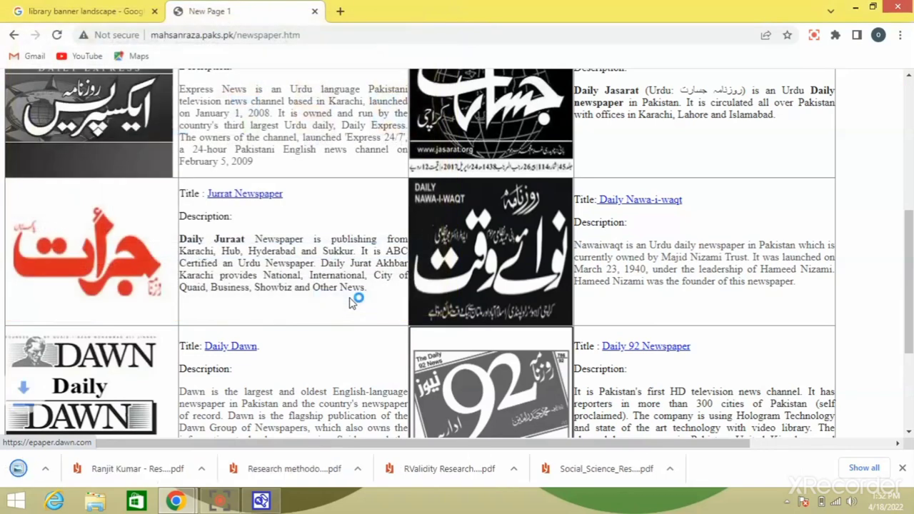
Save the Dawn logo as dawn.jpg in demo website and return to FrontPage
{"action": "scroll", "coordinate": [44, 193], "scroll_direction": "down", "scroll_amount": 3}
{"action": "right_click", "coordinate": [57, 175]}
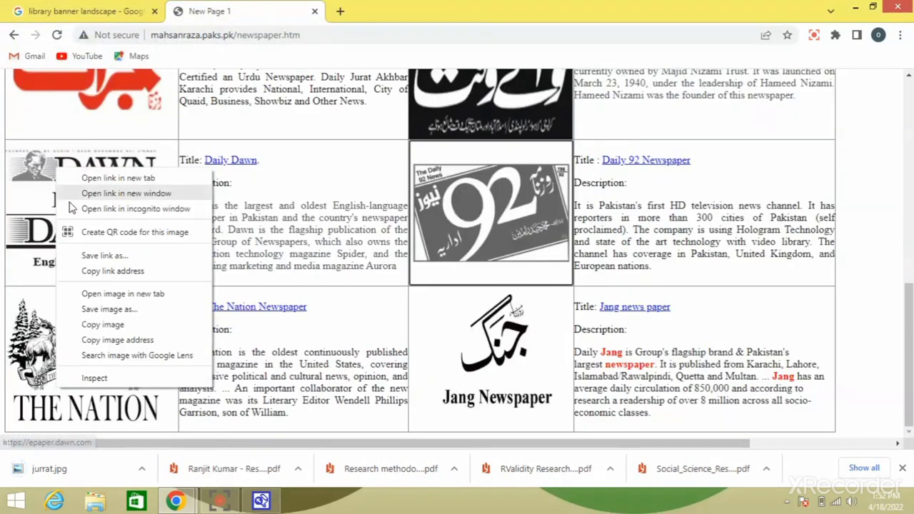
{"action": "left_click", "coordinate": [117, 307]}
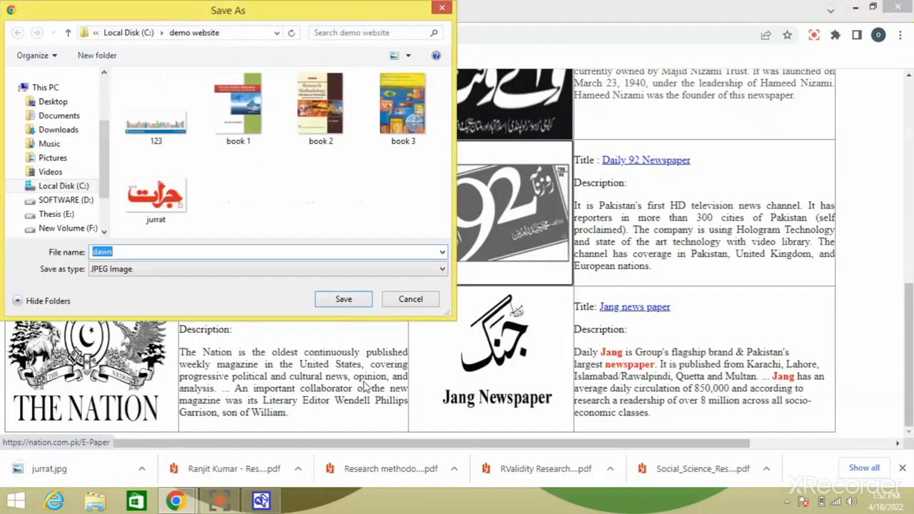
{"action": "left_click", "coordinate": [342, 299]}
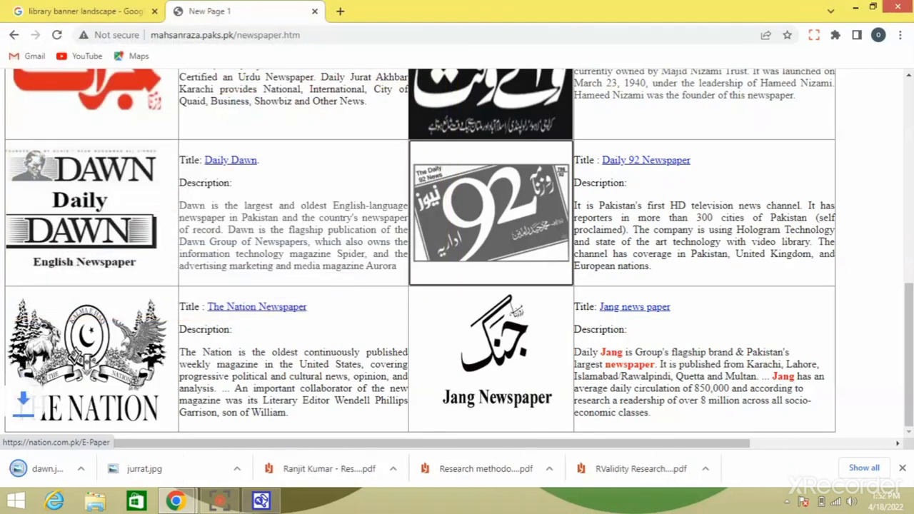
{"action": "left_click", "coordinate": [261, 501]}
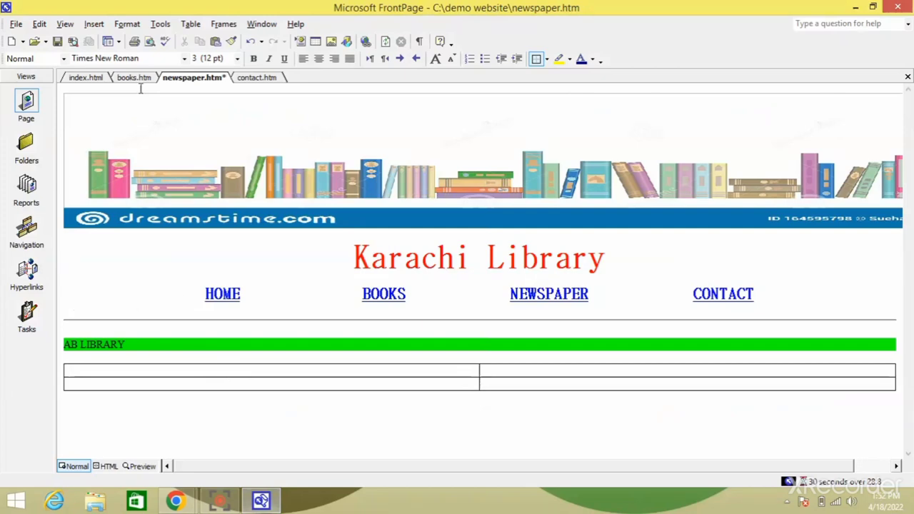
Insert the dawn picture from file into the table's top-left cell
{"action": "left_click", "coordinate": [93, 25]}
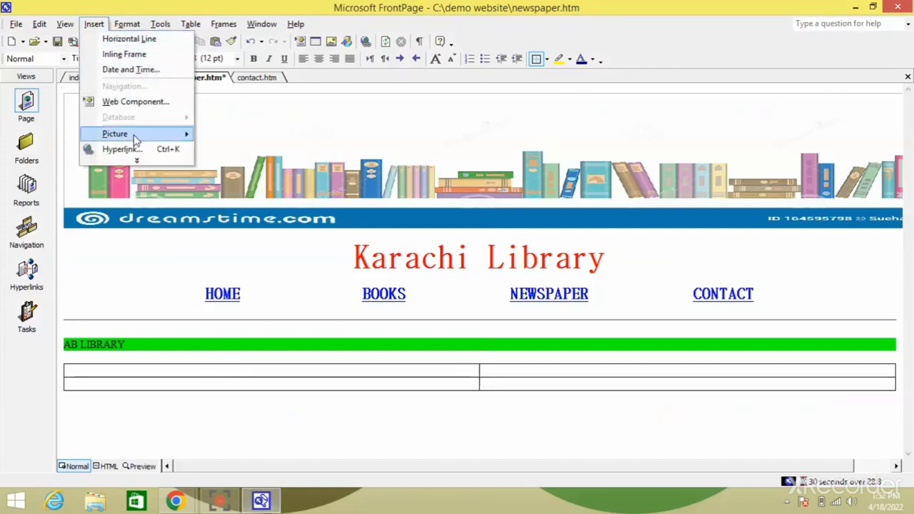
{"action": "mouse_move", "coordinate": [164, 137]}
{"action": "left_click", "coordinate": [227, 151]}
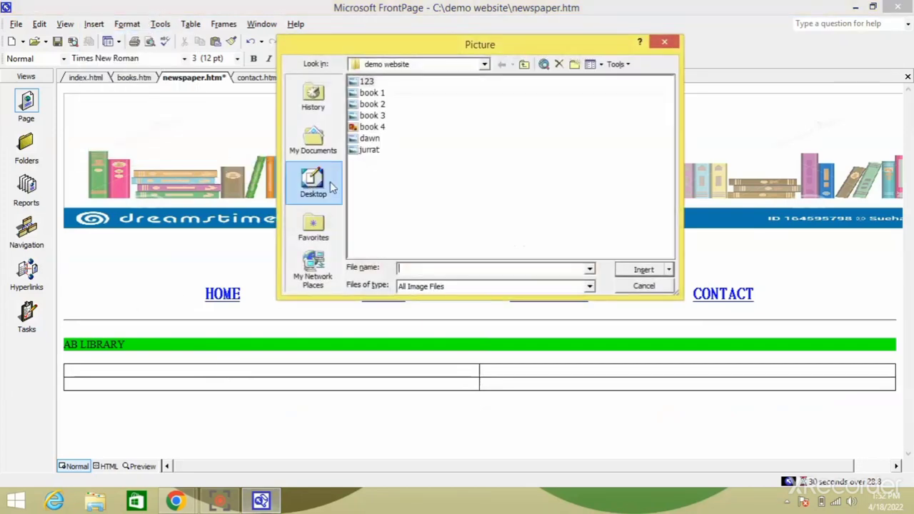
{"action": "double_click", "coordinate": [365, 140]}
{"action": "scroll", "coordinate": [349, 287], "scroll_direction": "down", "scroll_amount": 1}
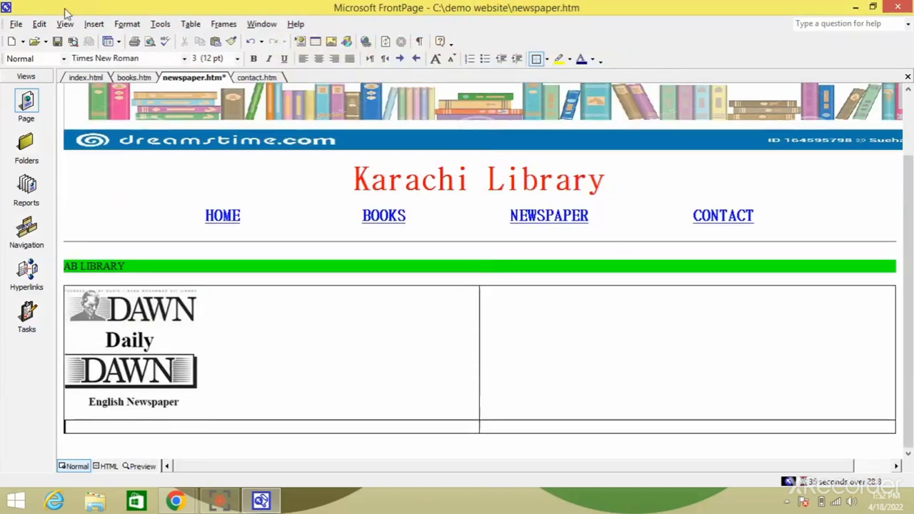
Insert the jurrat picture into the lower-left cell and compare it with the Dawn logo
{"action": "left_click", "coordinate": [93, 24]}
{"action": "mouse_move", "coordinate": [143, 135]}
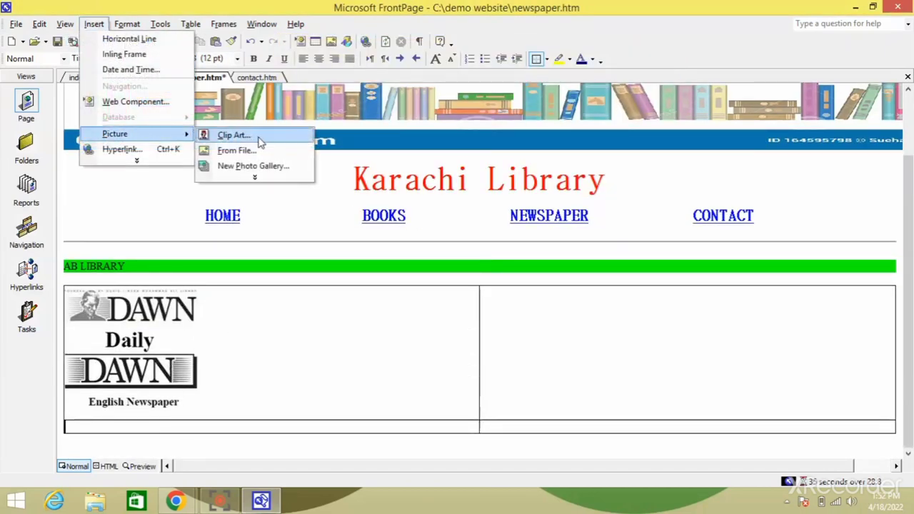
{"action": "left_click", "coordinate": [245, 150]}
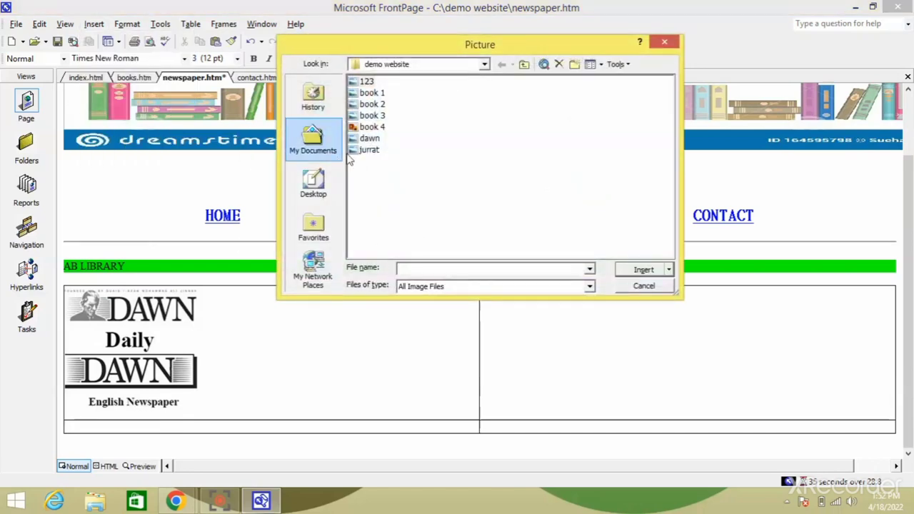
{"action": "double_click", "coordinate": [364, 150]}
{"action": "left_click", "coordinate": [164, 395]}
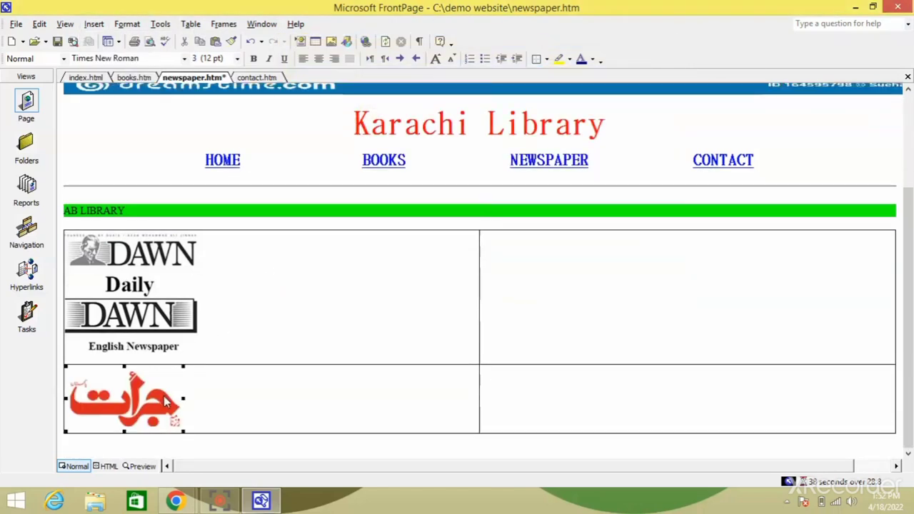
{"action": "left_click", "coordinate": [164, 270]}
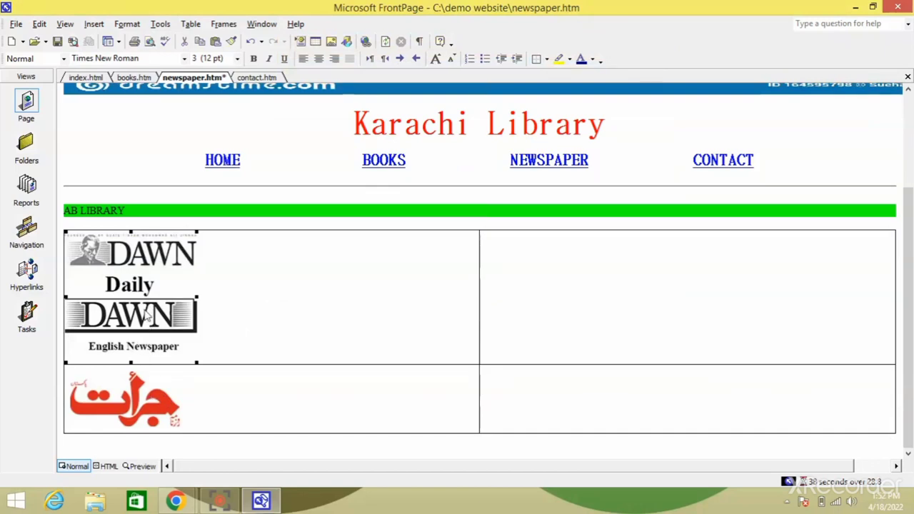
In HTML view, change the jurrat img tag from width 180, height 102 to 200 by 200
{"action": "left_click", "coordinate": [107, 466]}
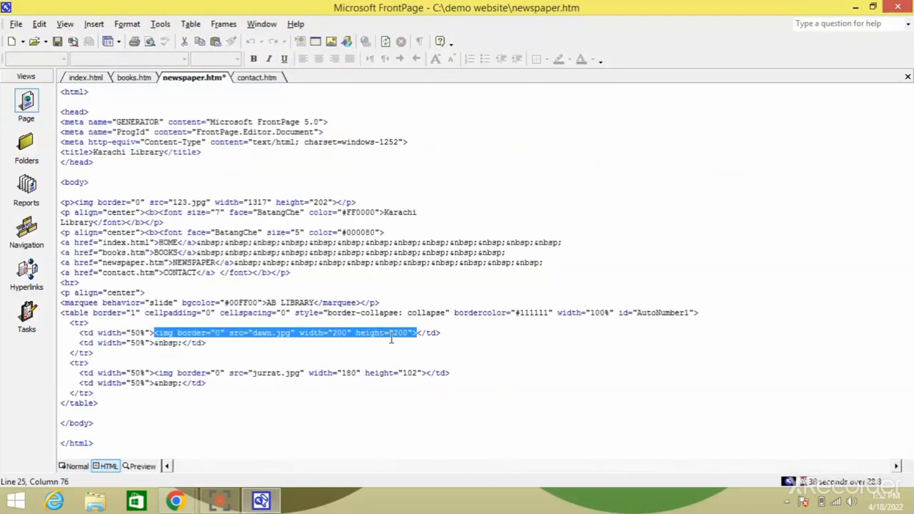
{"action": "left_click", "coordinate": [74, 466]}
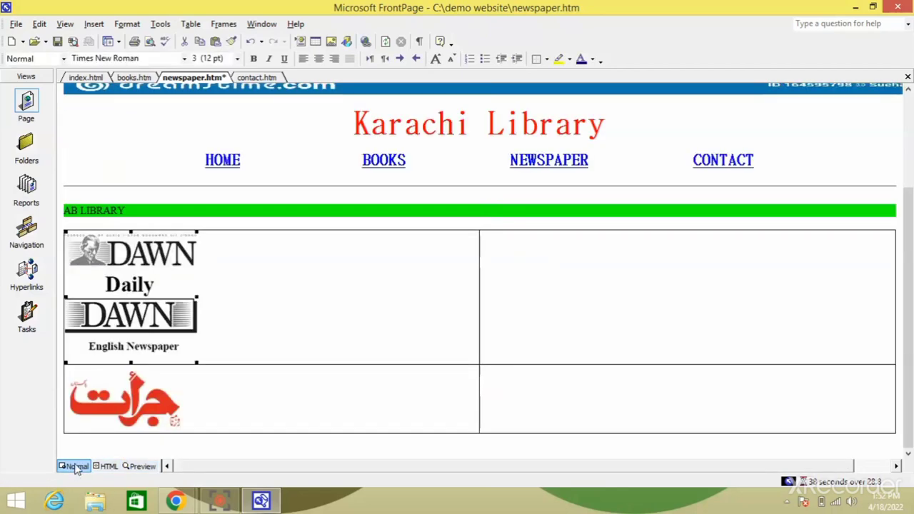
{"action": "left_click", "coordinate": [107, 389]}
{"action": "left_click", "coordinate": [108, 467]}
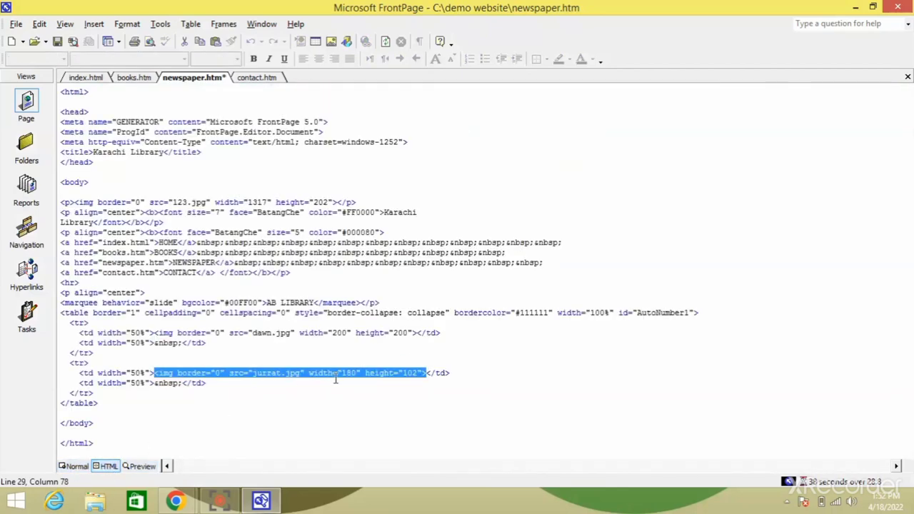
{"action": "left_click", "coordinate": [353, 375]}
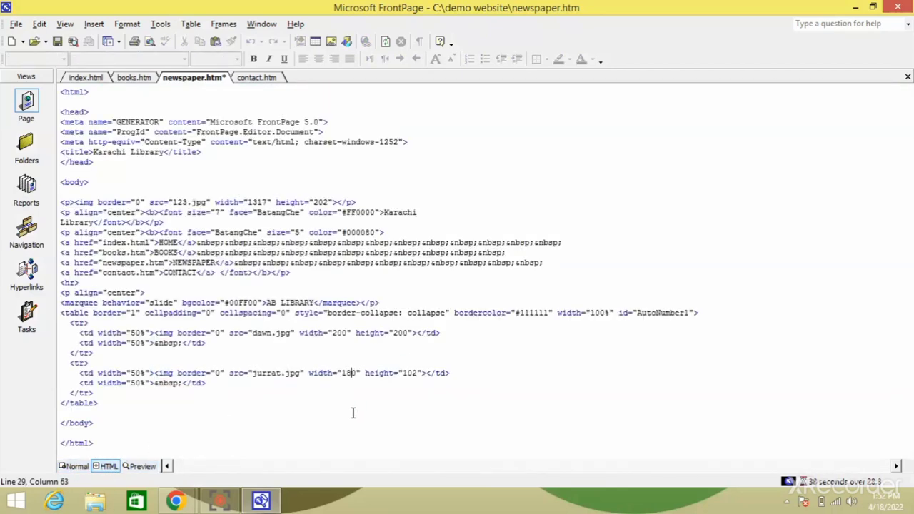
{"action": "key", "text": "BackSpace"}
{"action": "key", "text": "BackSpace"}
{"action": "key", "text": "BackSpace"}
{"action": "type", "text": "2"}
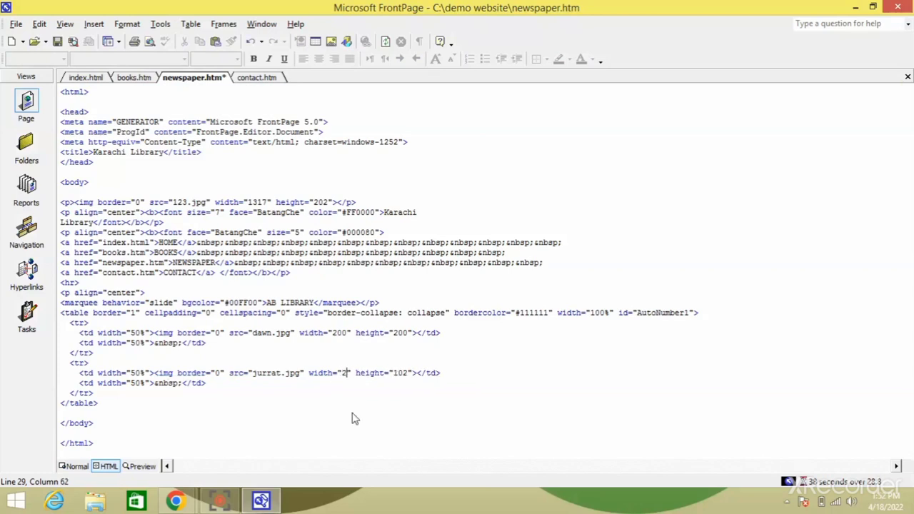
{"action": "type", "text": "00"}
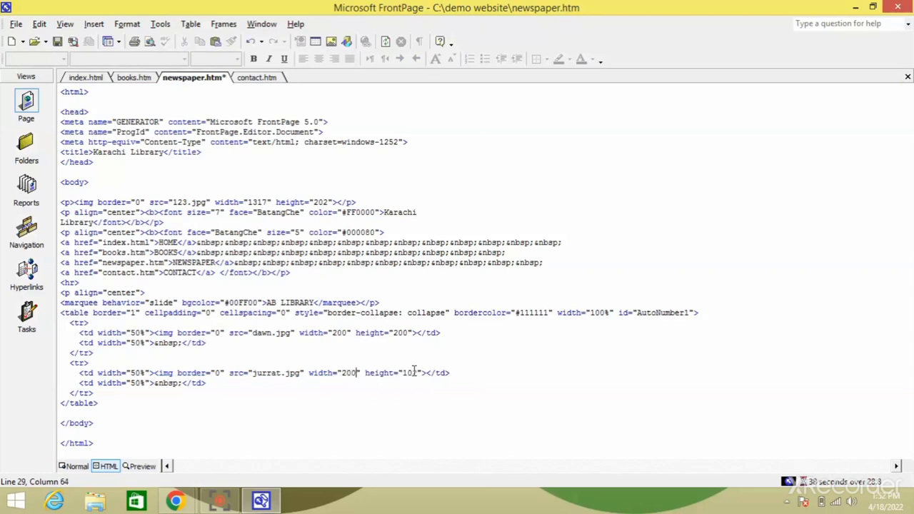
{"action": "key", "text": "BackSpace"}
{"action": "key", "text": "BackSpace"}
{"action": "key", "text": "BackSpace"}
{"action": "type", "text": "200"}
Back in design view, narrow the left column and shrink the table to about half width
{"action": "left_click", "coordinate": [74, 467]}
{"action": "scroll", "coordinate": [428, 397], "scroll_direction": "down", "scroll_amount": 2}
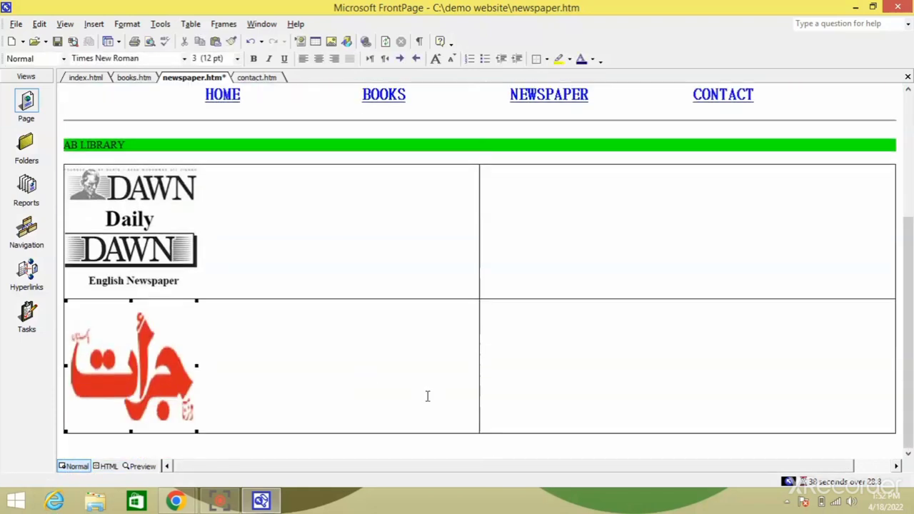
{"action": "left_click_drag", "start_coordinate": [480, 328], "coordinate": [255, 329]}
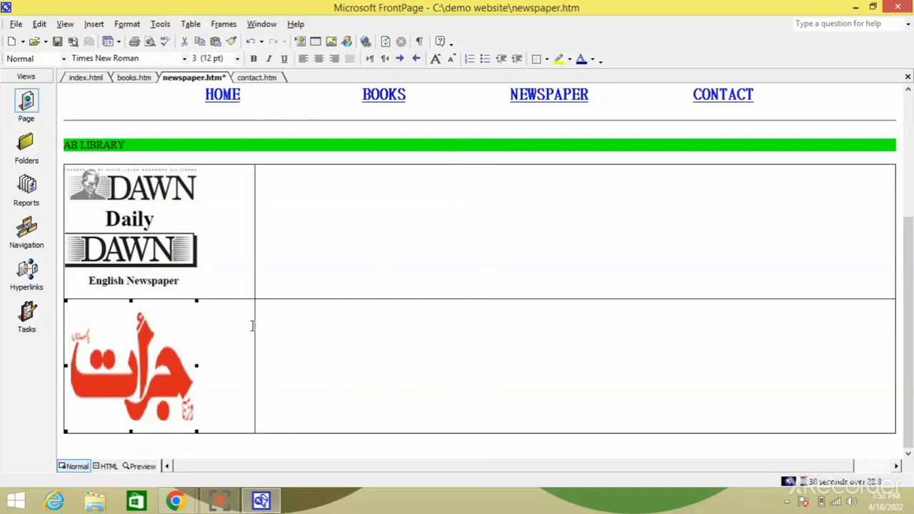
{"action": "left_click_drag", "start_coordinate": [895, 200], "coordinate": [487, 268]}
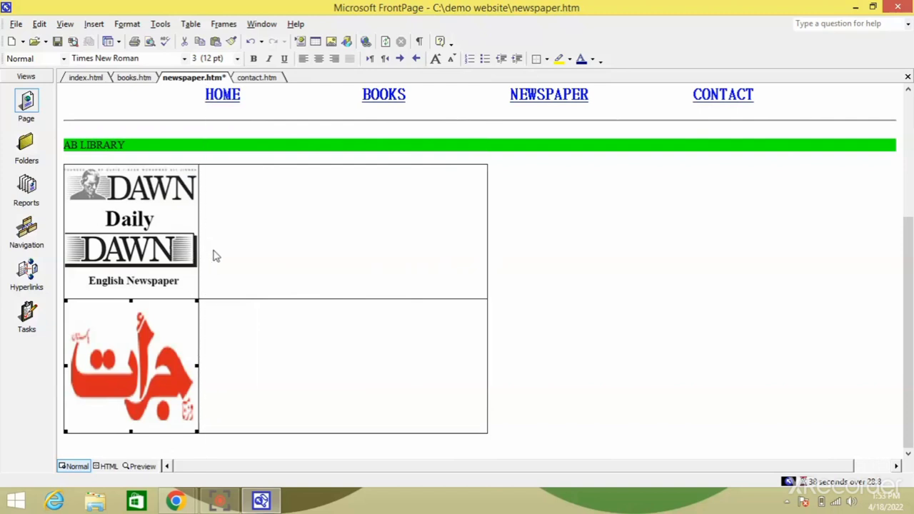
{"action": "left_click_drag", "start_coordinate": [488, 240], "coordinate": [497, 241]}
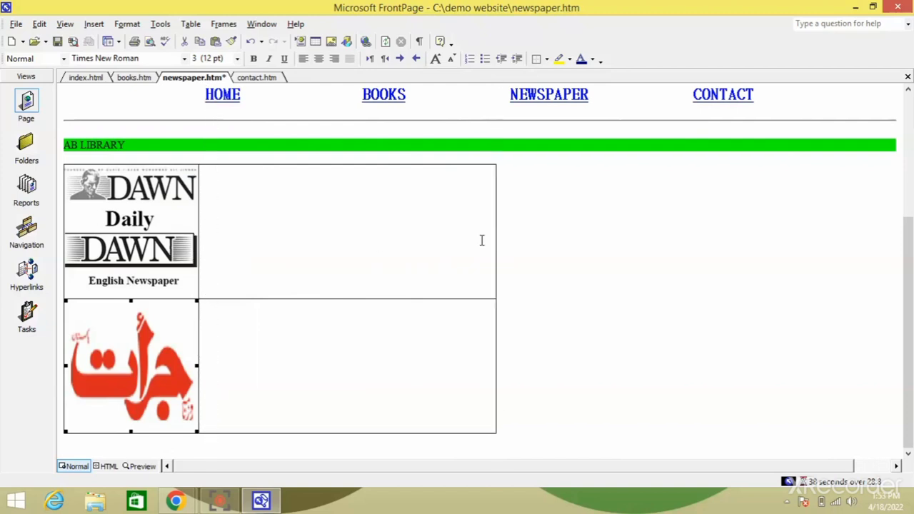
{"action": "left_click", "coordinate": [266, 273]}
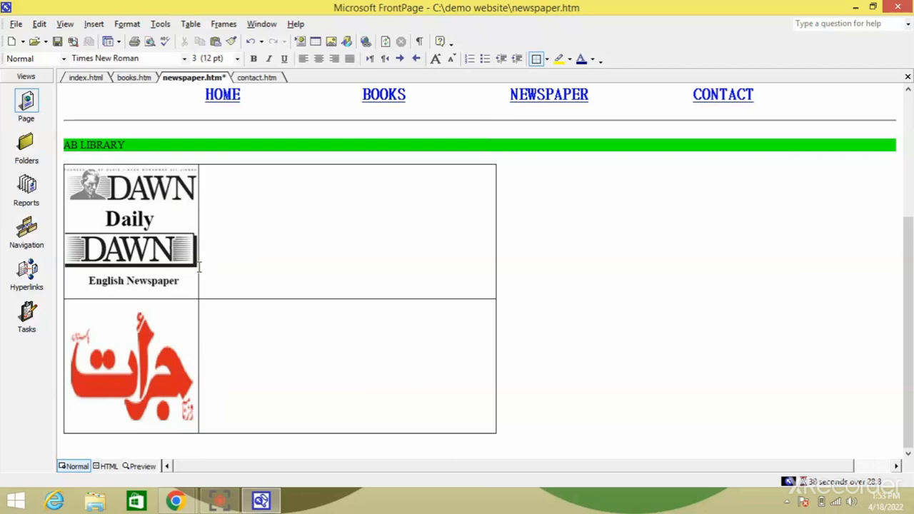
{"action": "left_click_drag", "start_coordinate": [200, 267], "coordinate": [204, 265]}
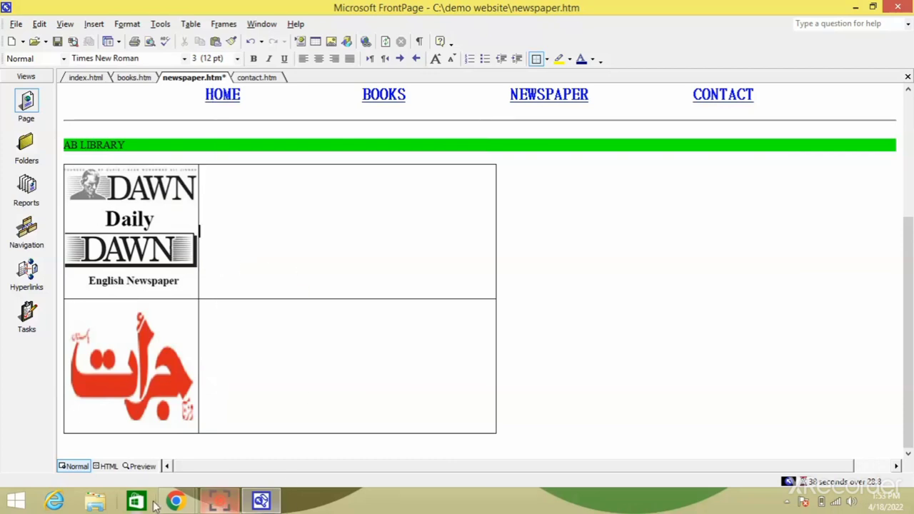
Copy the Daily Dawn and Jurrat titles and descriptions from Chrome into their table cells
{"action": "mouse_move", "coordinate": [175, 500]}
{"action": "left_click", "coordinate": [104, 428]}
{"action": "scroll", "coordinate": [254, 199], "scroll_direction": "up", "scroll_amount": 2}
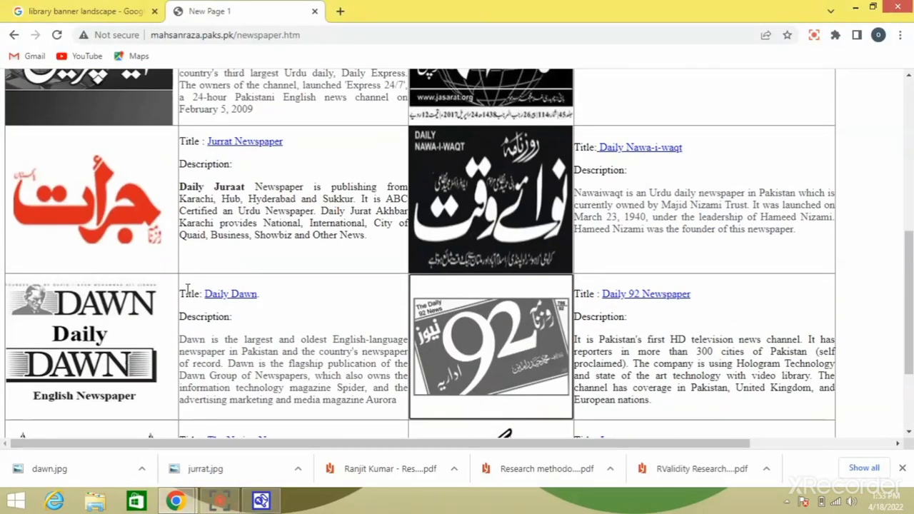
{"action": "left_click_drag", "start_coordinate": [182, 289], "coordinate": [401, 404]}
{"action": "key", "text": "ctrl+c"}
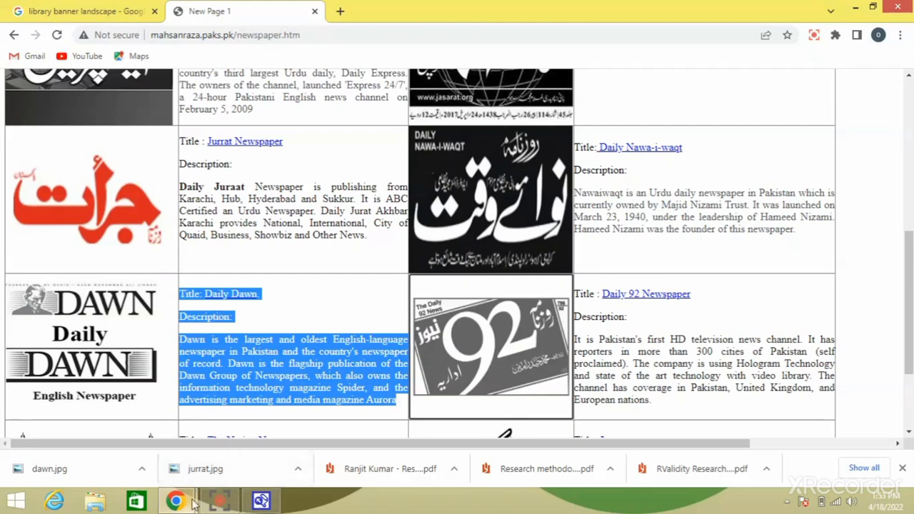
{"action": "left_click", "coordinate": [261, 500]}
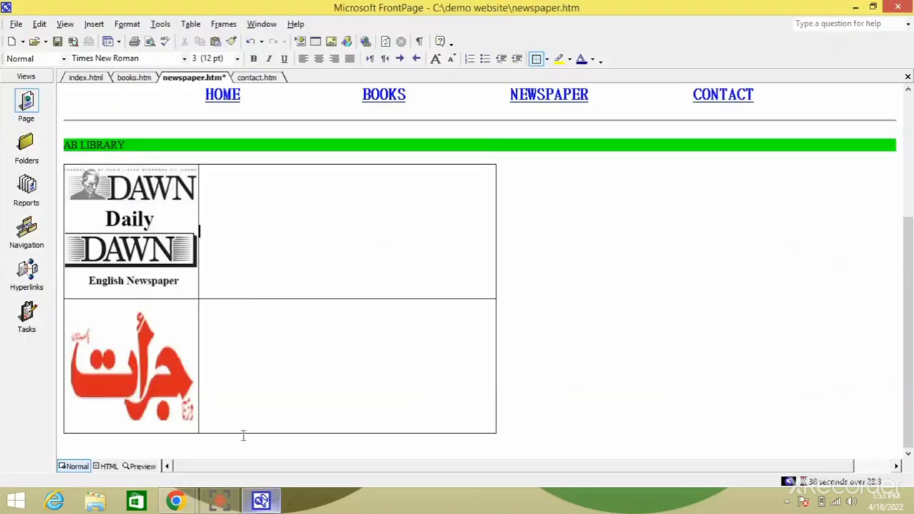
{"action": "left_click", "coordinate": [248, 238]}
{"action": "key", "text": "ctrl+v"}
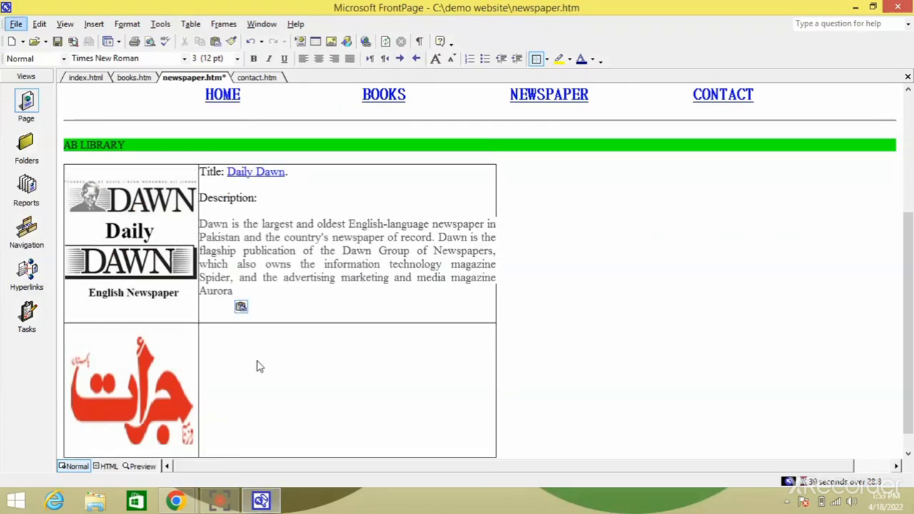
{"action": "key", "text": "alt+Tab"}
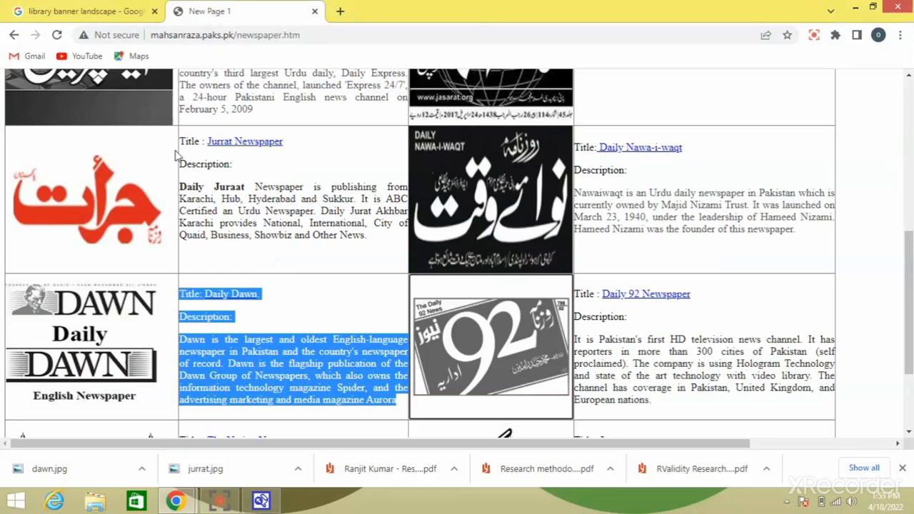
{"action": "left_click_drag", "start_coordinate": [180, 140], "coordinate": [382, 251]}
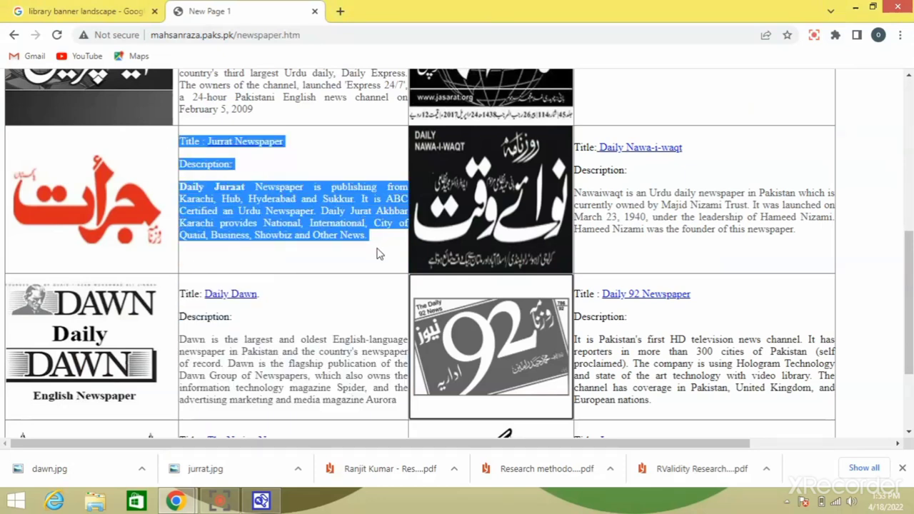
{"action": "key", "text": "alt+Tab"}
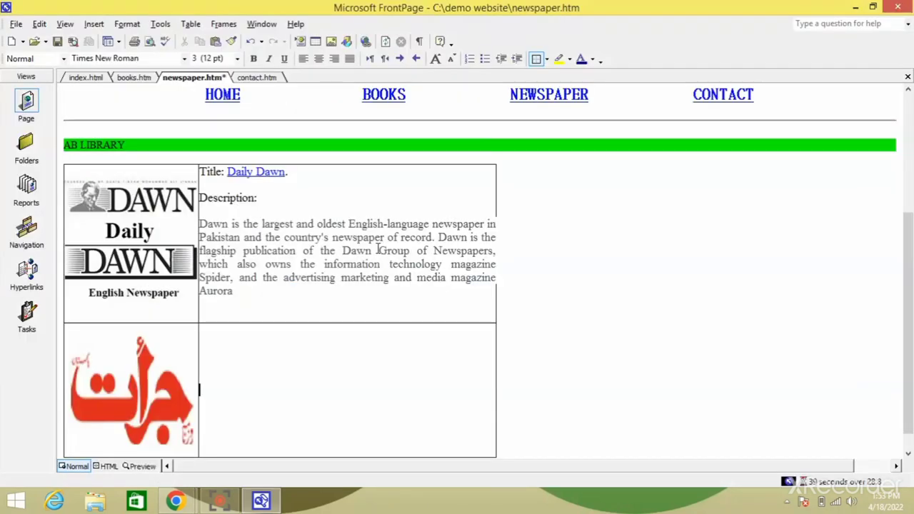
{"action": "type", "text": "Title : Jurrat Newspaper Description: Daily Juraat Newspaper is publishing from Karachi, Hub, Hyderabad and Sukkur. It is ABC Certified an Urdu Newspaper. Daily Jurat Akhbar Karachi provides National, International, City of Quaid, Business, Showbiz and Other News."}
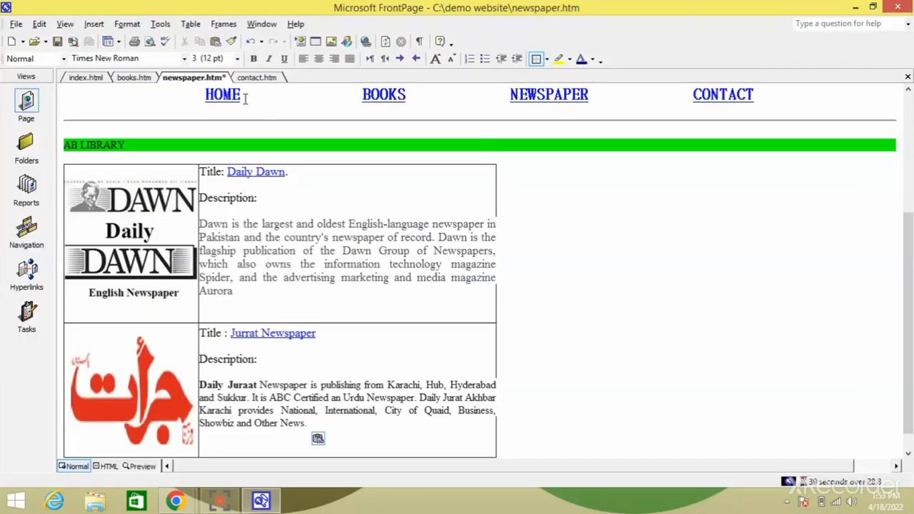
Remove the copied hyperlinks from the Daily Dawn and Jurrat Newspaper titles
{"action": "right_click", "coordinate": [259, 175]}
{"action": "left_click", "coordinate": [320, 370]}
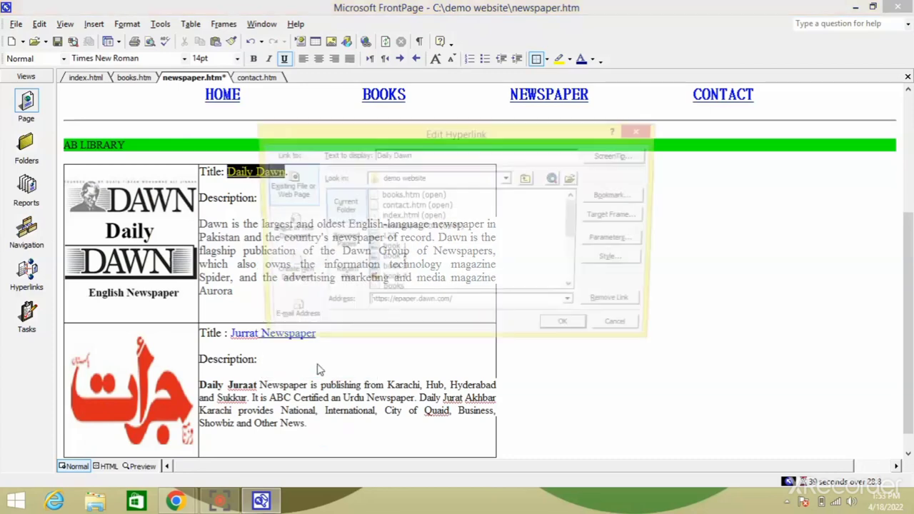
{"action": "left_click", "coordinate": [609, 298]}
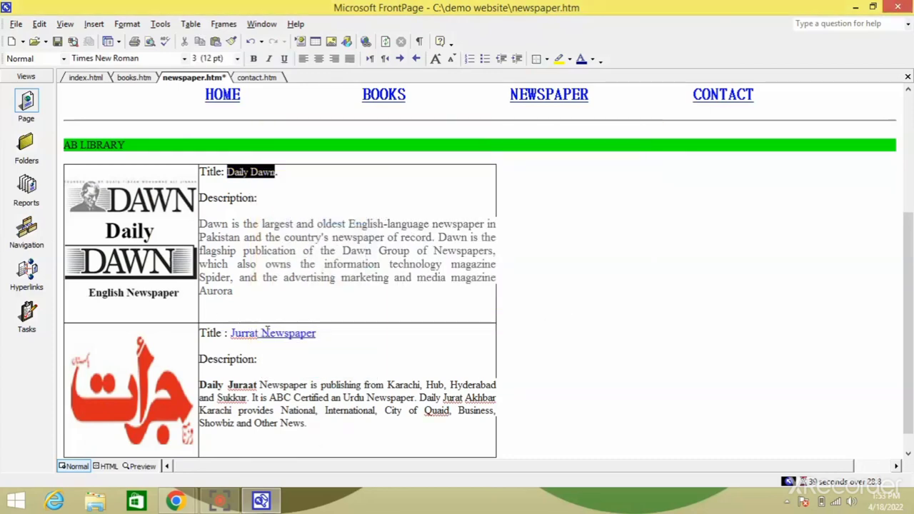
{"action": "right_click", "coordinate": [282, 333]}
{"action": "left_click", "coordinate": [344, 322]}
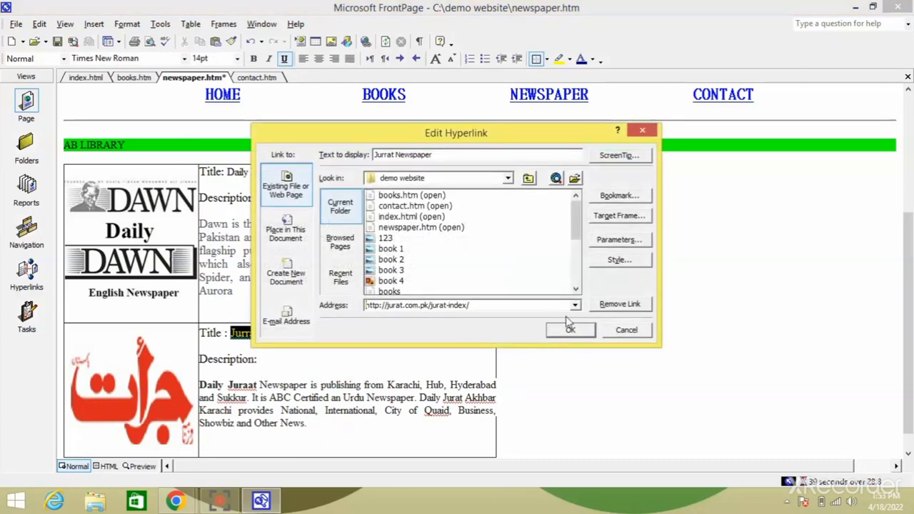
{"action": "left_click", "coordinate": [609, 304]}
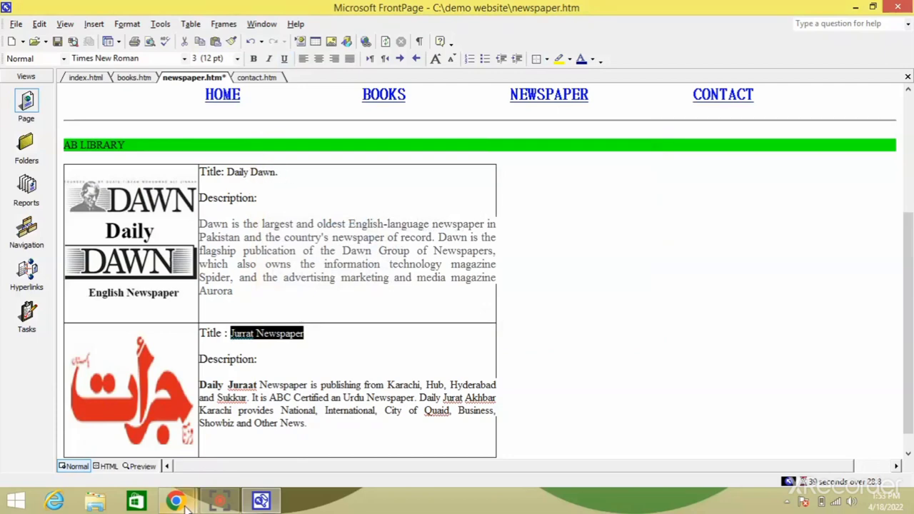
{"action": "mouse_move", "coordinate": [175, 501]}
{"action": "left_click", "coordinate": [108, 437]}
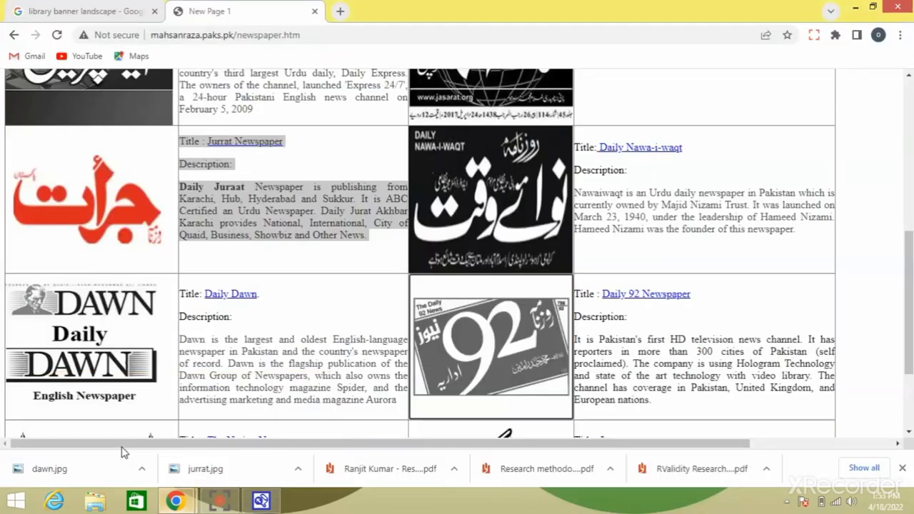
In a new Chrome tab, search 'dawn epaper', open epaper.dawn.com and select its address
{"action": "left_click", "coordinate": [340, 11]}
{"action": "left_click", "coordinate": [330, 35]}
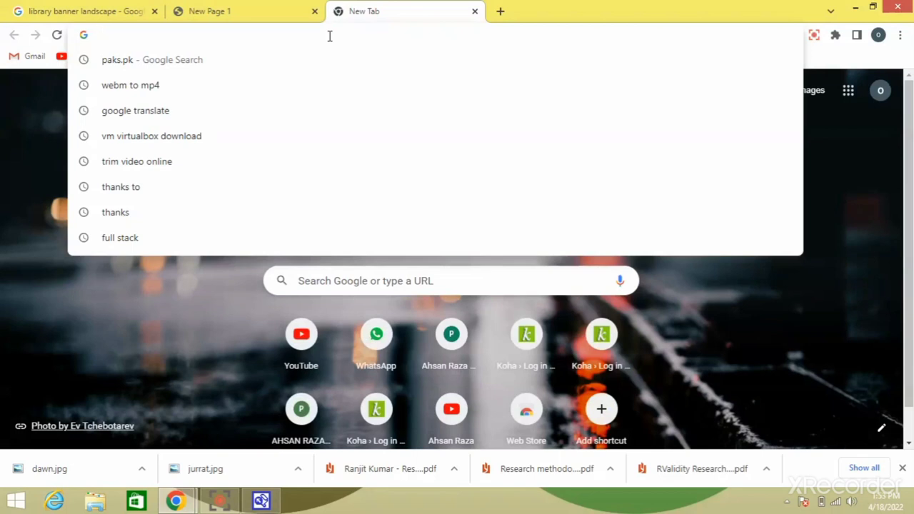
{"action": "type", "text": "dawn"}
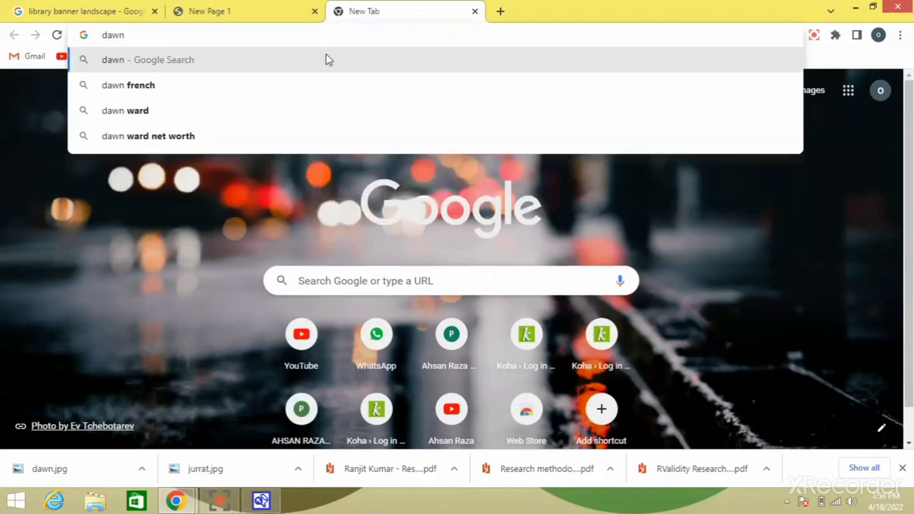
{"action": "type", "text": " new"}
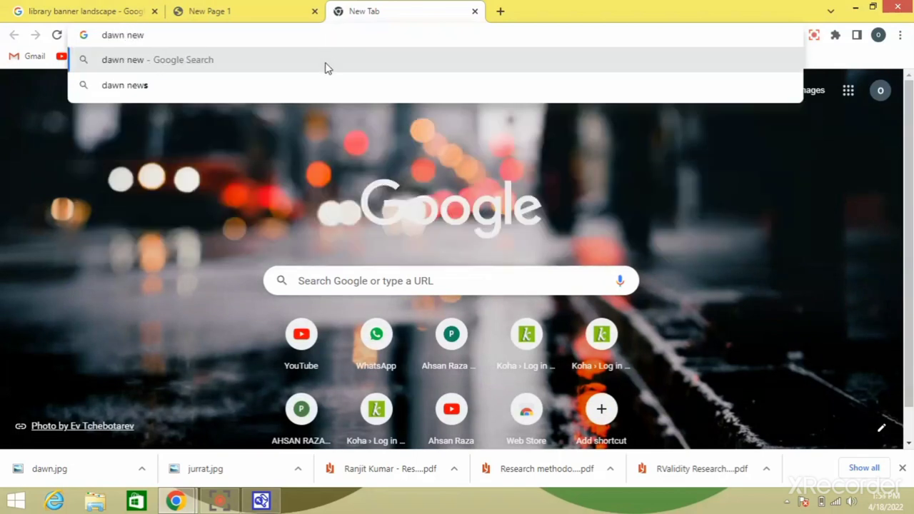
{"action": "key", "text": "BackSpace"}
{"action": "key", "text": "BackSpace"}
{"action": "key", "text": "BackSpace"}
{"action": "key", "text": "BackSpace"}
{"action": "key", "text": "BackSpace"}
{"action": "type", "text": "n e"}
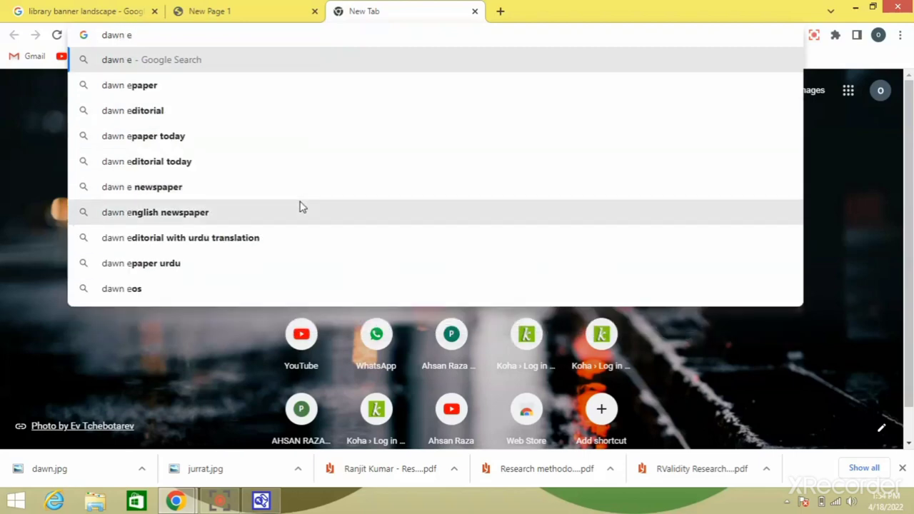
{"action": "left_click", "coordinate": [148, 86]}
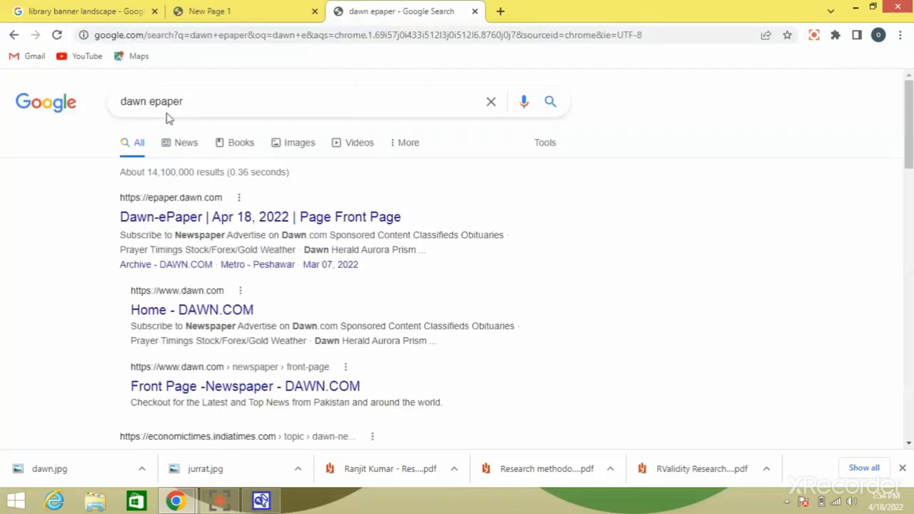
{"action": "left_click", "coordinate": [198, 218]}
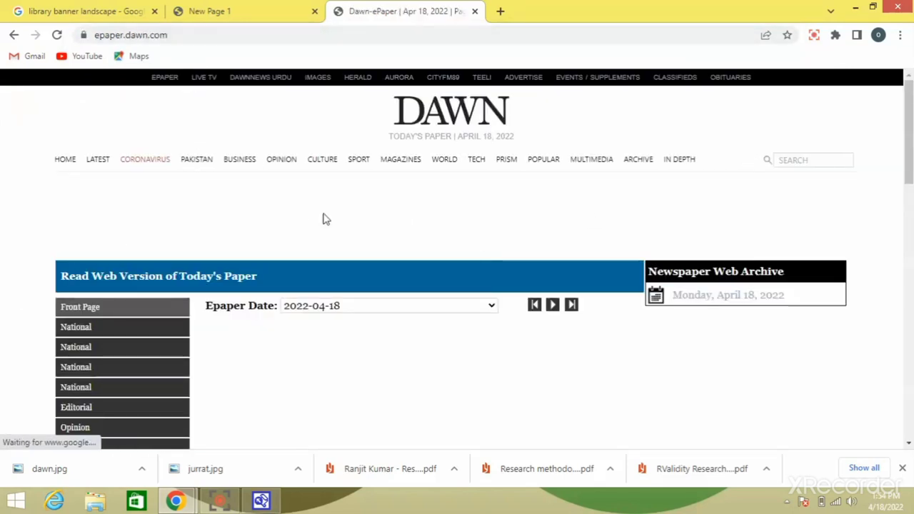
{"action": "left_click", "coordinate": [194, 37]}
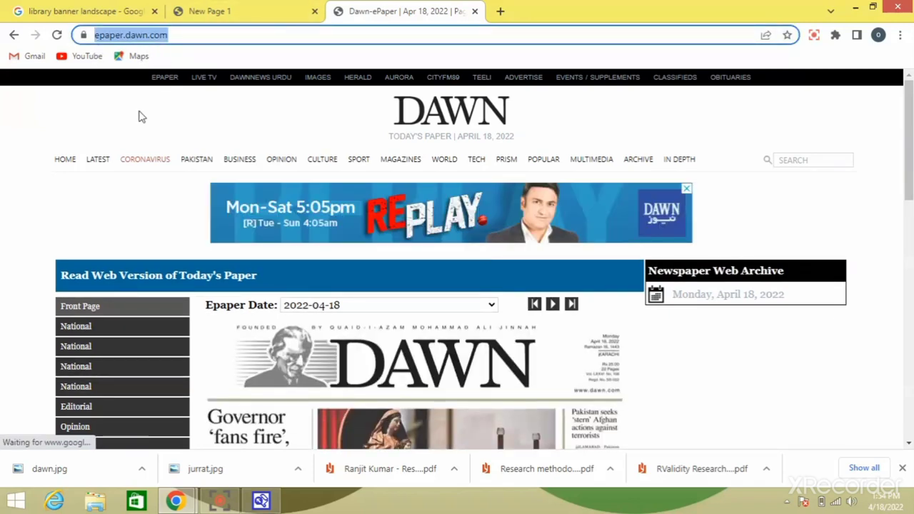
{"action": "left_click", "coordinate": [260, 501]}
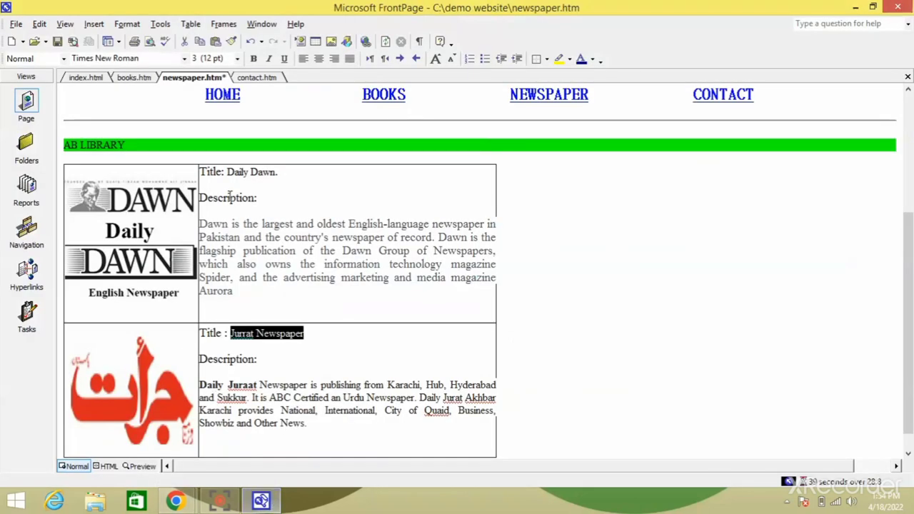
Select the 'Daily Dawn.' title and open the hyperlink dialog for it
{"action": "left_click", "coordinate": [279, 172]}
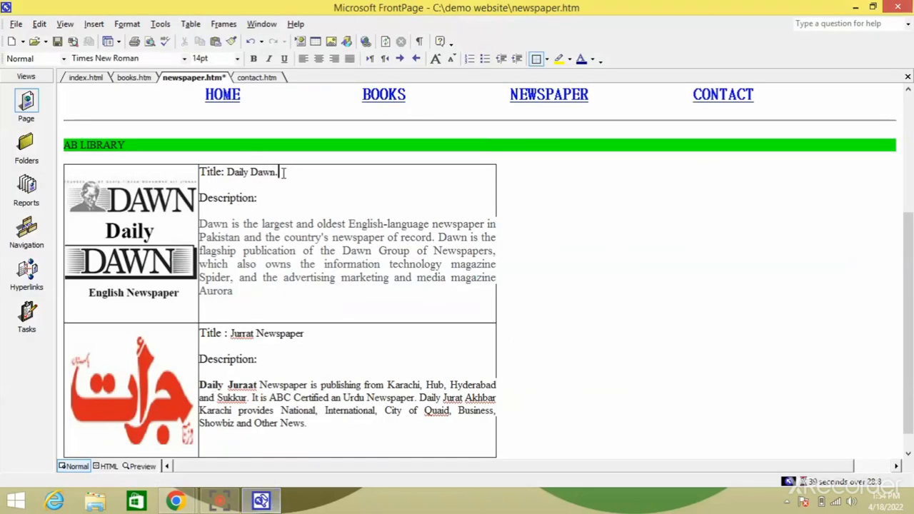
{"action": "left_click", "coordinate": [228, 172], "text": "shift"}
{"action": "right_click", "coordinate": [235, 176]}
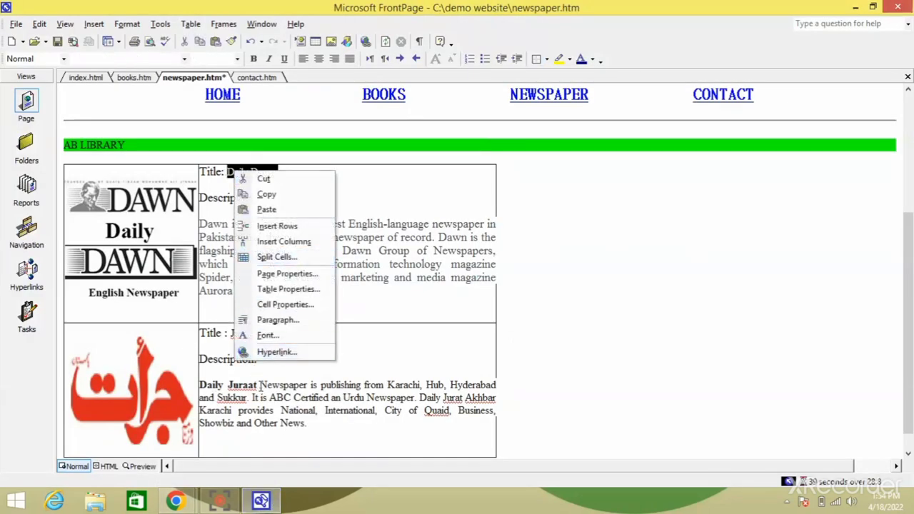
{"action": "left_click", "coordinate": [275, 350]}
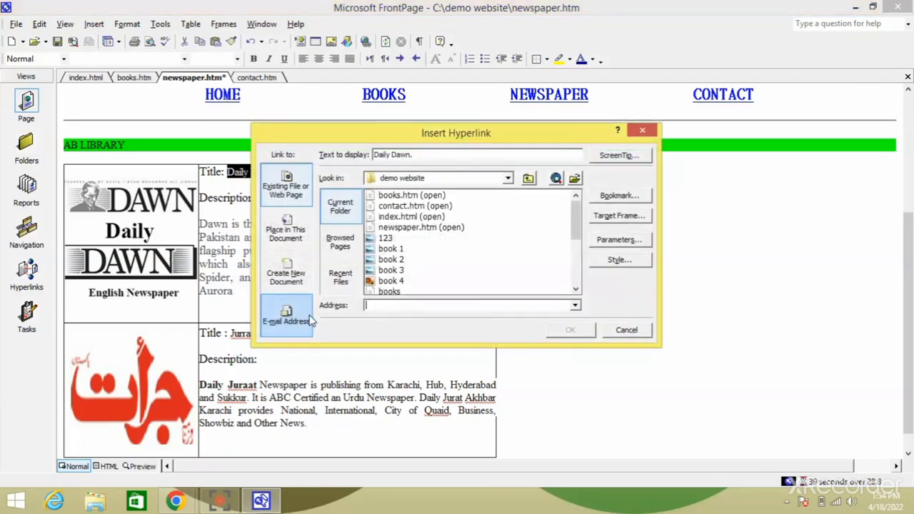
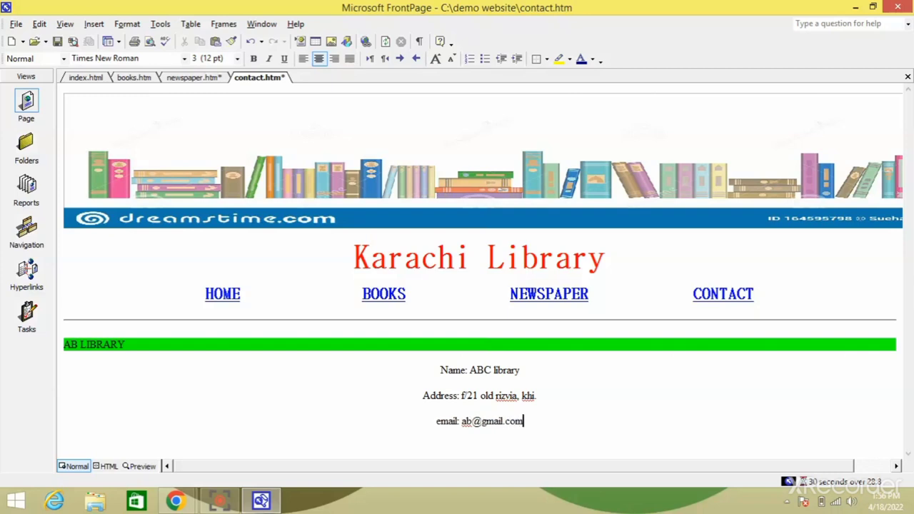
Finish the e-mail line on contact.htm and start a new line below it
{"action": "key", "text": "Return"}
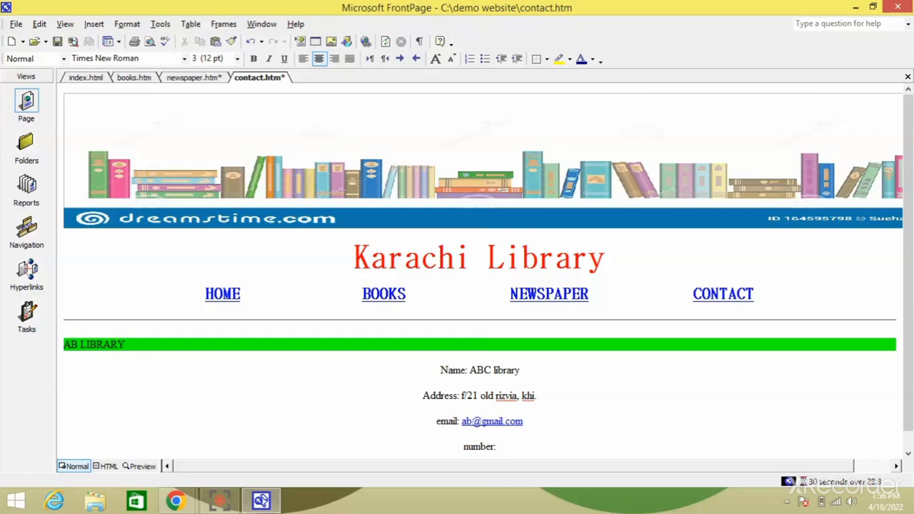
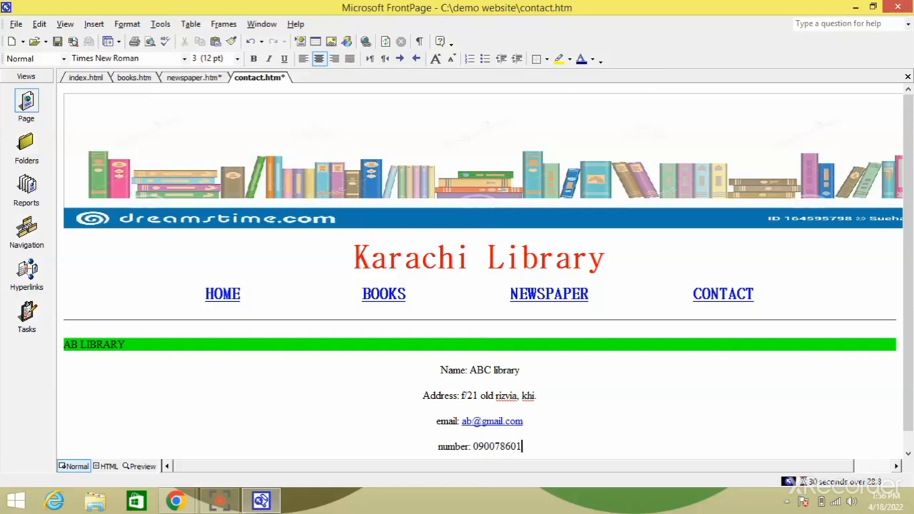
Save contact.htm and close FrontPage, saving the changes to newspaper.htm
{"action": "key", "text": "ctrl+s"}
{"action": "left_click", "coordinate": [899, 9]}
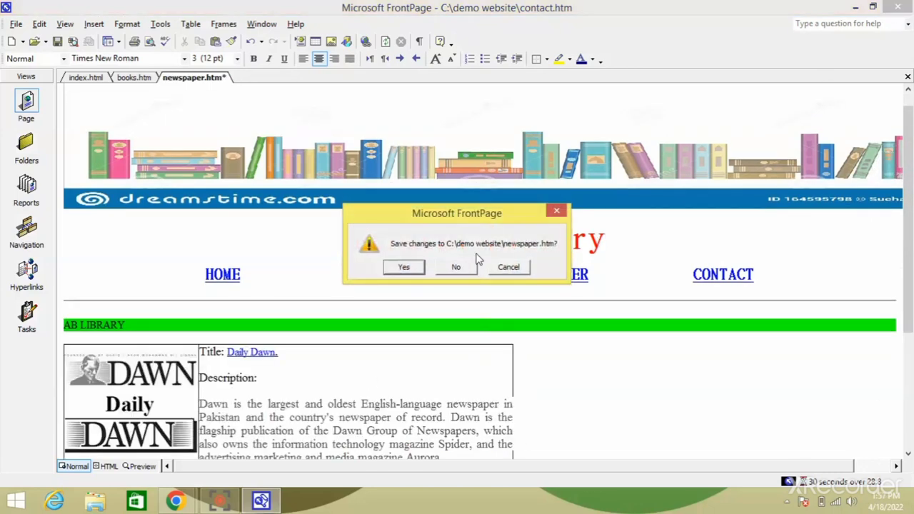
{"action": "left_click", "coordinate": [403, 269]}
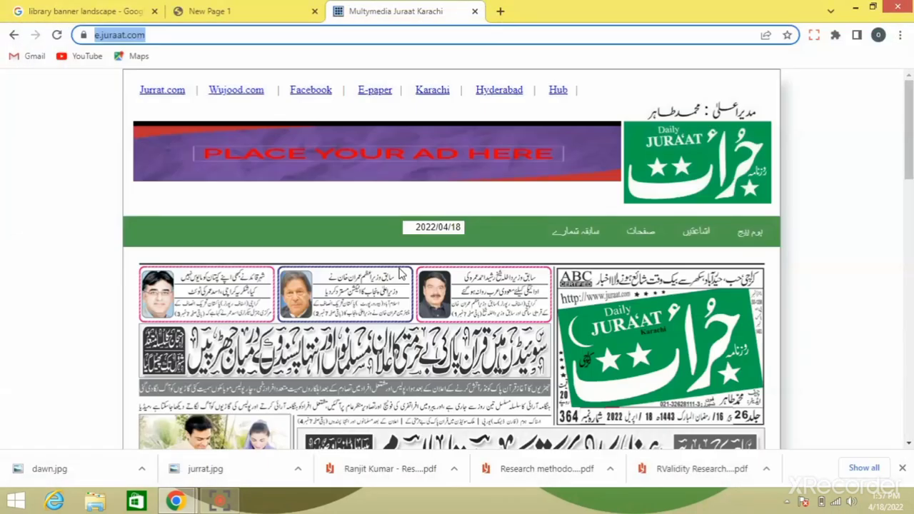
Open the demo website folder on Local Disk (C:) in a maximized File Explorer window
{"action": "left_click", "coordinate": [903, 9]}
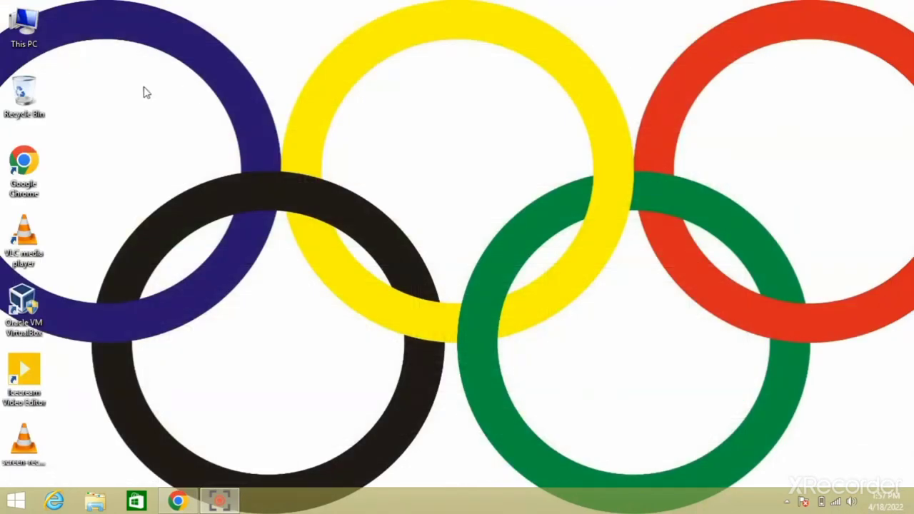
{"action": "double_click", "coordinate": [27, 26]}
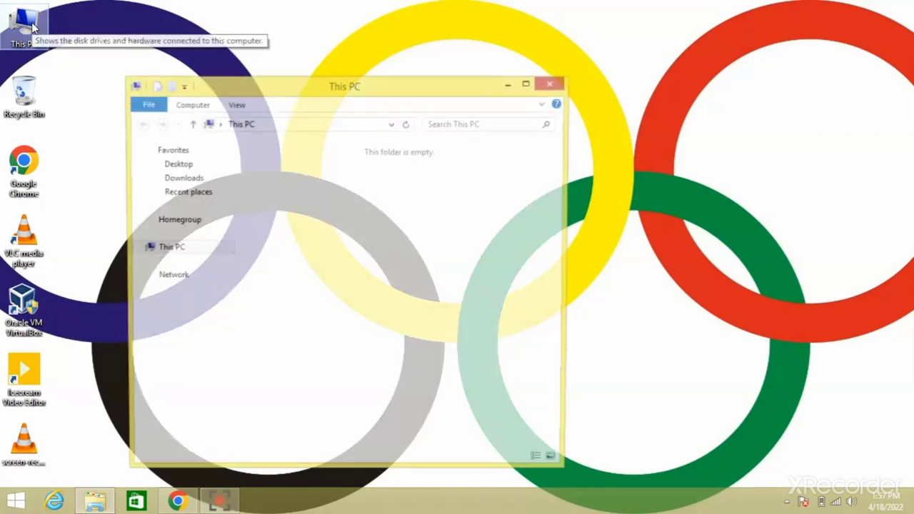
{"action": "scroll", "coordinate": [300, 314], "scroll_direction": "down", "scroll_amount": 3}
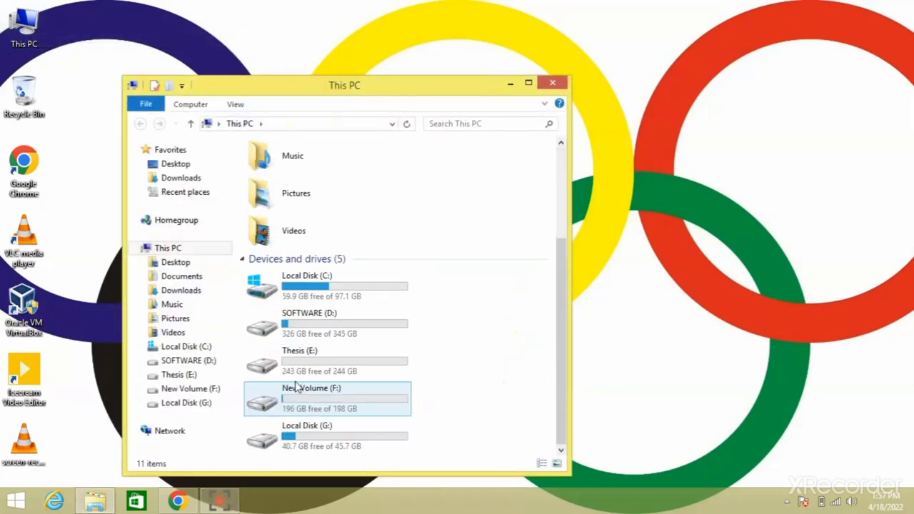
{"action": "double_click", "coordinate": [312, 289]}
{"action": "double_click", "coordinate": [286, 164]}
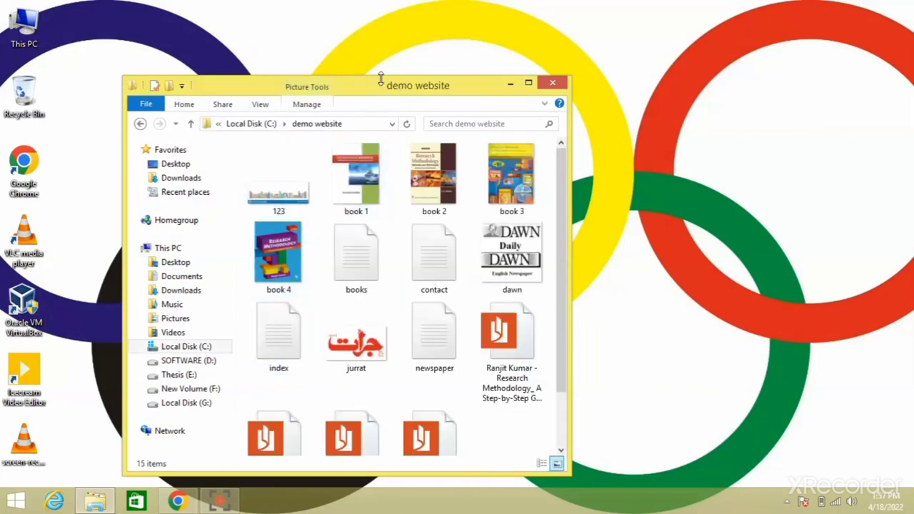
{"action": "double_click", "coordinate": [381, 82]}
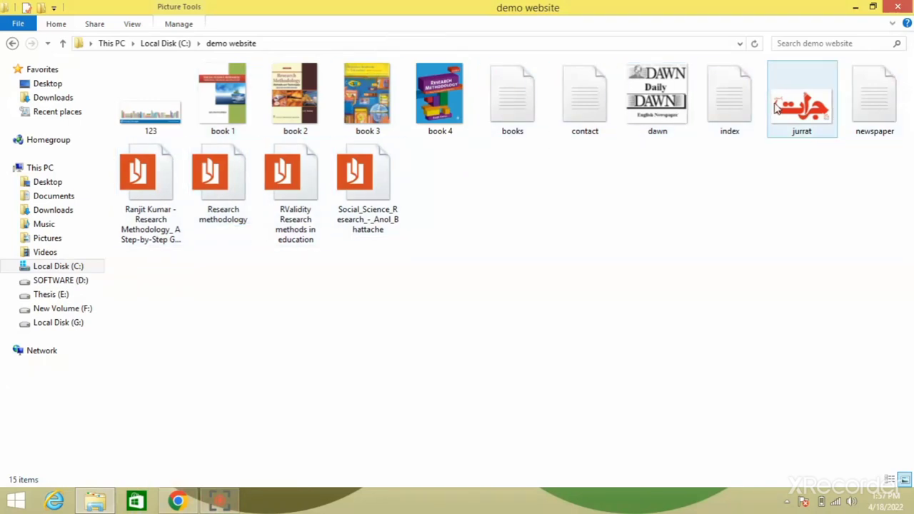
Set index.html to open with Google Chrome by default, then open it
{"action": "right_click", "coordinate": [732, 106]}
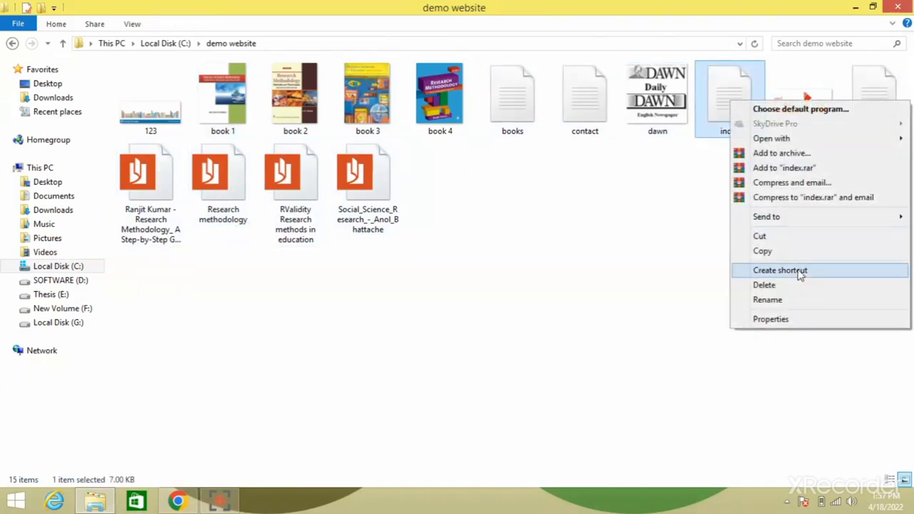
{"action": "left_click", "coordinate": [771, 320]}
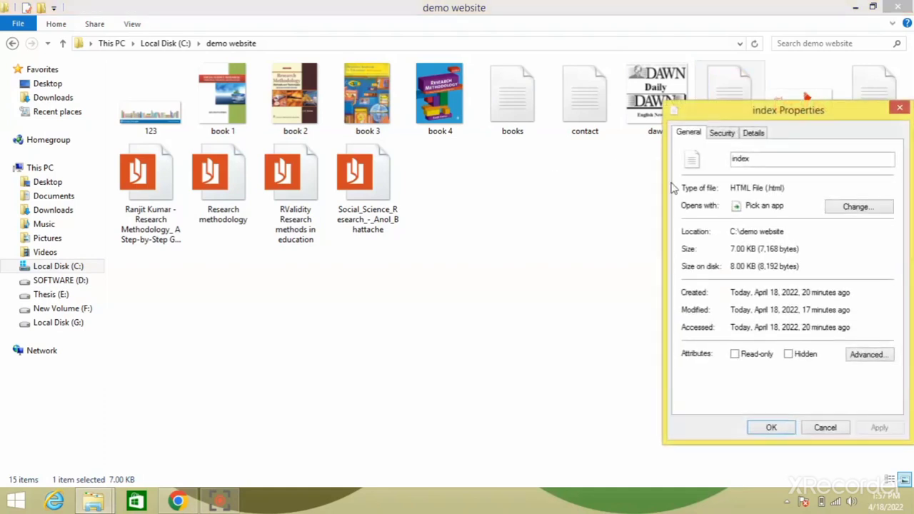
{"action": "left_click", "coordinate": [857, 207]}
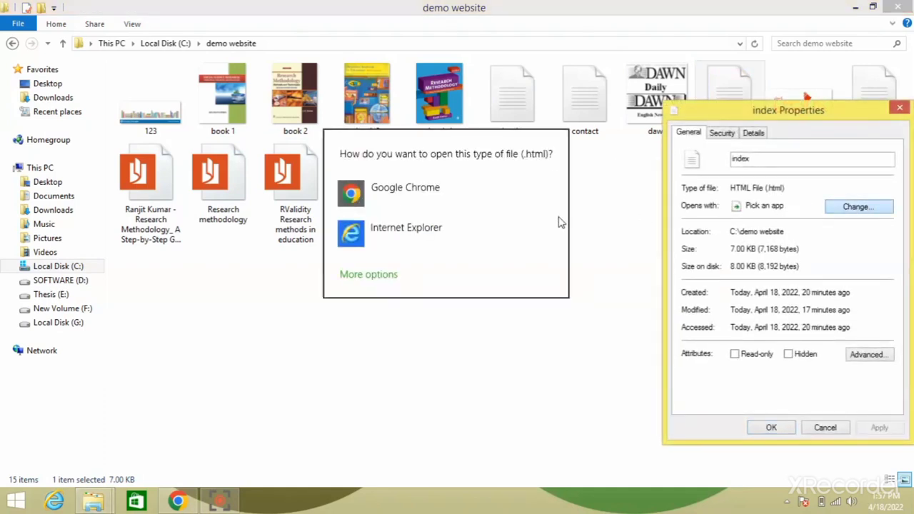
{"action": "left_click", "coordinate": [407, 200]}
{"action": "left_click", "coordinate": [878, 428]}
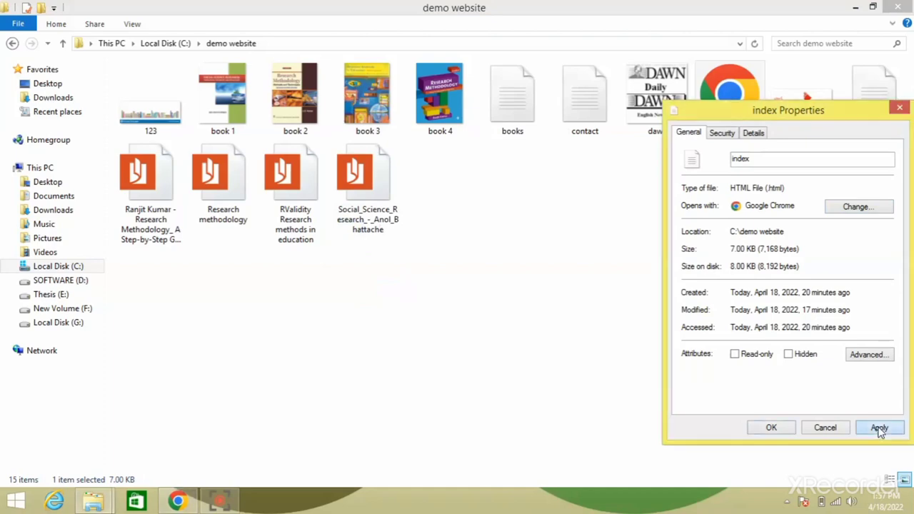
{"action": "left_click", "coordinate": [775, 427]}
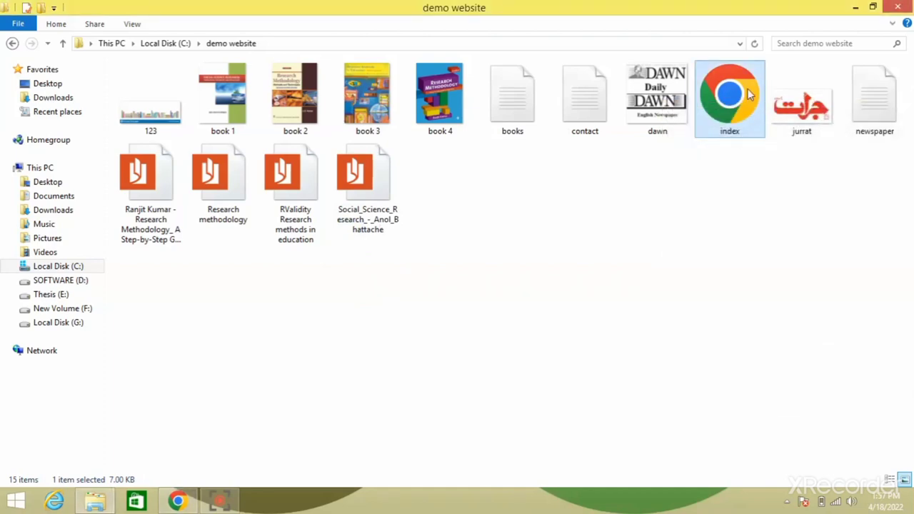
{"action": "double_click", "coordinate": [748, 88]}
Test the HOME, BOOKS, NEWSPAPER and CONTACT pages through the site's navigation links
{"action": "scroll", "coordinate": [335, 257], "scroll_direction": "down", "scroll_amount": 3}
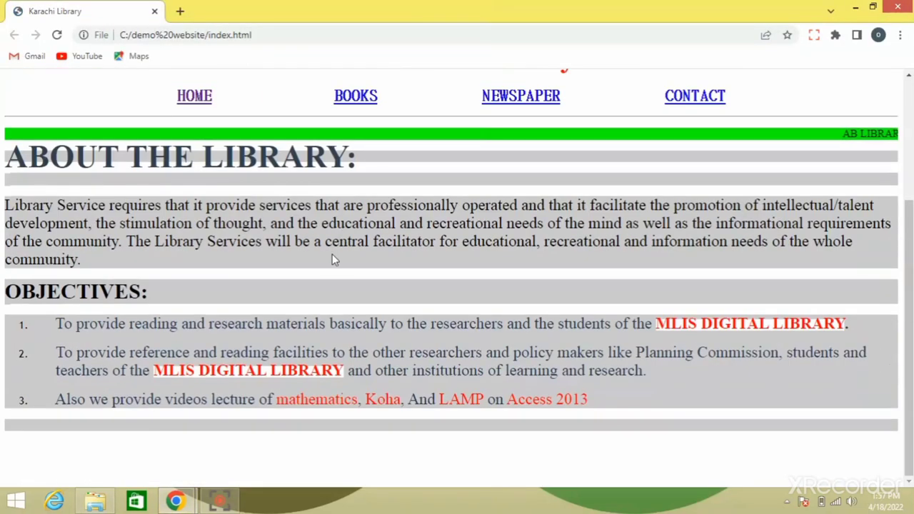
{"action": "scroll", "coordinate": [285, 257], "scroll_direction": "up", "scroll_amount": 3}
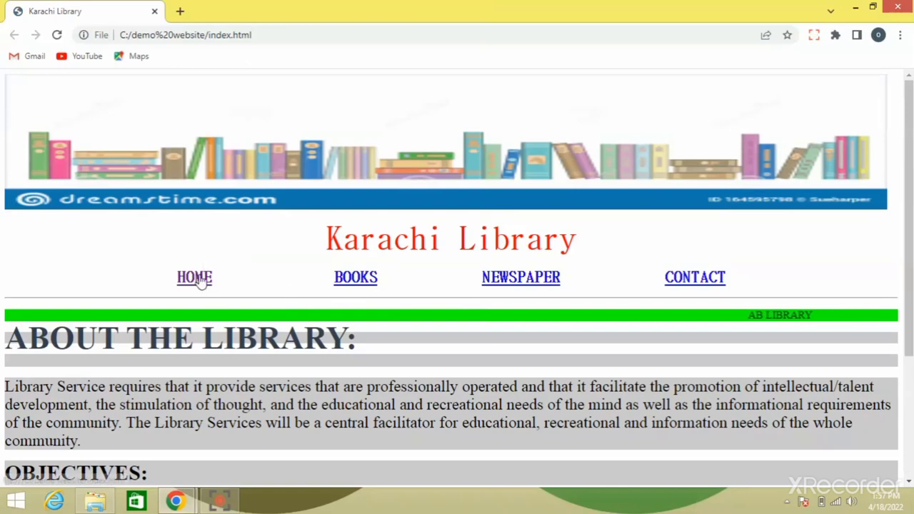
{"action": "left_click", "coordinate": [369, 284]}
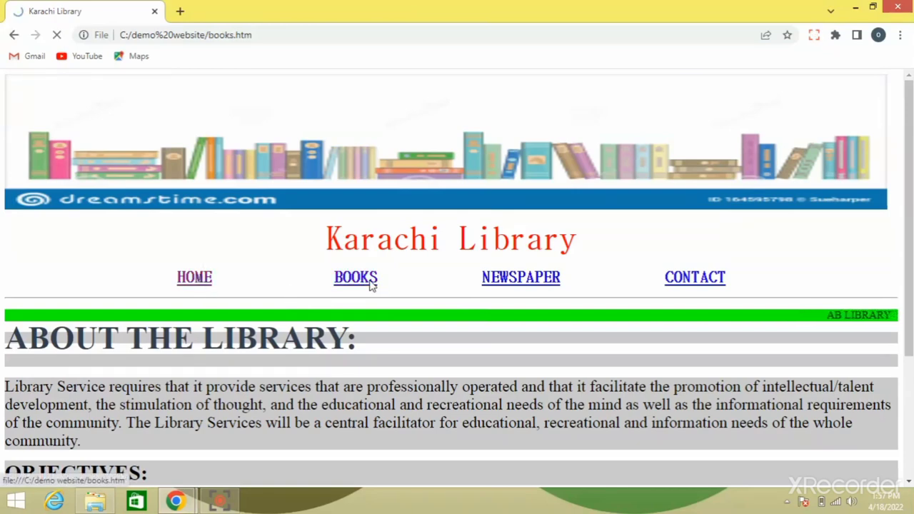
{"action": "scroll", "coordinate": [369, 286], "scroll_direction": "down", "scroll_amount": 3}
{"action": "scroll", "coordinate": [370, 286], "scroll_direction": "up", "scroll_amount": 3}
{"action": "left_click", "coordinate": [502, 290]}
{"action": "scroll", "coordinate": [500, 286], "scroll_direction": "down", "scroll_amount": 2}
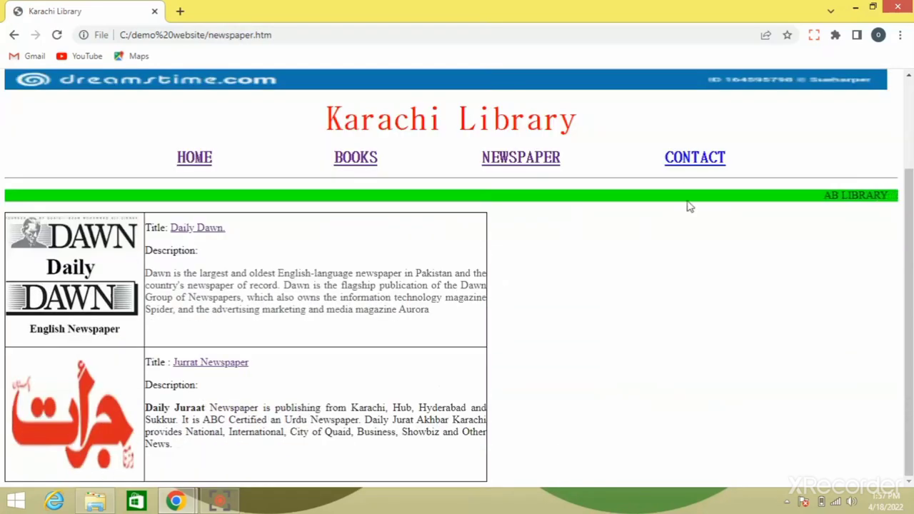
{"action": "left_click", "coordinate": [675, 158]}
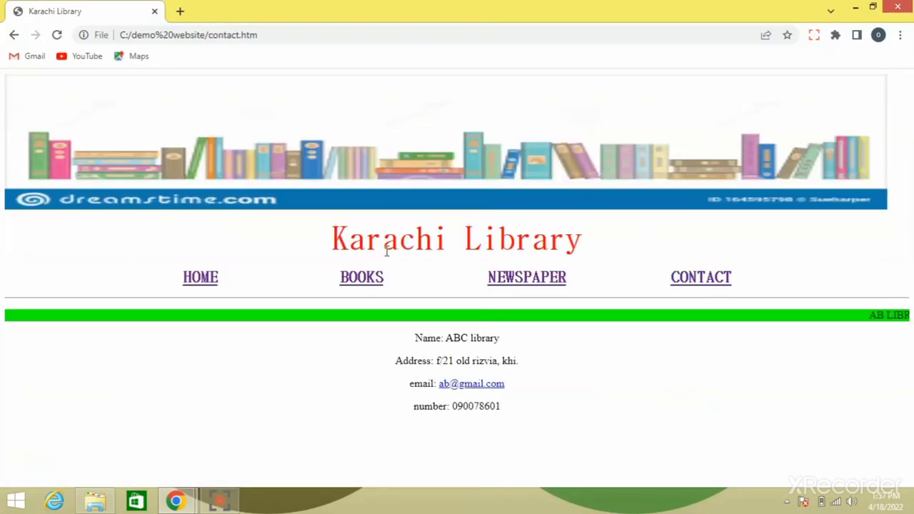
Browse BOOKS, HOME, NEWSPAPER and CONTACT again, return HOME, and close Chrome
{"action": "left_click", "coordinate": [375, 283]}
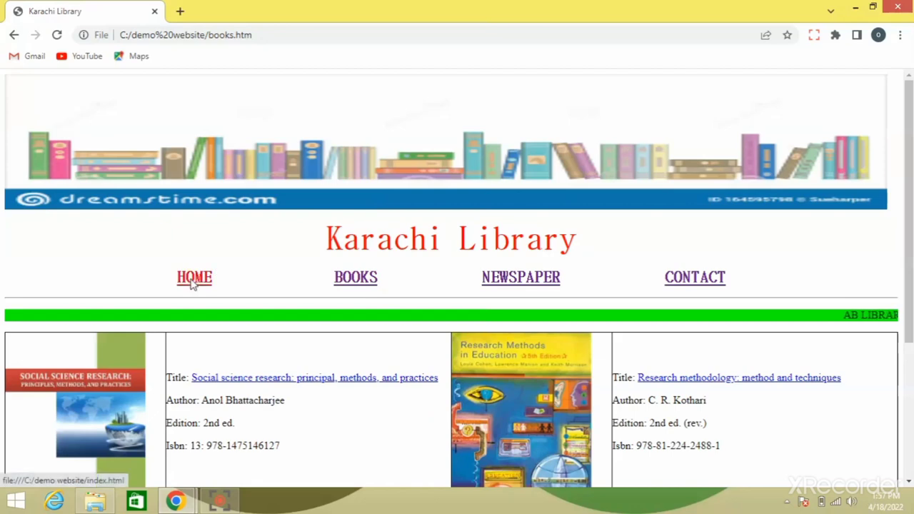
{"action": "left_click", "coordinate": [192, 283]}
{"action": "left_click", "coordinate": [508, 282]}
{"action": "left_click", "coordinate": [693, 283]}
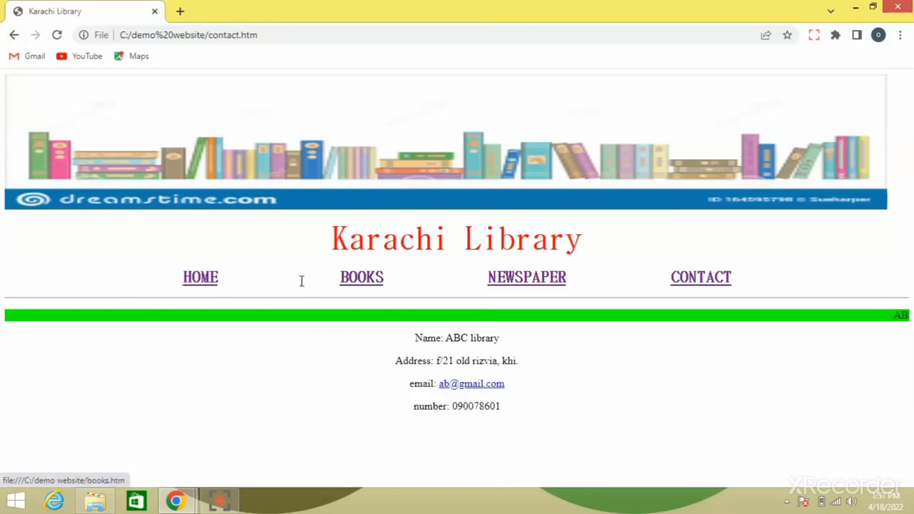
{"action": "left_click", "coordinate": [208, 281]}
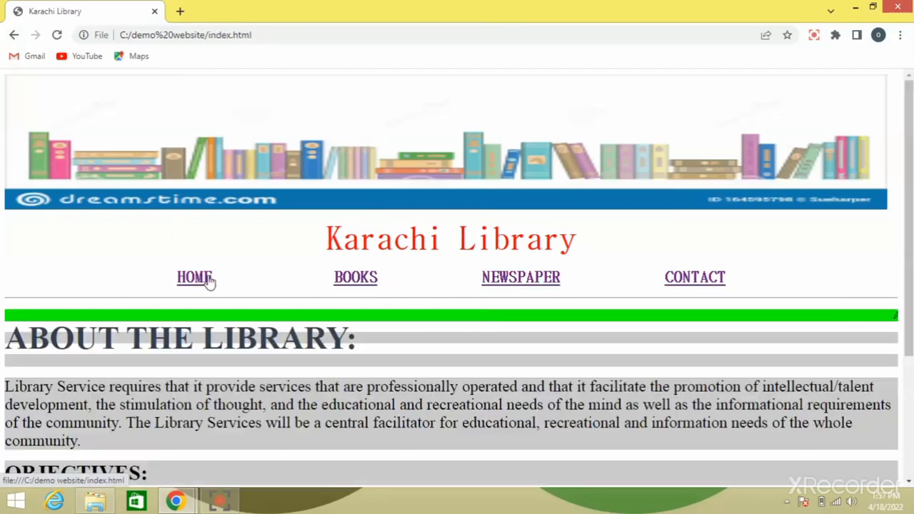
{"action": "left_click", "coordinate": [898, 7]}
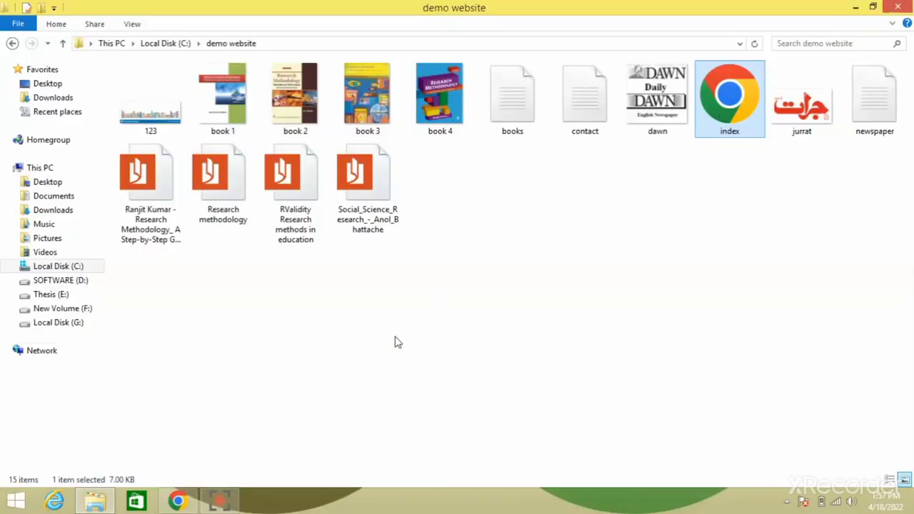
Stop the screen recording and bring back the screen-sharing notice
{"action": "mouse_move", "coordinate": [214, 498]}
{"action": "left_click", "coordinate": [221, 500]}
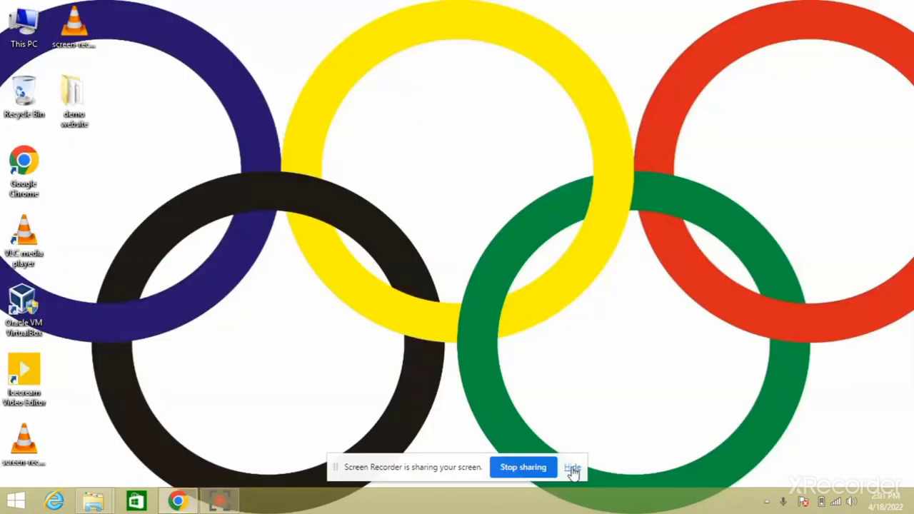
{"action": "left_click", "coordinate": [571, 469]}
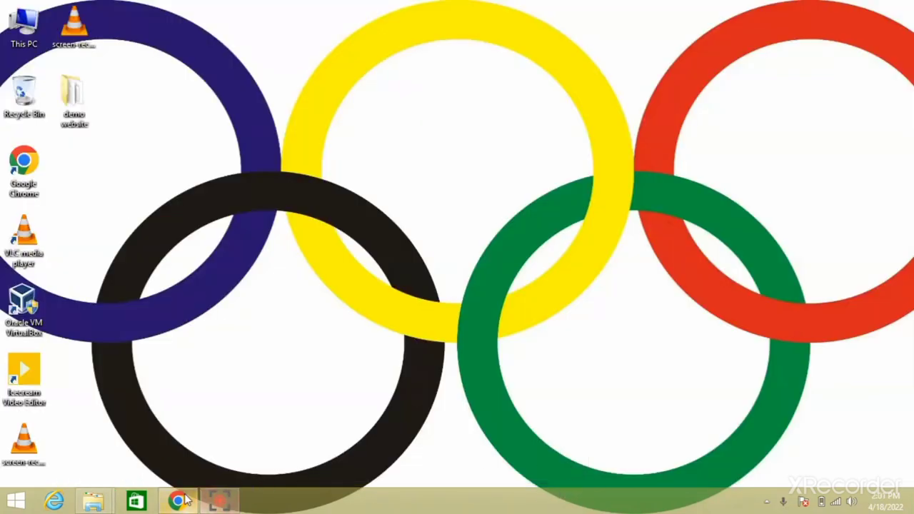
{"action": "mouse_move", "coordinate": [184, 500]}
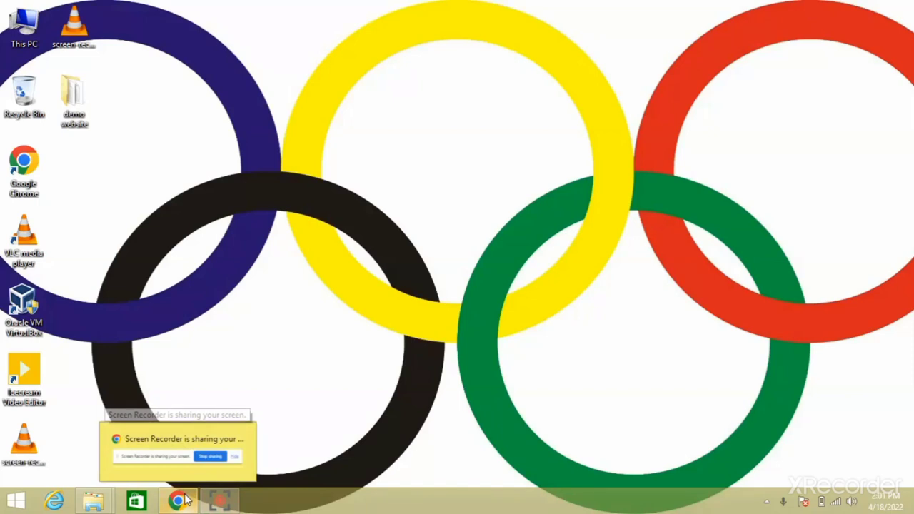
{"action": "left_click", "coordinate": [184, 501]}
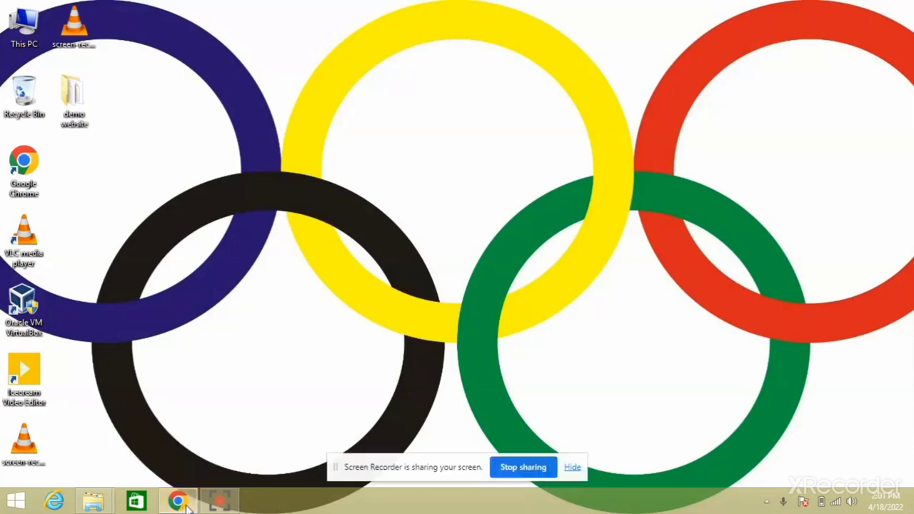
Bring up the demo website folder, briefly searching 'goo' from Start before dismissing it
{"action": "mouse_move", "coordinate": [92, 502]}
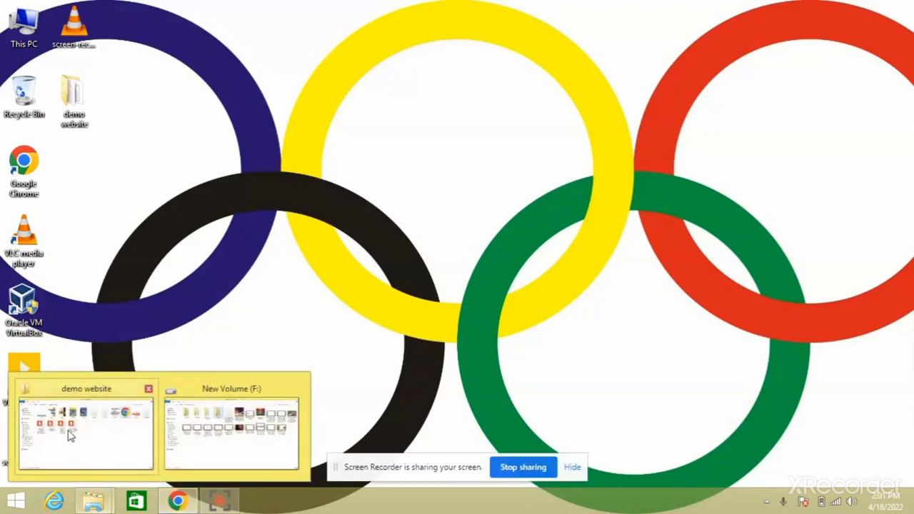
{"action": "left_click", "coordinate": [71, 435]}
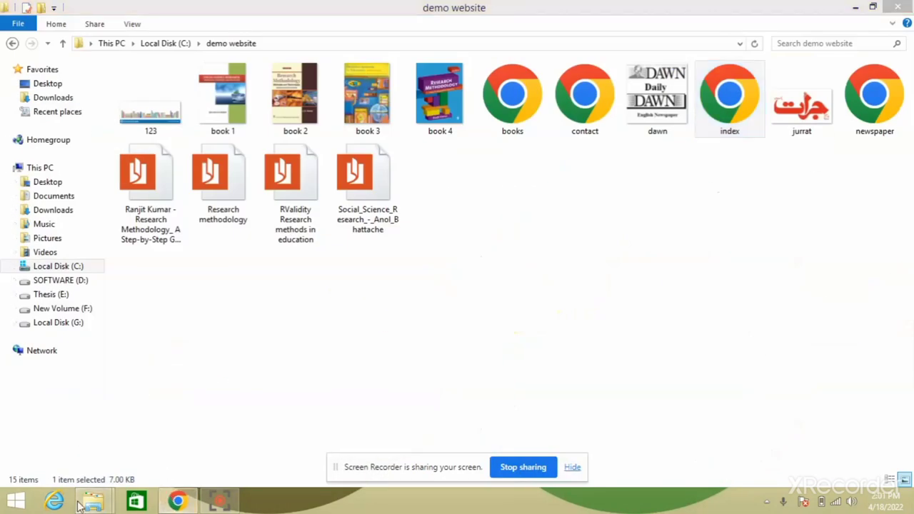
{"action": "left_click", "coordinate": [15, 500]}
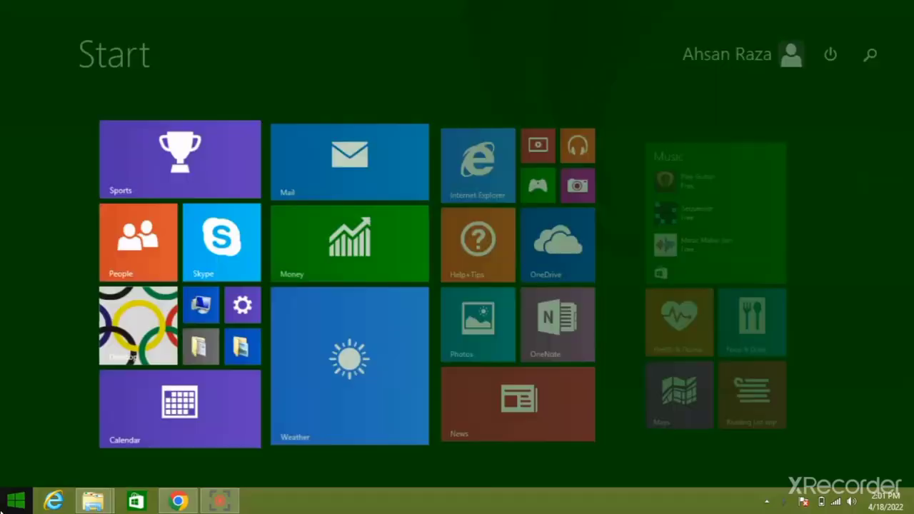
{"action": "type", "text": "google Chrome"}
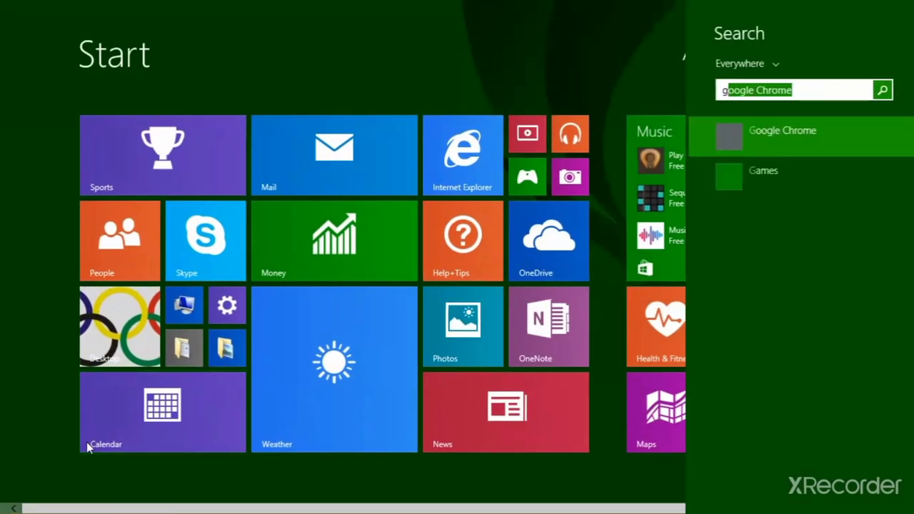
{"action": "key", "text": "super"}
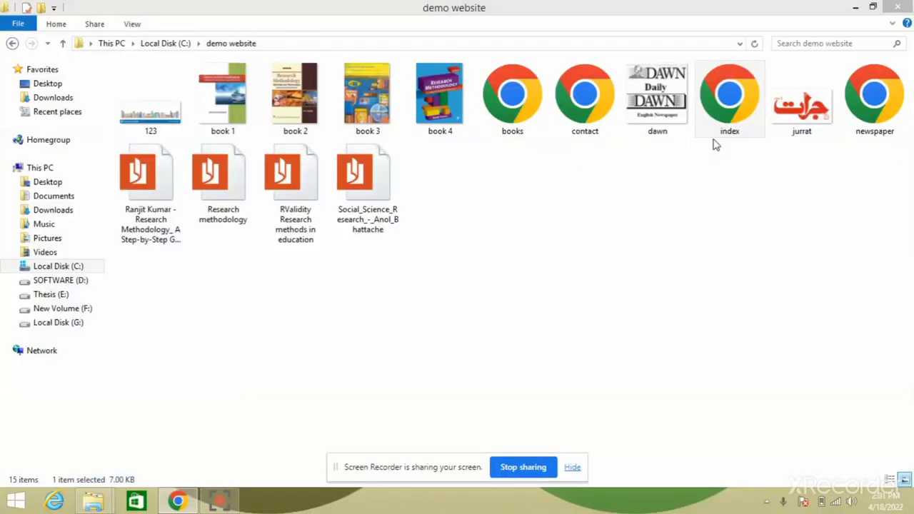
Close the demo website folder and open Chrome's taskbar jump list
{"action": "left_click", "coordinate": [899, 7]}
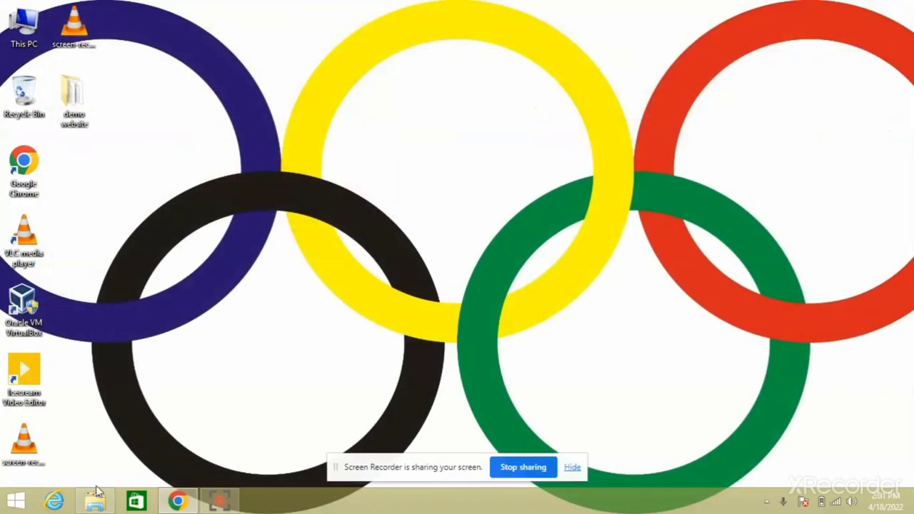
{"action": "left_click", "coordinate": [572, 467]}
{"action": "left_click", "coordinate": [179, 501]}
{"action": "right_click", "coordinate": [179, 501]}
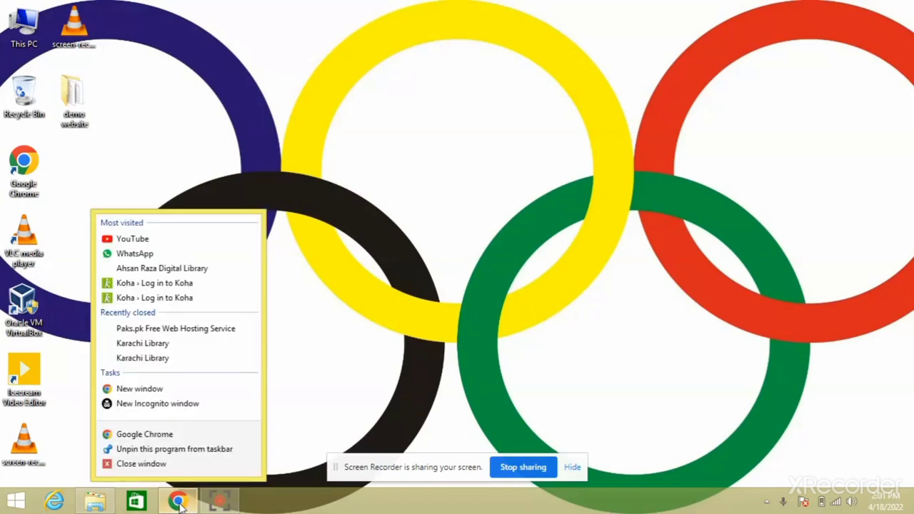
Go to paks.pk in a new Chrome window and open the free hosting signup form
{"action": "left_click", "coordinate": [147, 436]}
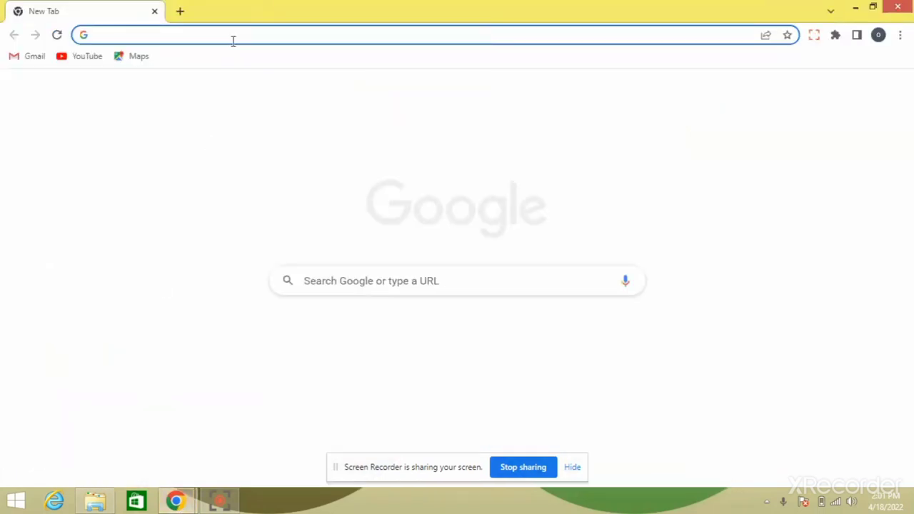
{"action": "type", "text": "p"}
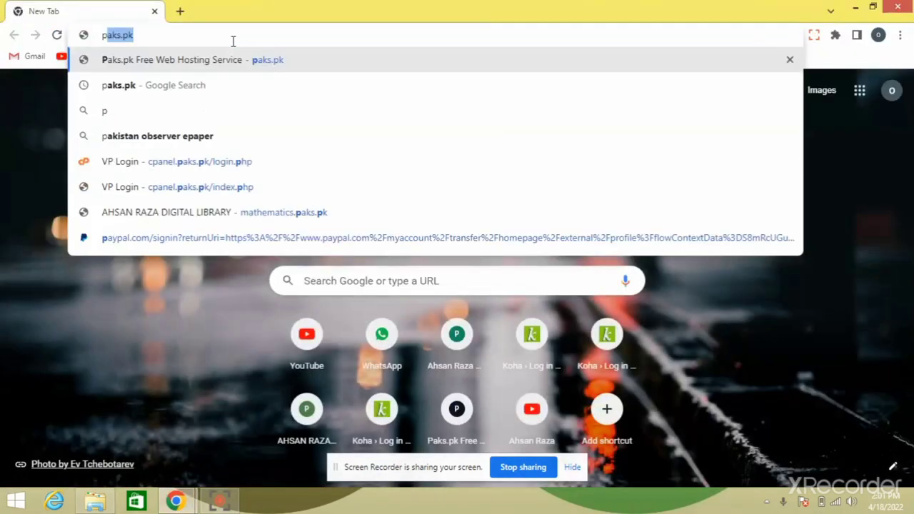
{"action": "type", "text": "aks.pk"}
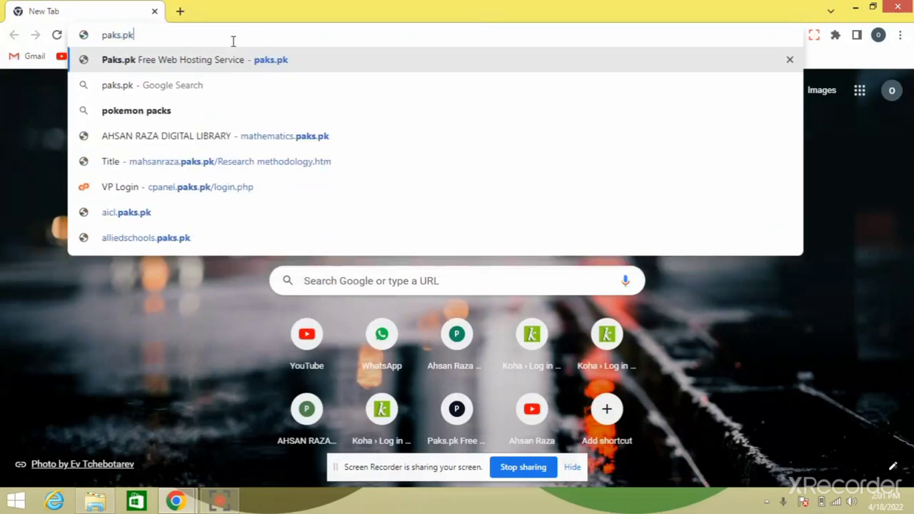
{"action": "key", "text": "Return"}
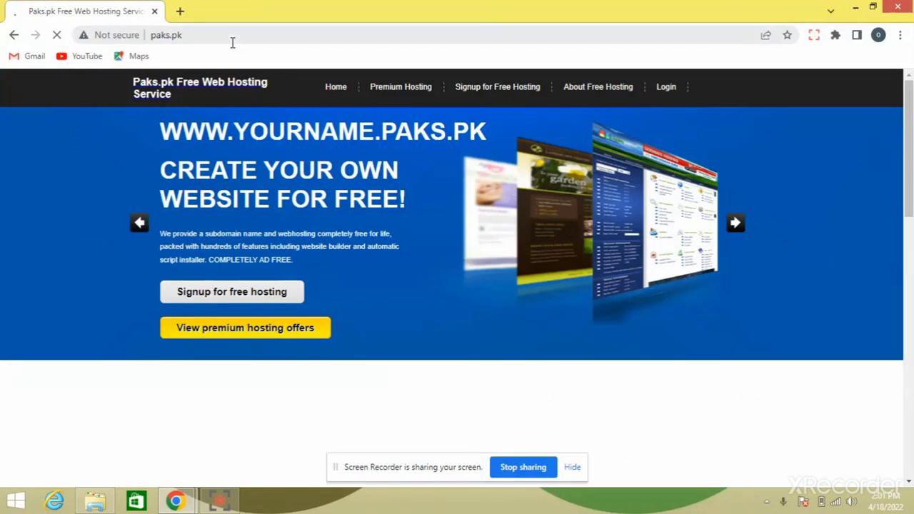
{"action": "left_click", "coordinate": [668, 88]}
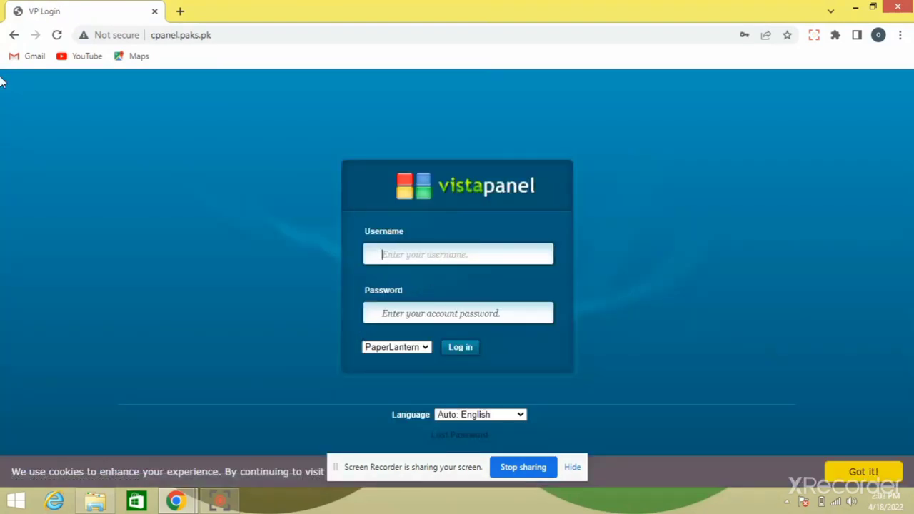
{"action": "left_click", "coordinate": [14, 35]}
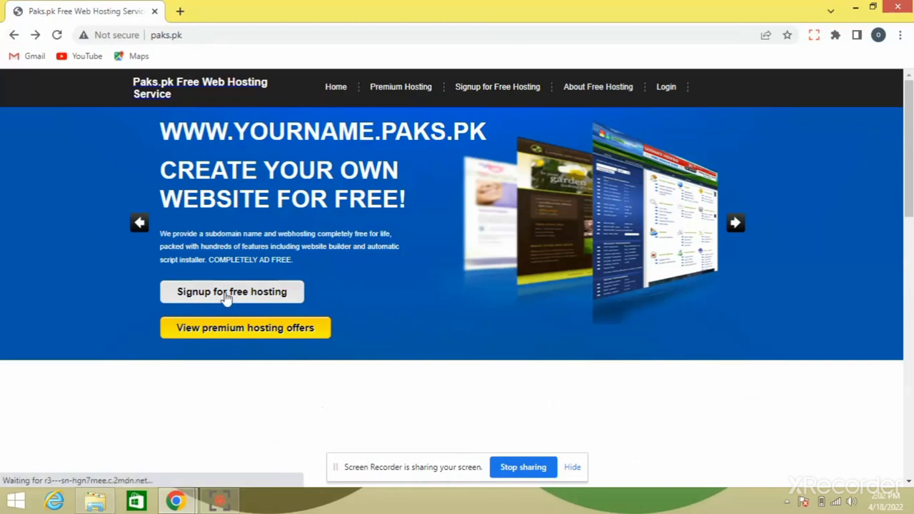
{"action": "left_click", "coordinate": [228, 296]}
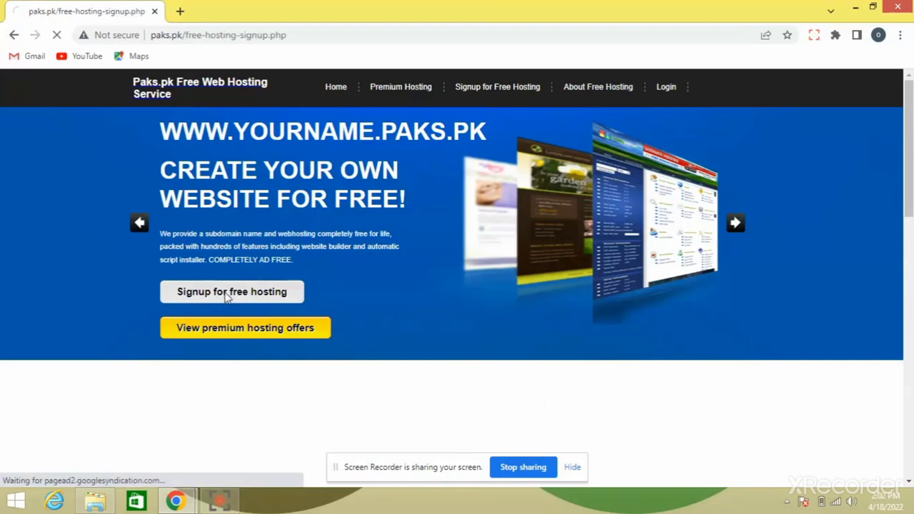
Fill the signup form with website name 'ab', a password and the e-mail address, and submit it
{"action": "scroll", "coordinate": [322, 210], "scroll_direction": "down", "scroll_amount": 2}
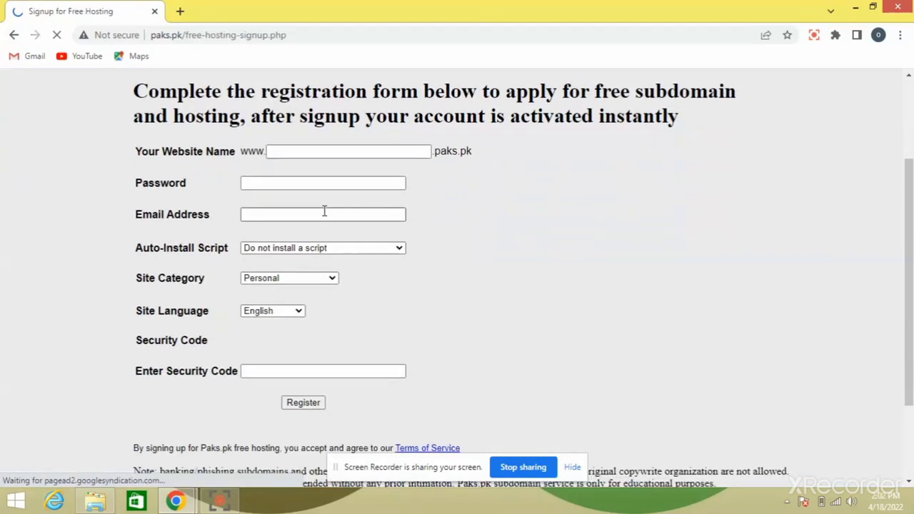
{"action": "left_click", "coordinate": [330, 152]}
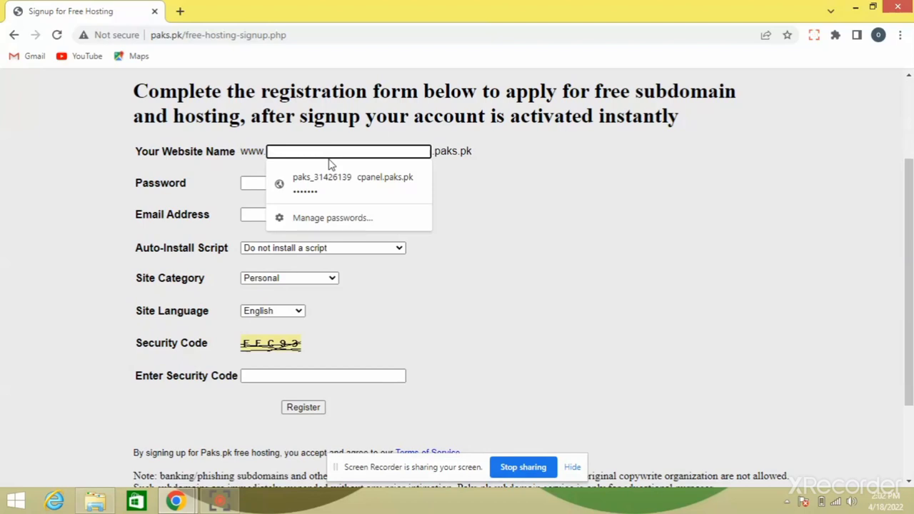
{"action": "type", "text": "ab"}
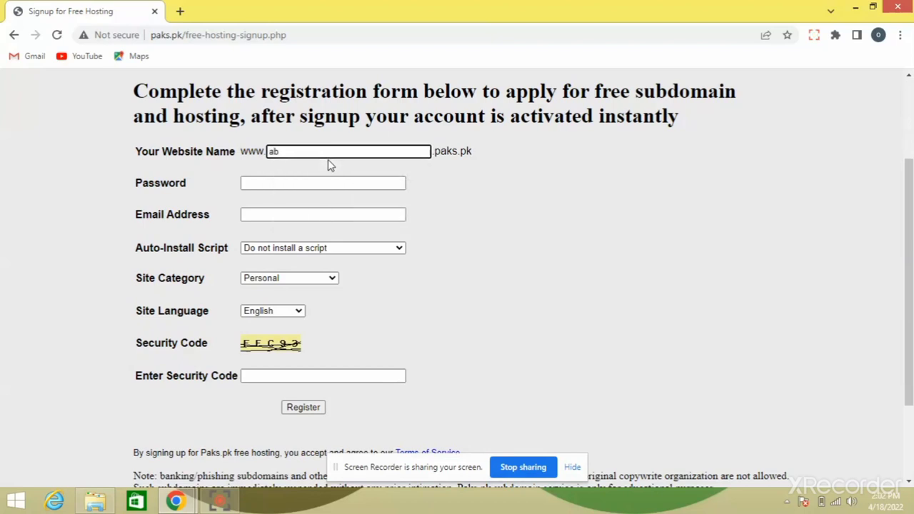
{"action": "key", "text": "Tab"}
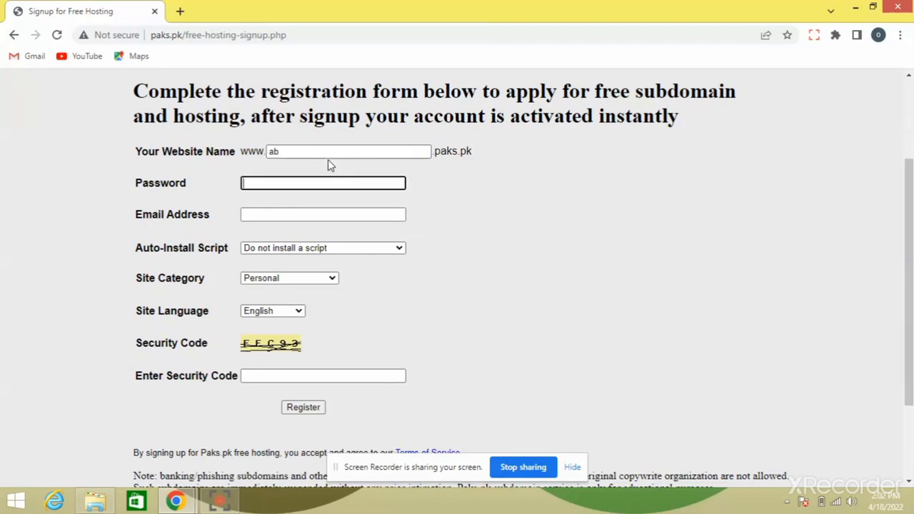
{"action": "key", "text": "Tab"}
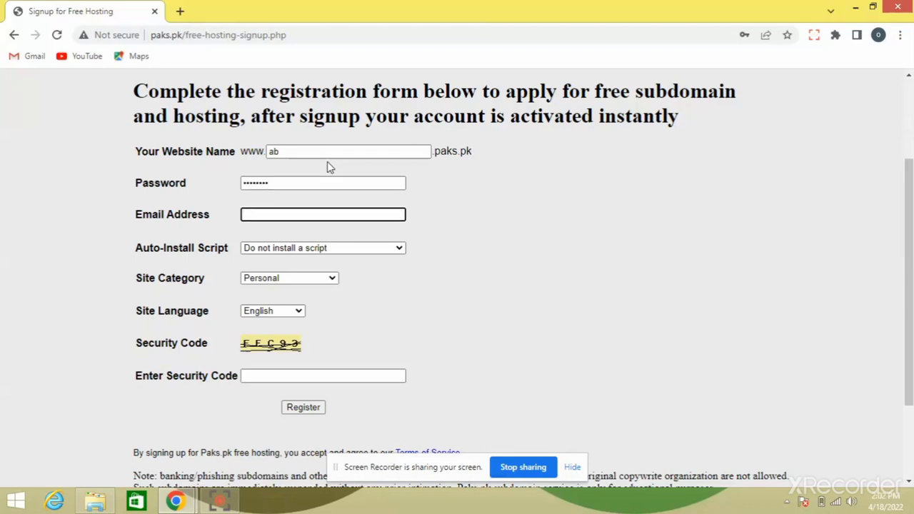
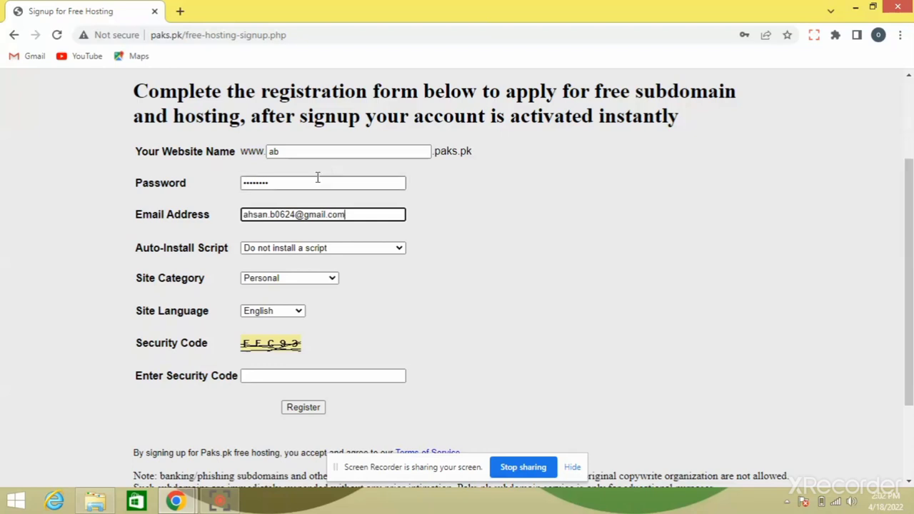
{"action": "key", "text": "Tab"}
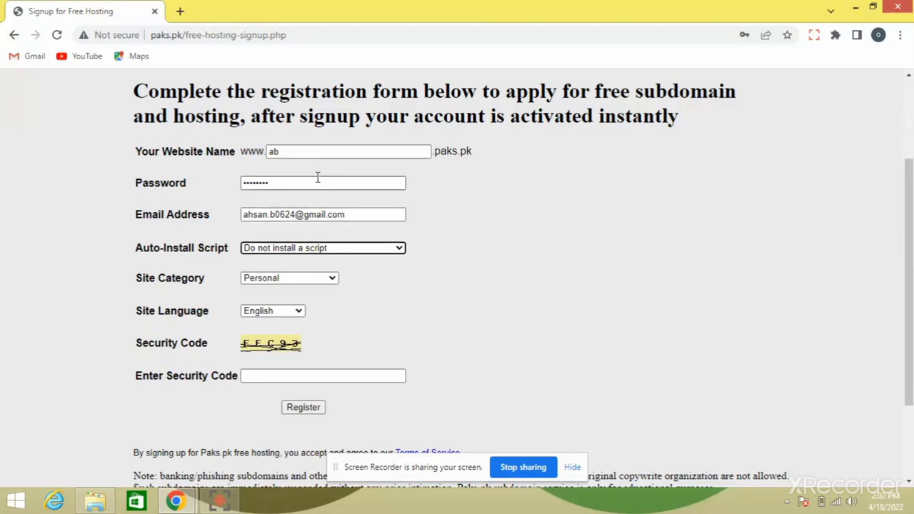
{"action": "key", "text": "Tab"}
{"action": "key", "text": "Tab"}
{"action": "key", "text": "Tab"}
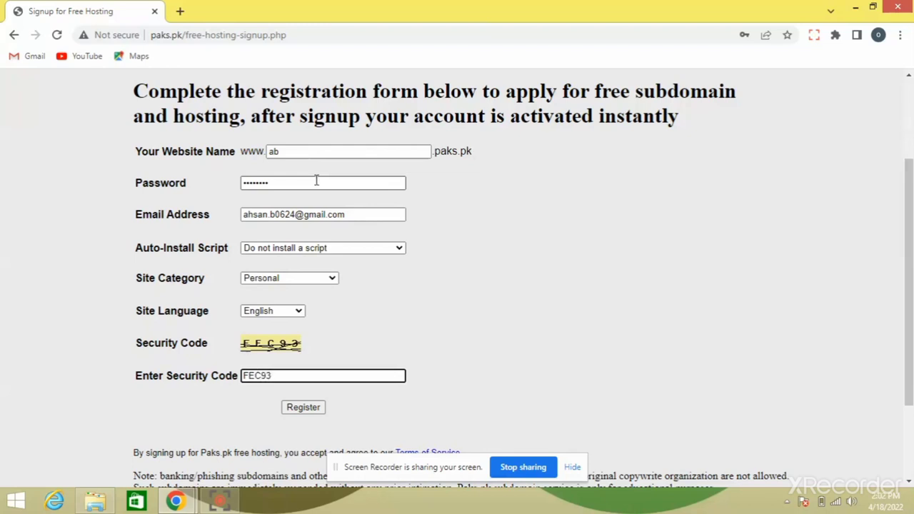
{"action": "key", "text": "Return"}
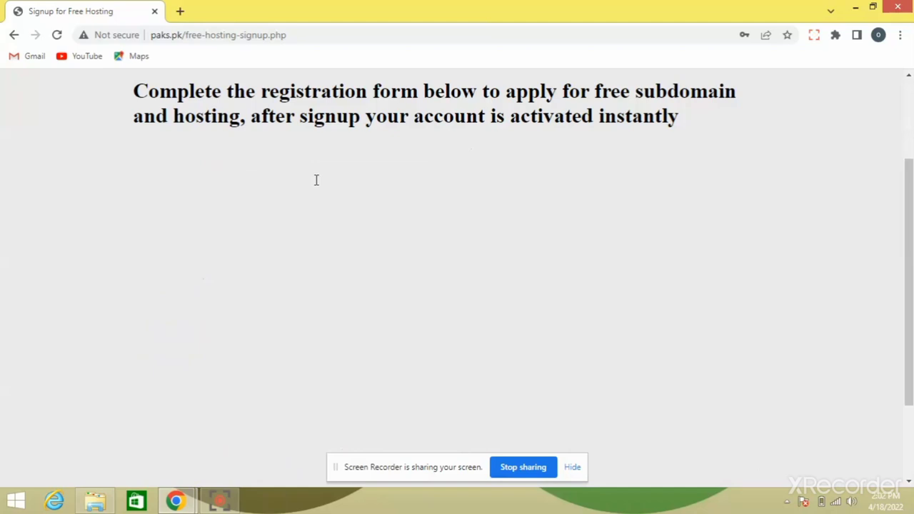
Lengthen the website name to 'abab', resubmit the form, and dismiss the save-password prompt
{"action": "left_click", "coordinate": [574, 469]}
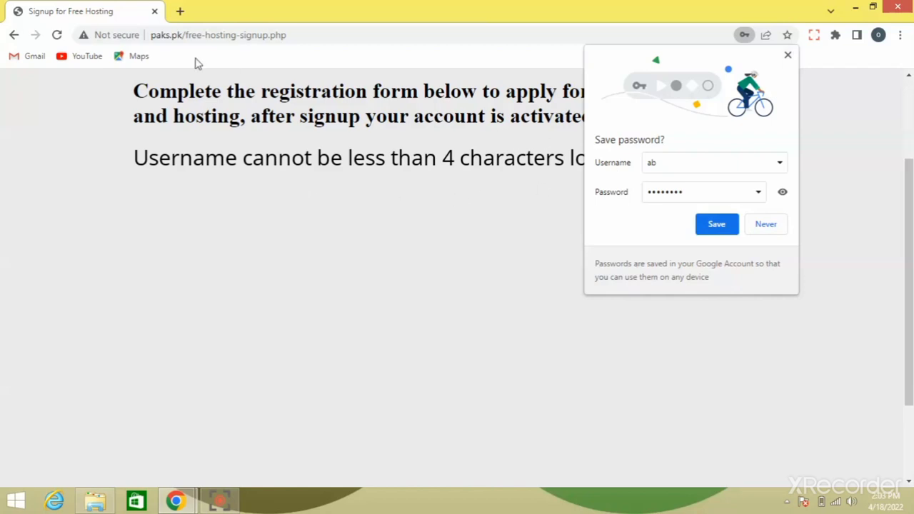
{"action": "left_click", "coordinate": [10, 35]}
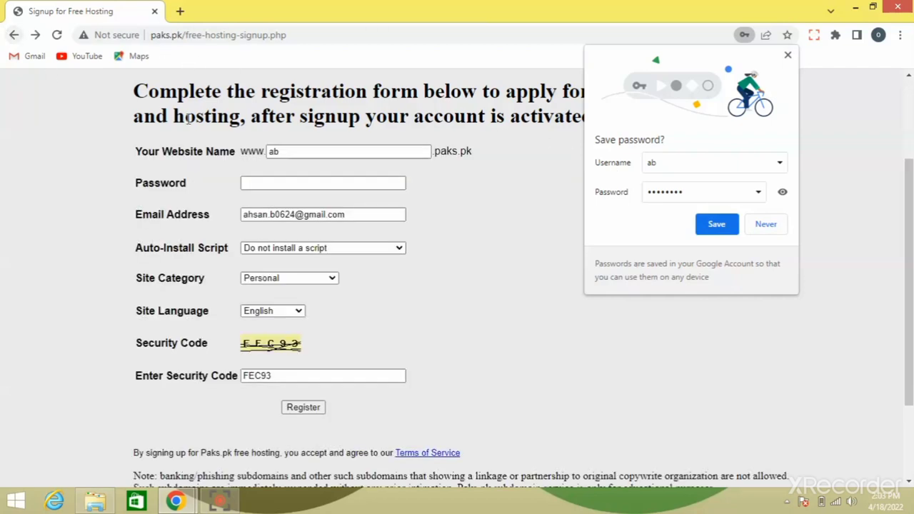
{"action": "left_click", "coordinate": [291, 150]}
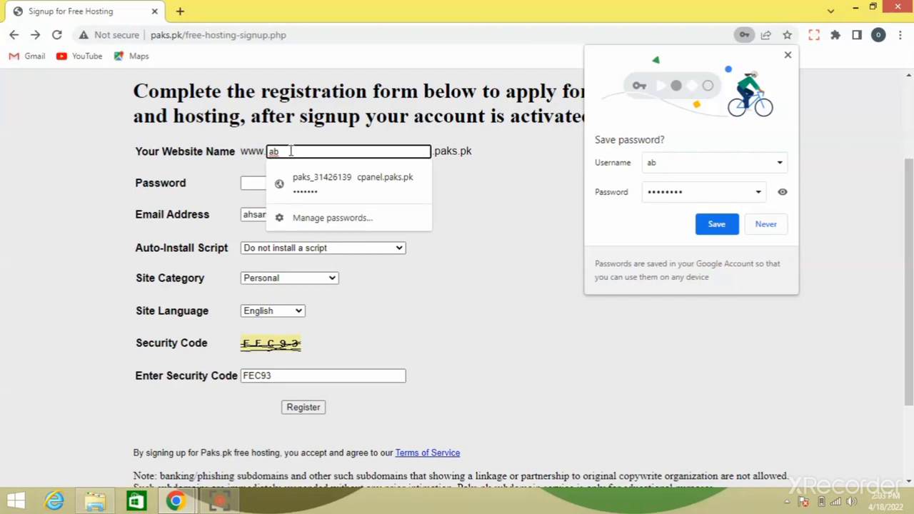
{"action": "type", "text": "ab"}
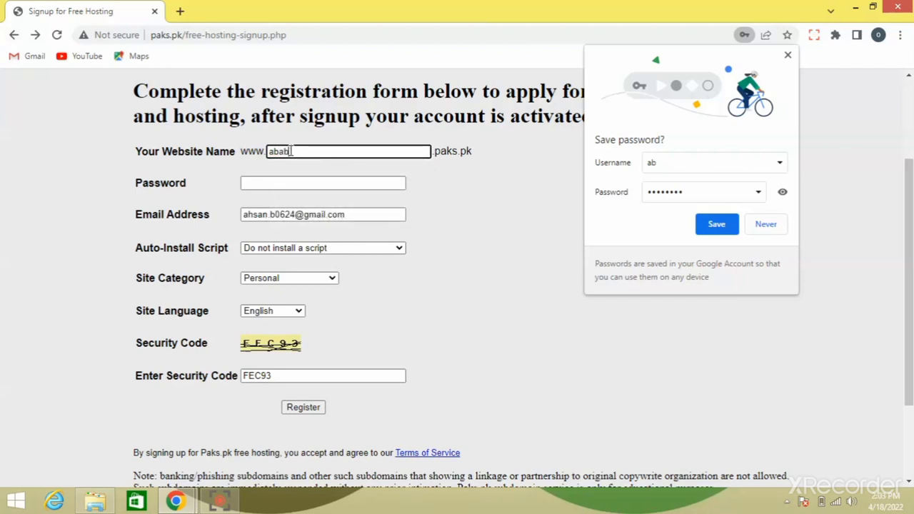
{"action": "left_click", "coordinate": [303, 408]}
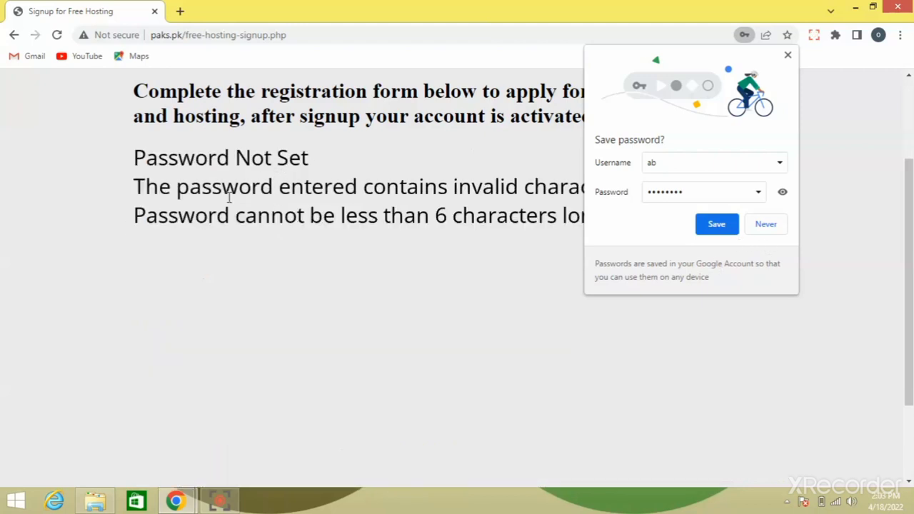
{"action": "left_click", "coordinate": [785, 55]}
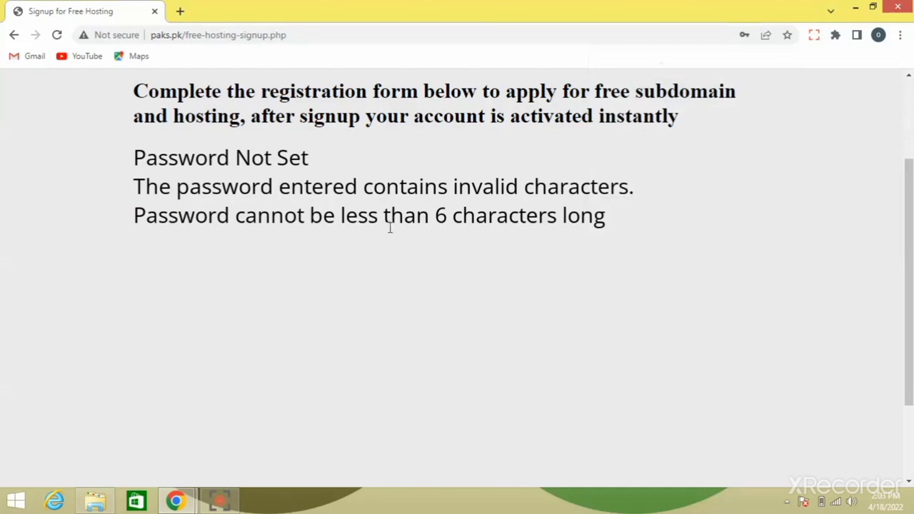
Re-enter the hosting password, submit the signup, decline saving the password, and open a new tab
{"action": "left_click", "coordinate": [14, 35]}
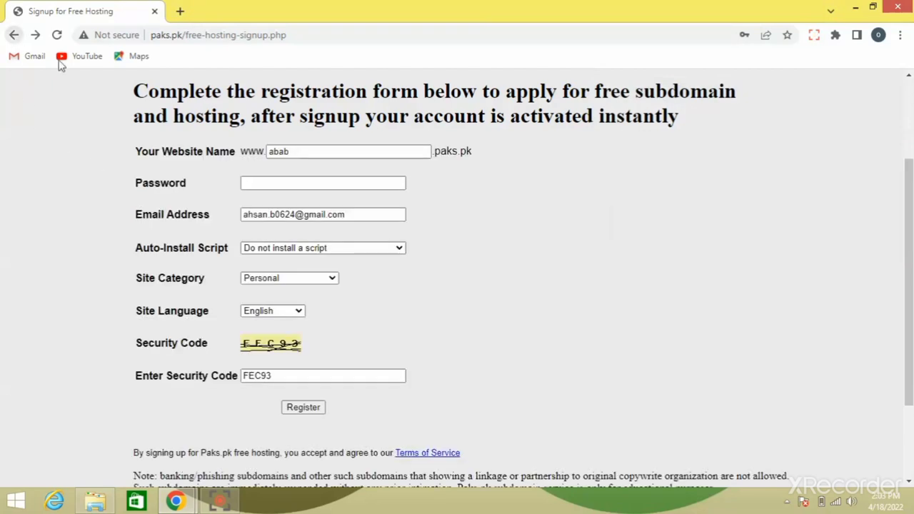
{"action": "left_click", "coordinate": [262, 185]}
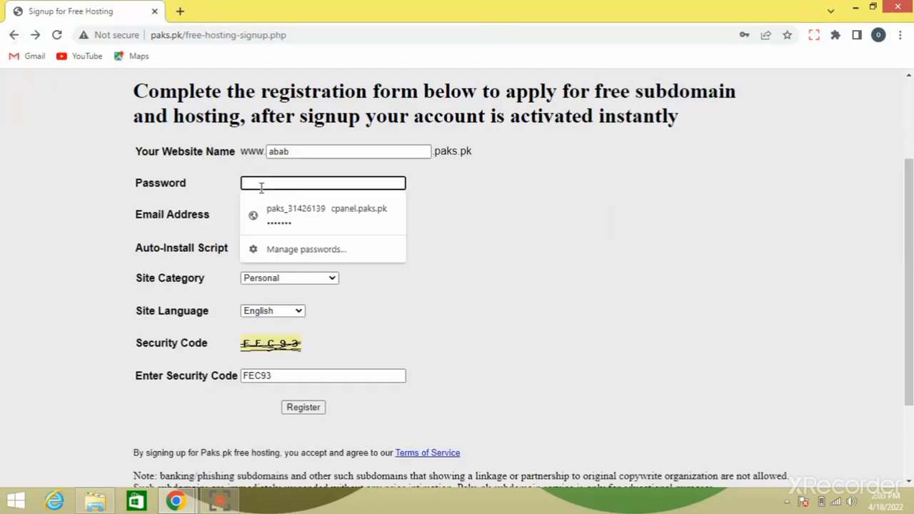
{"action": "type", "text": "••••••••"}
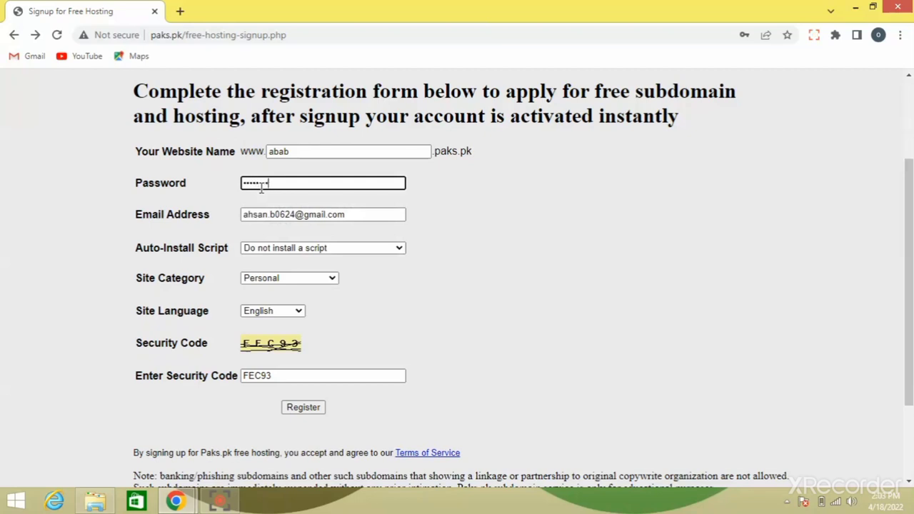
{"action": "left_click", "coordinate": [305, 408]}
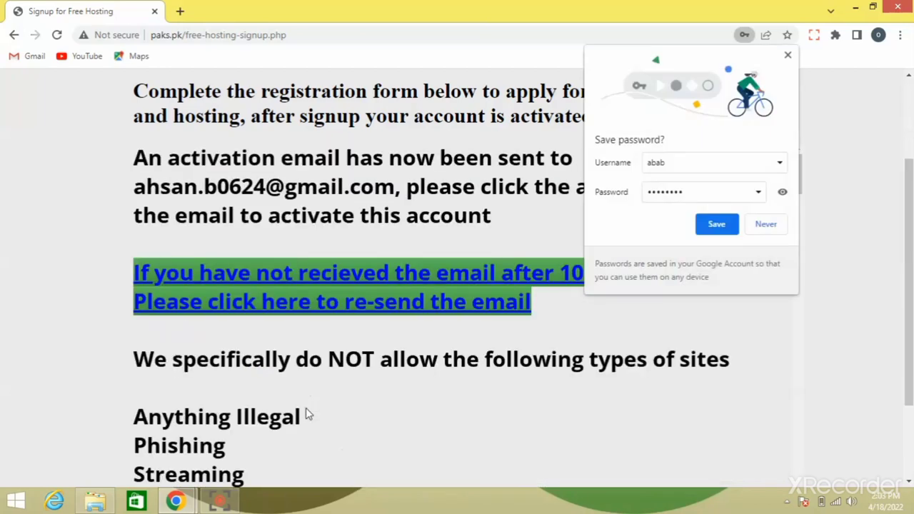
{"action": "left_click", "coordinate": [717, 225]}
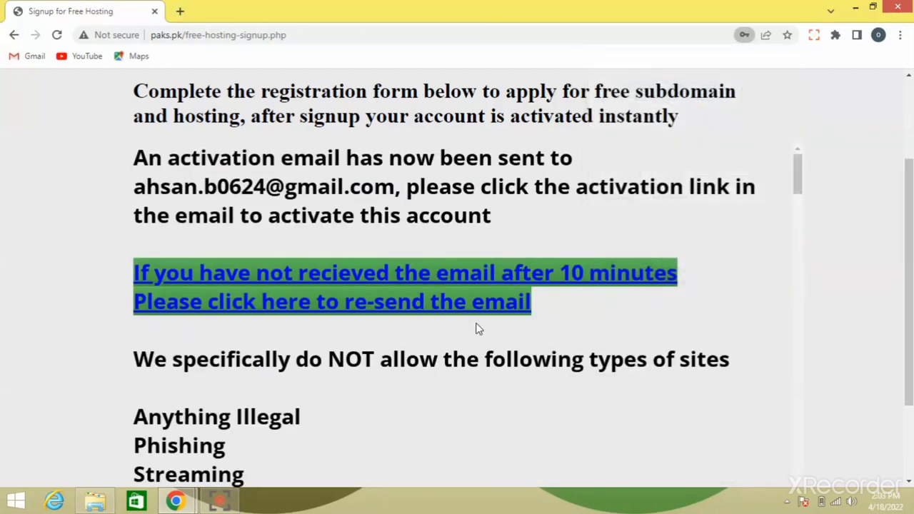
{"action": "scroll", "coordinate": [357, 310], "scroll_direction": "down", "scroll_amount": 10}
{"action": "scroll", "coordinate": [339, 314], "scroll_direction": "down", "scroll_amount": 15}
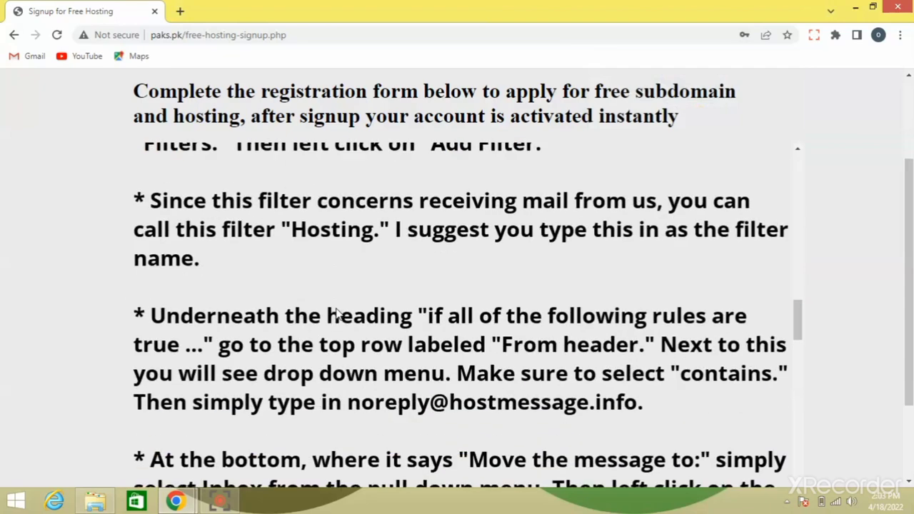
{"action": "scroll", "coordinate": [337, 307], "scroll_direction": "up", "scroll_amount": 20}
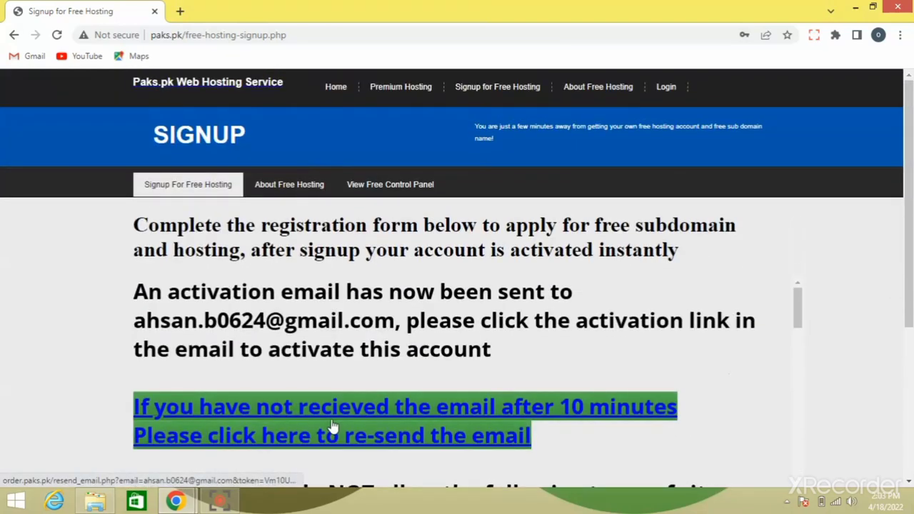
{"action": "left_click", "coordinate": [180, 13]}
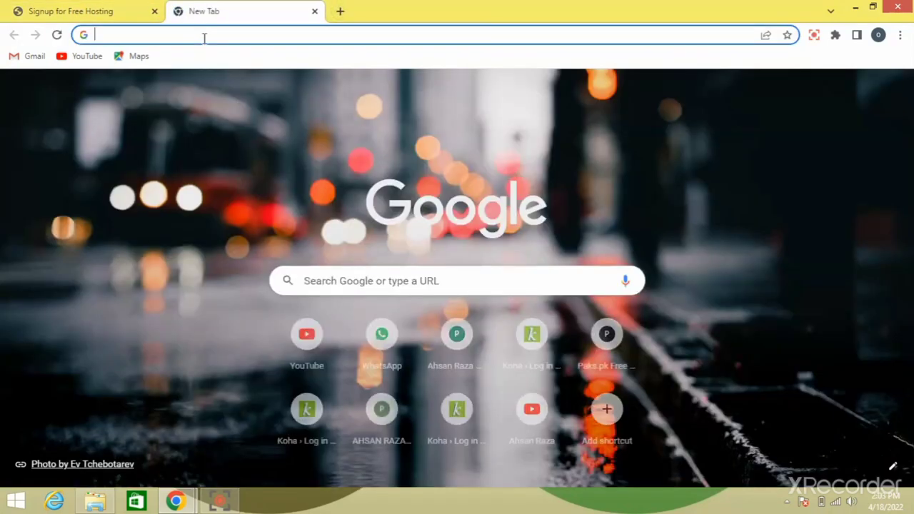
Open Chrome's Google account list and choose to add another account
{"action": "left_click", "coordinate": [204, 37]}
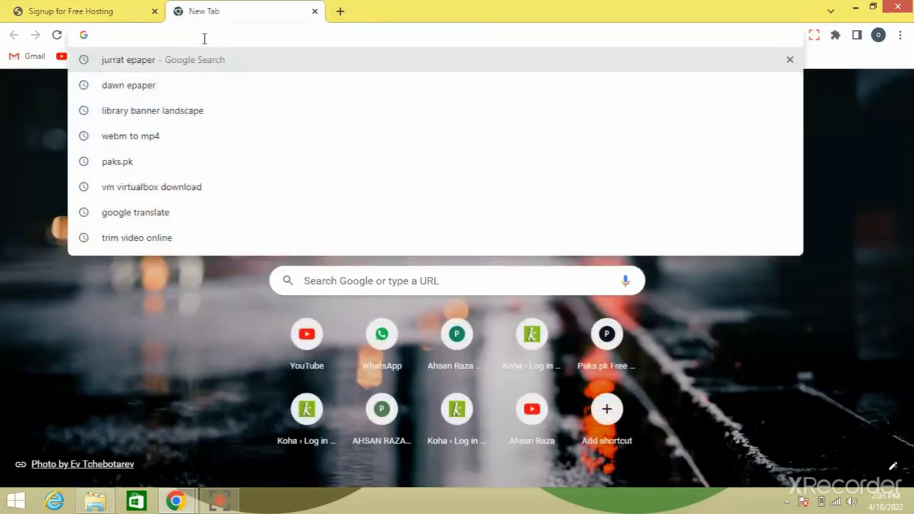
{"action": "left_click", "coordinate": [886, 123]}
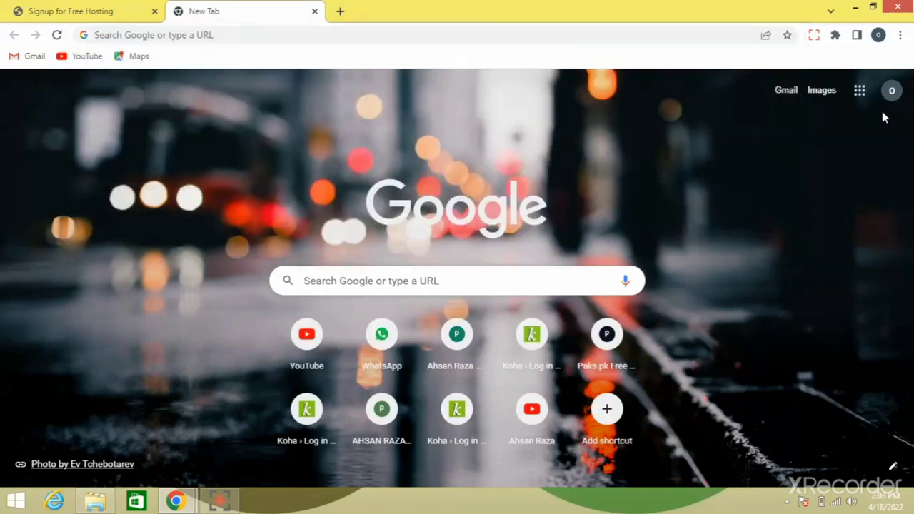
{"action": "left_click", "coordinate": [889, 93]}
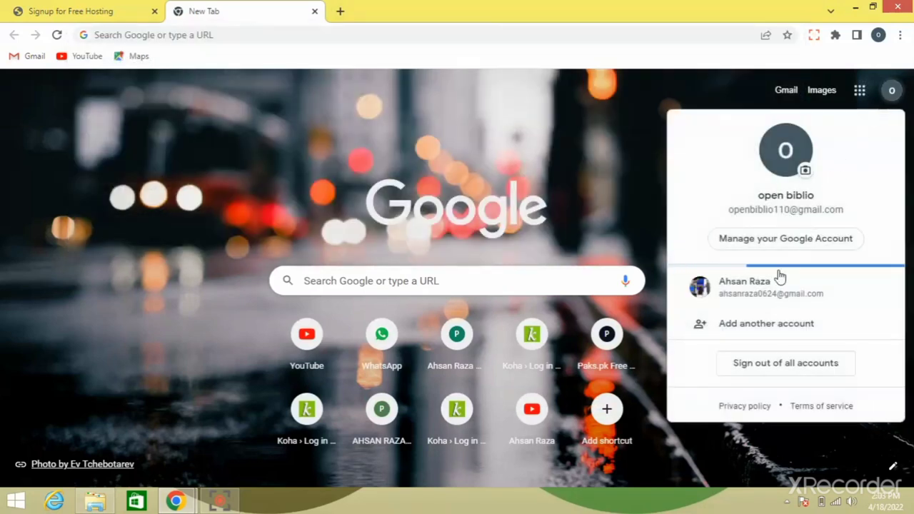
{"action": "left_click", "coordinate": [616, 175]}
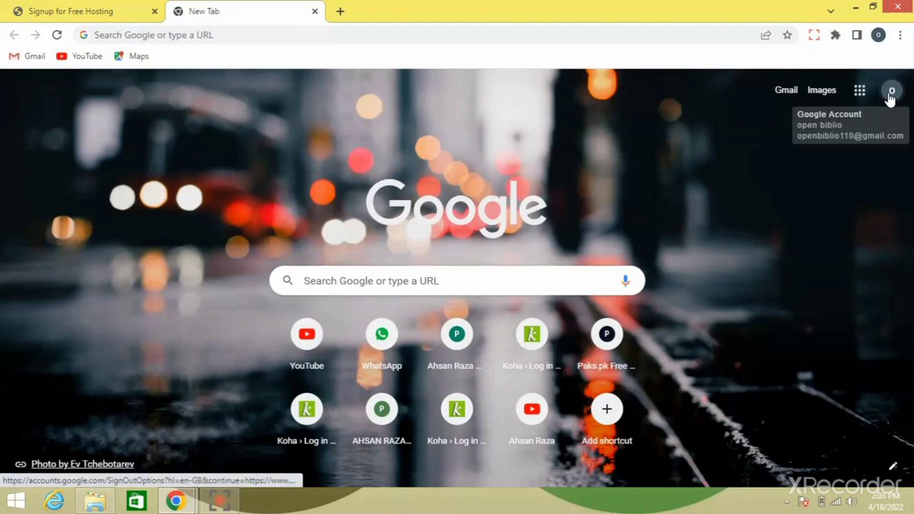
{"action": "left_click", "coordinate": [890, 97]}
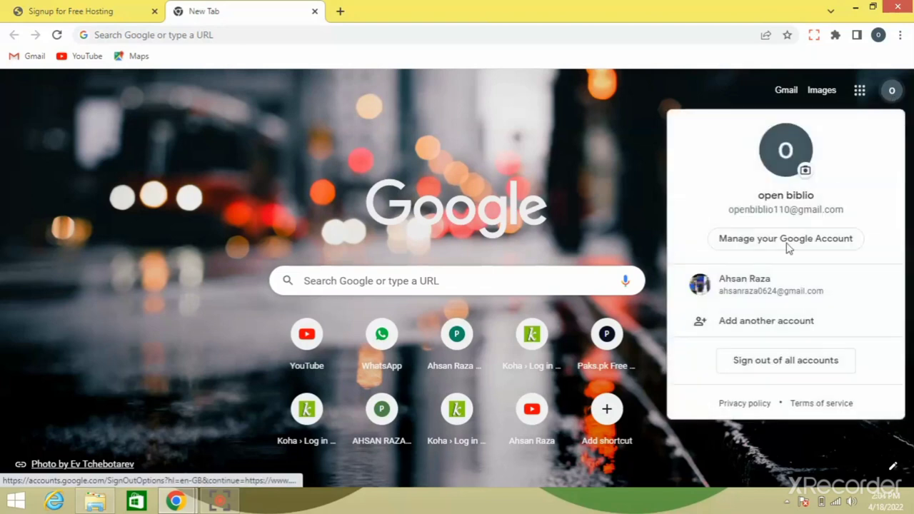
{"action": "left_click", "coordinate": [750, 327]}
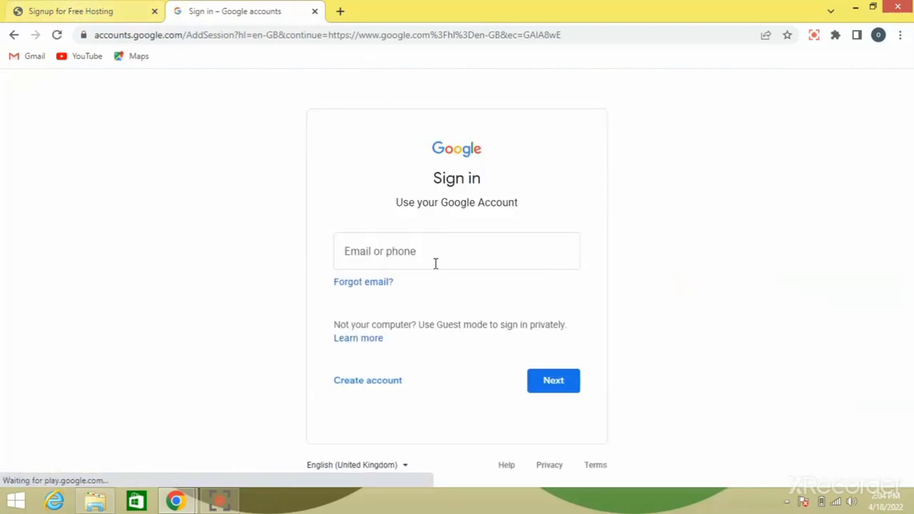
Sign in with the account's e-mail and password, confirm recovery details, and dismiss the password checkup notice
{"action": "left_click", "coordinate": [423, 253]}
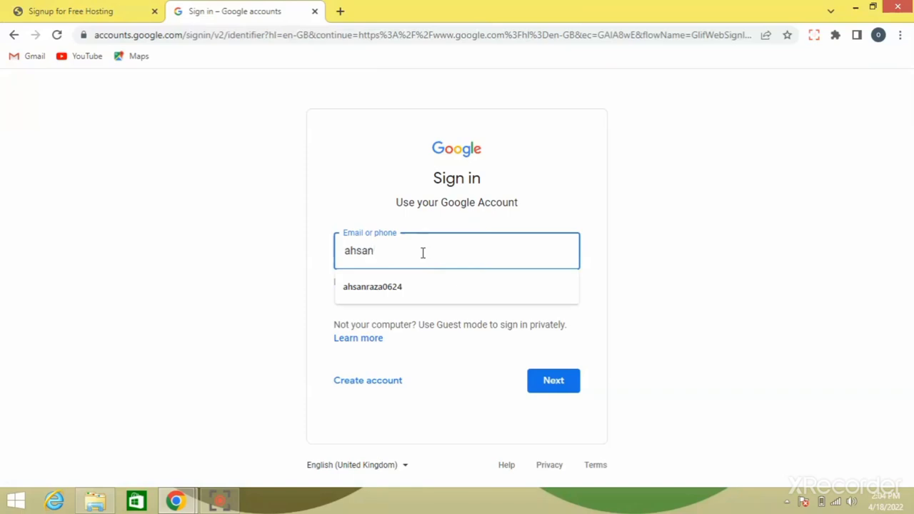
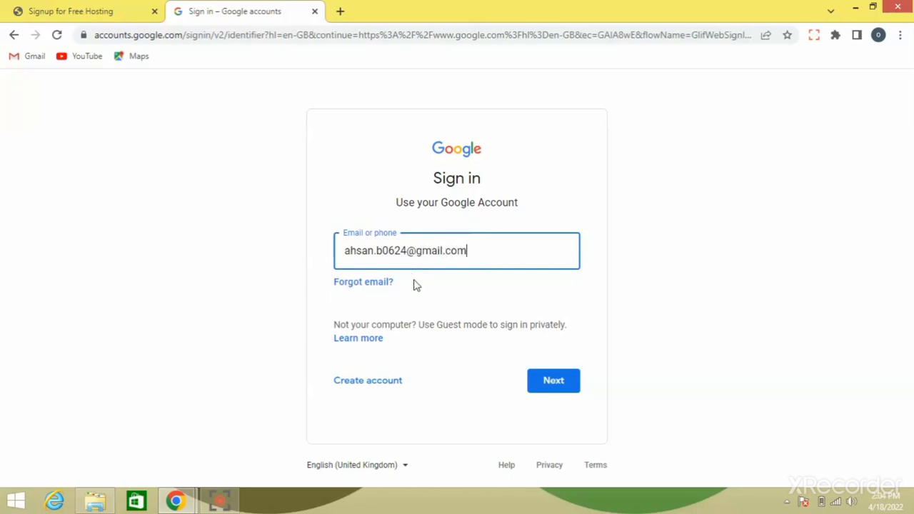
{"action": "key", "text": "Return"}
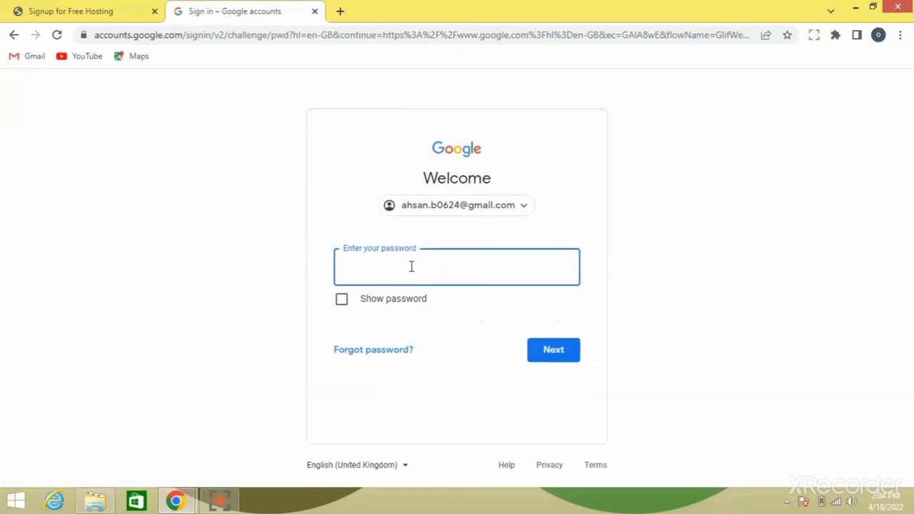
{"action": "type", "text": "••••••••••••"}
{"action": "key", "text": "Return"}
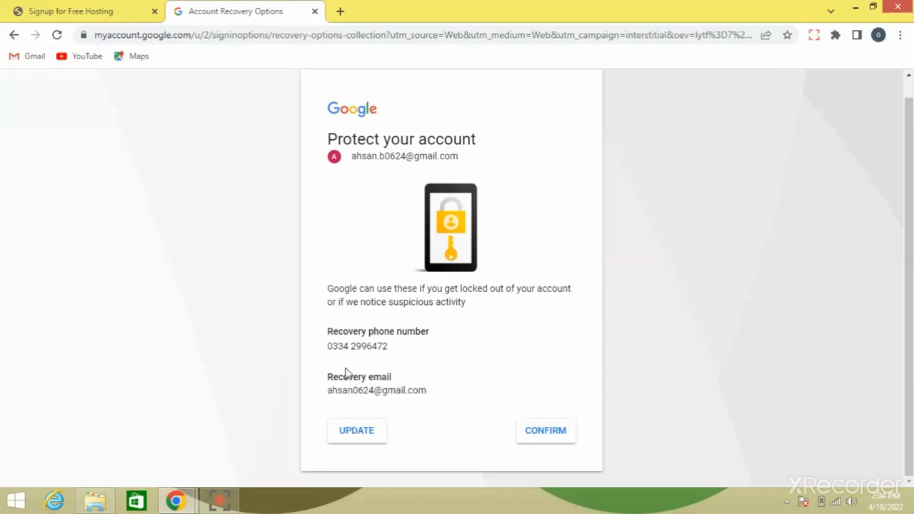
{"action": "left_click", "coordinate": [545, 435]}
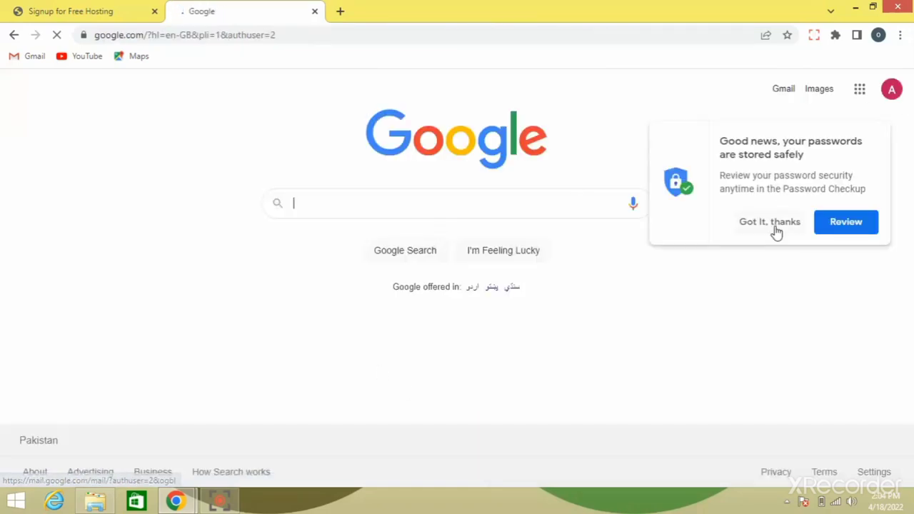
{"action": "left_click", "coordinate": [774, 226]}
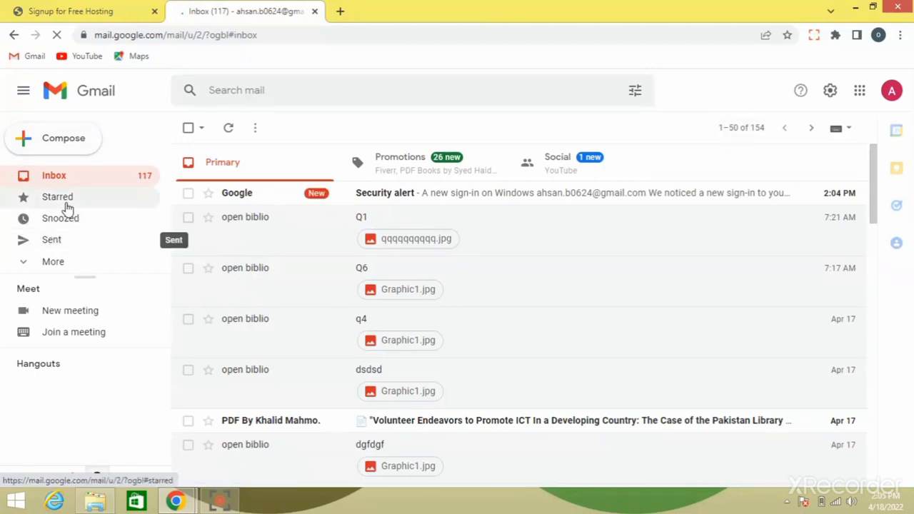
Open Gmail's Spam folder, open the paks.pk activation e-mail, and follow its activation link
{"action": "left_click", "coordinate": [61, 263]}
{"action": "scroll", "coordinate": [63, 246], "scroll_direction": "down", "scroll_amount": 3}
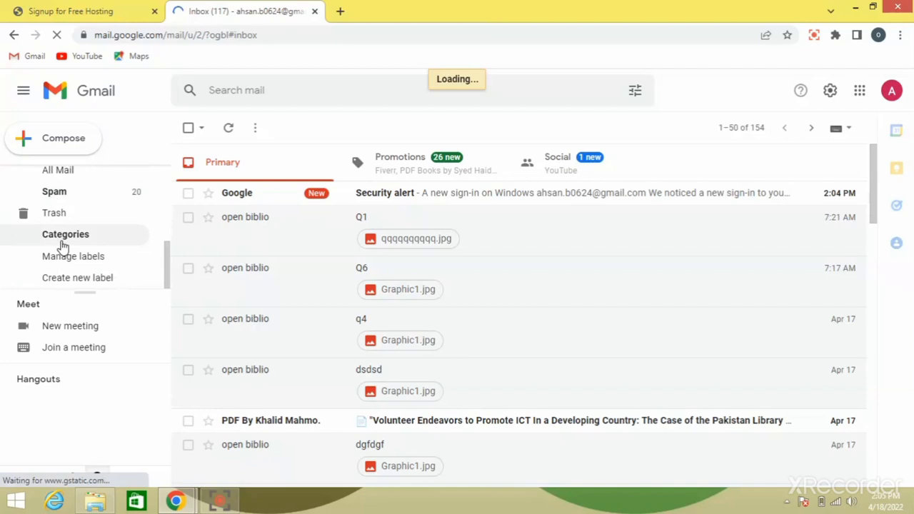
{"action": "left_click", "coordinate": [74, 195]}
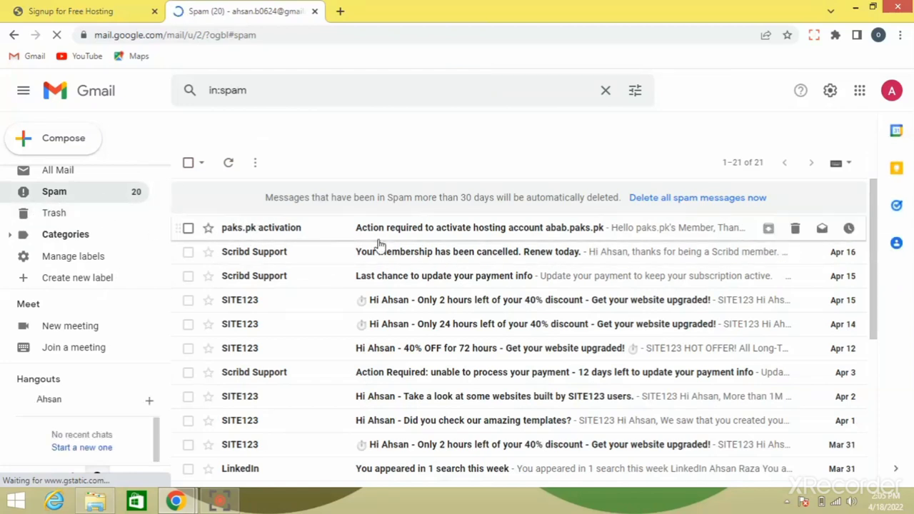
{"action": "left_click", "coordinate": [234, 229]}
{"action": "scroll", "coordinate": [235, 292], "scroll_direction": "down", "scroll_amount": 2}
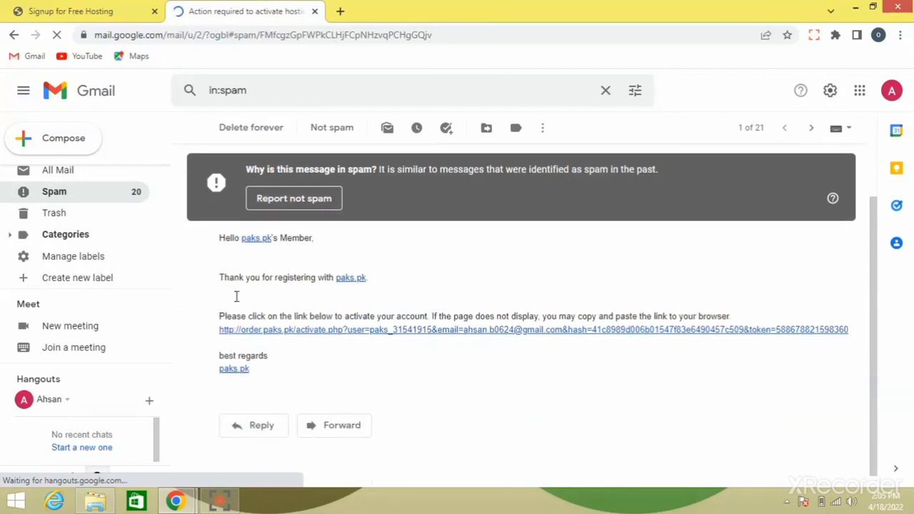
{"action": "left_click", "coordinate": [368, 334]}
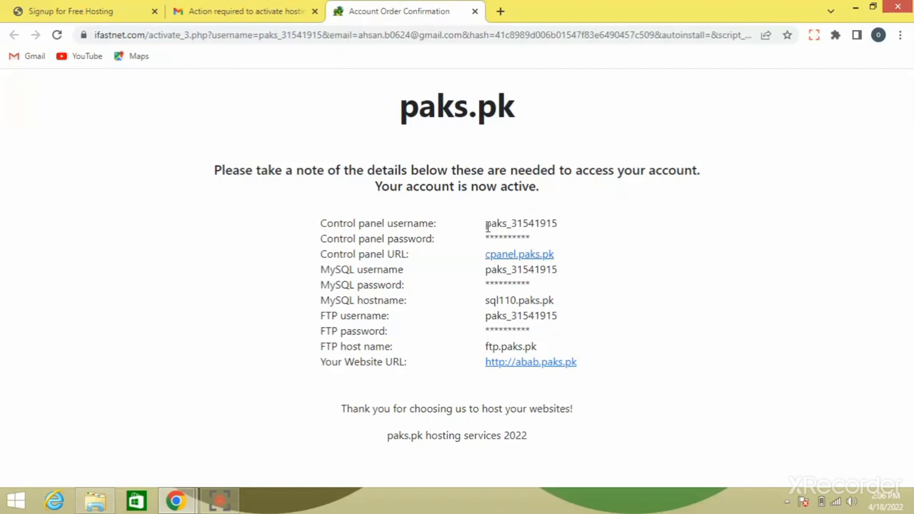
Copy the hosting username and log in to the cpanel.paks.pk VistaPanel with it and the password
{"action": "left_click_drag", "start_coordinate": [486, 223], "coordinate": [565, 226]}
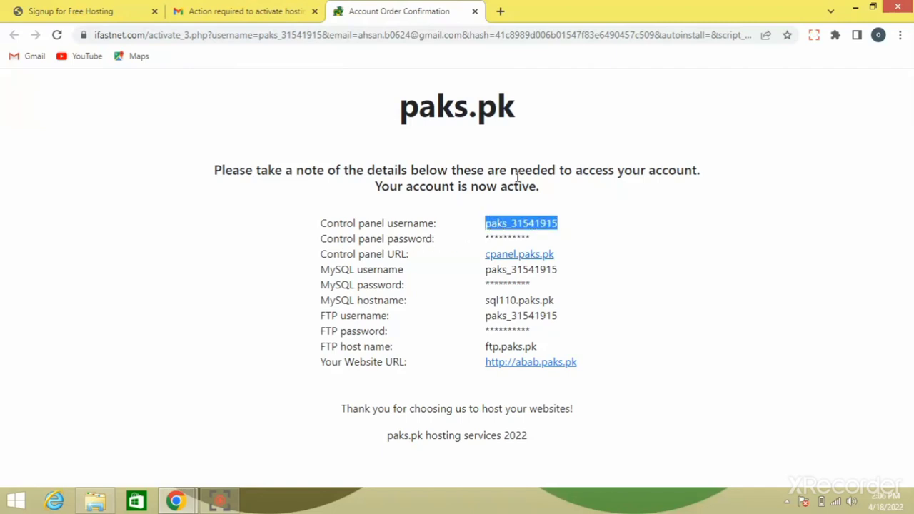
{"action": "left_click", "coordinate": [90, 10]}
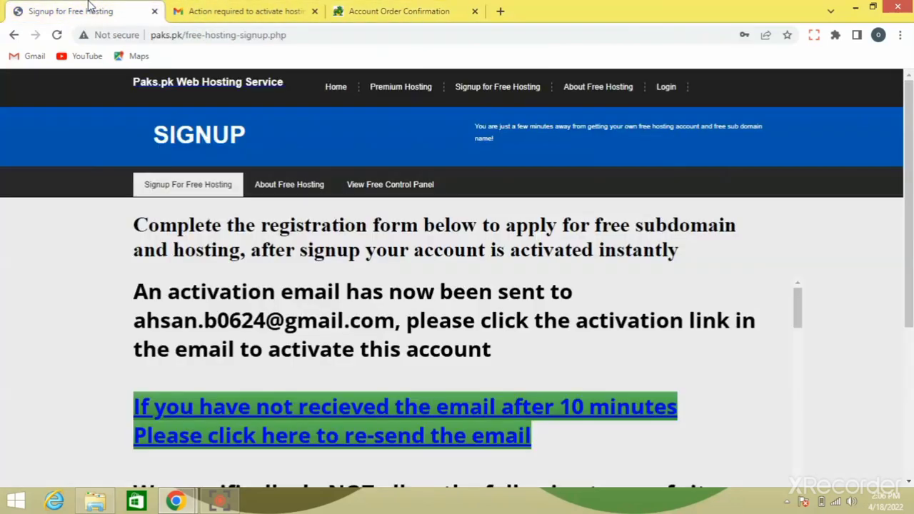
{"action": "left_click", "coordinate": [663, 88]}
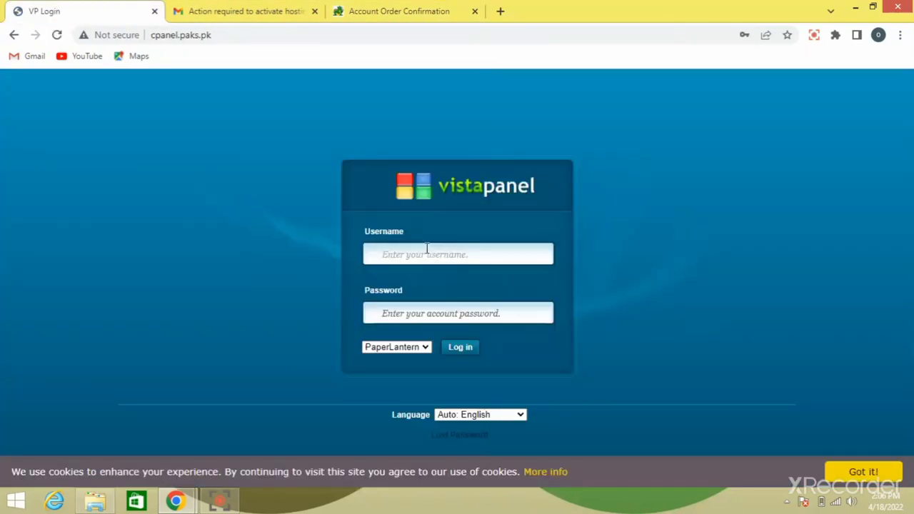
{"action": "left_click", "coordinate": [423, 255]}
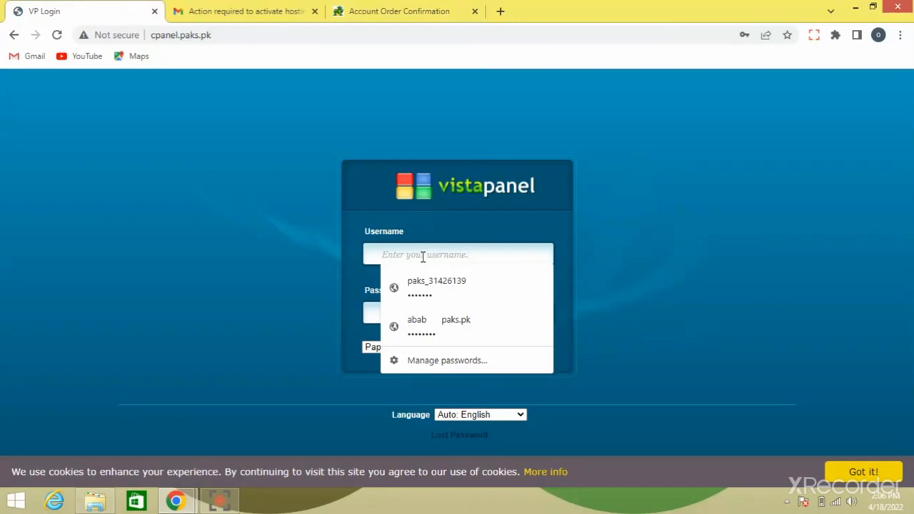
{"action": "key", "text": "ctrl+v"}
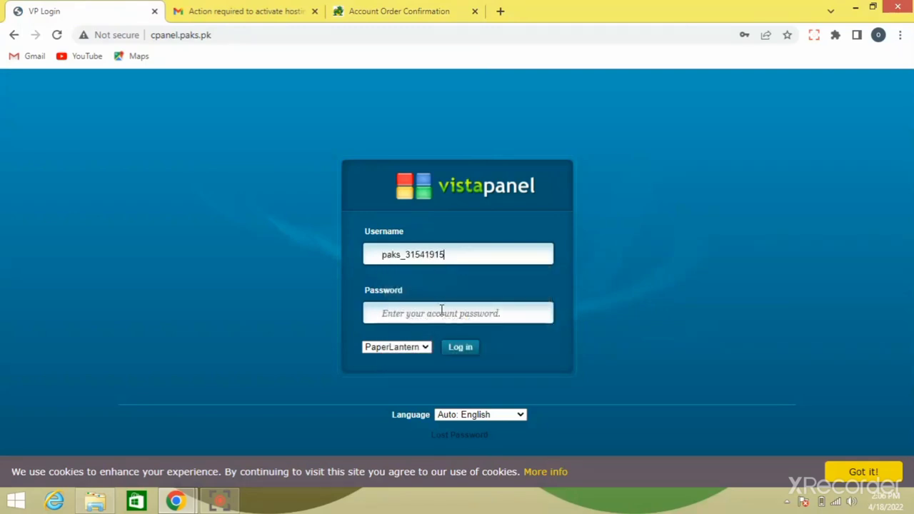
{"action": "left_click", "coordinate": [442, 310]}
{"action": "type", "text": "•••••"}
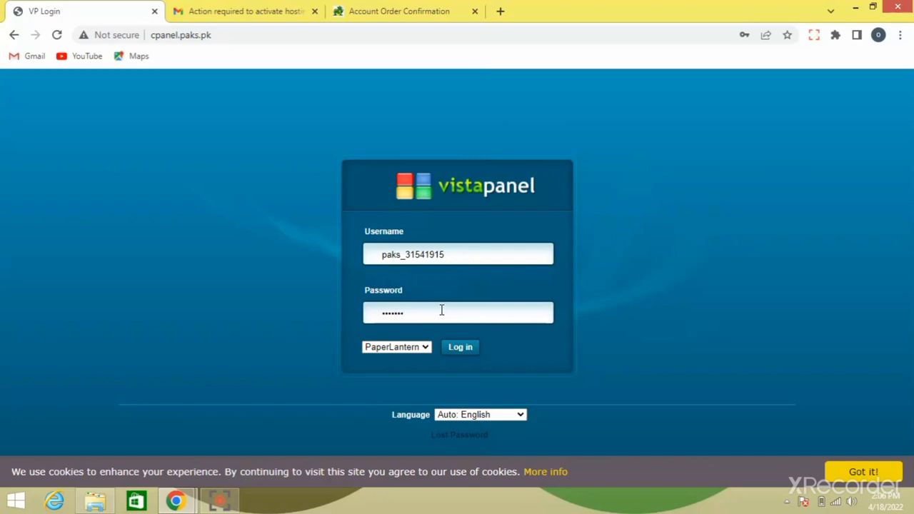
{"action": "left_click", "coordinate": [467, 348]}
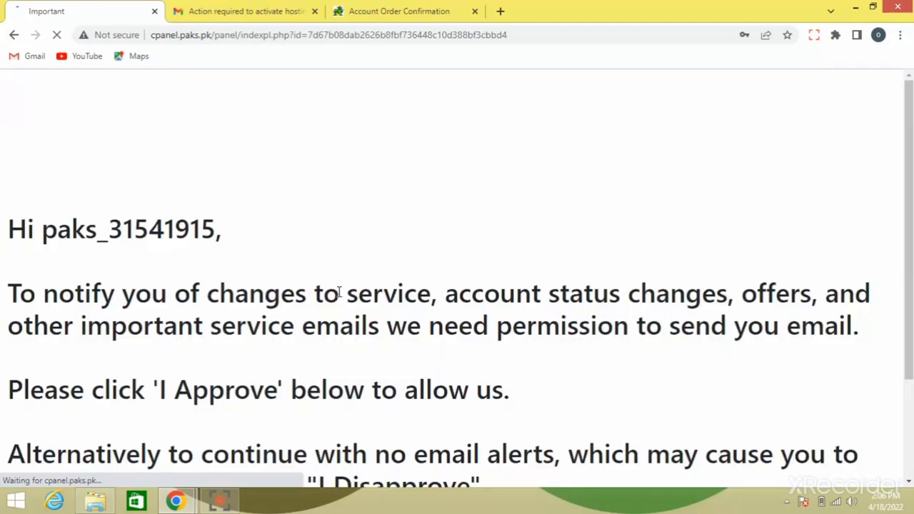
Approve the service's request to send account emails on the Important Notice page
{"action": "scroll", "coordinate": [333, 296], "scroll_direction": "down", "scroll_amount": 2}
{"action": "left_click", "coordinate": [433, 404]}
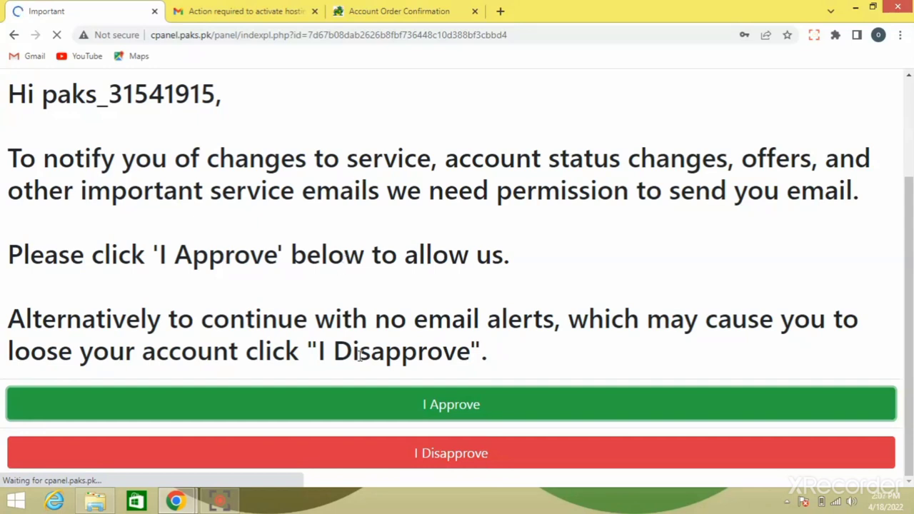
{"action": "scroll", "coordinate": [331, 272], "scroll_direction": "up", "scroll_amount": 2}
{"action": "scroll", "coordinate": [330, 269], "scroll_direction": "down", "scroll_amount": 2}
{"action": "scroll", "coordinate": [331, 270], "scroll_direction": "up", "scroll_amount": 2}
{"action": "scroll", "coordinate": [331, 269], "scroll_direction": "down", "scroll_amount": 2}
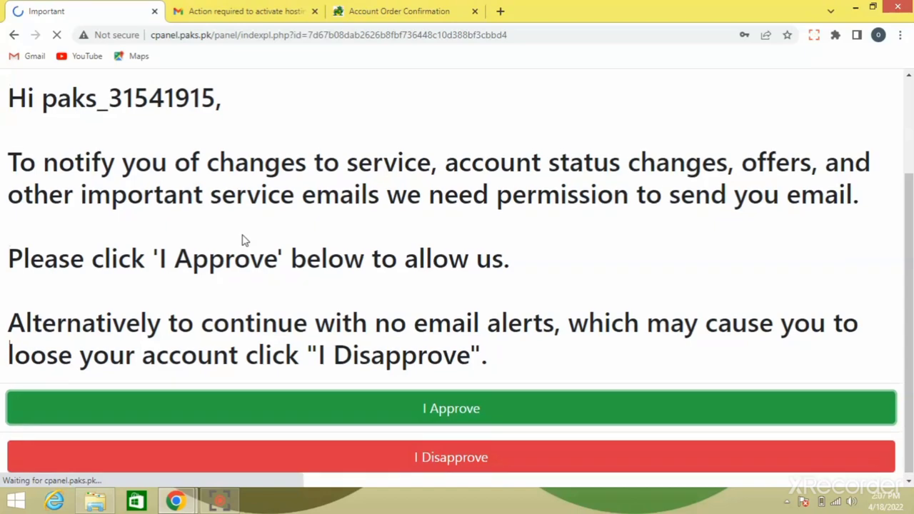
Review the activation email and order confirmation tabs, then reload the timed-out approval page
{"action": "left_click", "coordinate": [221, 12]}
{"action": "left_click", "coordinate": [68, 10]}
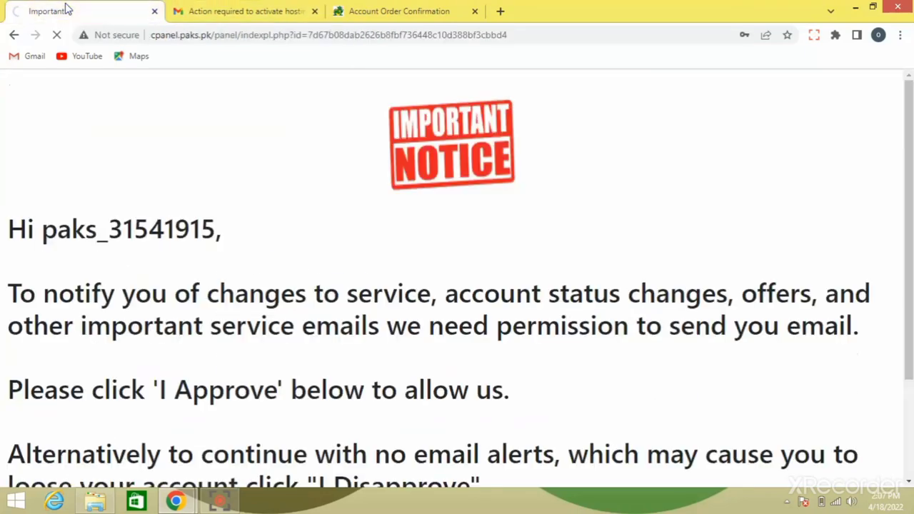
{"action": "scroll", "coordinate": [332, 375], "scroll_direction": "down", "scroll_amount": 2}
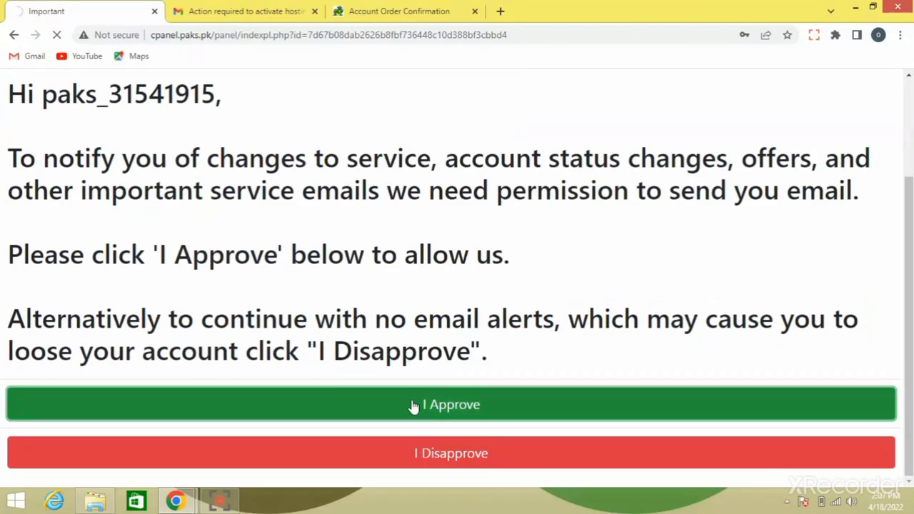
{"action": "left_click", "coordinate": [264, 10]}
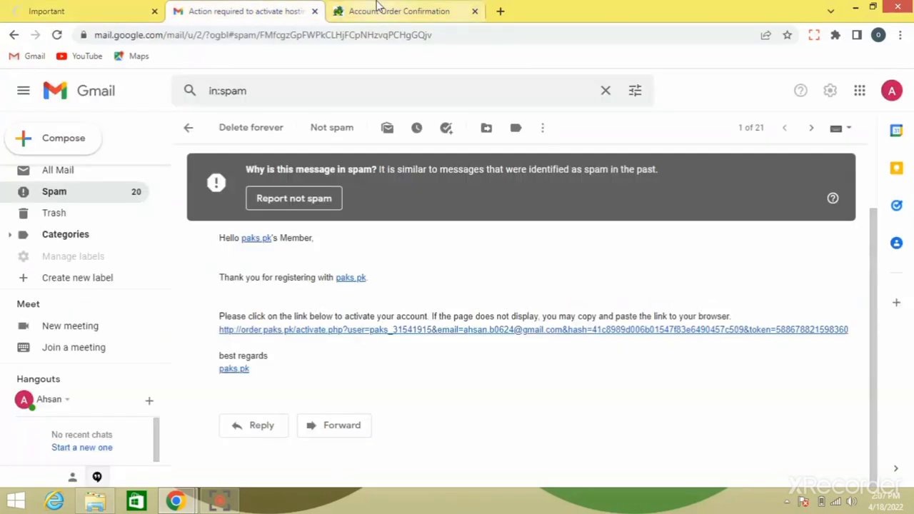
{"action": "left_click", "coordinate": [425, 10]}
{"action": "left_click", "coordinate": [84, 7]}
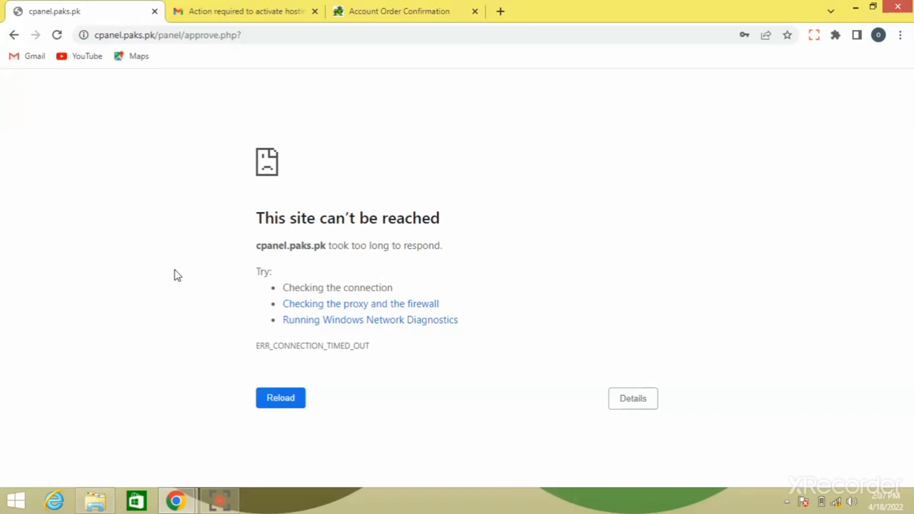
{"action": "key", "text": "F5"}
Connect the PC to a different Wi-Fi network using its security key
{"action": "left_click", "coordinate": [837, 502]}
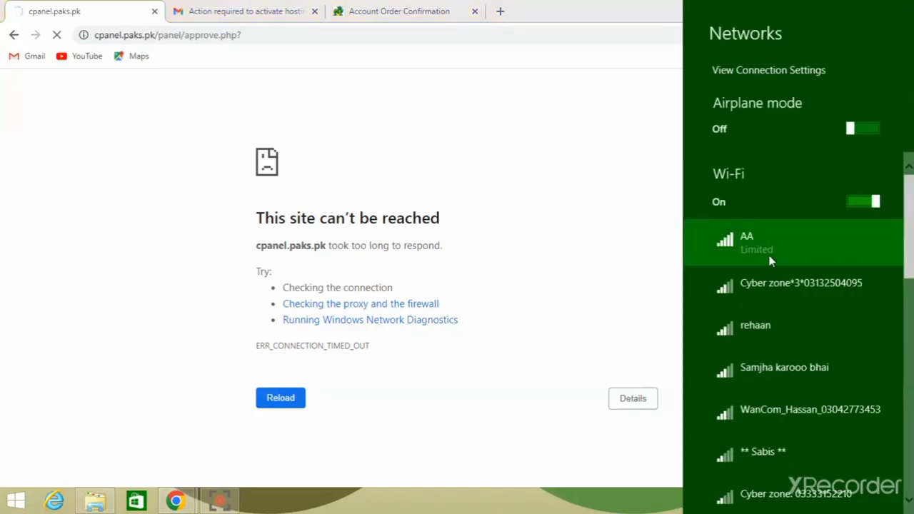
{"action": "left_click", "coordinate": [716, 336]}
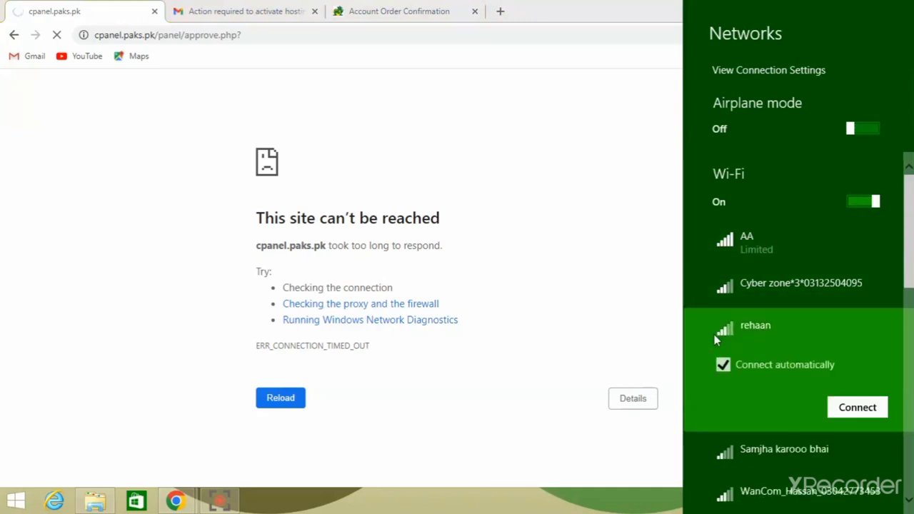
{"action": "key", "text": "Return"}
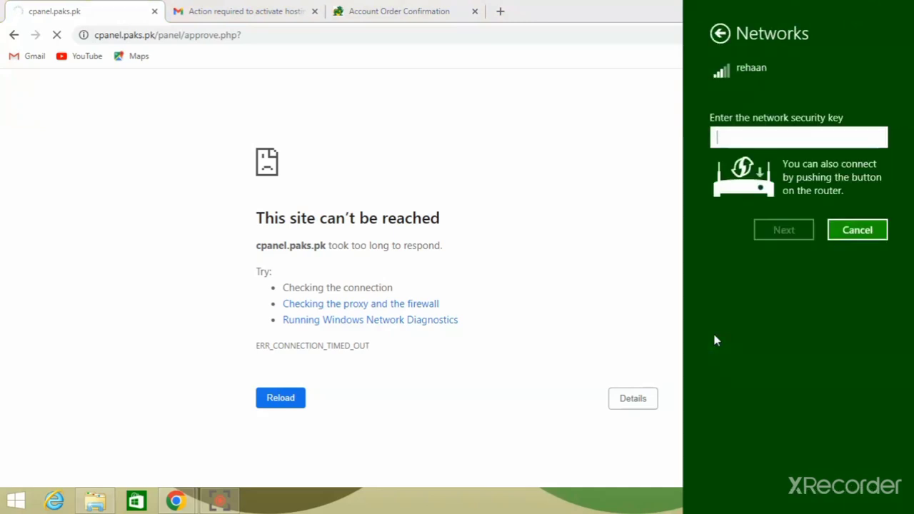
{"action": "type", "text": "****"}
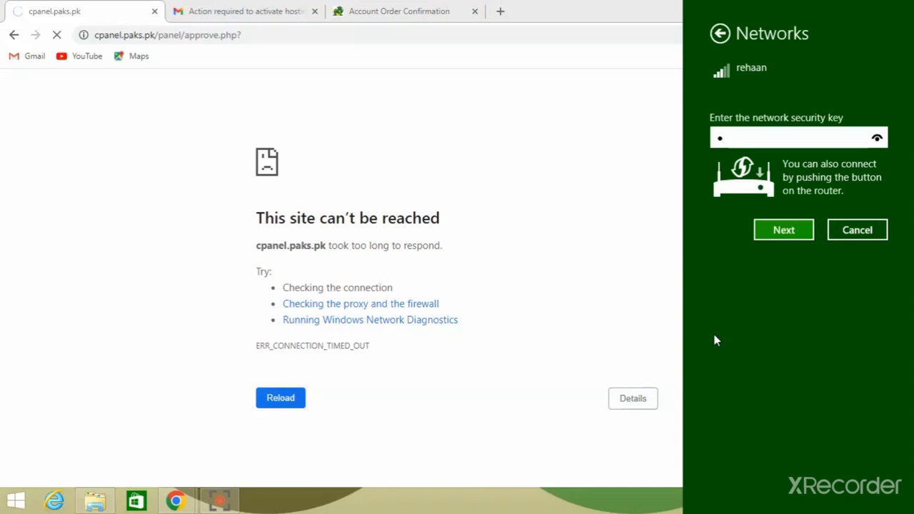
{"action": "type", "text": "****"}
{"action": "key", "text": "Return"}
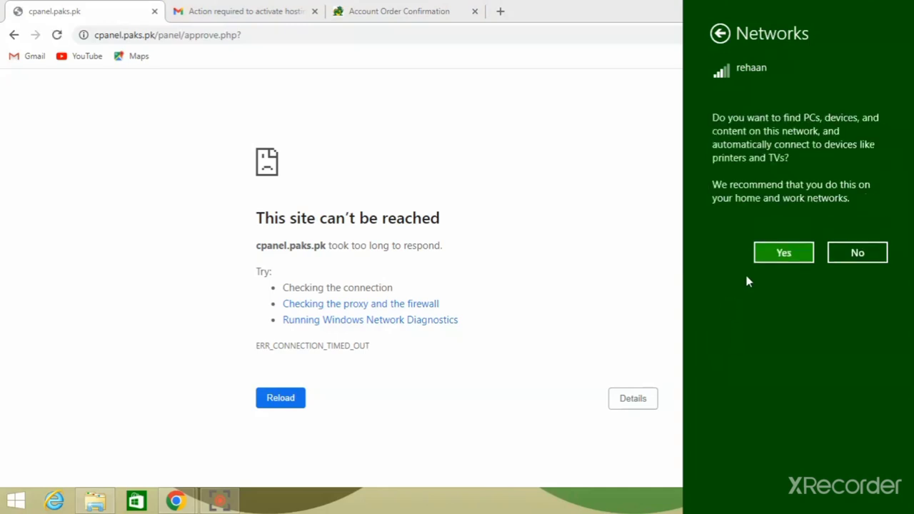
Allow device discovery on the new network and reload VistaPanel's approve.php page
{"action": "left_click", "coordinate": [767, 255]}
{"action": "left_click", "coordinate": [640, 246]}
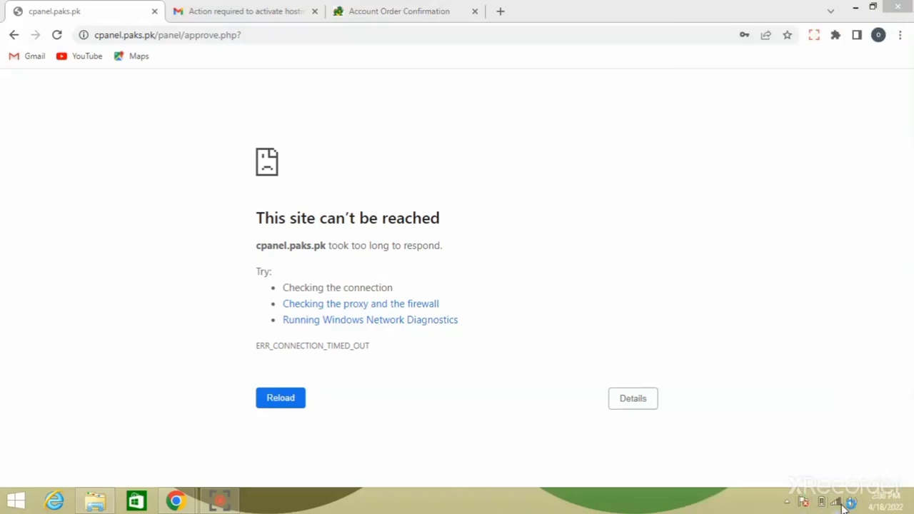
{"action": "left_click", "coordinate": [118, 37]}
{"action": "key", "text": "Return"}
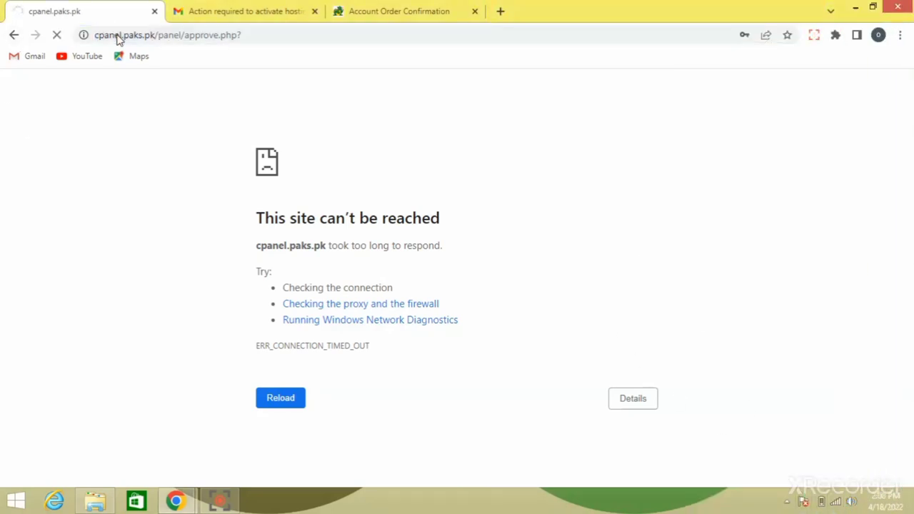
Save the VistaPanel login password in Chrome and scroll the dashboard down to Files
{"action": "left_click", "coordinate": [204, 7]}
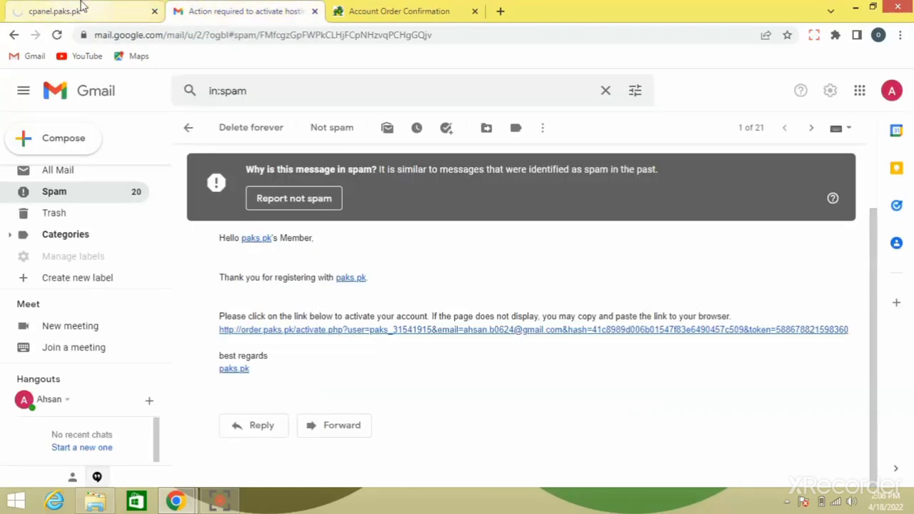
{"action": "left_click", "coordinate": [81, 5]}
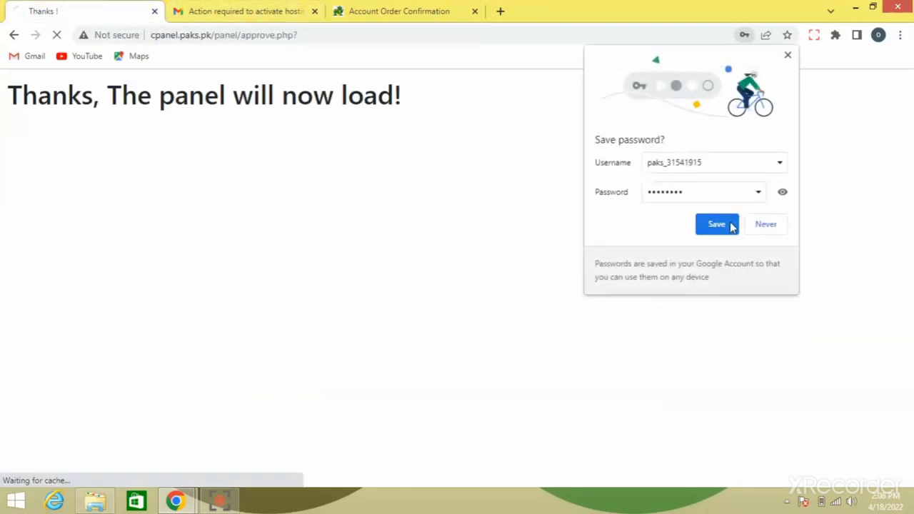
{"action": "left_click", "coordinate": [717, 224]}
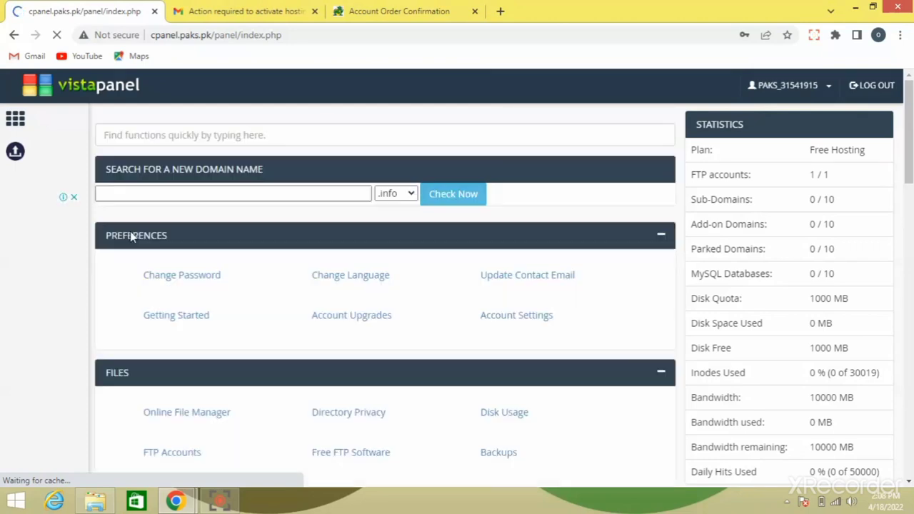
{"action": "scroll", "coordinate": [139, 325], "scroll_direction": "down", "scroll_amount": 3}
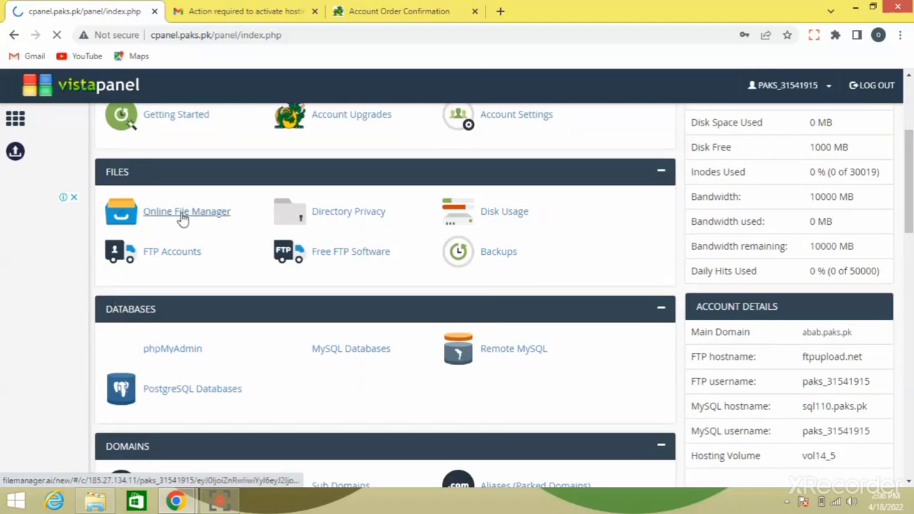
Open the online file manager from the control panel's Files section
{"action": "left_click", "coordinate": [183, 219]}
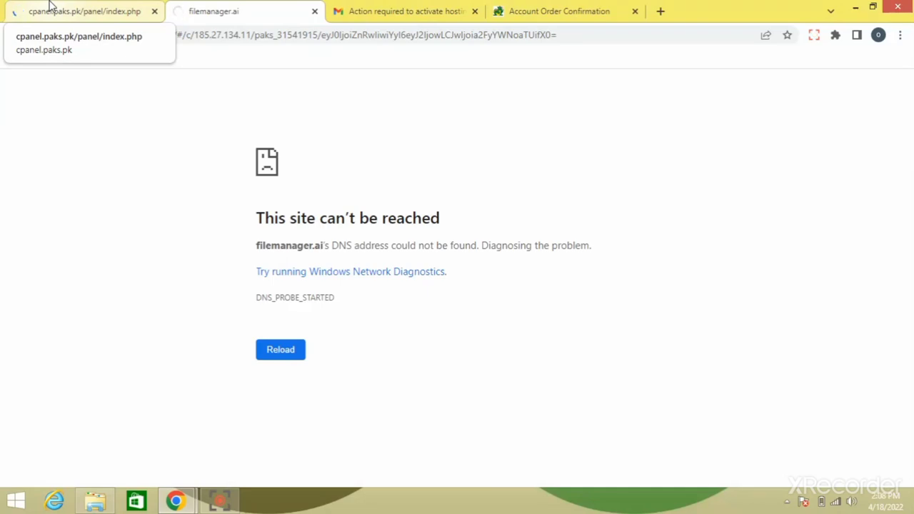
{"action": "left_click", "coordinate": [50, 9]}
{"action": "left_click", "coordinate": [204, 9]}
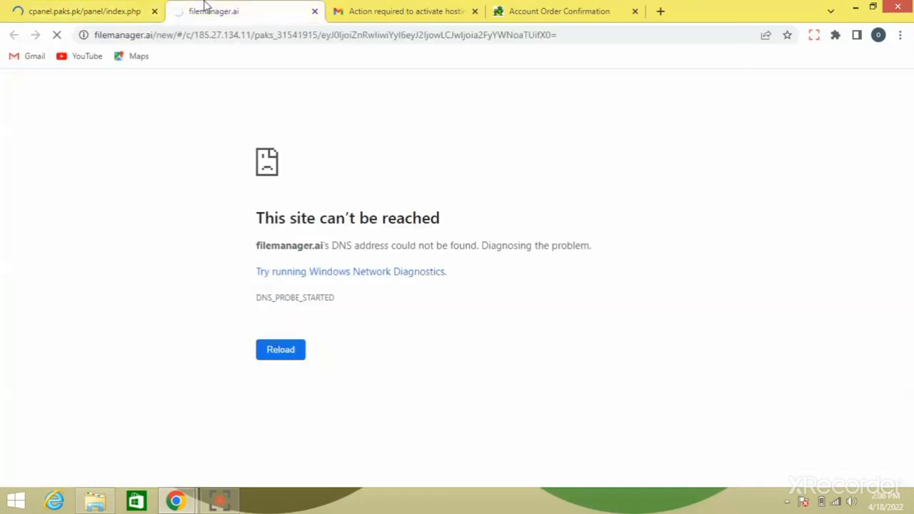
{"action": "left_click", "coordinate": [111, 8]}
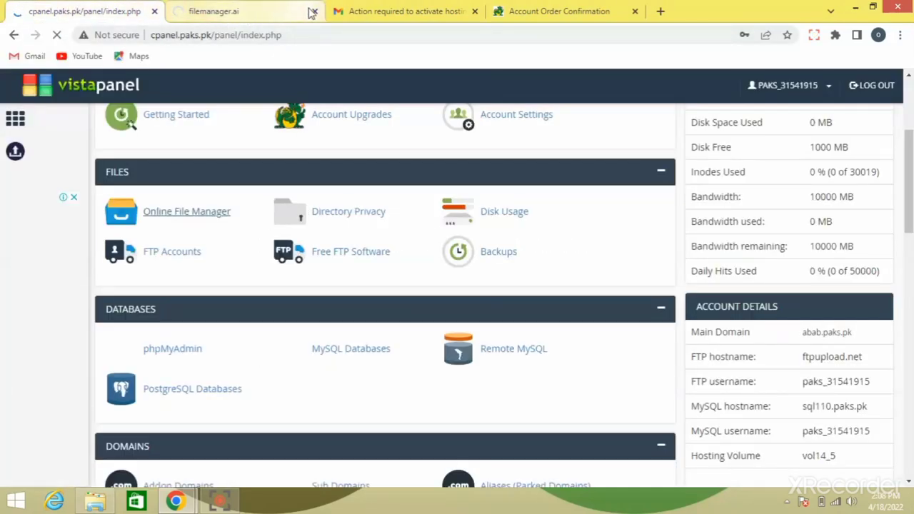
Reconnect the PC to the AA Wi-Fi network
{"action": "left_click", "coordinate": [835, 503]}
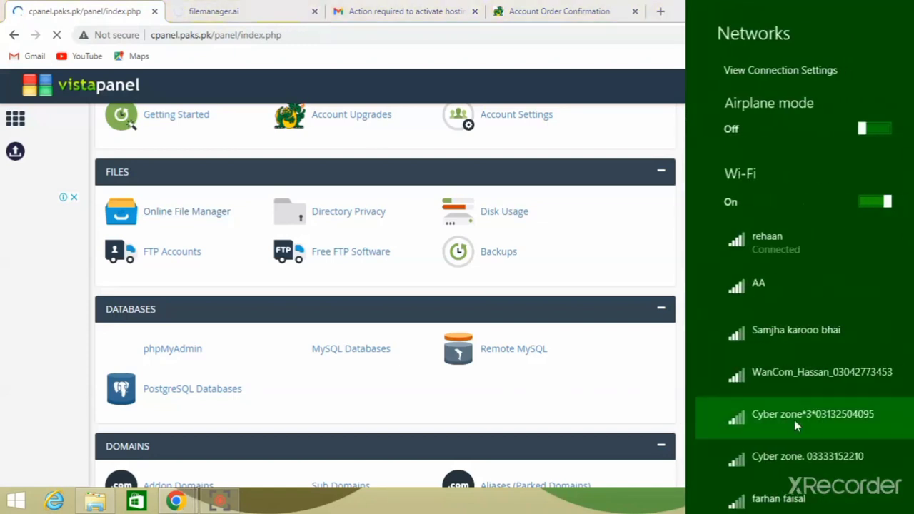
{"action": "left_click", "coordinate": [742, 282]}
{"action": "key", "text": "Return"}
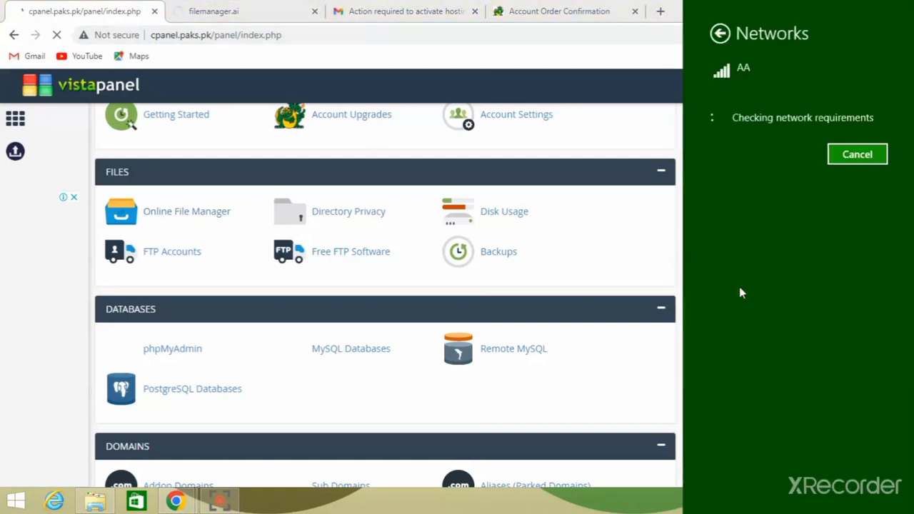
{"action": "left_click", "coordinate": [459, 493]}
{"action": "left_click", "coordinate": [834, 503]}
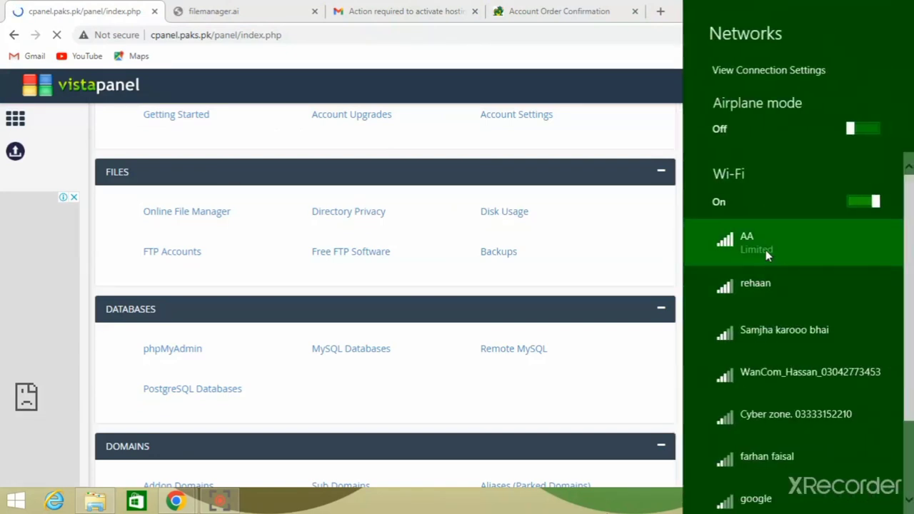
{"action": "left_click", "coordinate": [523, 509]}
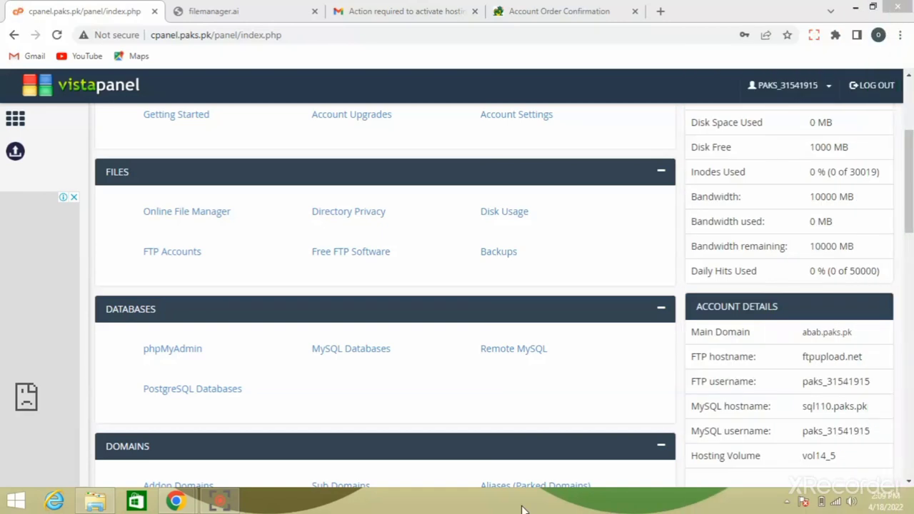
Reload the interrupted file manager page so it lists the htdocs folder
{"action": "left_click", "coordinate": [197, 10]}
{"action": "left_click", "coordinate": [202, 34]}
{"action": "key", "text": "Return"}
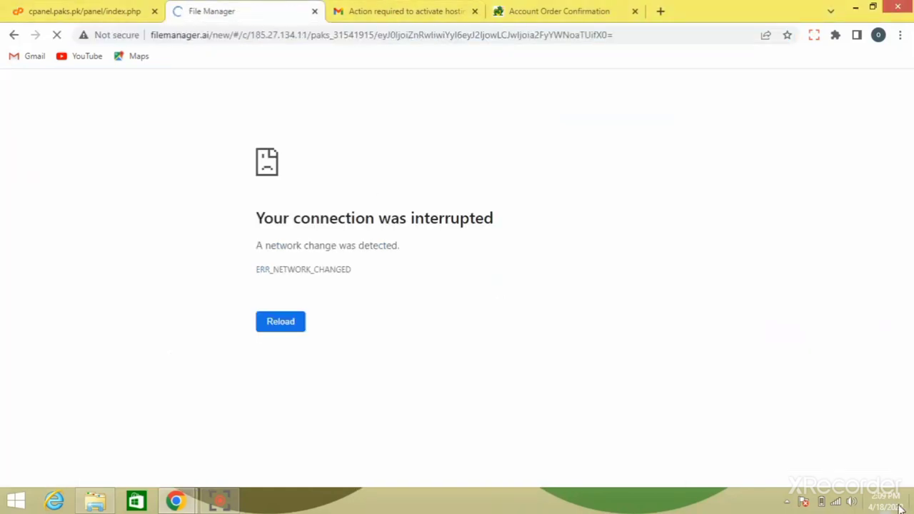
{"action": "left_click", "coordinate": [837, 502]}
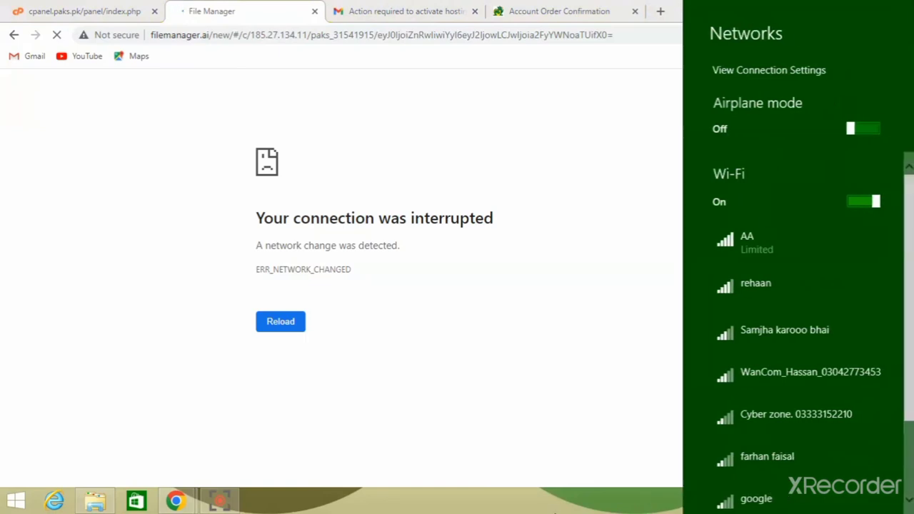
{"action": "left_click", "coordinate": [225, 7]}
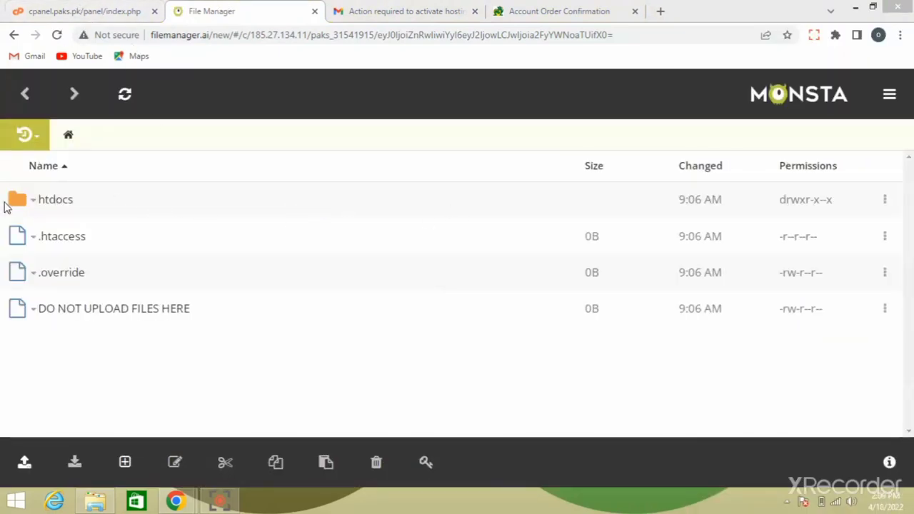
Upload all files from C:\demo website into the htdocs folder
{"action": "left_click", "coordinate": [46, 206]}
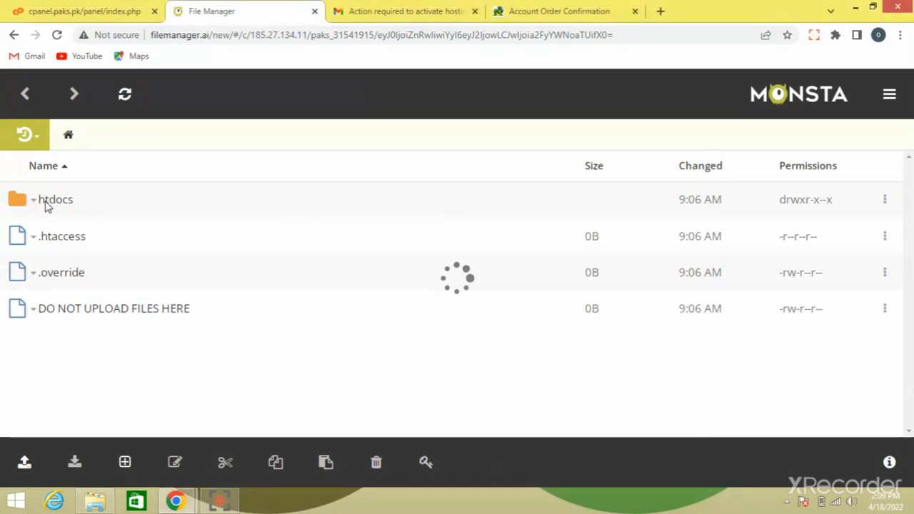
{"action": "left_click", "coordinate": [23, 465]}
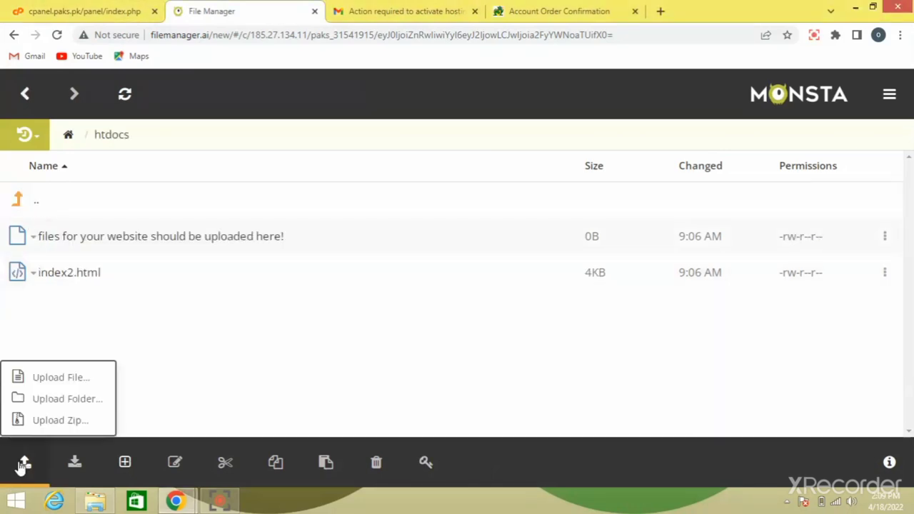
{"action": "left_click", "coordinate": [51, 386]}
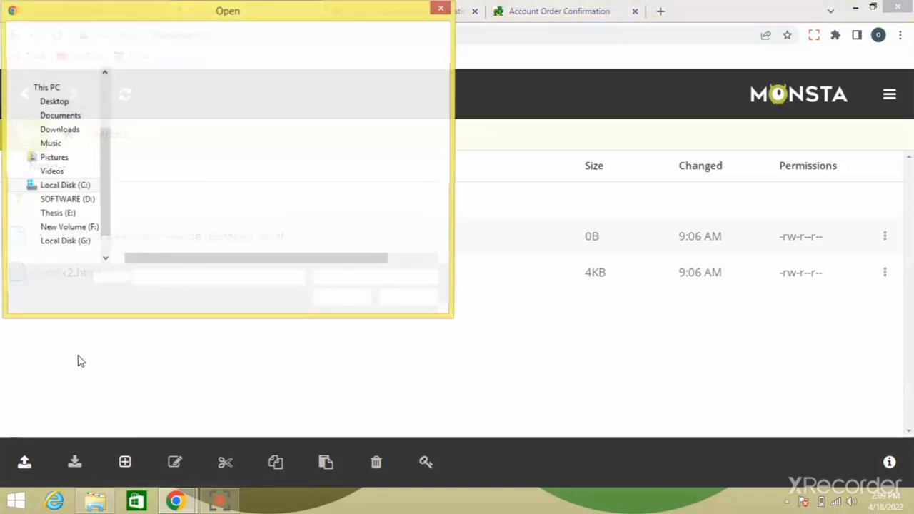
{"action": "left_click", "coordinate": [64, 187]}
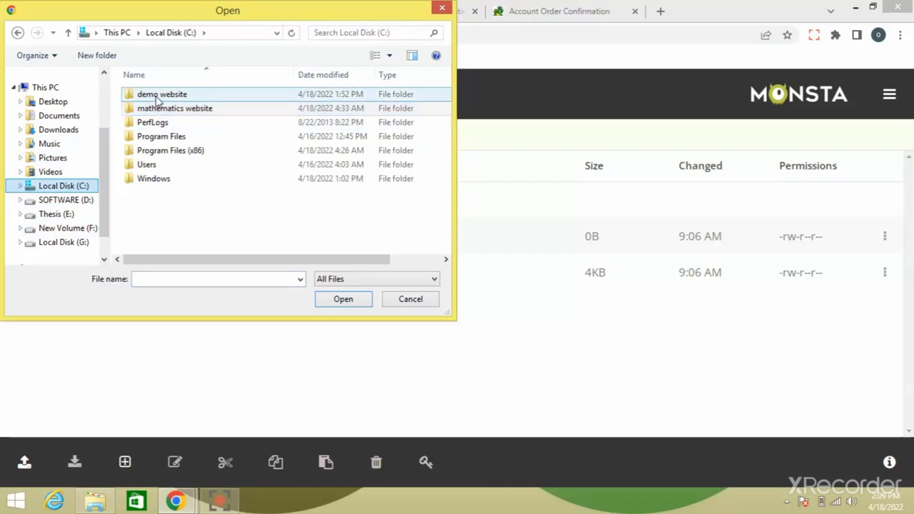
{"action": "double_click", "coordinate": [159, 95]}
{"action": "left_click", "coordinate": [177, 129]}
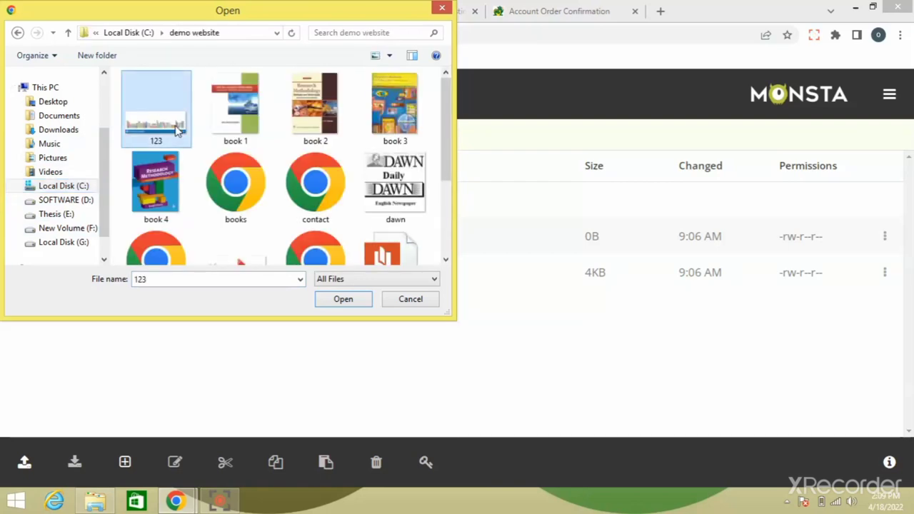
{"action": "key", "text": "ctrl+a"}
{"action": "left_click", "coordinate": [350, 304]}
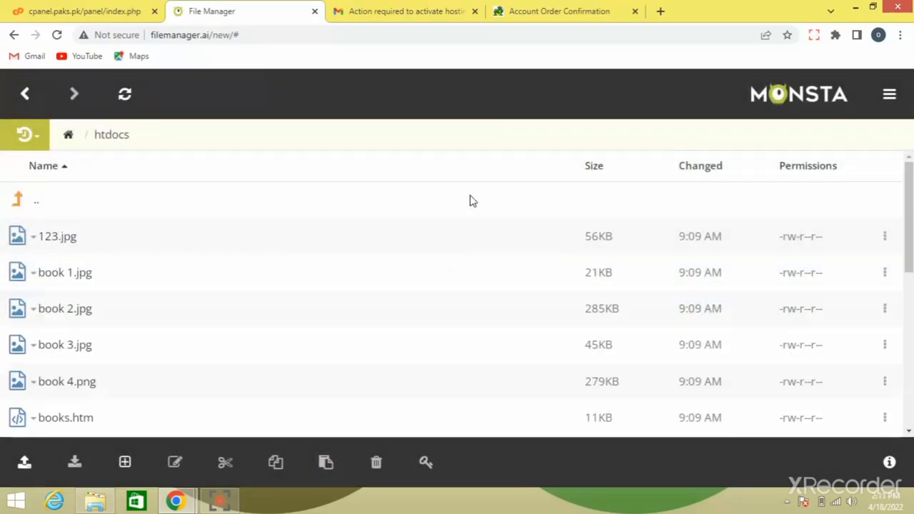
Open abab.paks.pk in a new Chrome tab to load the Karachi Library home page
{"action": "left_click", "coordinate": [85, 10]}
{"action": "scroll", "coordinate": [683, 266], "scroll_direction": "up", "scroll_amount": 2}
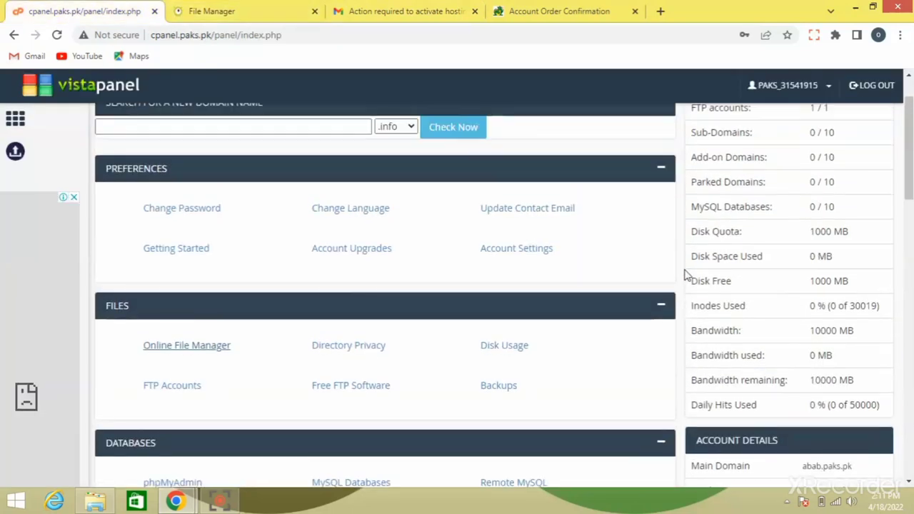
{"action": "scroll", "coordinate": [736, 265], "scroll_direction": "down", "scroll_amount": 5}
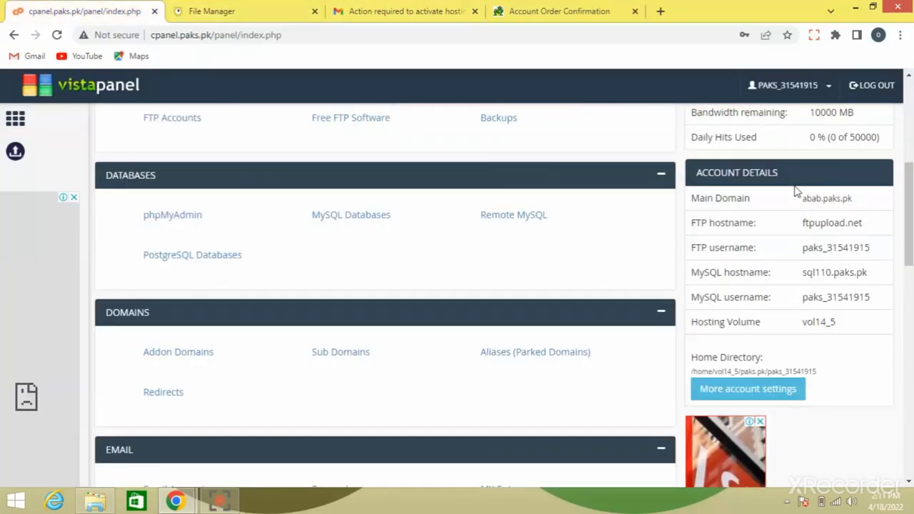
{"action": "left_click", "coordinate": [662, 12]}
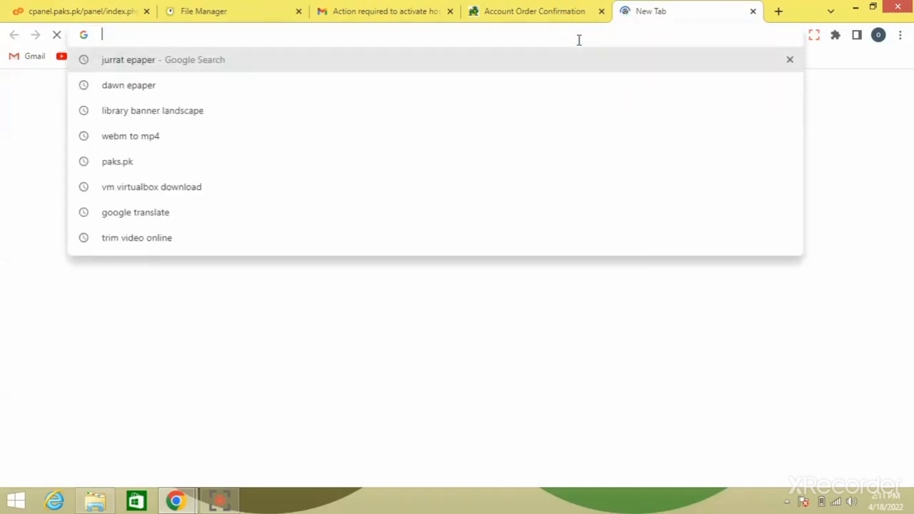
{"action": "type", "text": "a"}
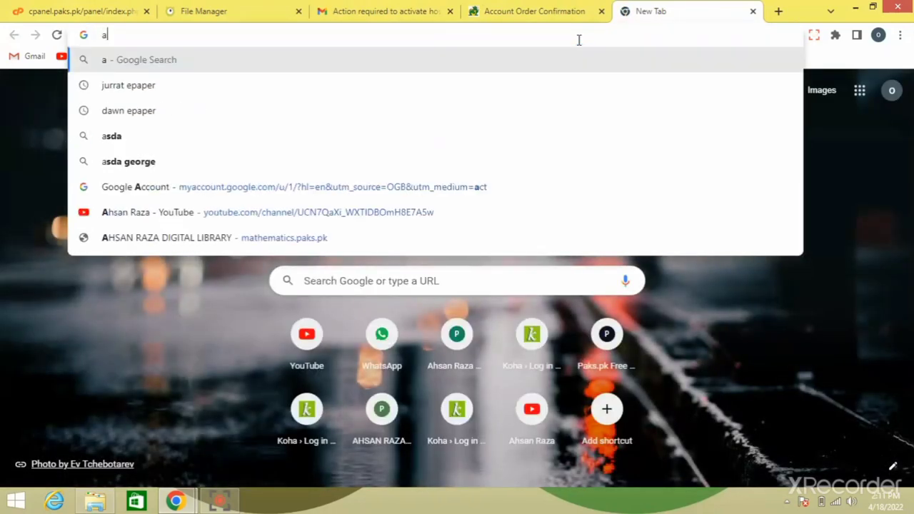
{"action": "type", "text": "bab.p"}
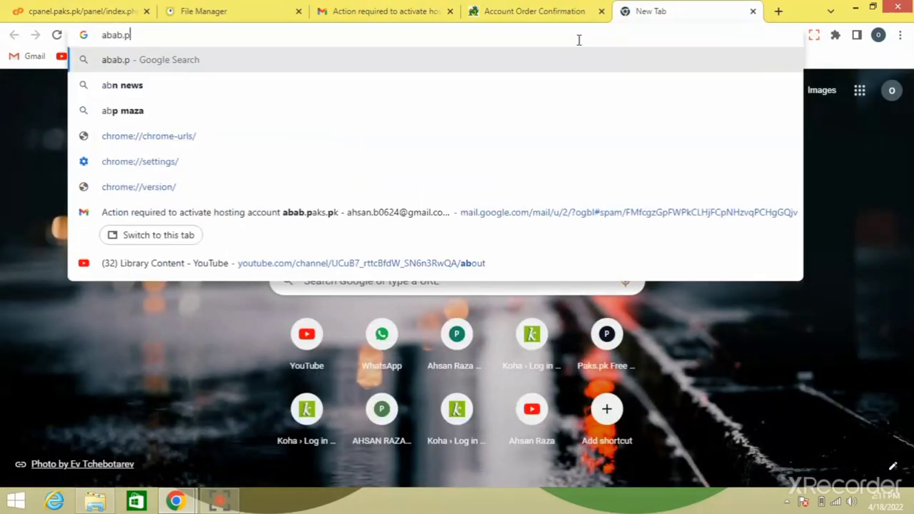
{"action": "type", "text": "aks.pk"}
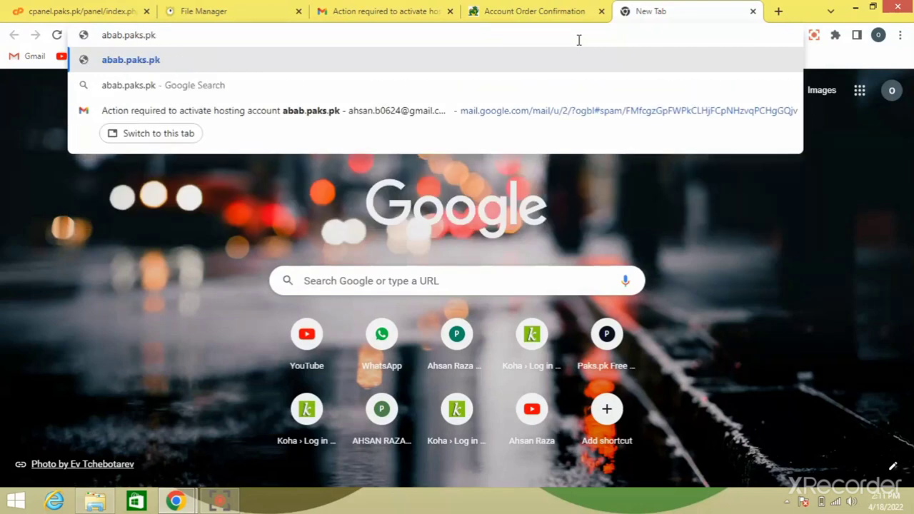
{"action": "key", "text": "Return"}
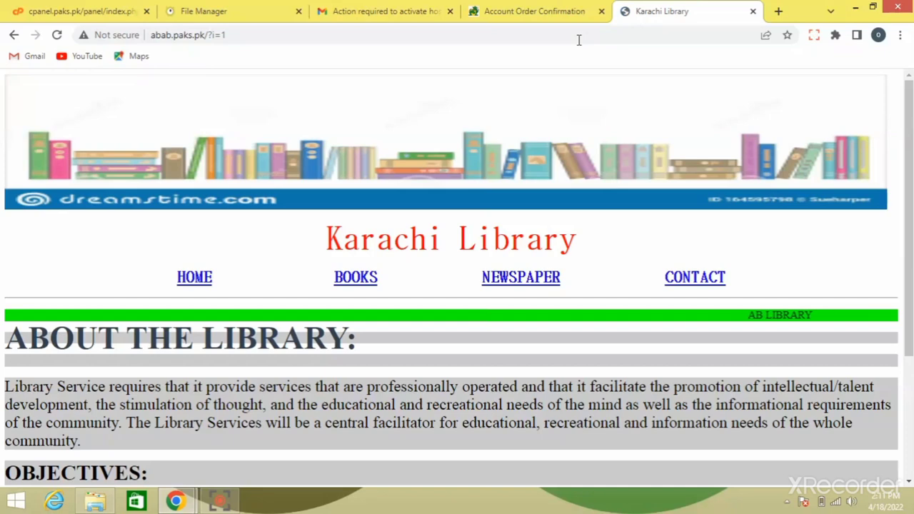
Close the Gmail, Account Order Confirmation, File Manager and control panel tabs
{"action": "left_click", "coordinate": [448, 10]}
{"action": "left_click", "coordinate": [451, 11]}
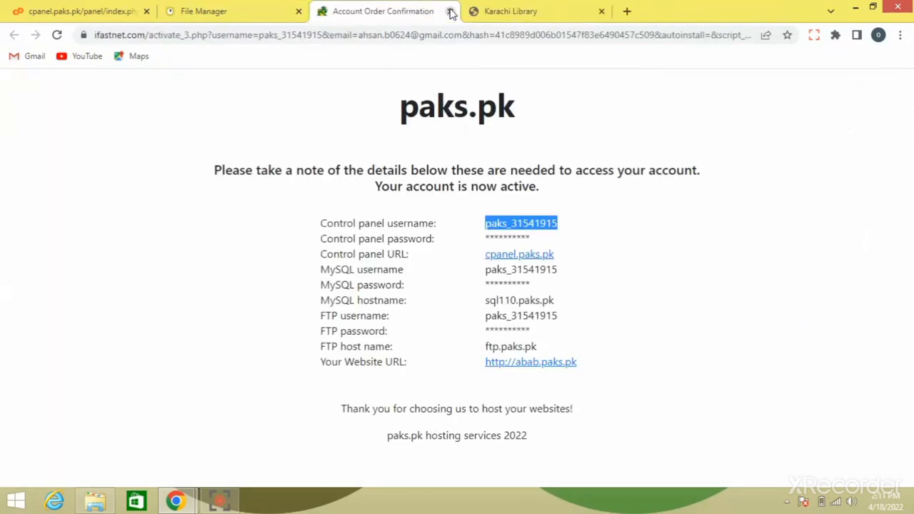
{"action": "left_click", "coordinate": [450, 11]}
{"action": "left_click", "coordinate": [300, 10]}
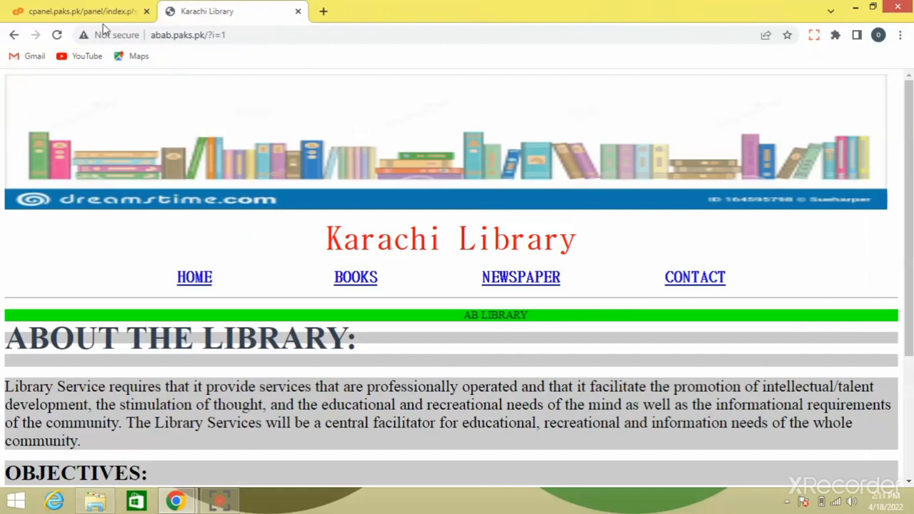
{"action": "left_click", "coordinate": [146, 10]}
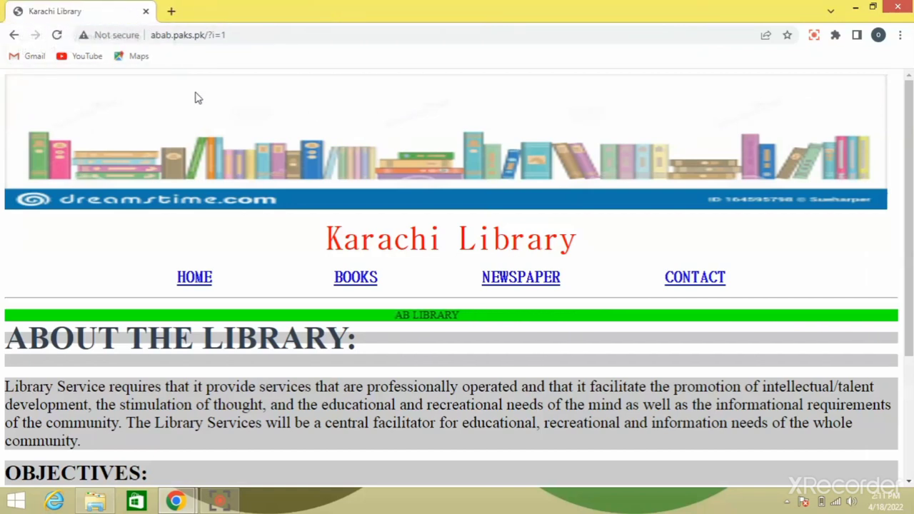
Browse the live site's HOME, BOOKS, NEWSPAPER and CONTACT pages
{"action": "left_click", "coordinate": [204, 276]}
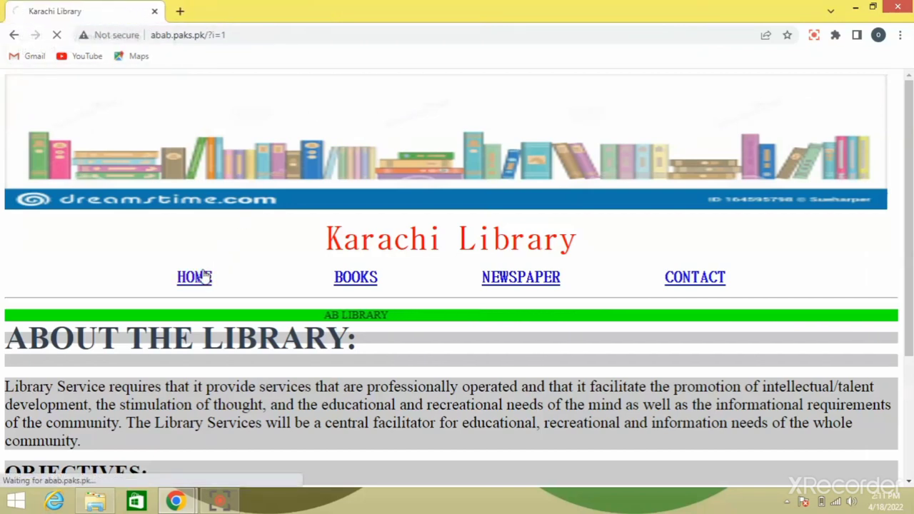
{"action": "left_click", "coordinate": [360, 282]}
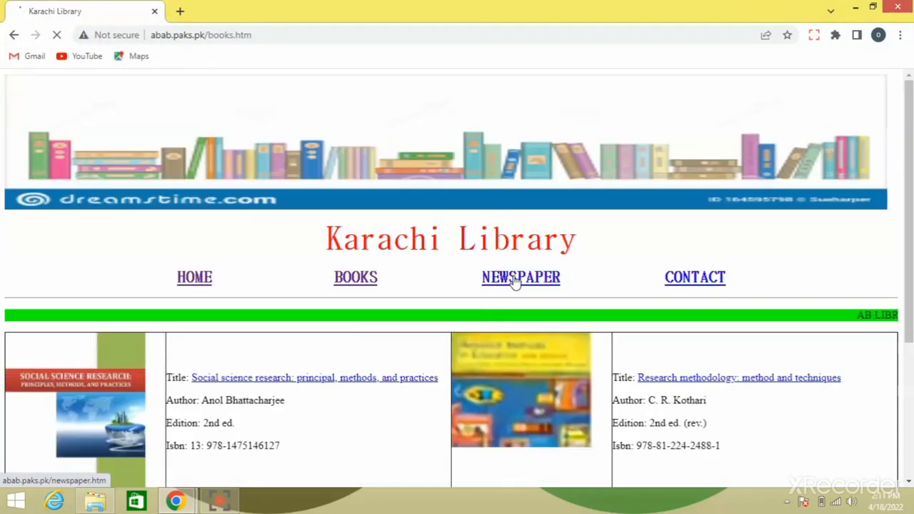
{"action": "left_click", "coordinate": [516, 282]}
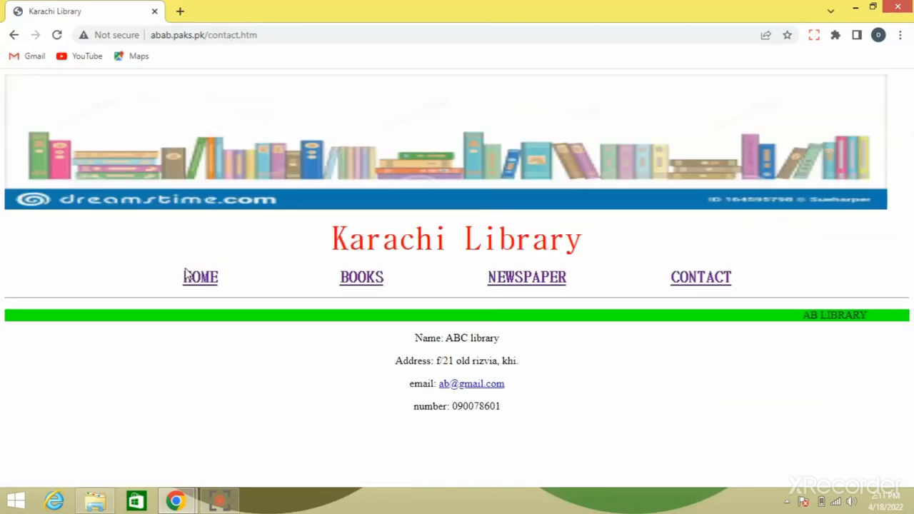
{"action": "left_click", "coordinate": [218, 500]}
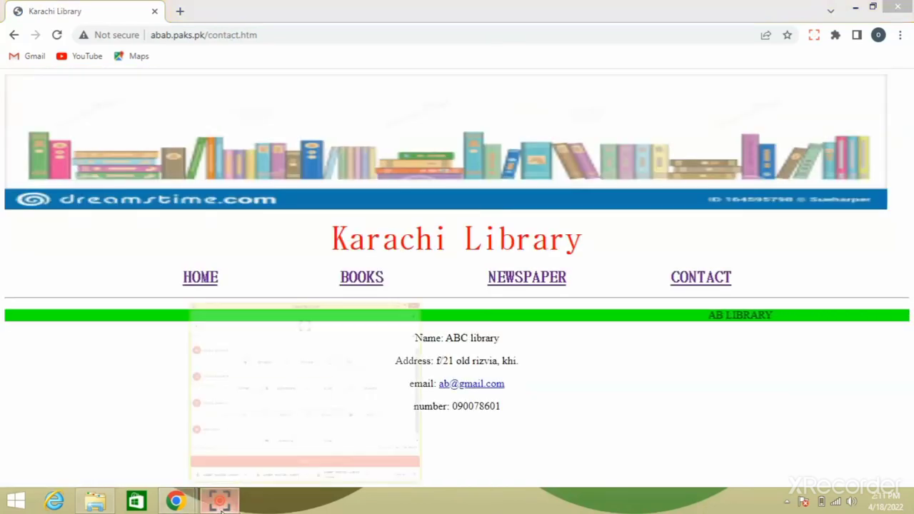